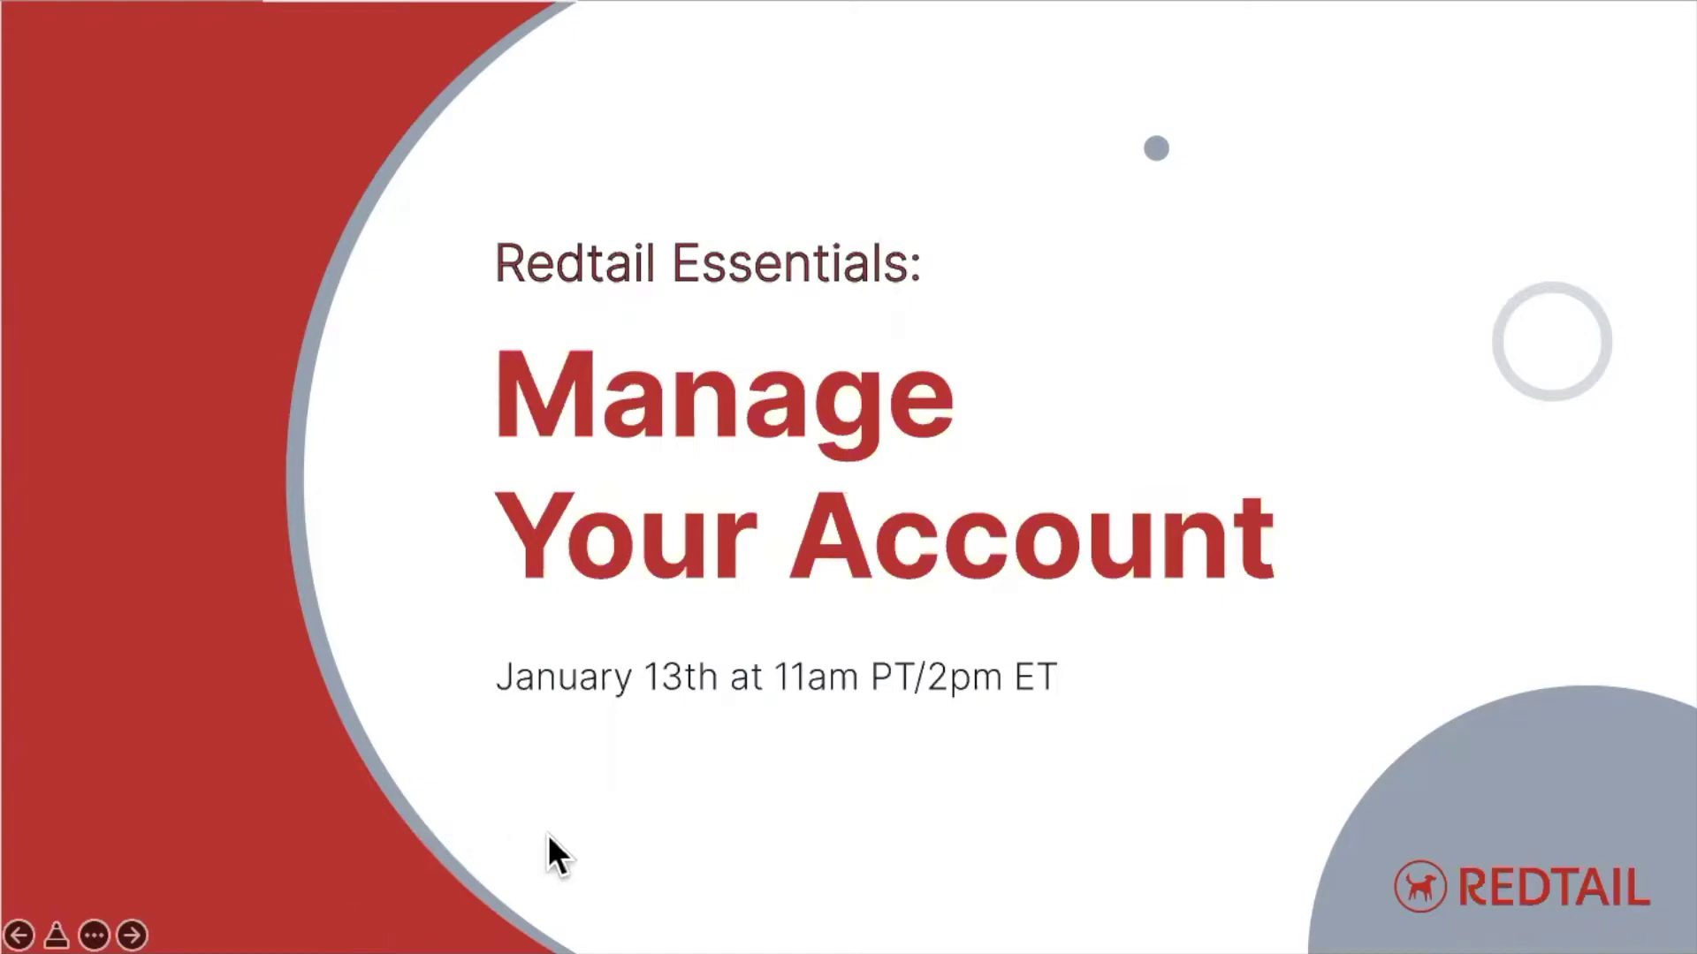
# - Switch from the slides to Redtail CRM in the browser and open the Manage Your Account page
pyautogui.hotkey('ctrl', 'Left')
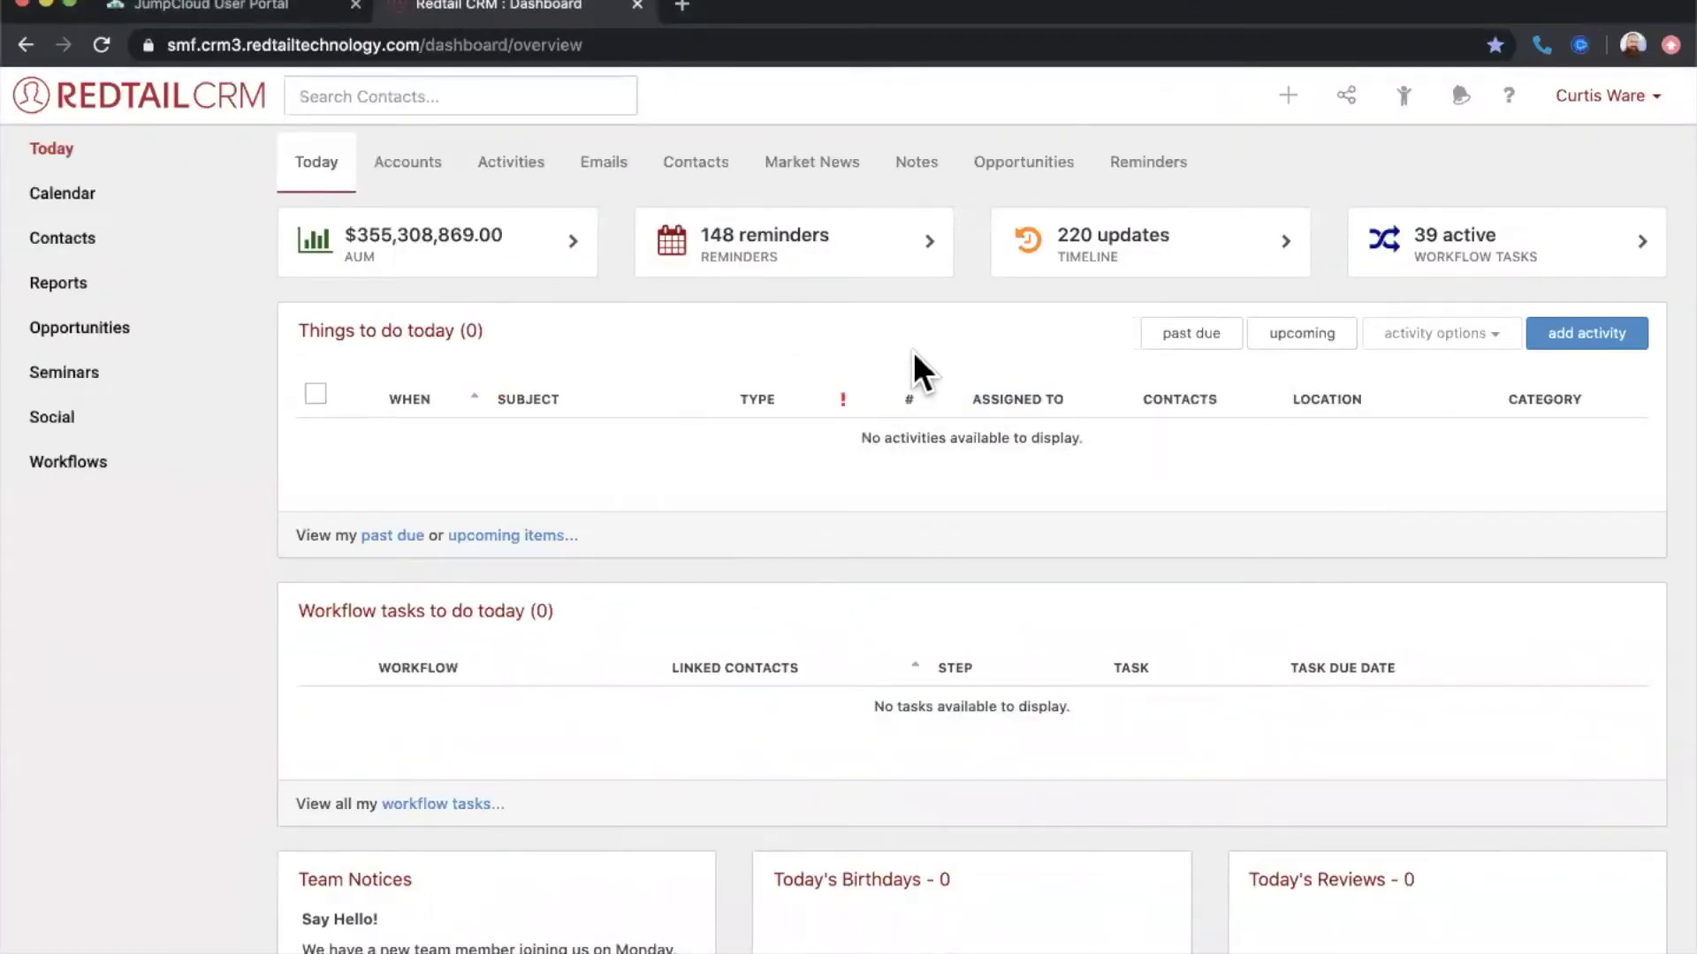
pyautogui.click(1608, 99)
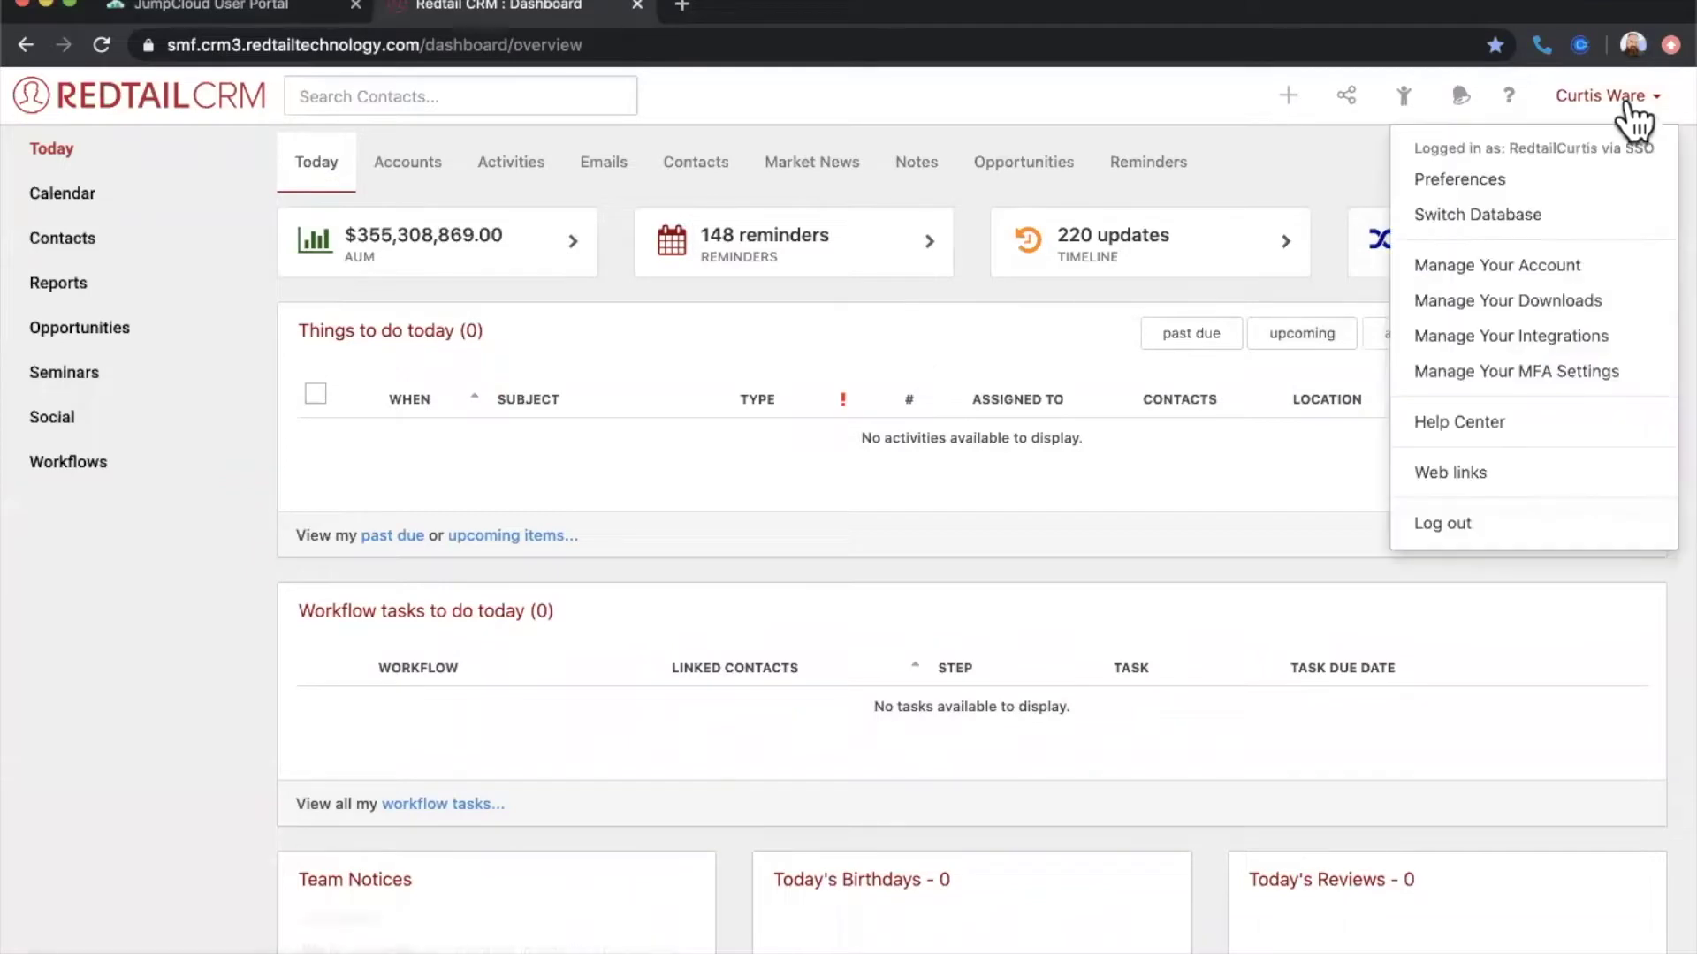
pyautogui.click(1499, 267)
pyautogui.click(1513, 269)
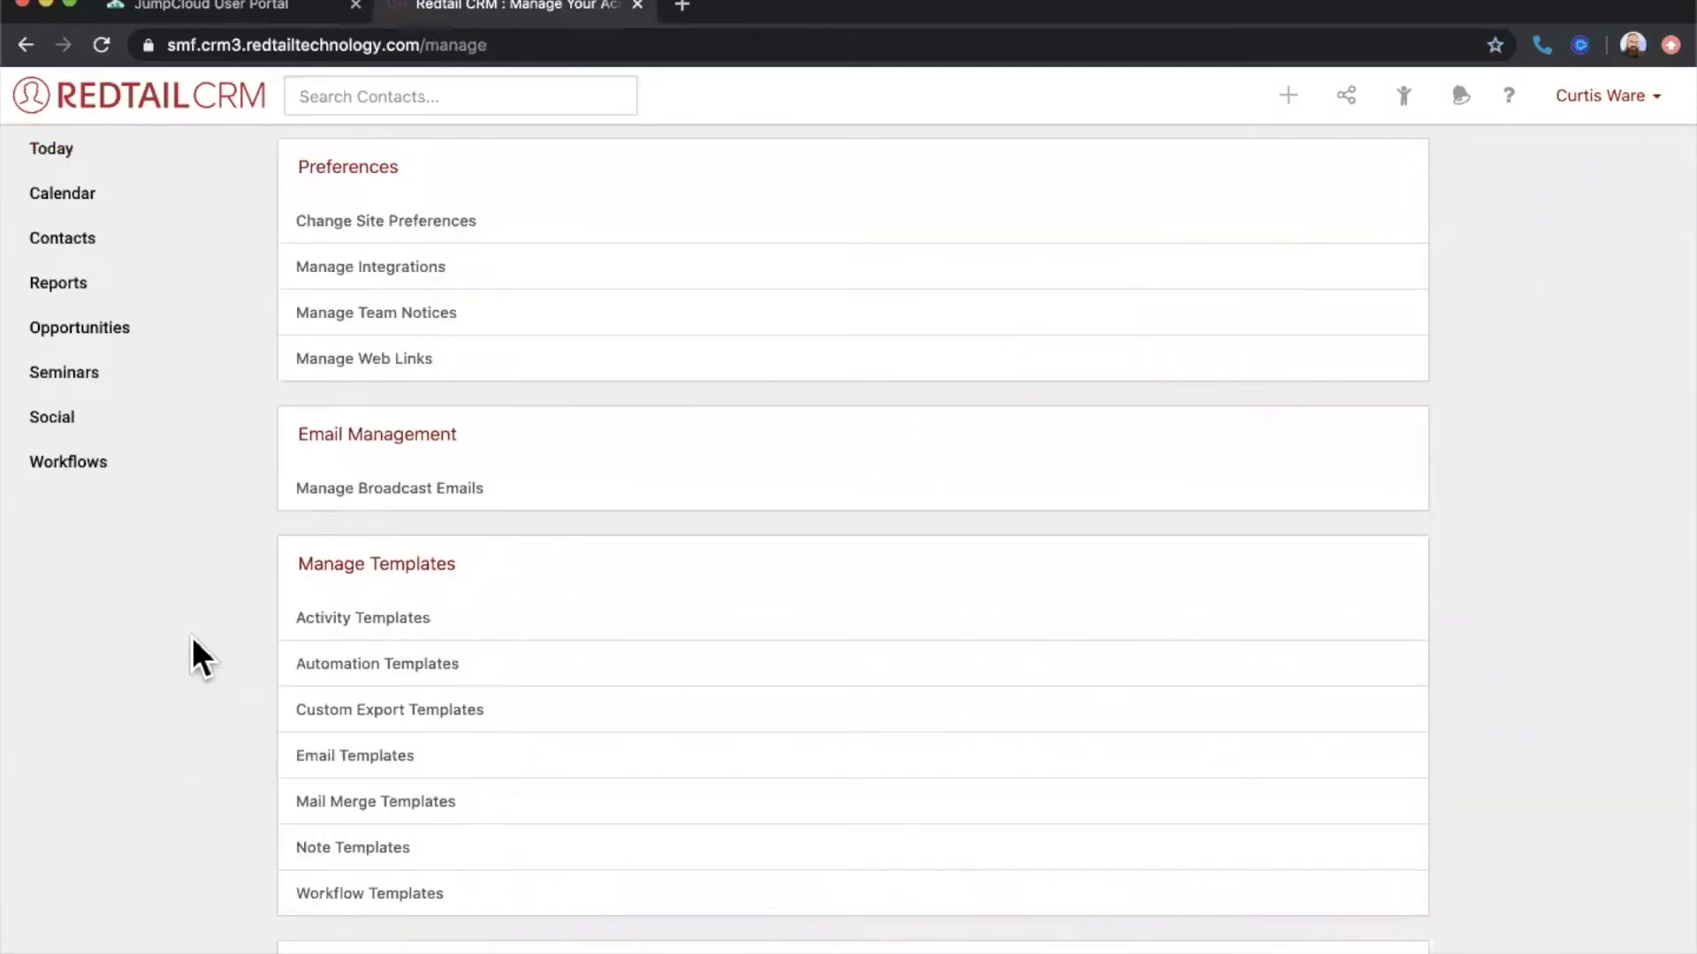
# - Look over the account management sections, from Preferences and Manage Templates through to Admins Only
pyautogui.scroll(-4, 606, 390)
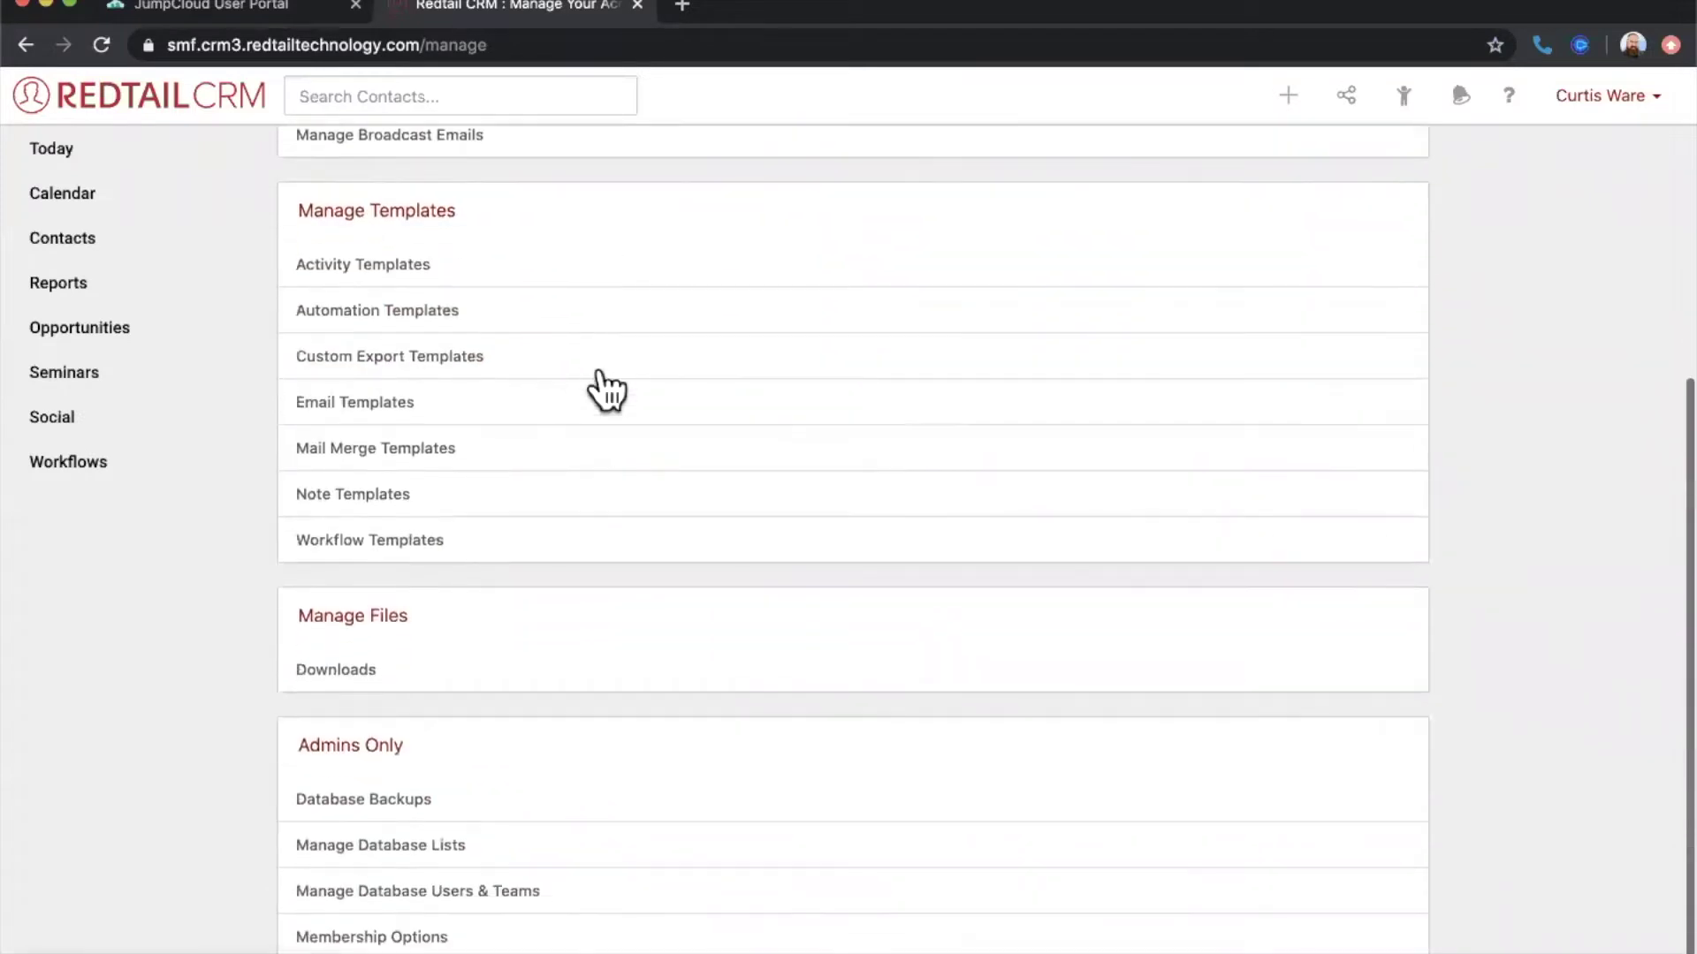
pyautogui.scroll(4, 606, 388)
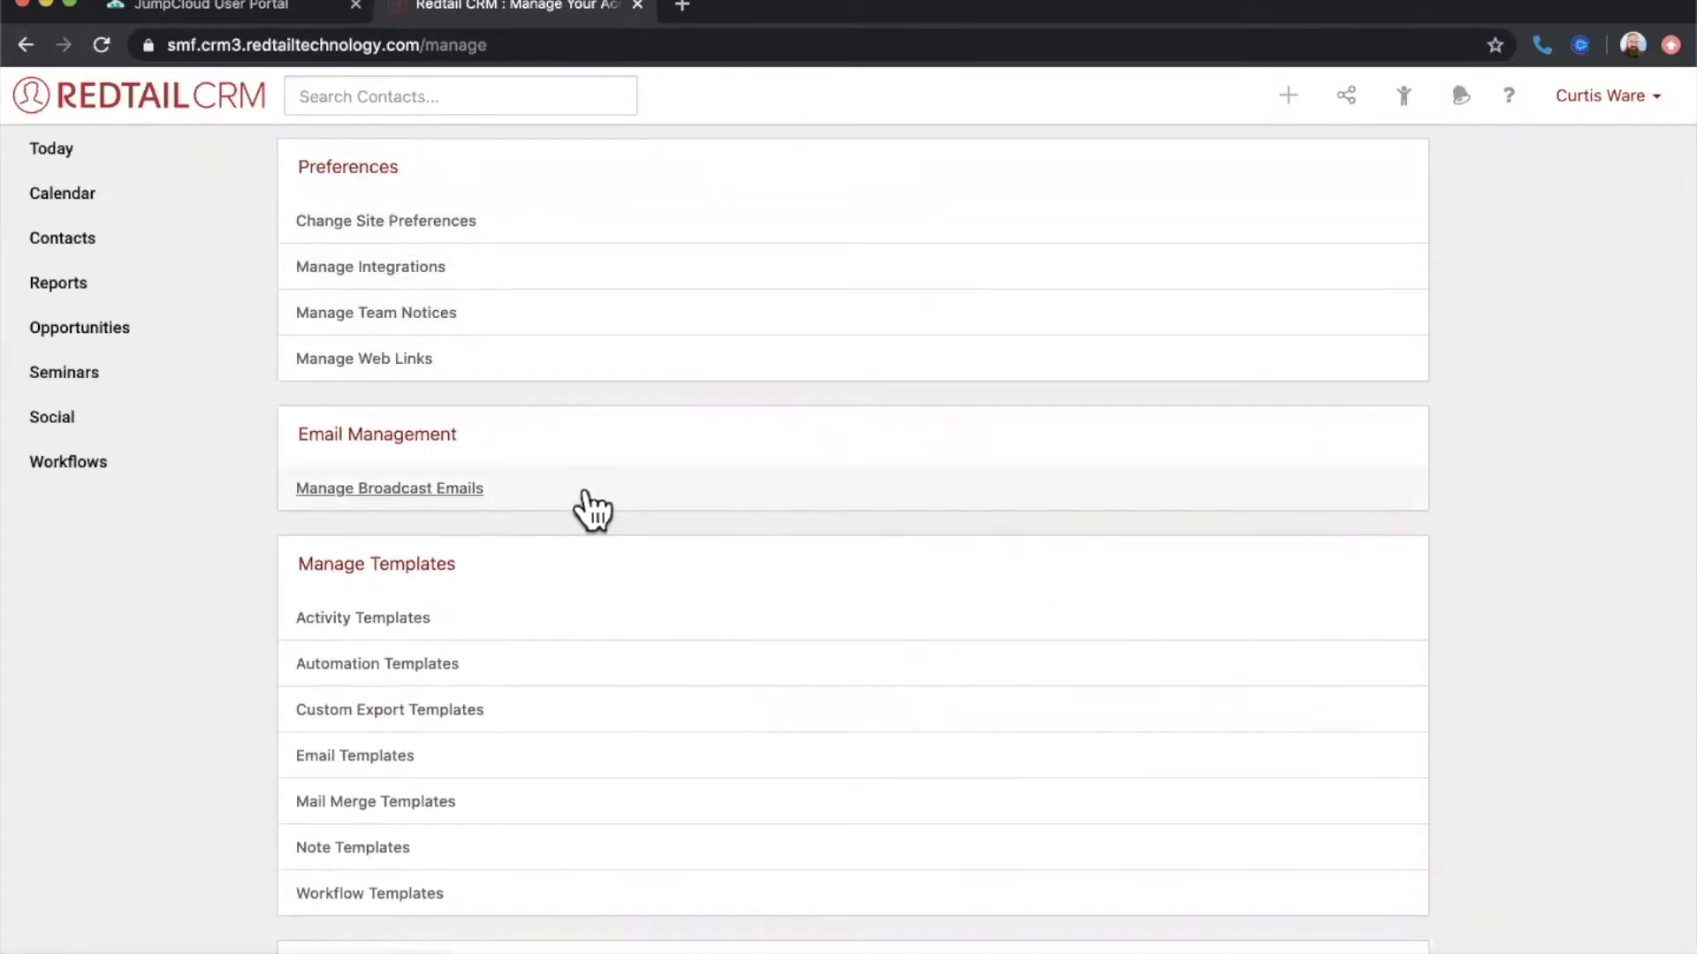
pyautogui.scroll(-1, 583, 508)
pyautogui.scroll(-3, 654, 595)
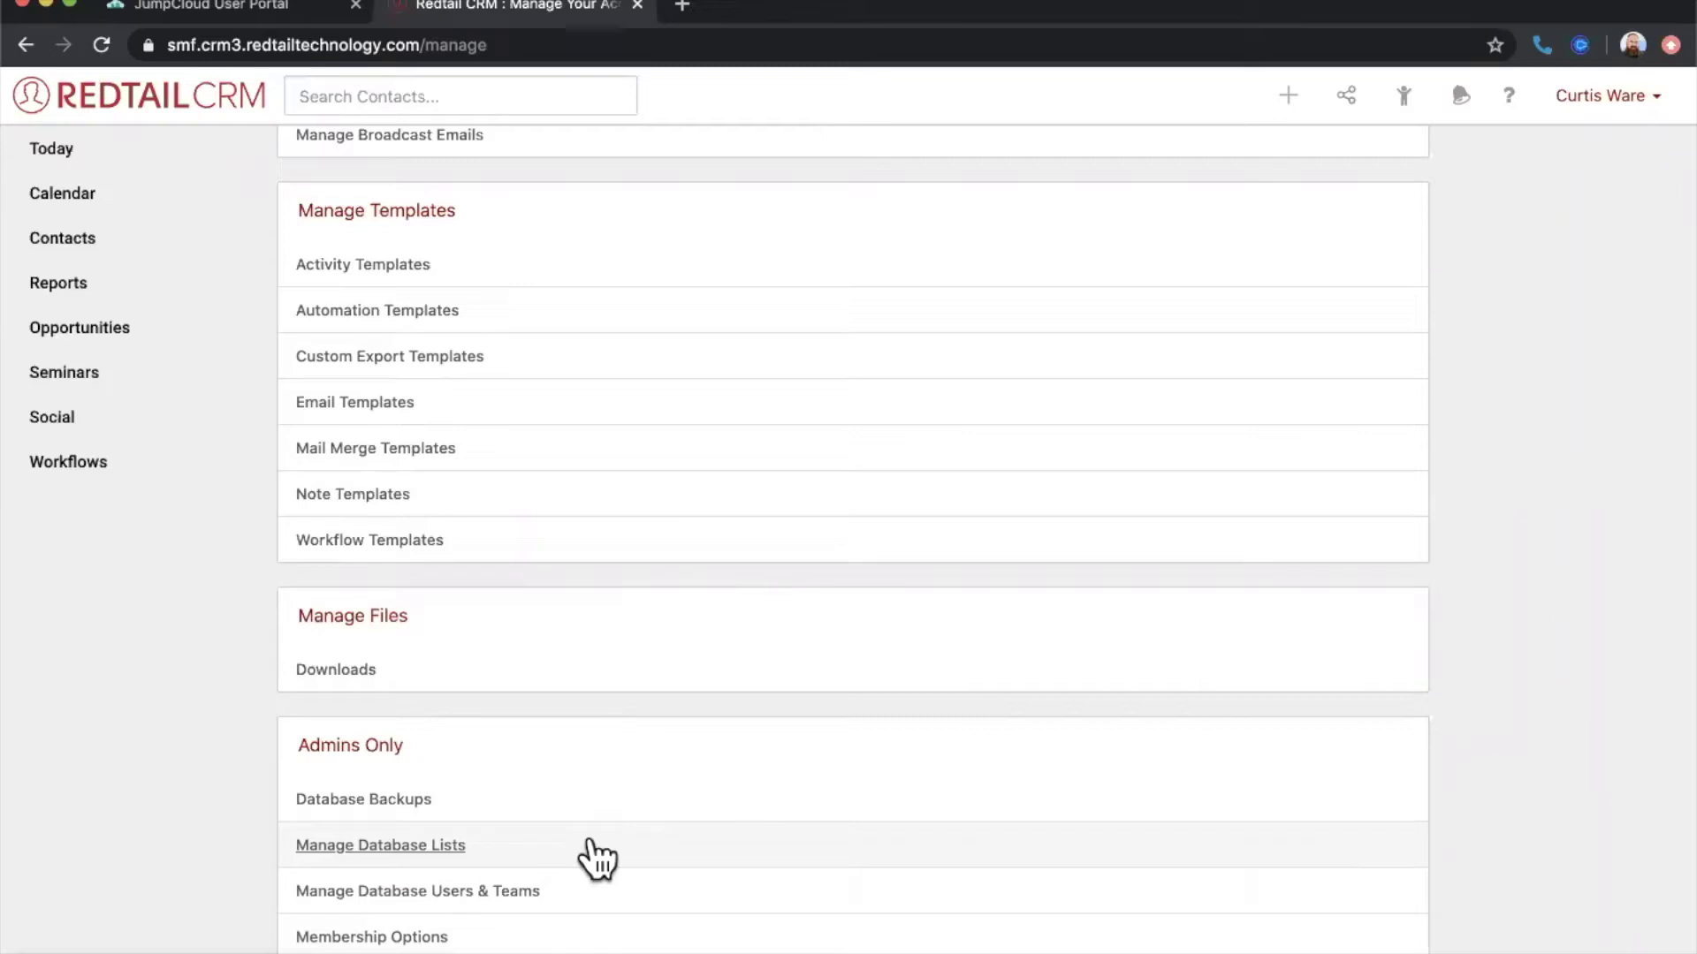
pyautogui.scroll(4, 597, 857)
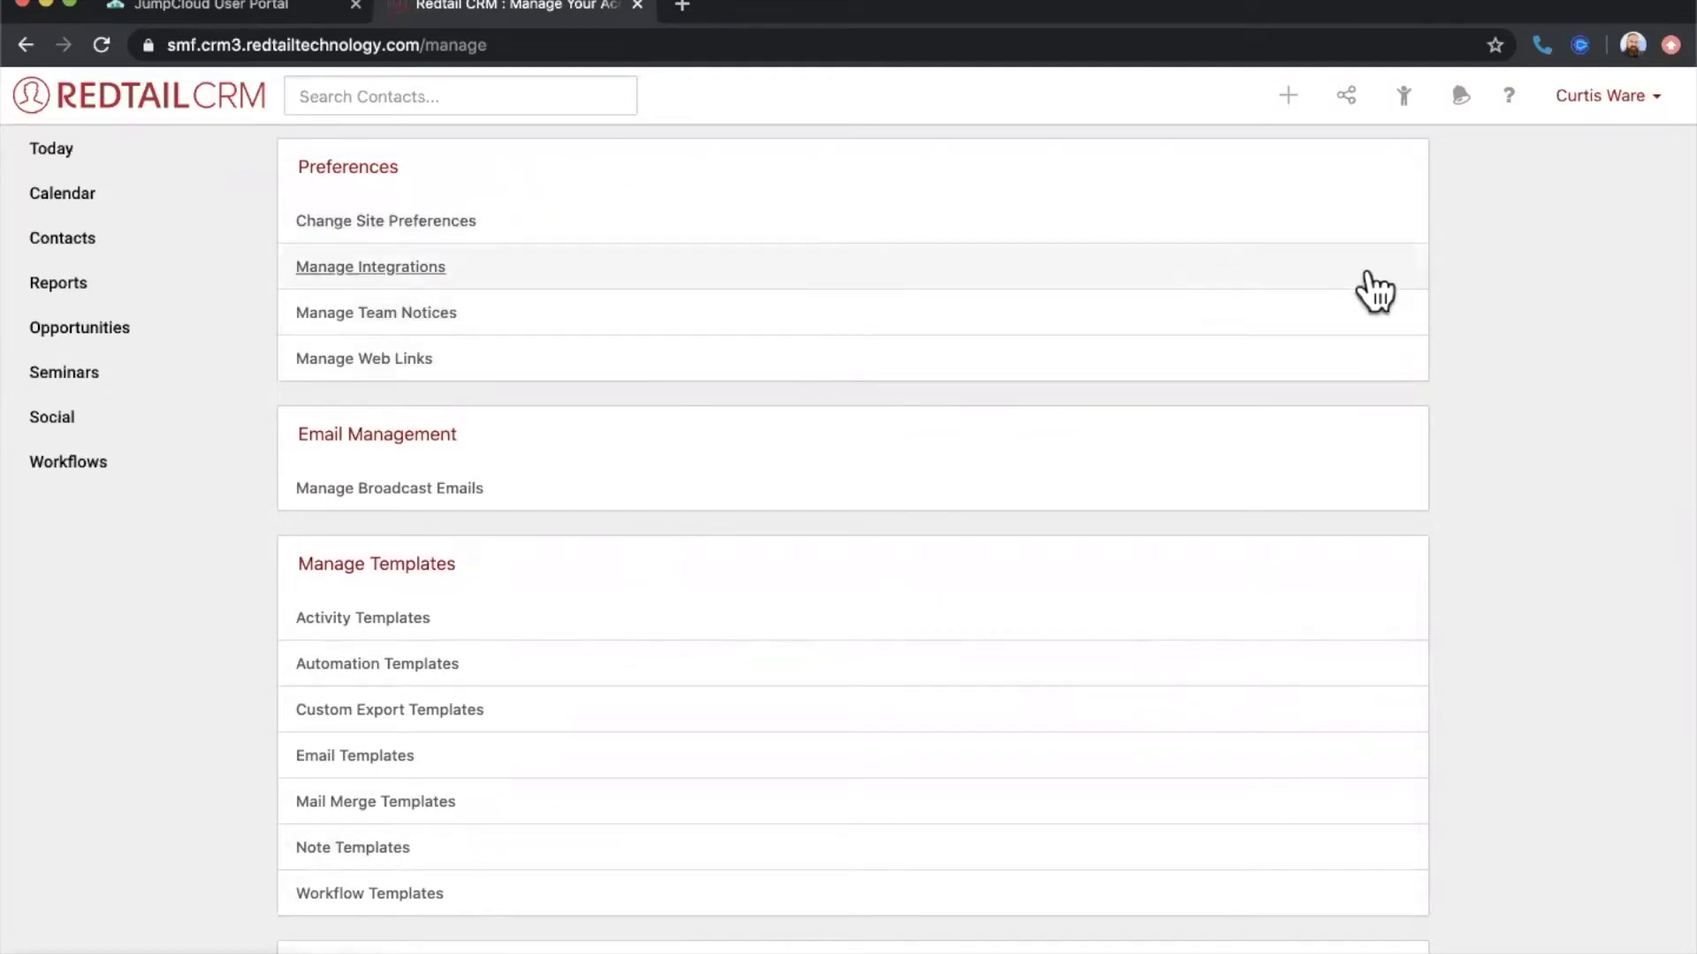
# - Open the site preferences page for the signed-in account
pyautogui.click(1622, 99)
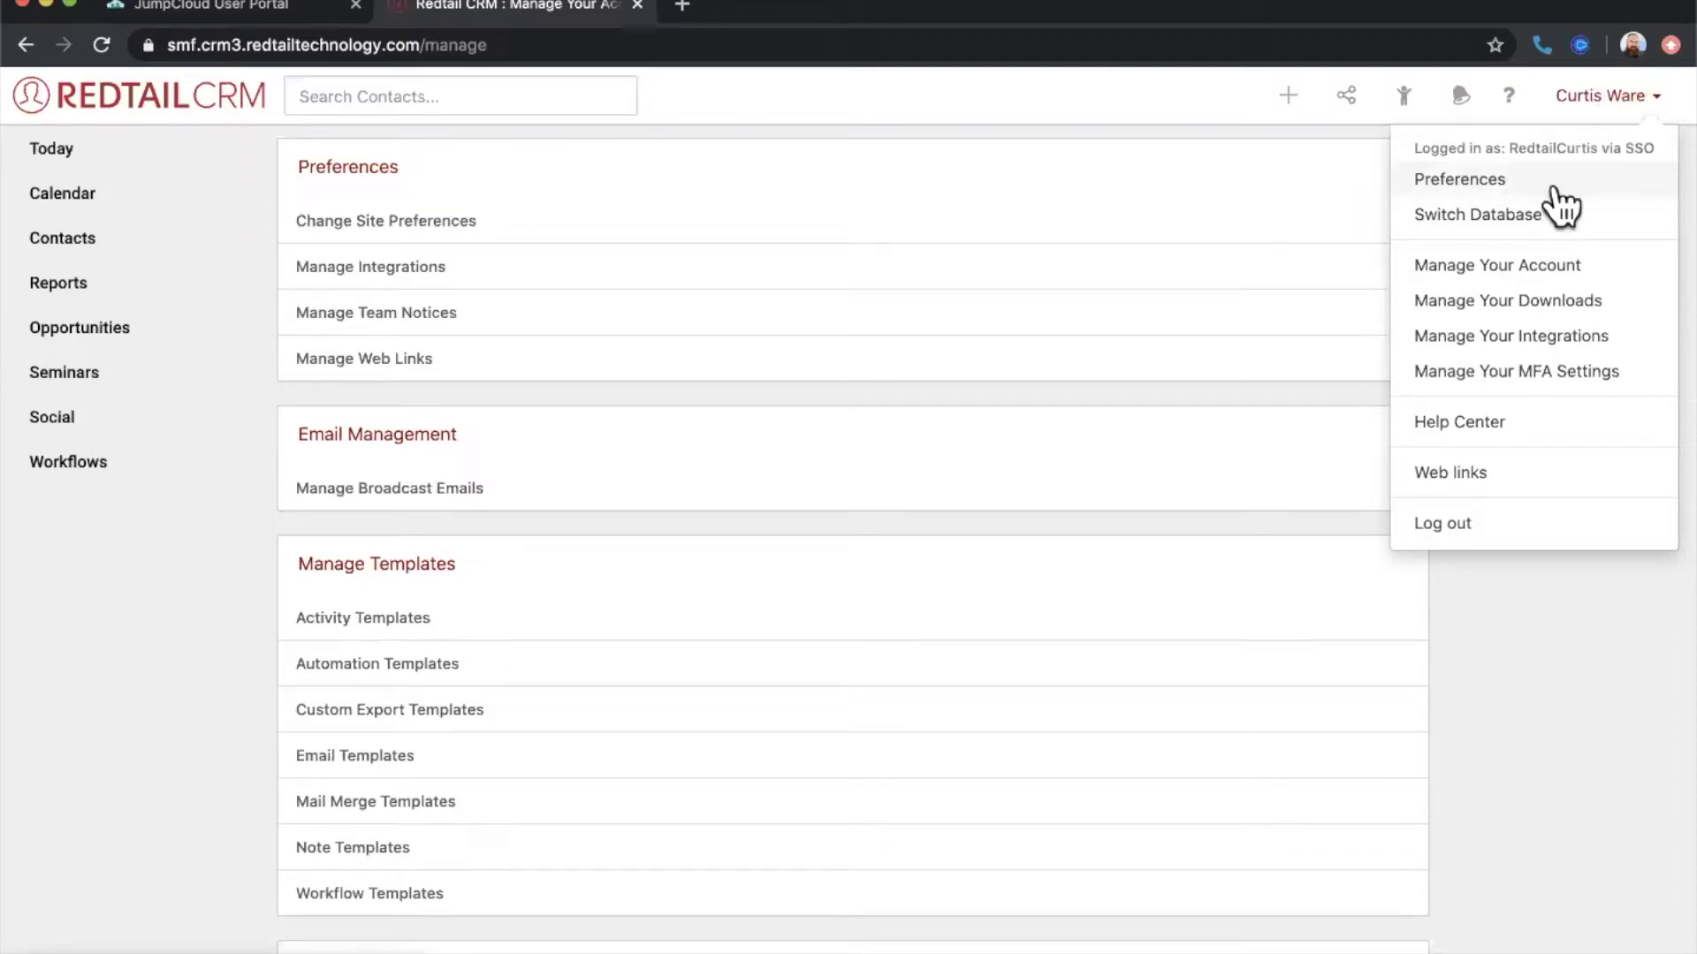
pyautogui.click(671, 181)
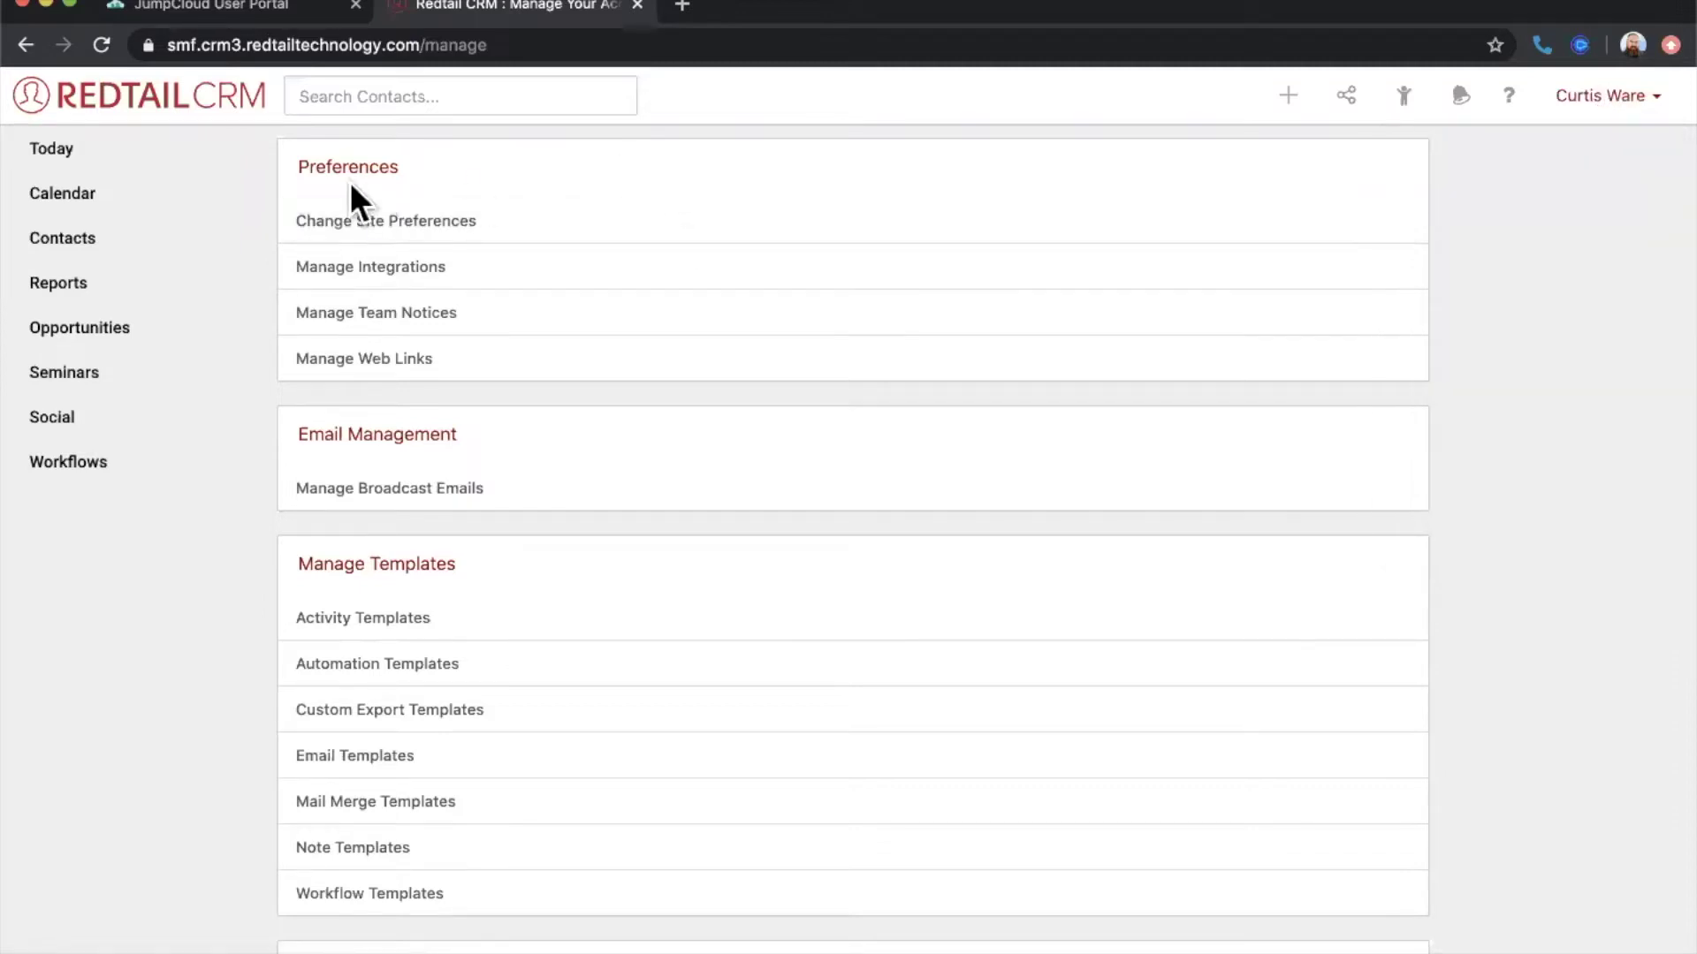
pyautogui.click(428, 226)
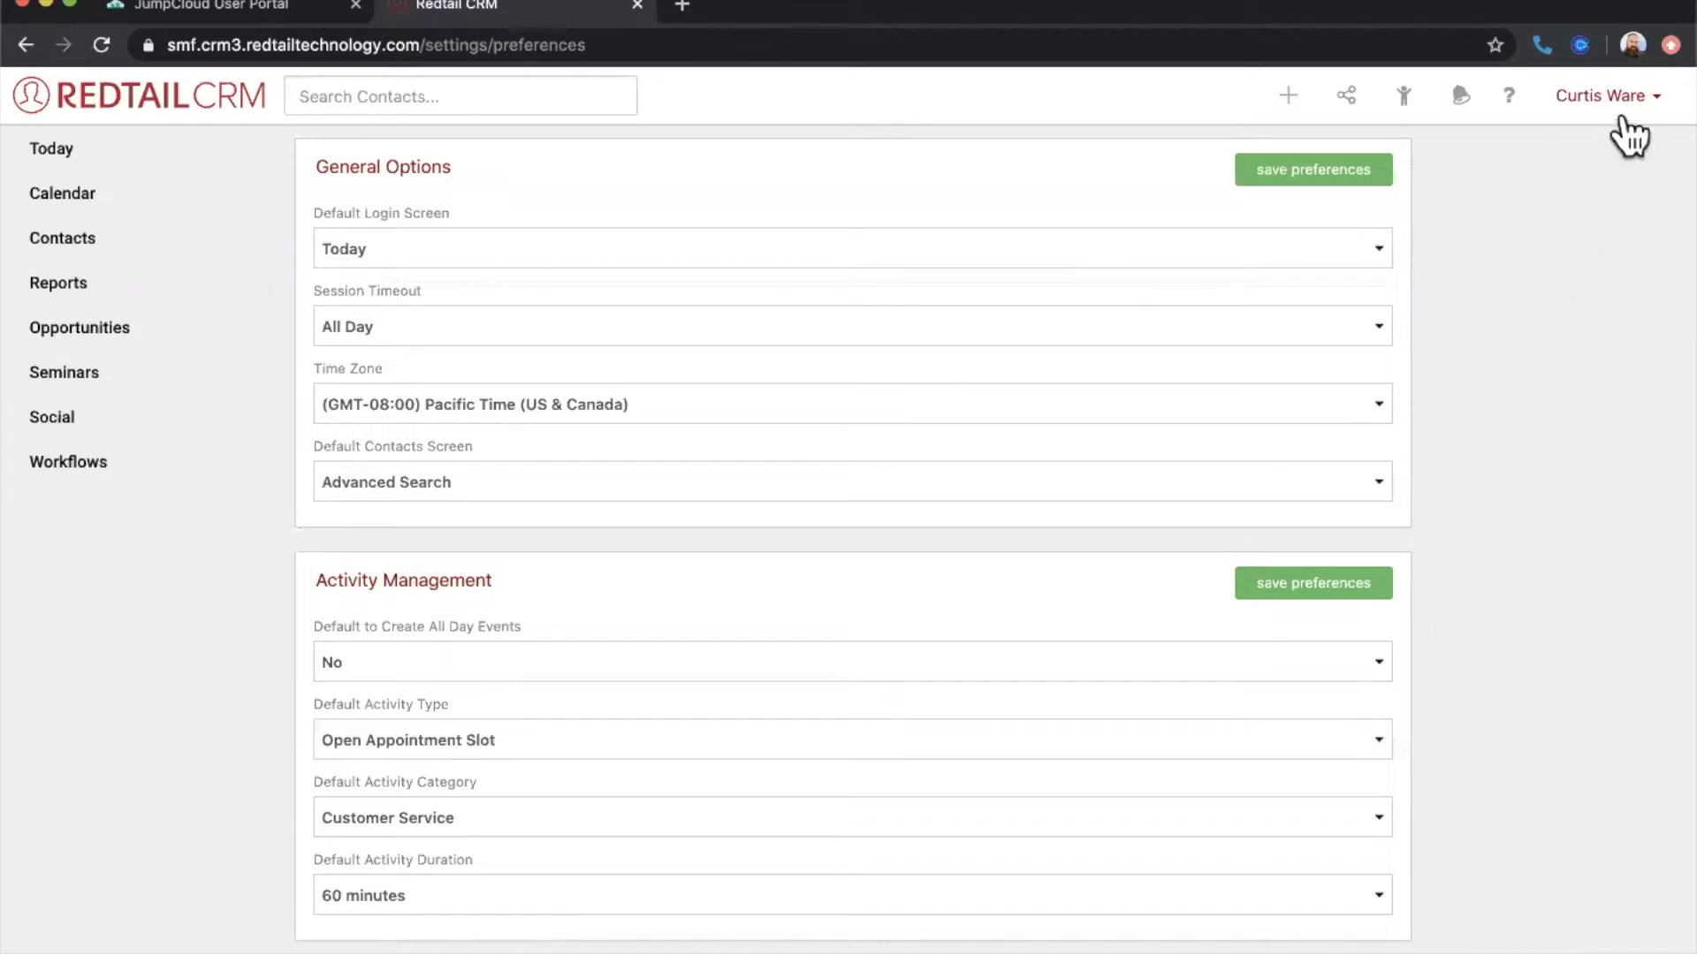
pyautogui.click(1617, 99)
pyautogui.click(1563, 186)
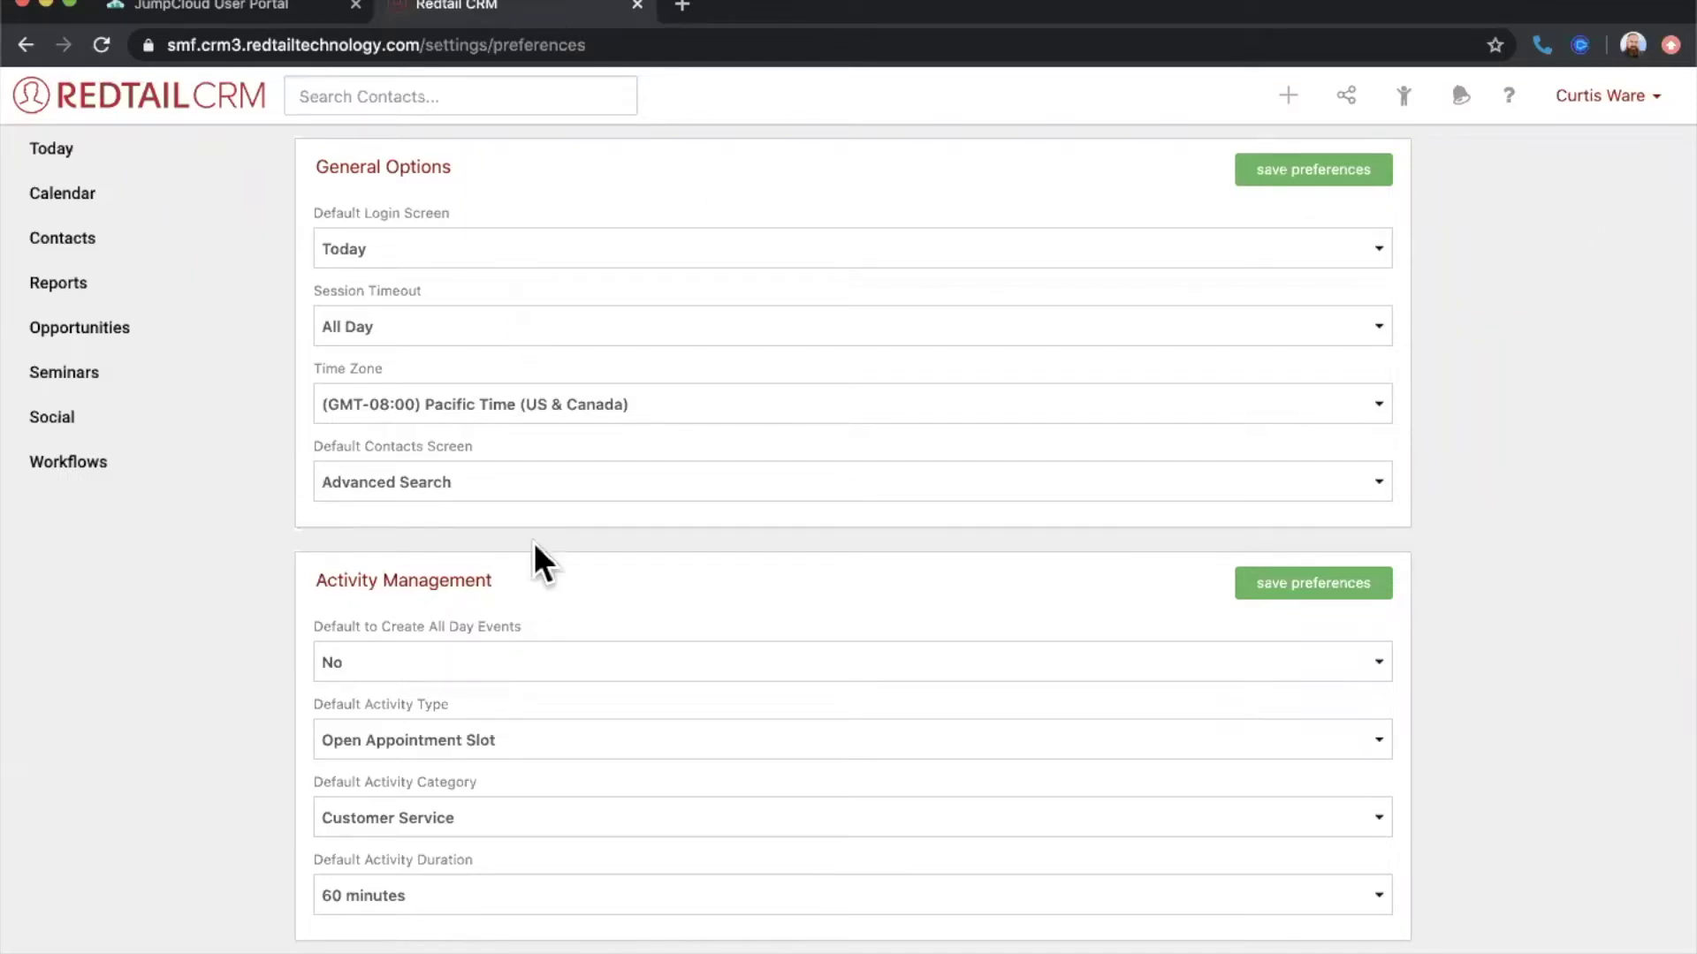
# - Examine the available choices for the Default Login Screen in General Options and leave the setting at Today
pyautogui.moveTo(314, 216); pyautogui.dragTo(433, 224)
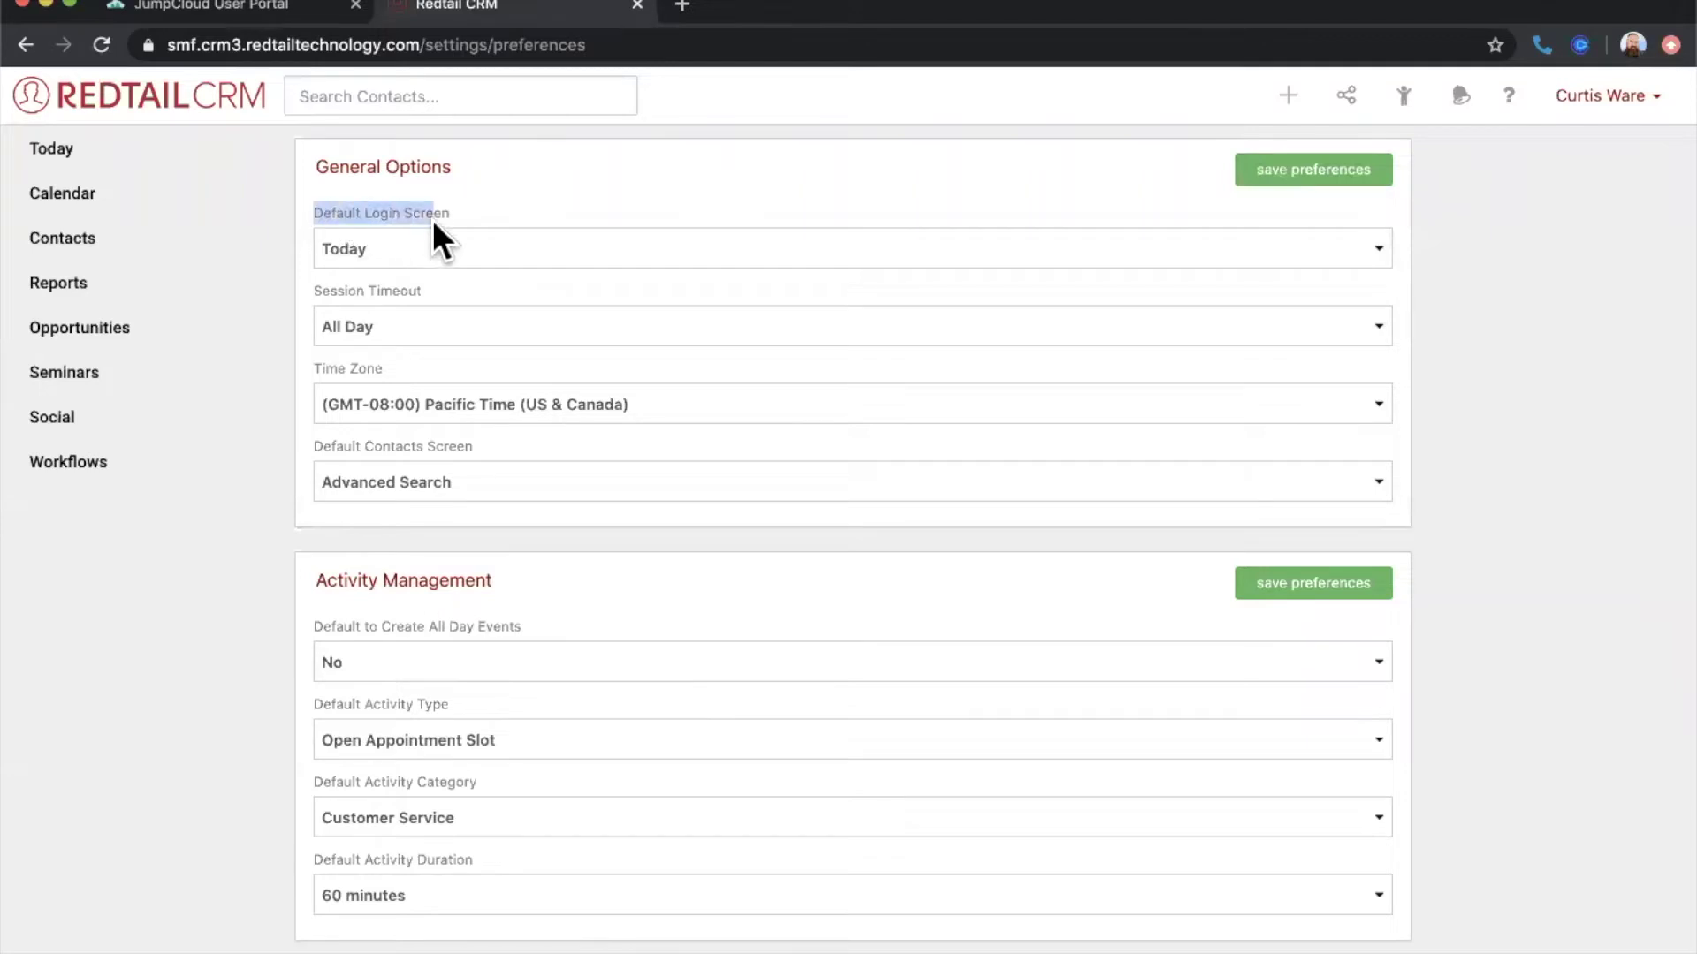
pyautogui.click(463, 242)
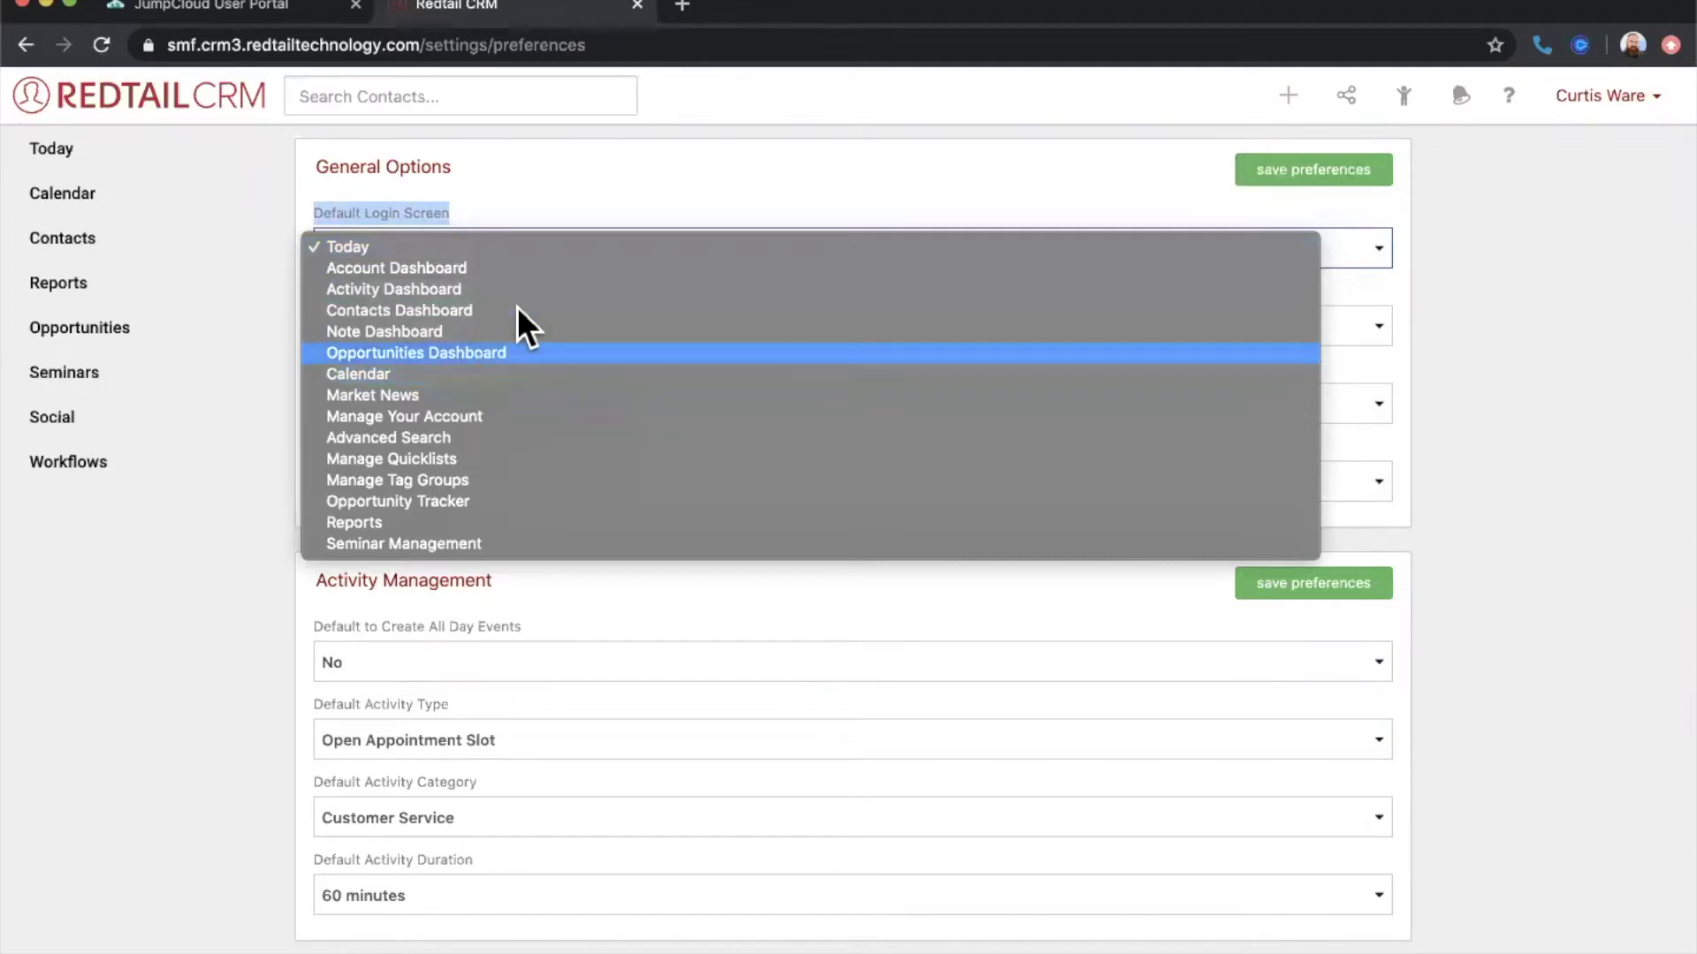
pyautogui.click(562, 198)
pyautogui.click(596, 183)
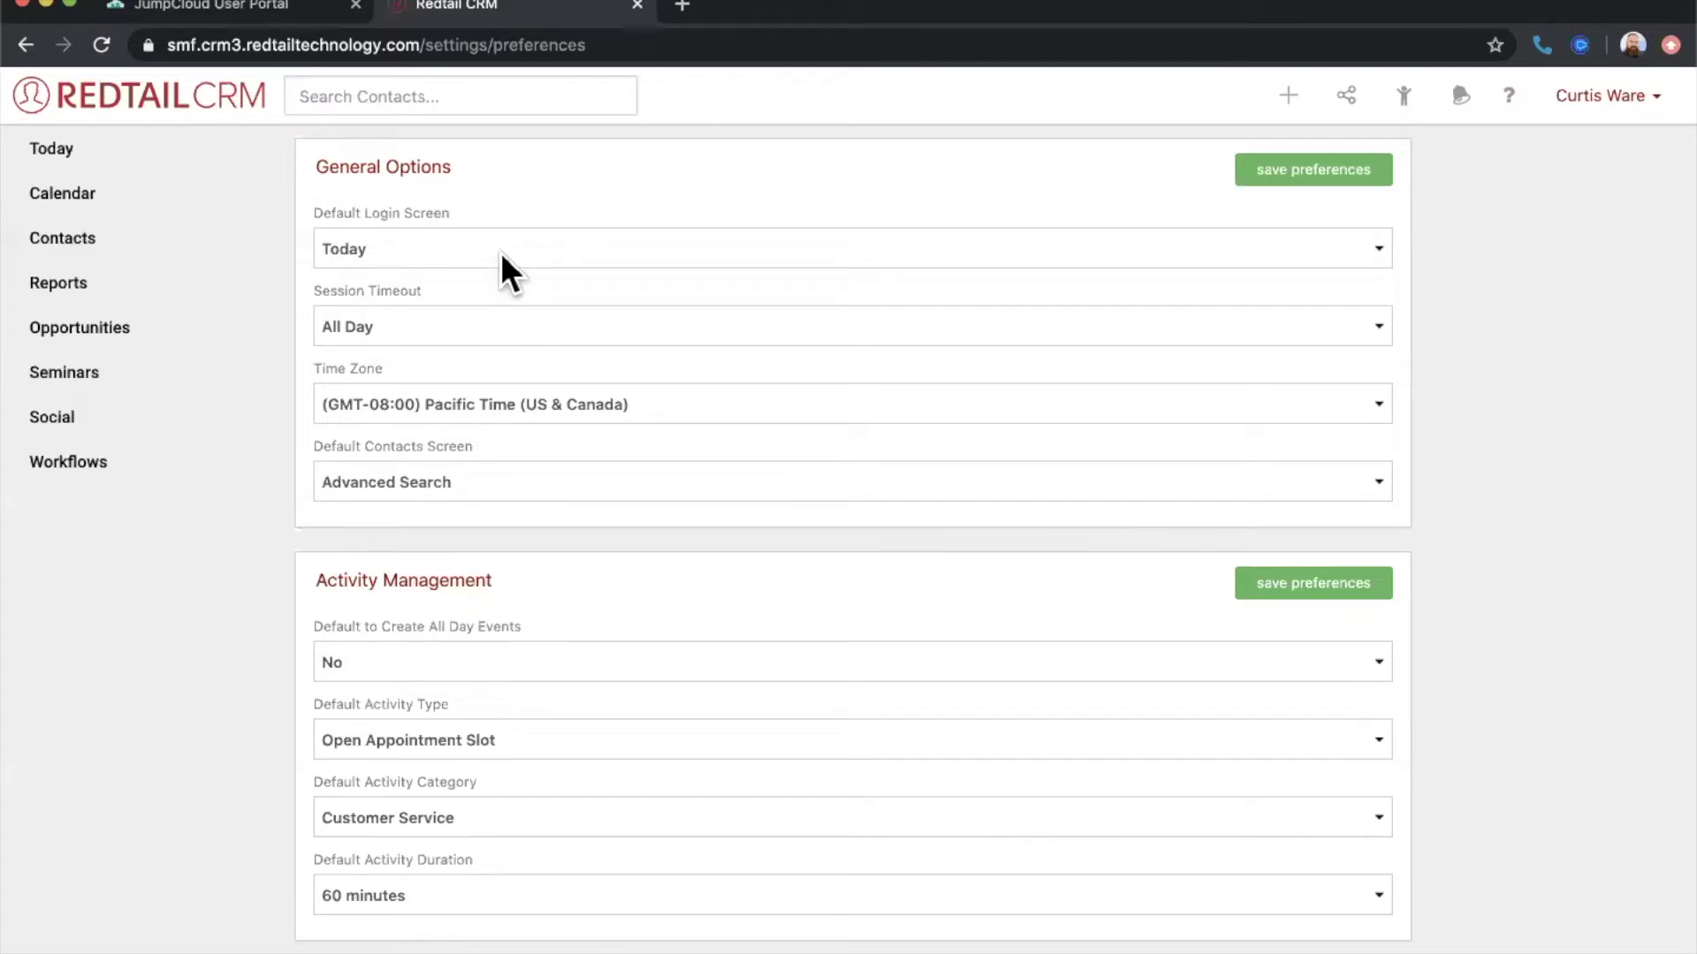
# - Review the General Options, Activity Management and Calendar Management preferences down to the Contact Record section
pyautogui.scroll(-3, 511, 386)
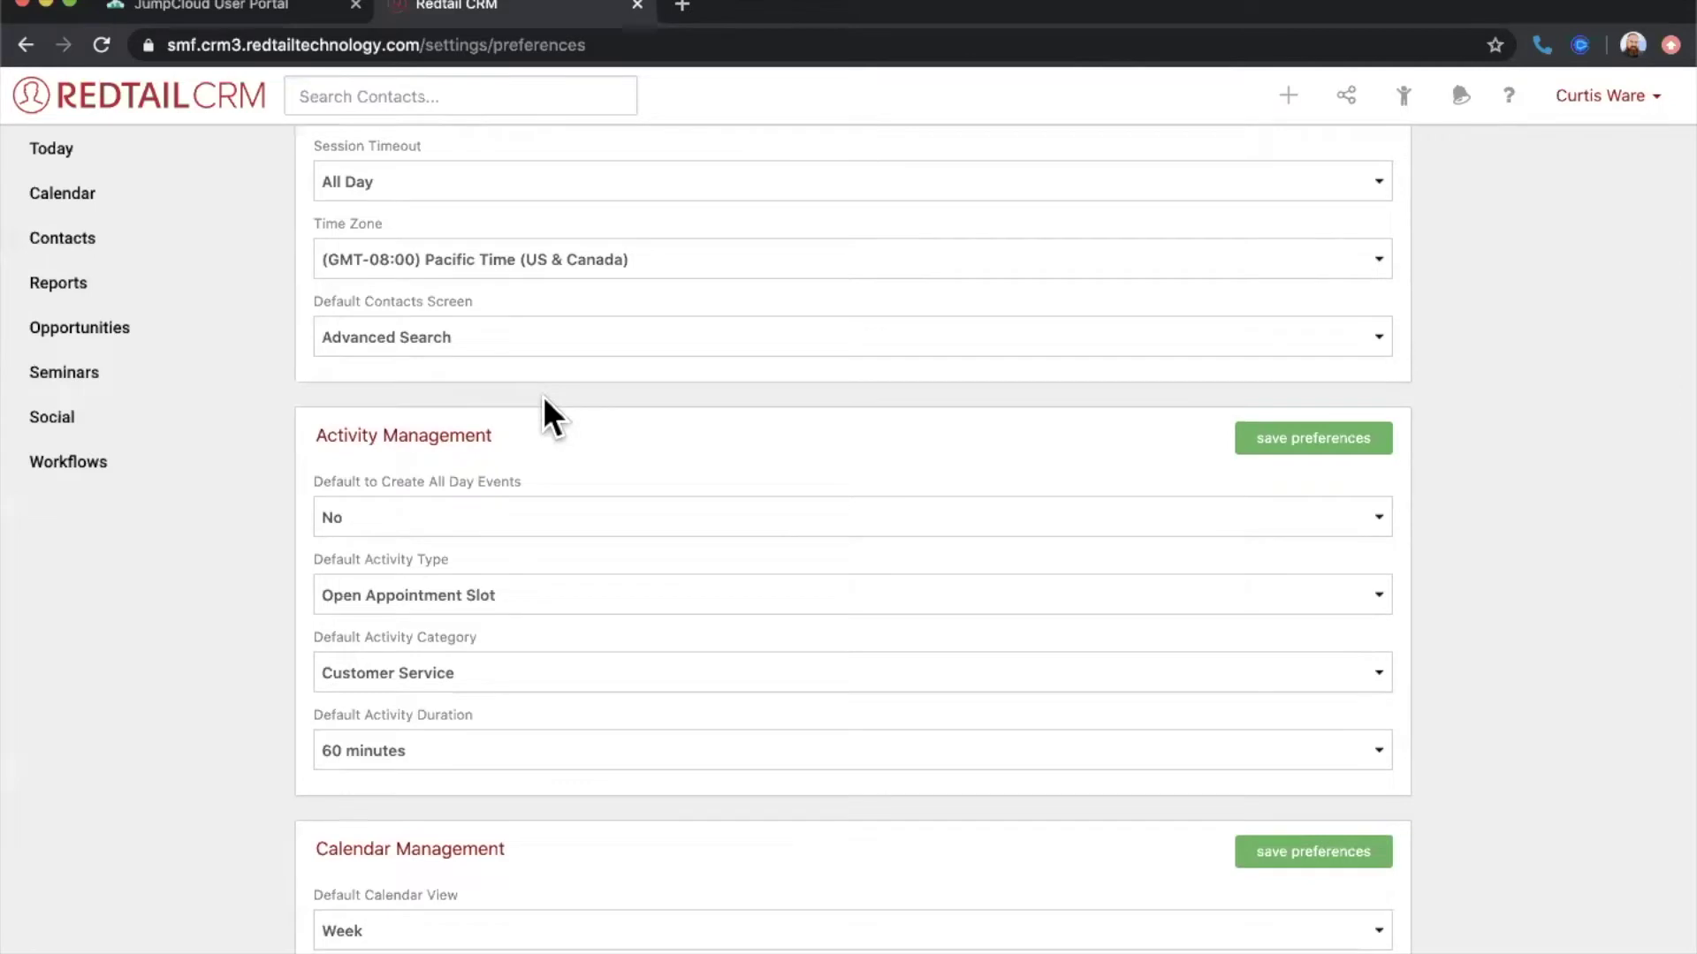
pyautogui.scroll(-1, 549, 416)
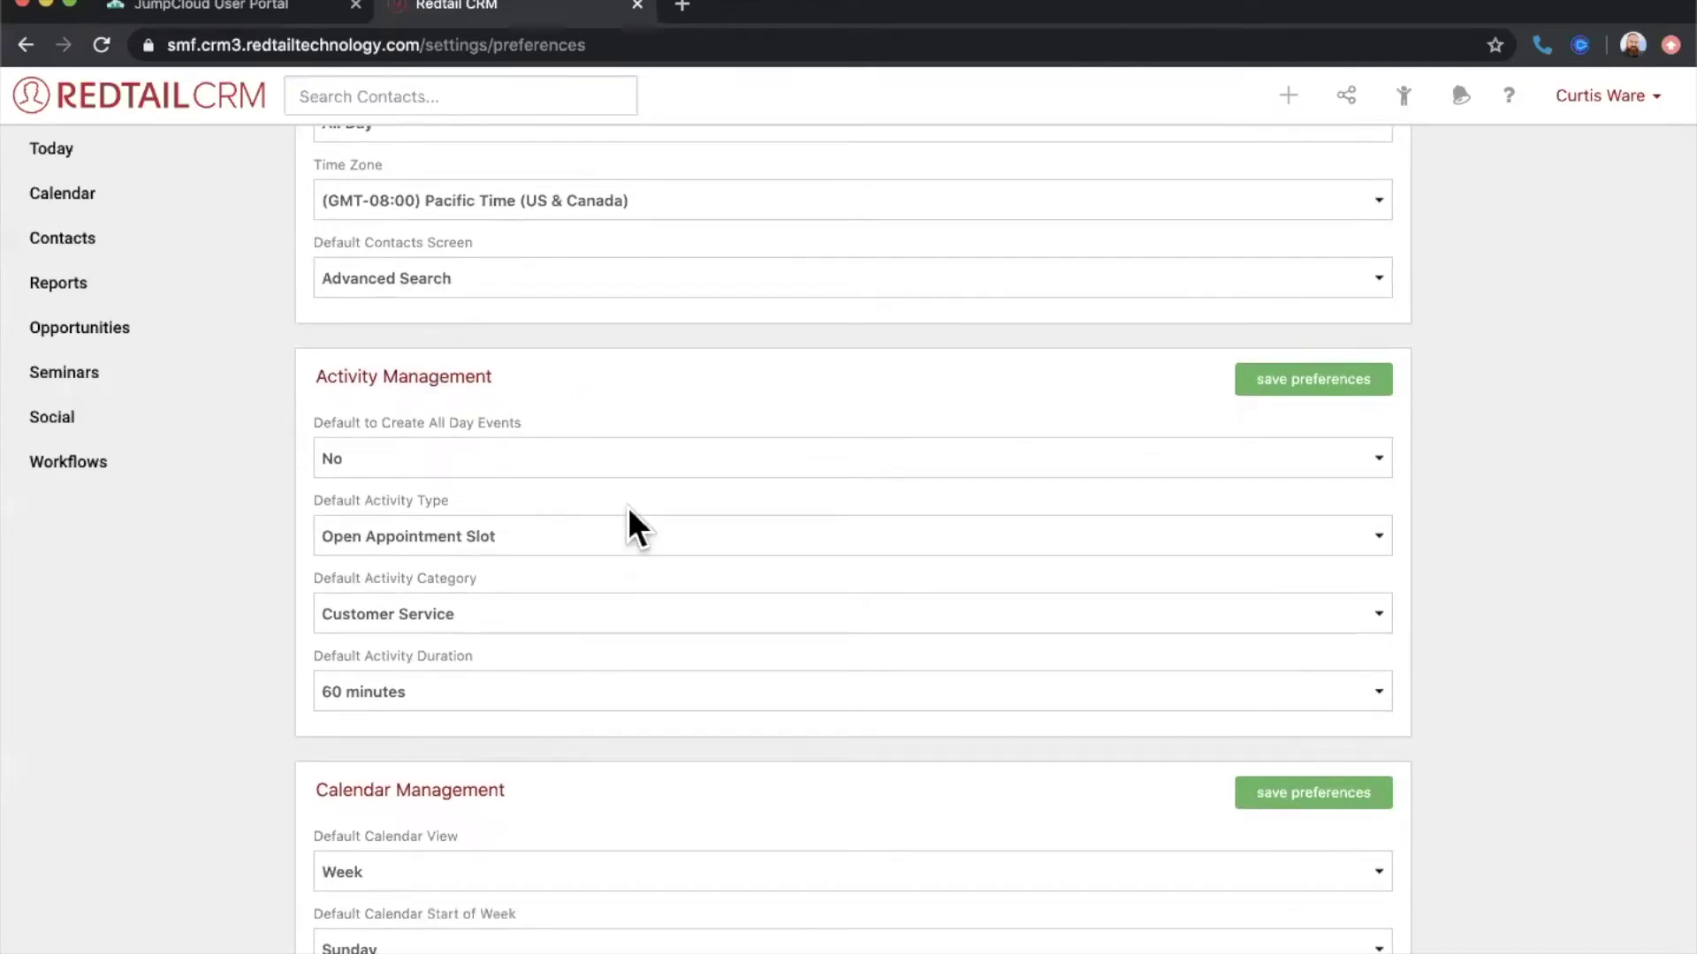
pyautogui.scroll(-3, 635, 528)
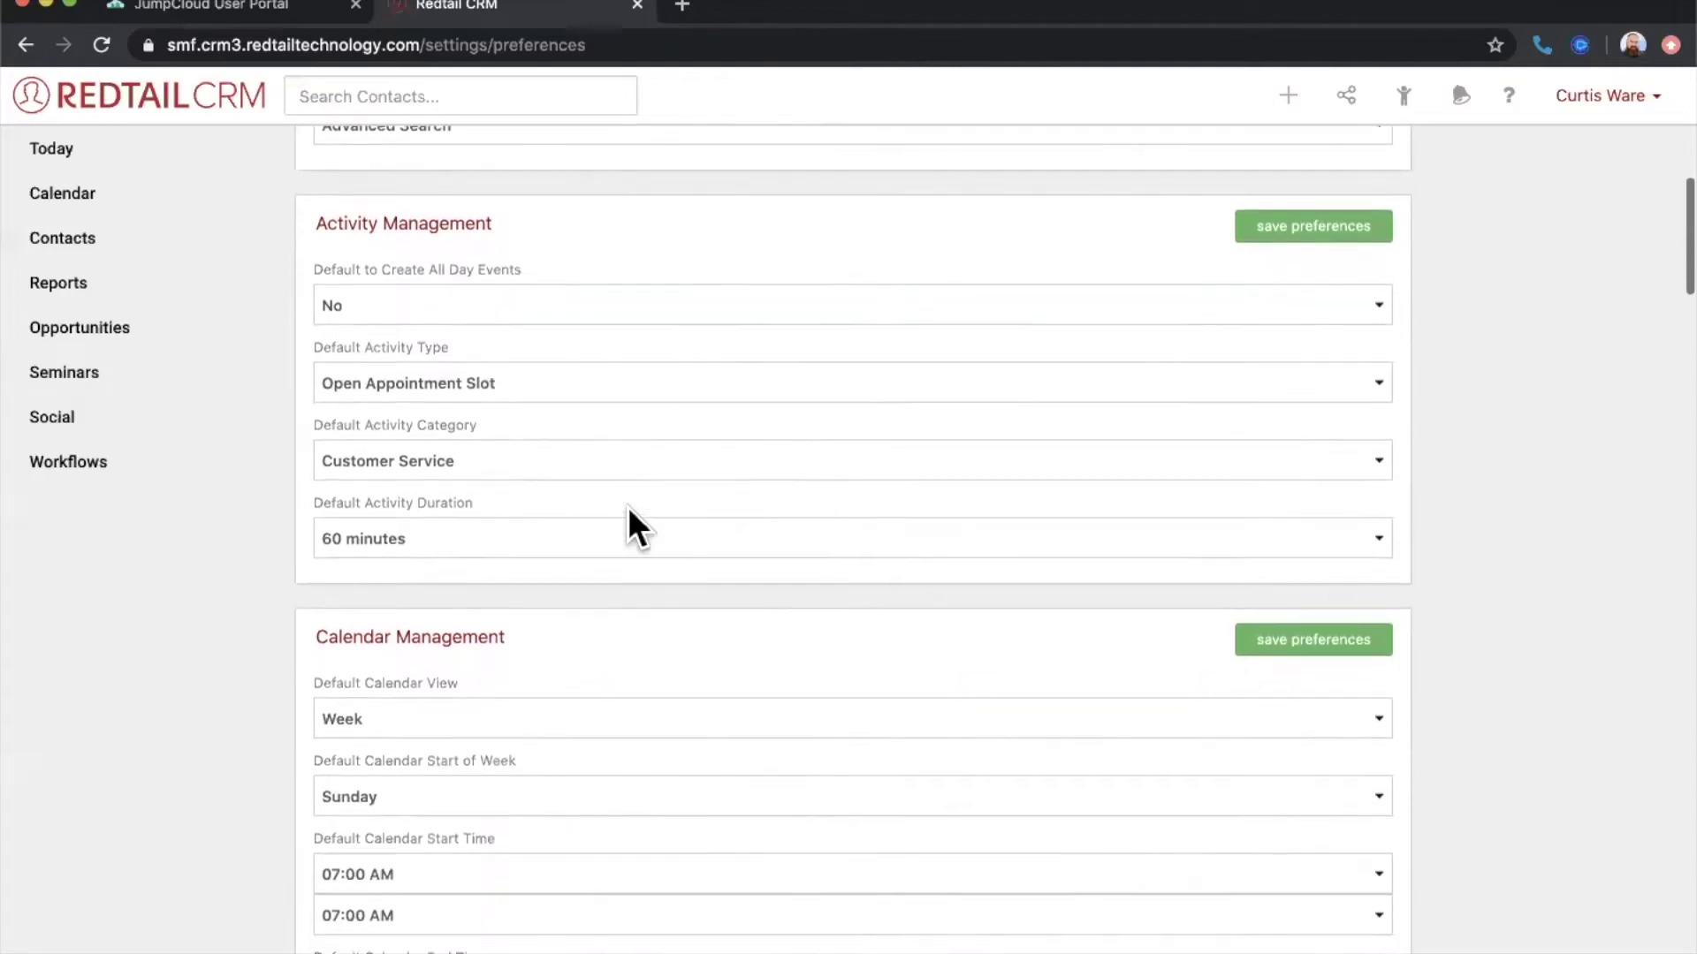
pyautogui.scroll(-7, 634, 529)
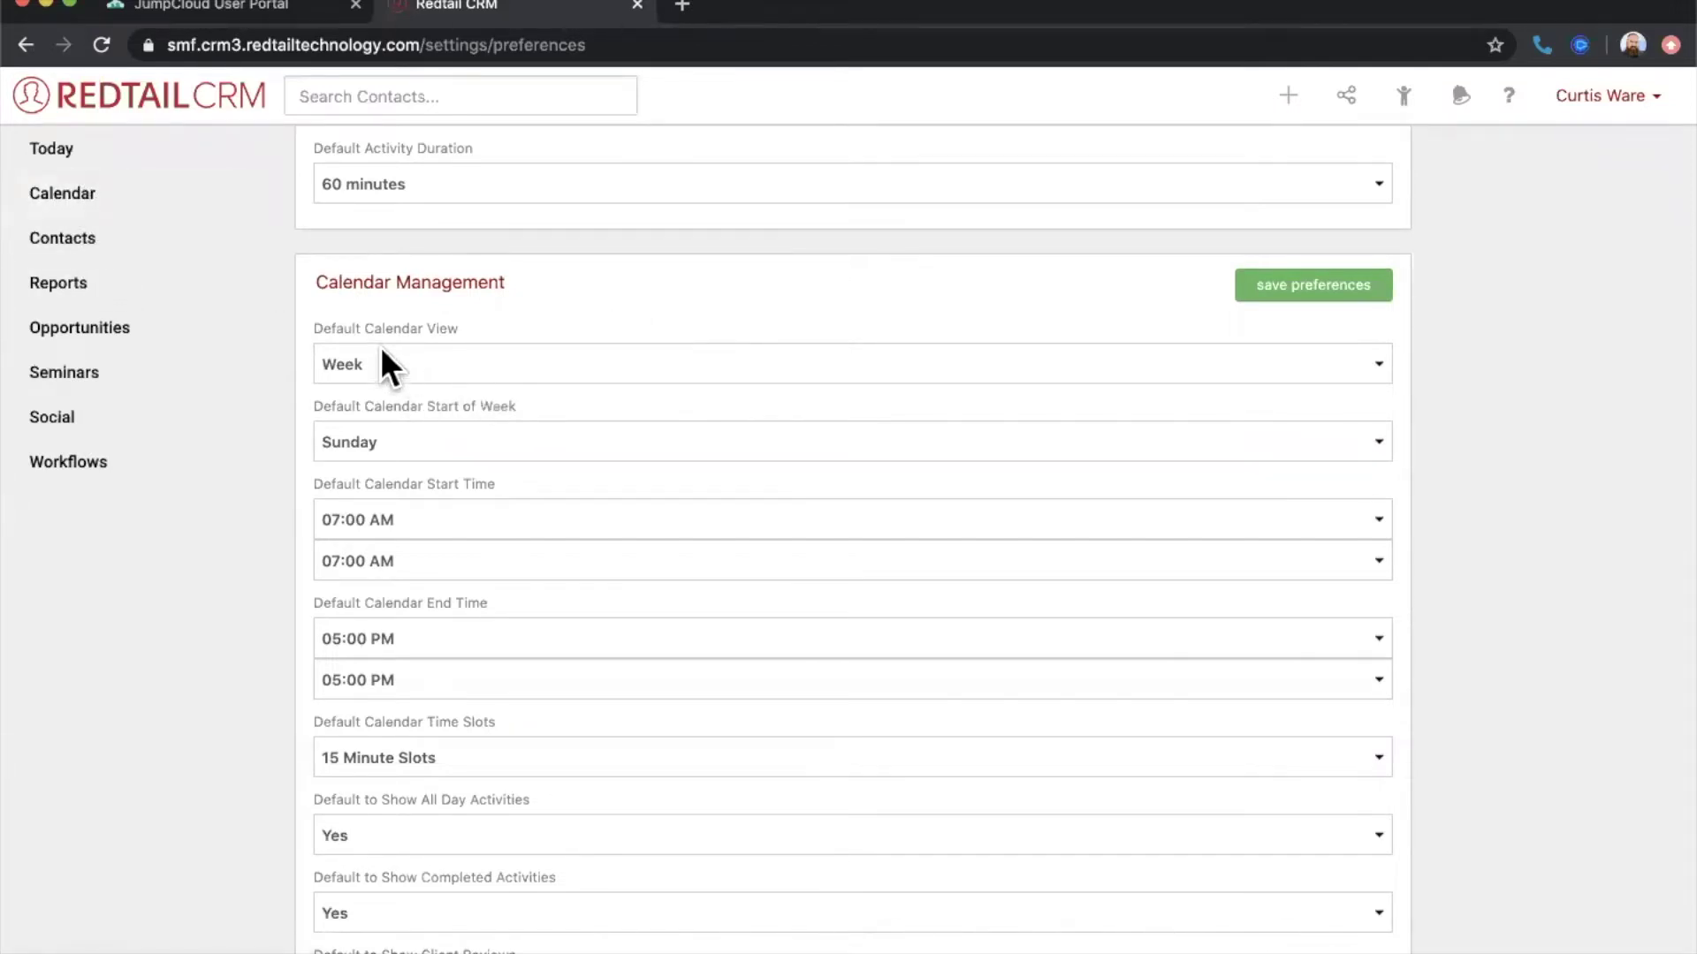
pyautogui.scroll(-2, 585, 380)
pyautogui.scroll(-5, 584, 379)
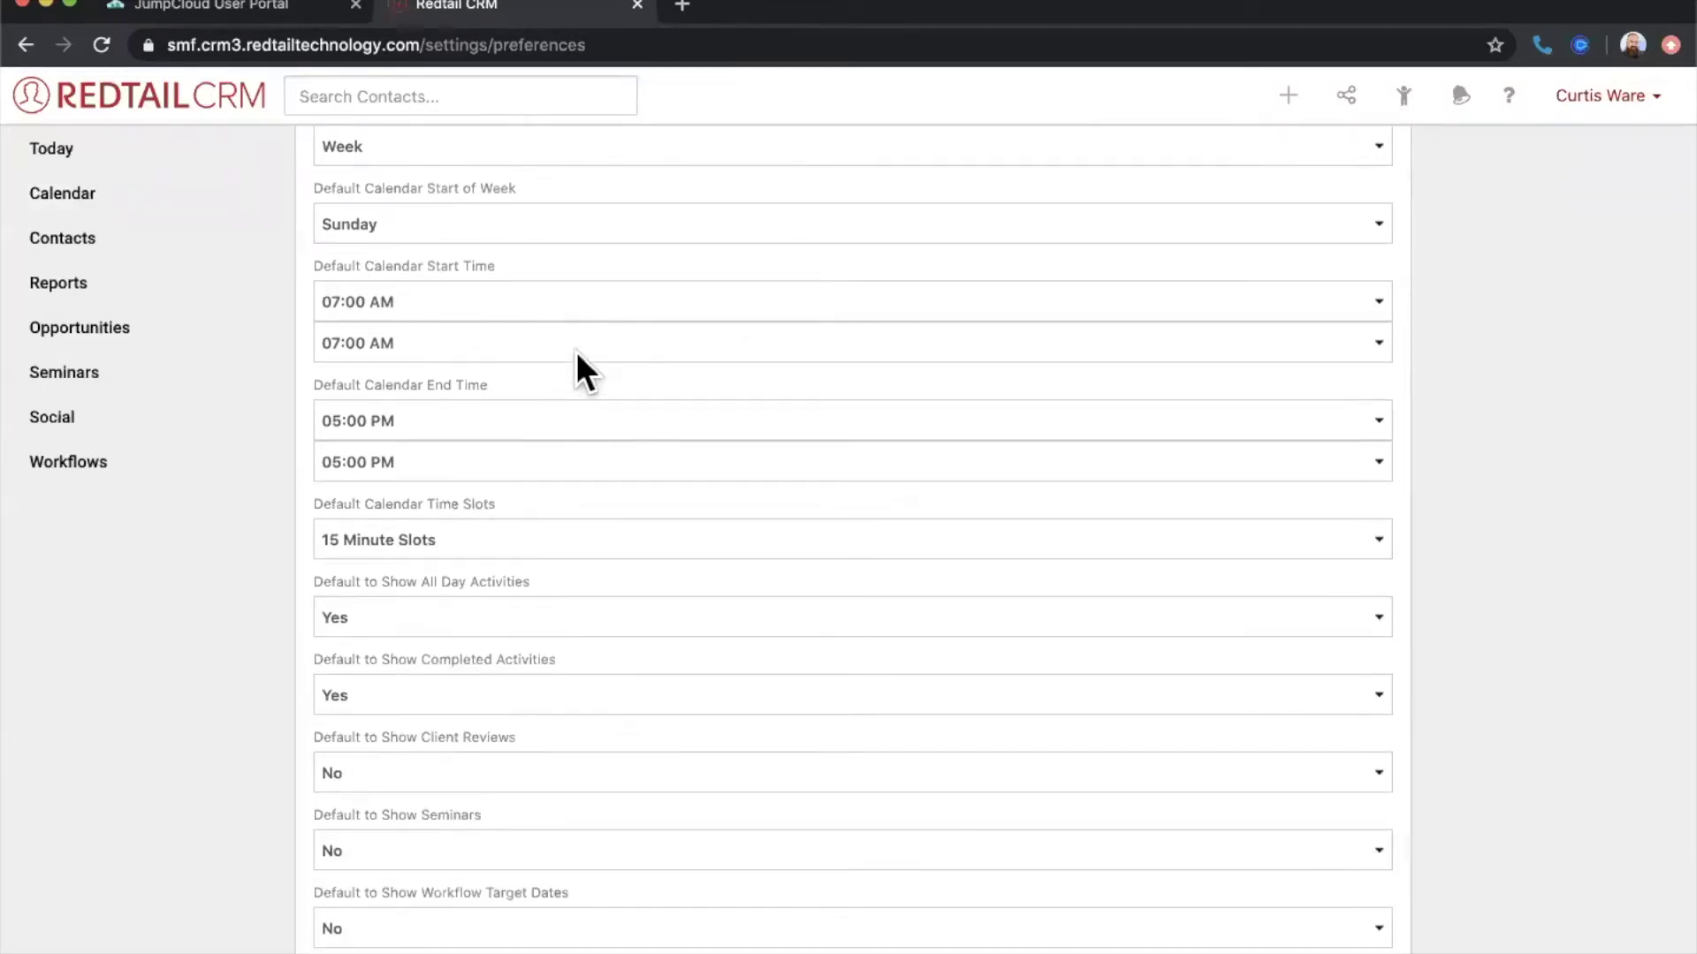
pyautogui.scroll(-5, 555, 459)
pyautogui.scroll(-10, 555, 459)
pyautogui.scroll(-8, 554, 458)
pyautogui.scroll(-4, 555, 458)
pyautogui.scroll(-6, 555, 458)
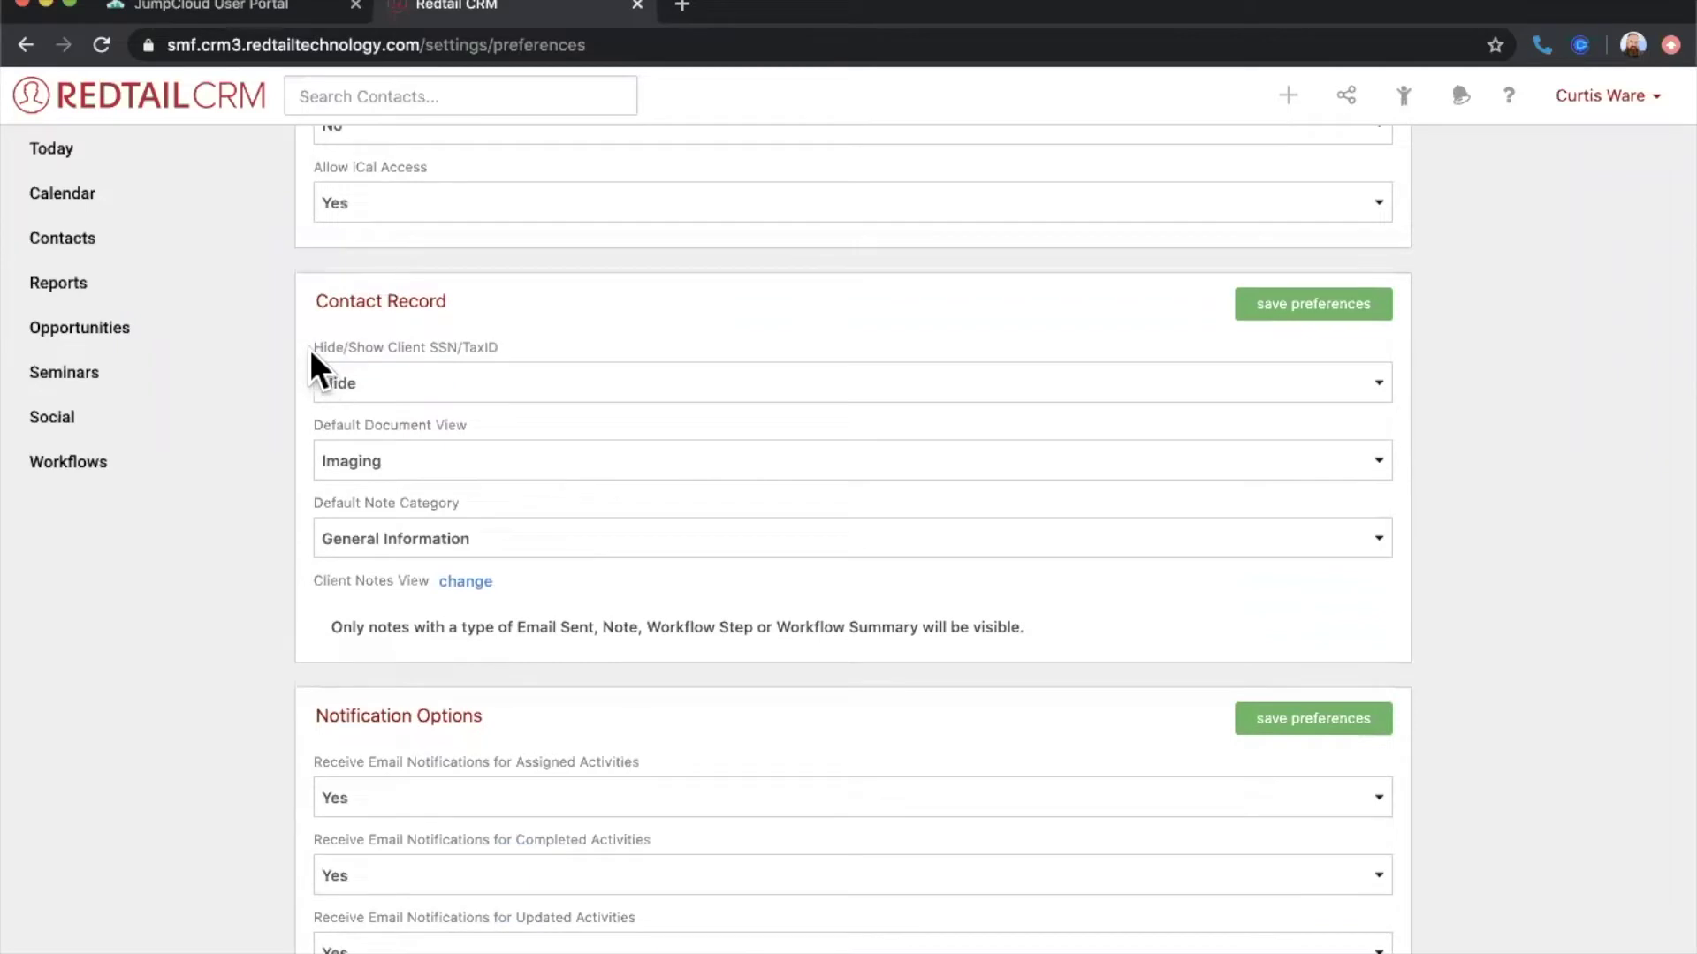
# - Check the client SSN/TaxID visibility setting and the Default Document View choices, keeping Imaging as the document view
pyautogui.moveTo(311, 346); pyautogui.dragTo(437, 341)
pyautogui.click(587, 352)
pyautogui.click(512, 463)
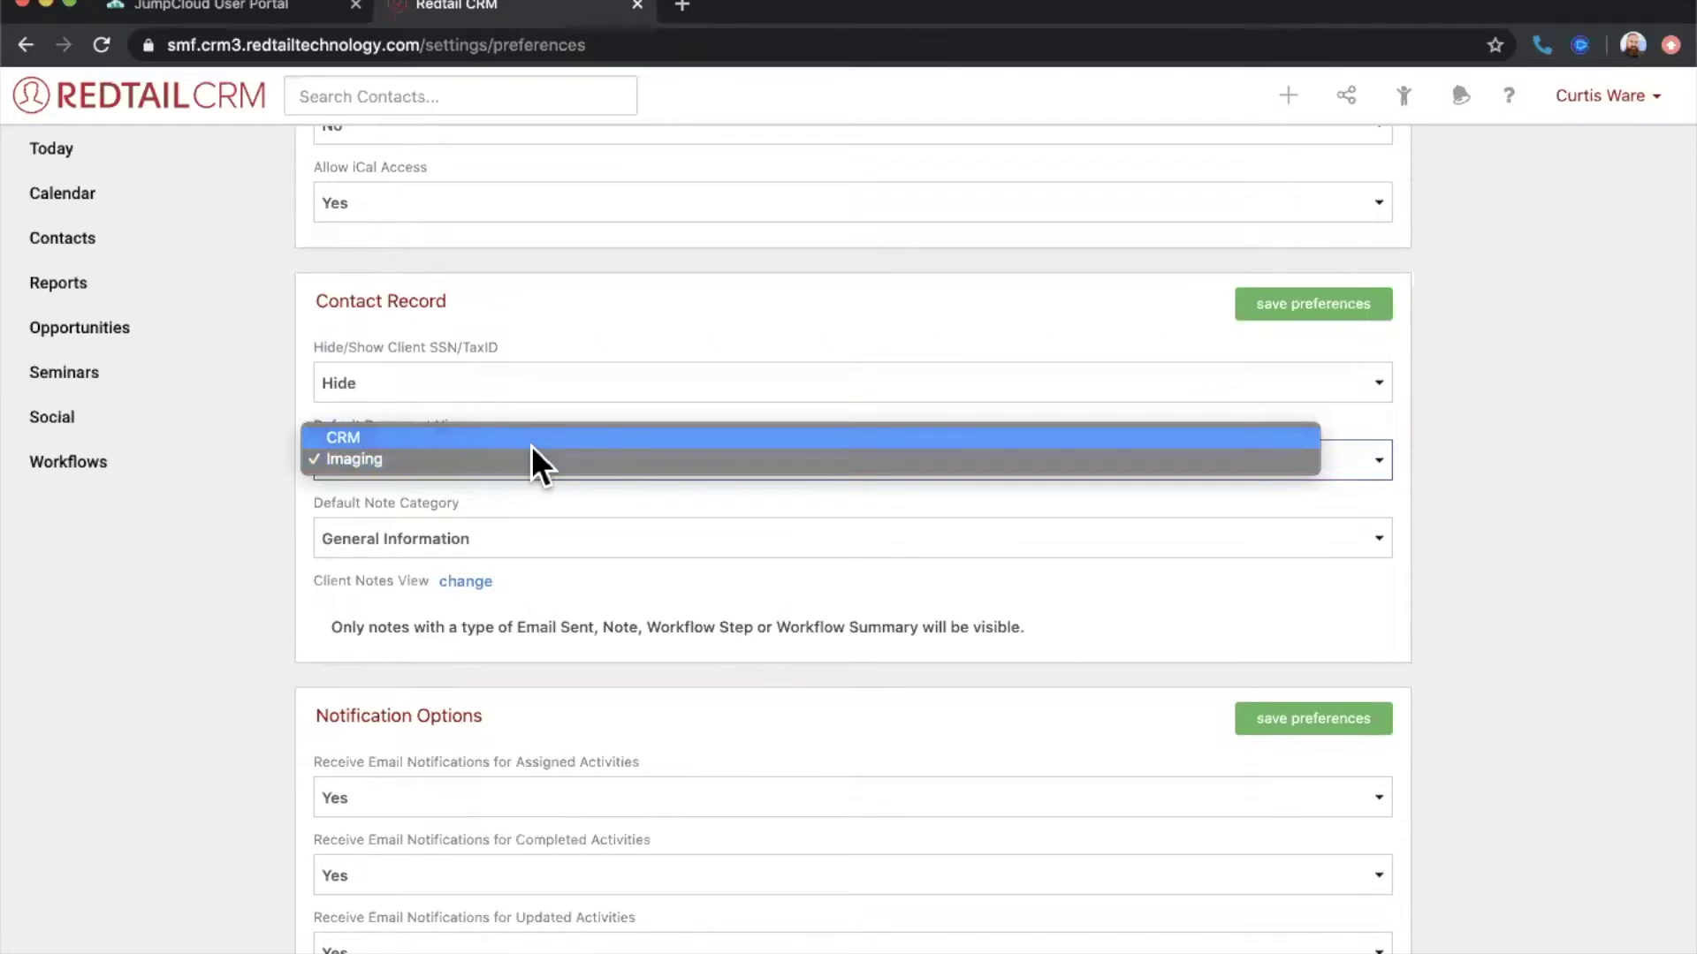
pyautogui.click(564, 455)
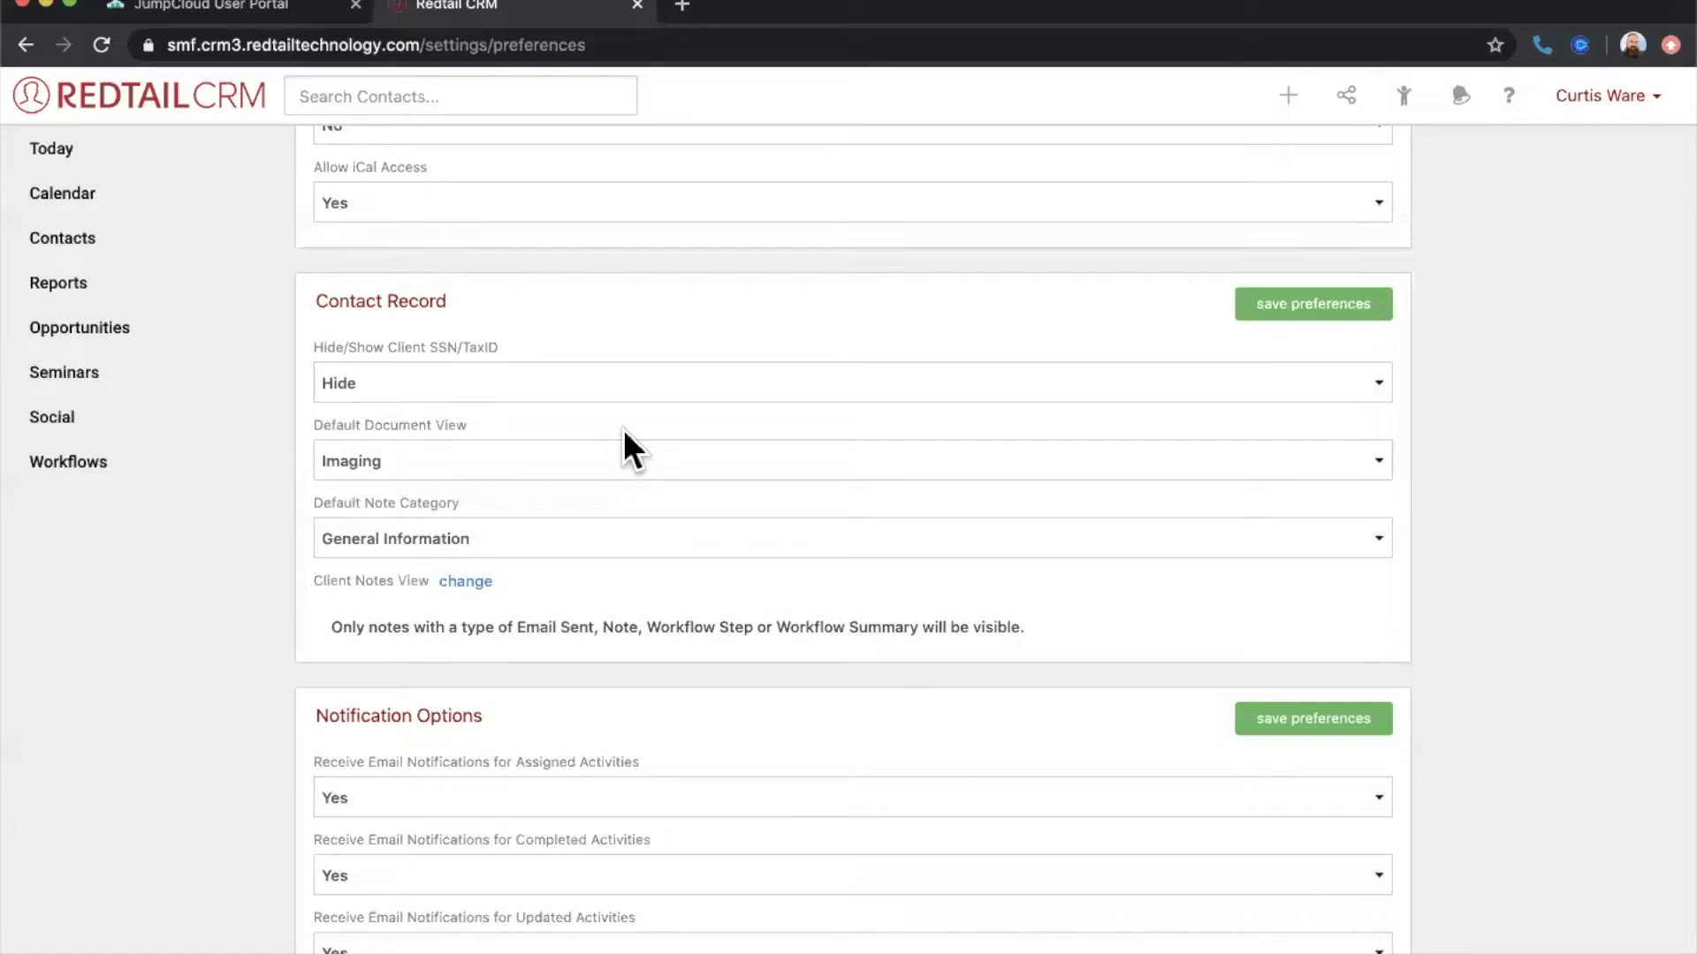
# - Review the email notification preferences for activities and workflows, and return to General Options
pyautogui.scroll(-5, 623, 428)
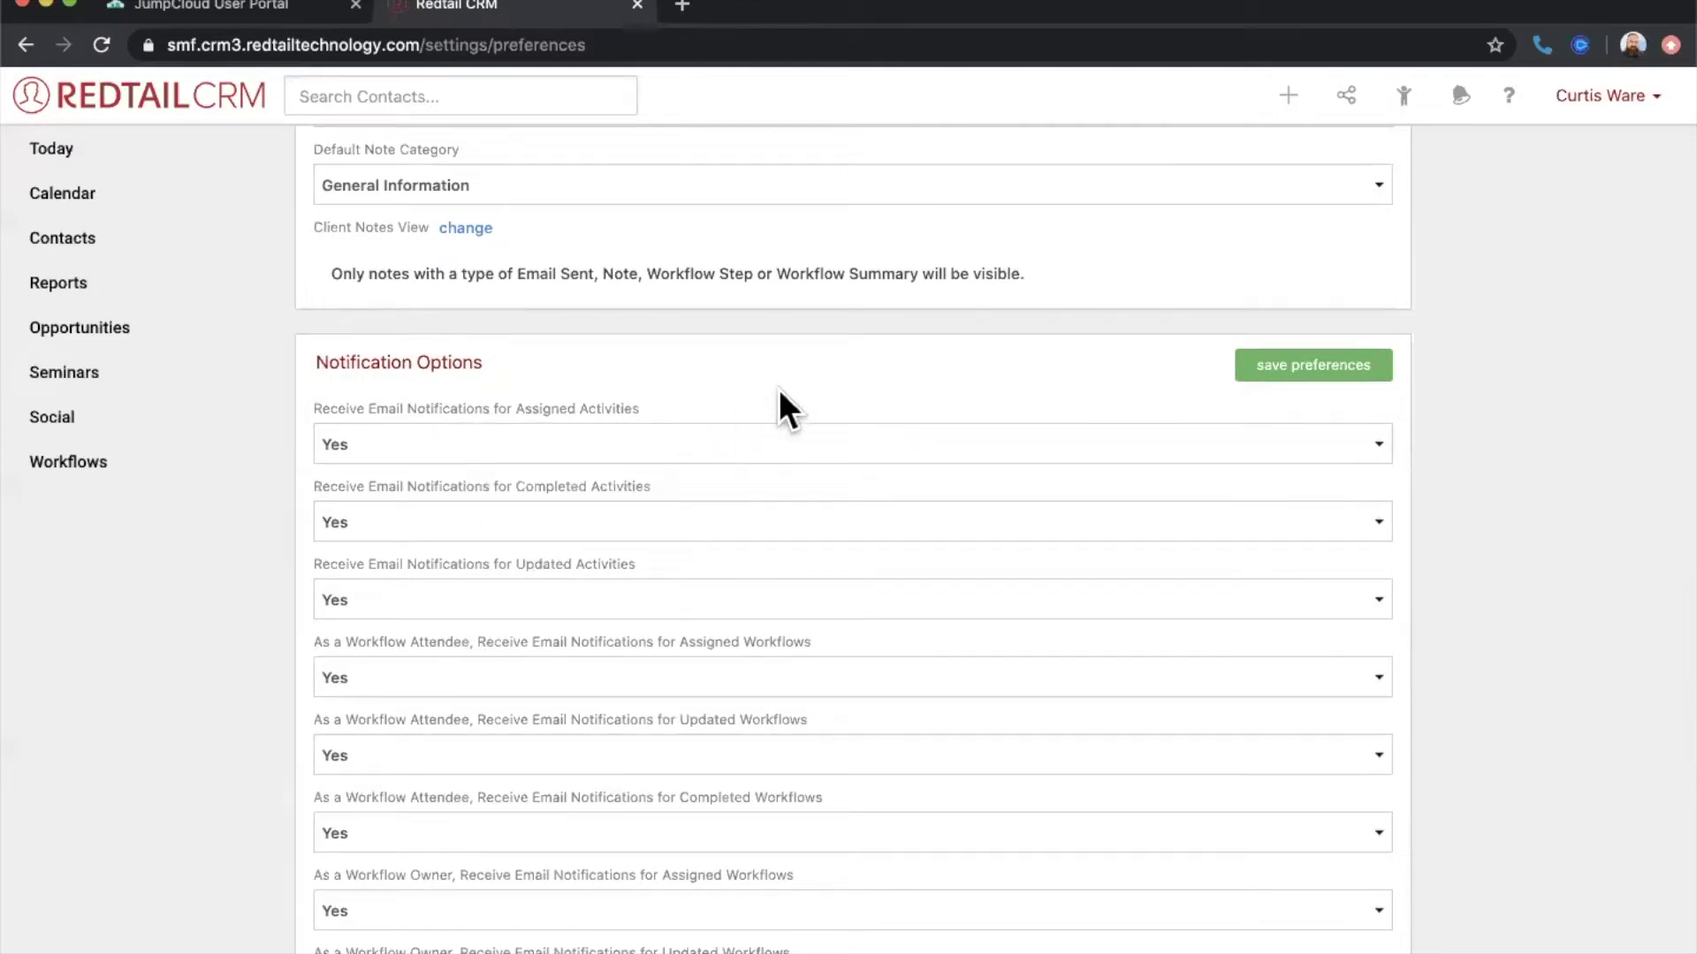
pyautogui.scroll(-1, 783, 391)
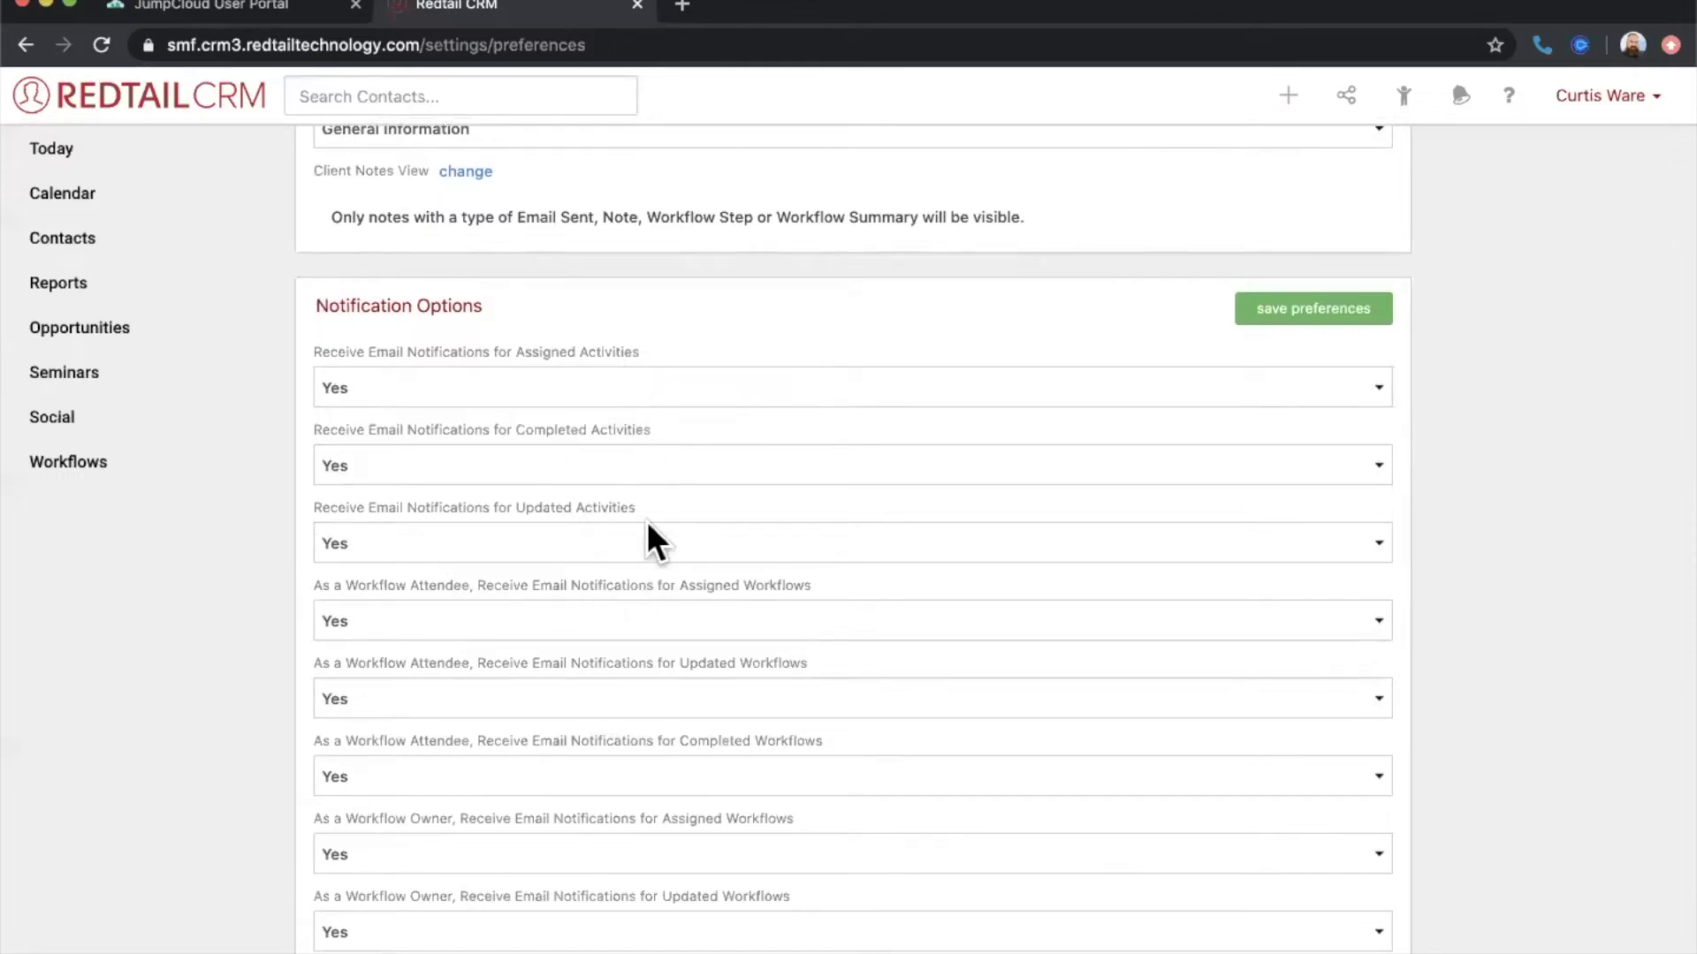
pyautogui.scroll(-3, 652, 539)
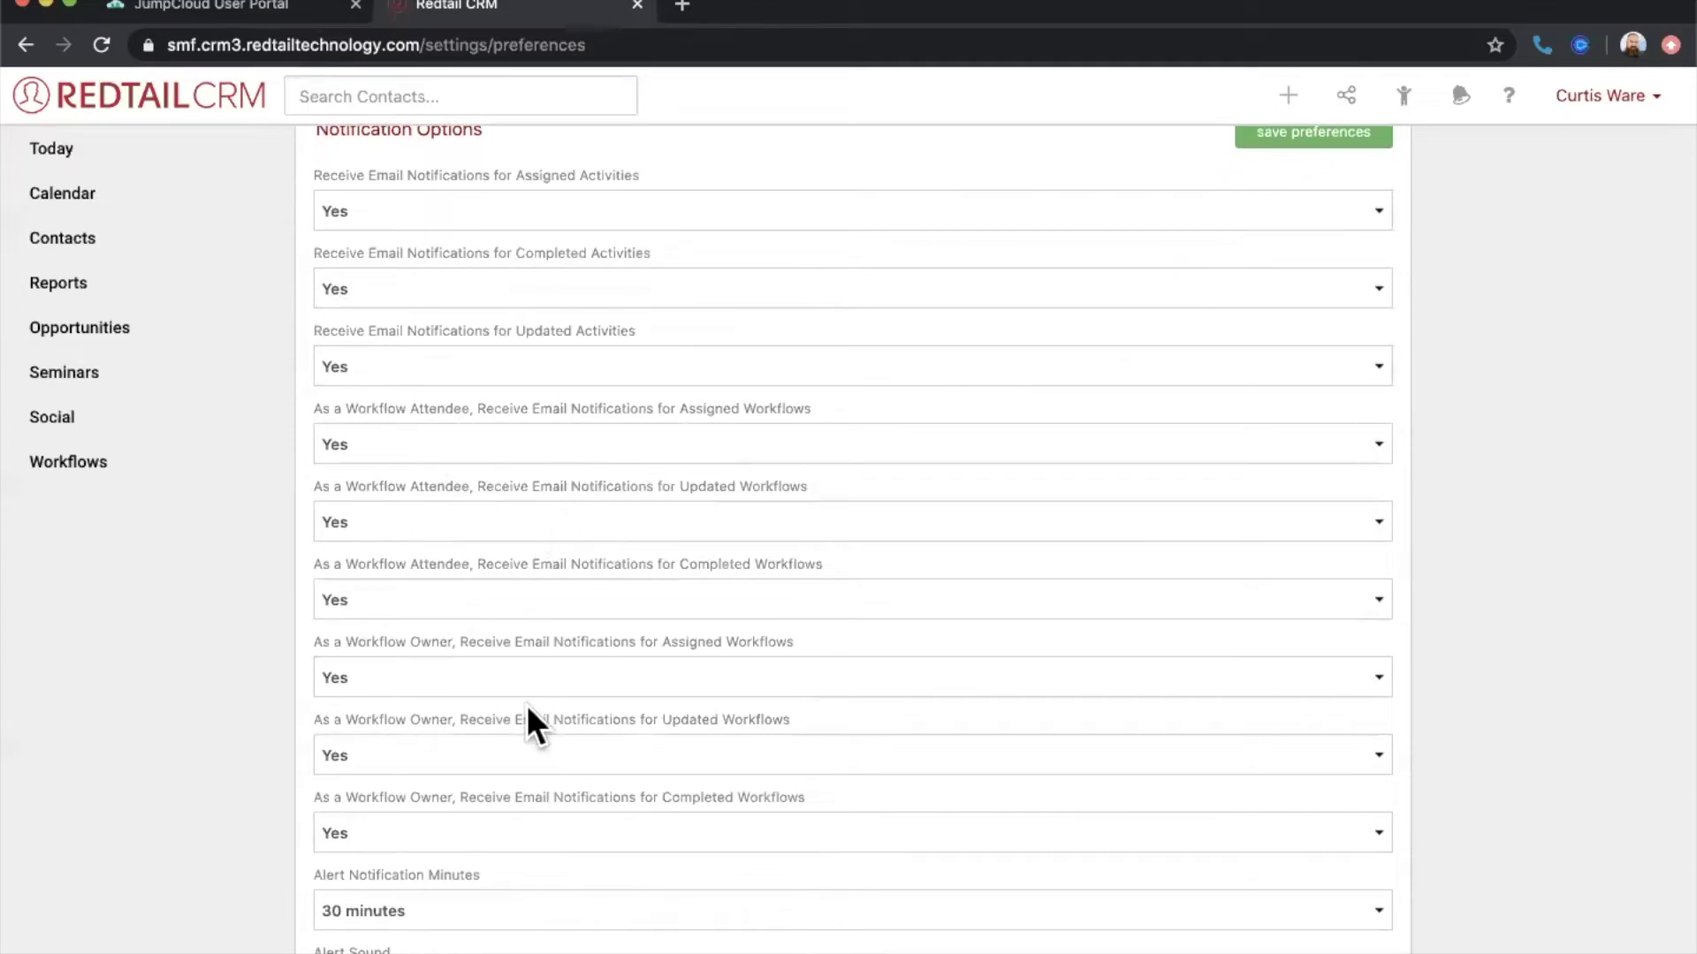
pyautogui.scroll(-5, 511, 718)
pyautogui.scroll(15, 511, 717)
pyautogui.scroll(10, 510, 669)
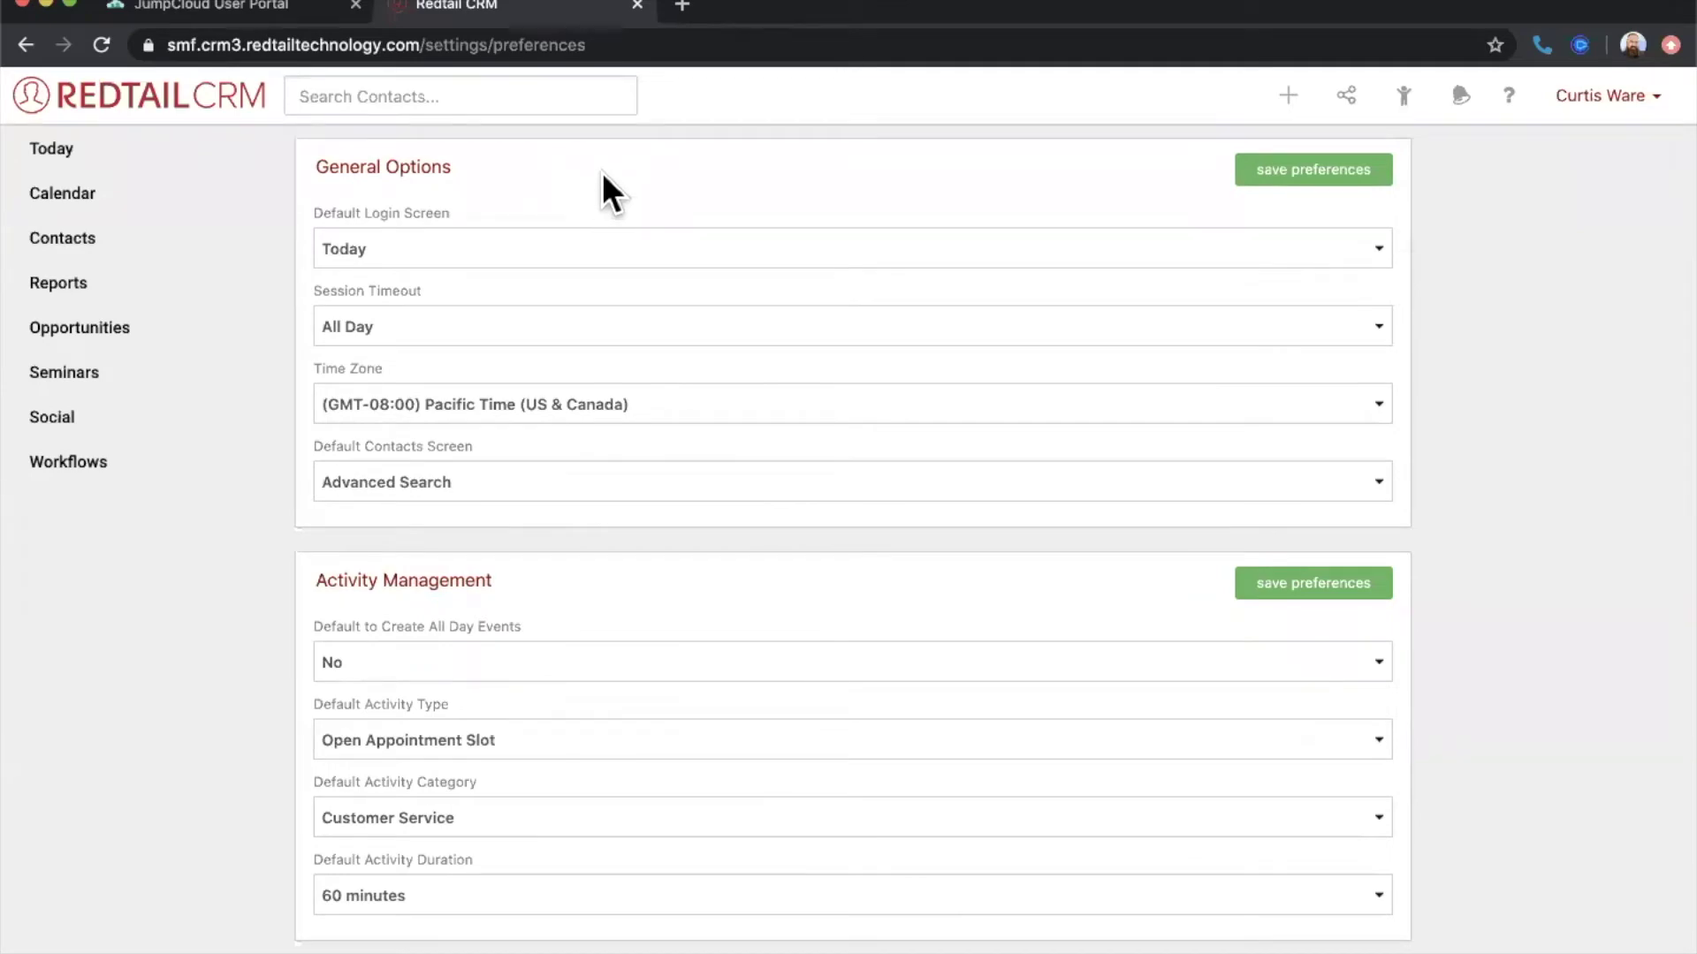
# - Return from the site preferences to the Manage Your Account page
pyautogui.click(1585, 99)
pyautogui.click(1499, 186)
pyautogui.click(1613, 98)
pyautogui.click(1588, 265)
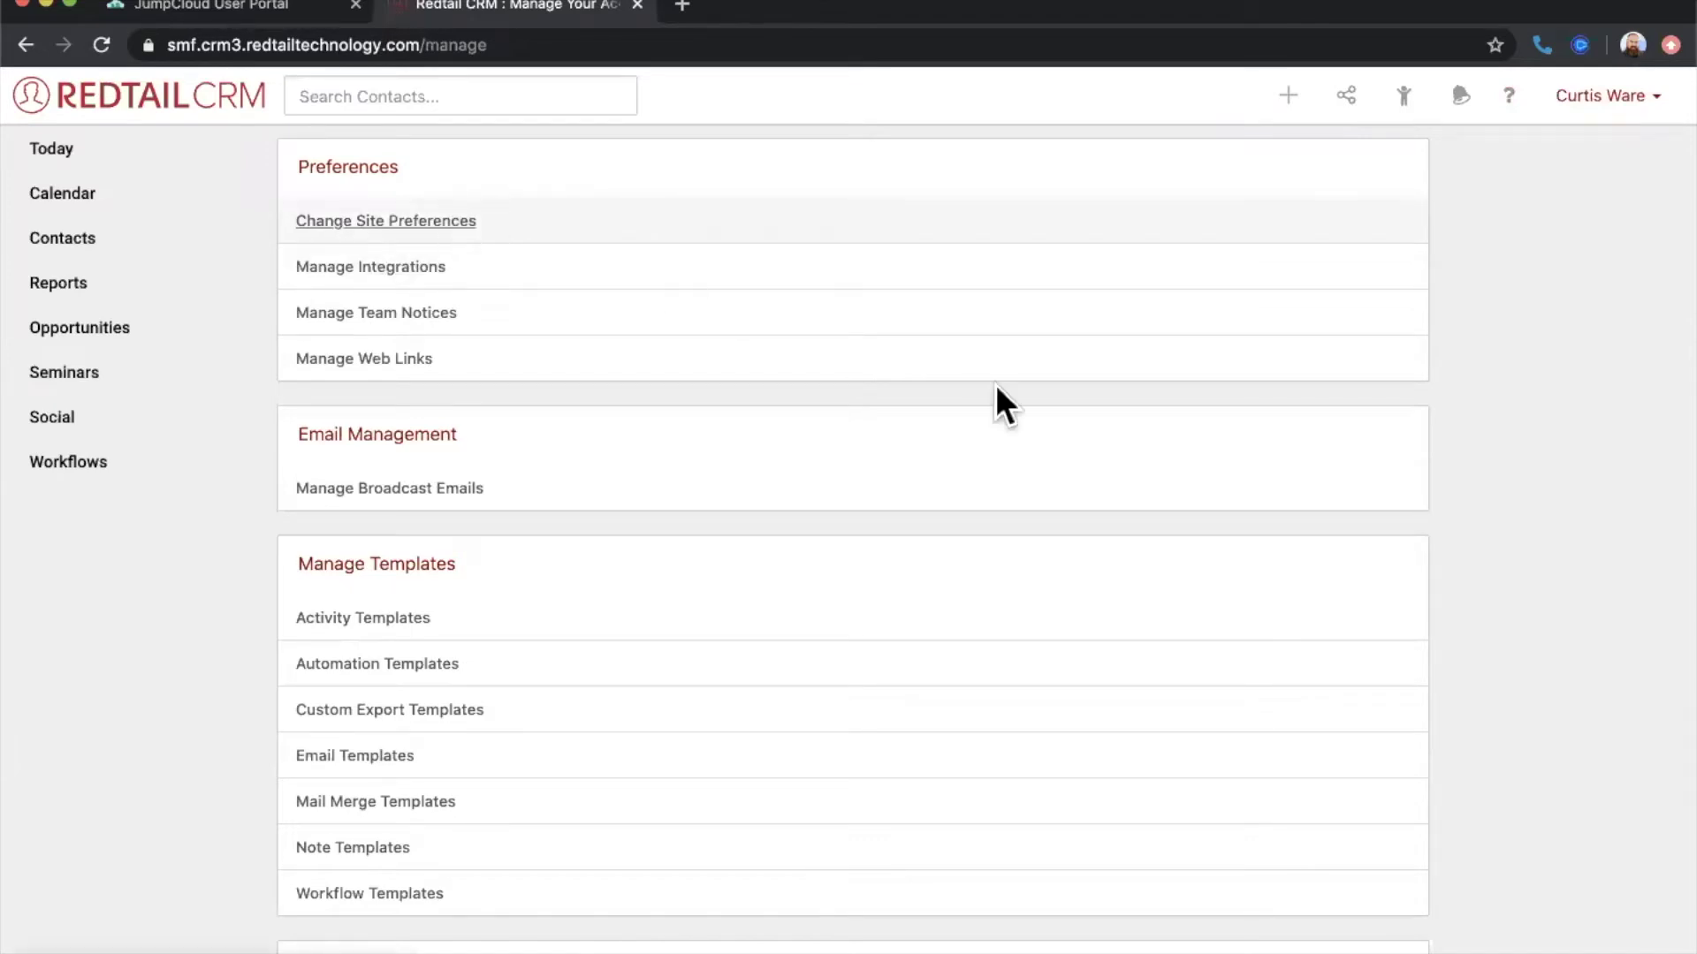
# - Open the Manage Your Integrations page for the account
pyautogui.click(1637, 111)
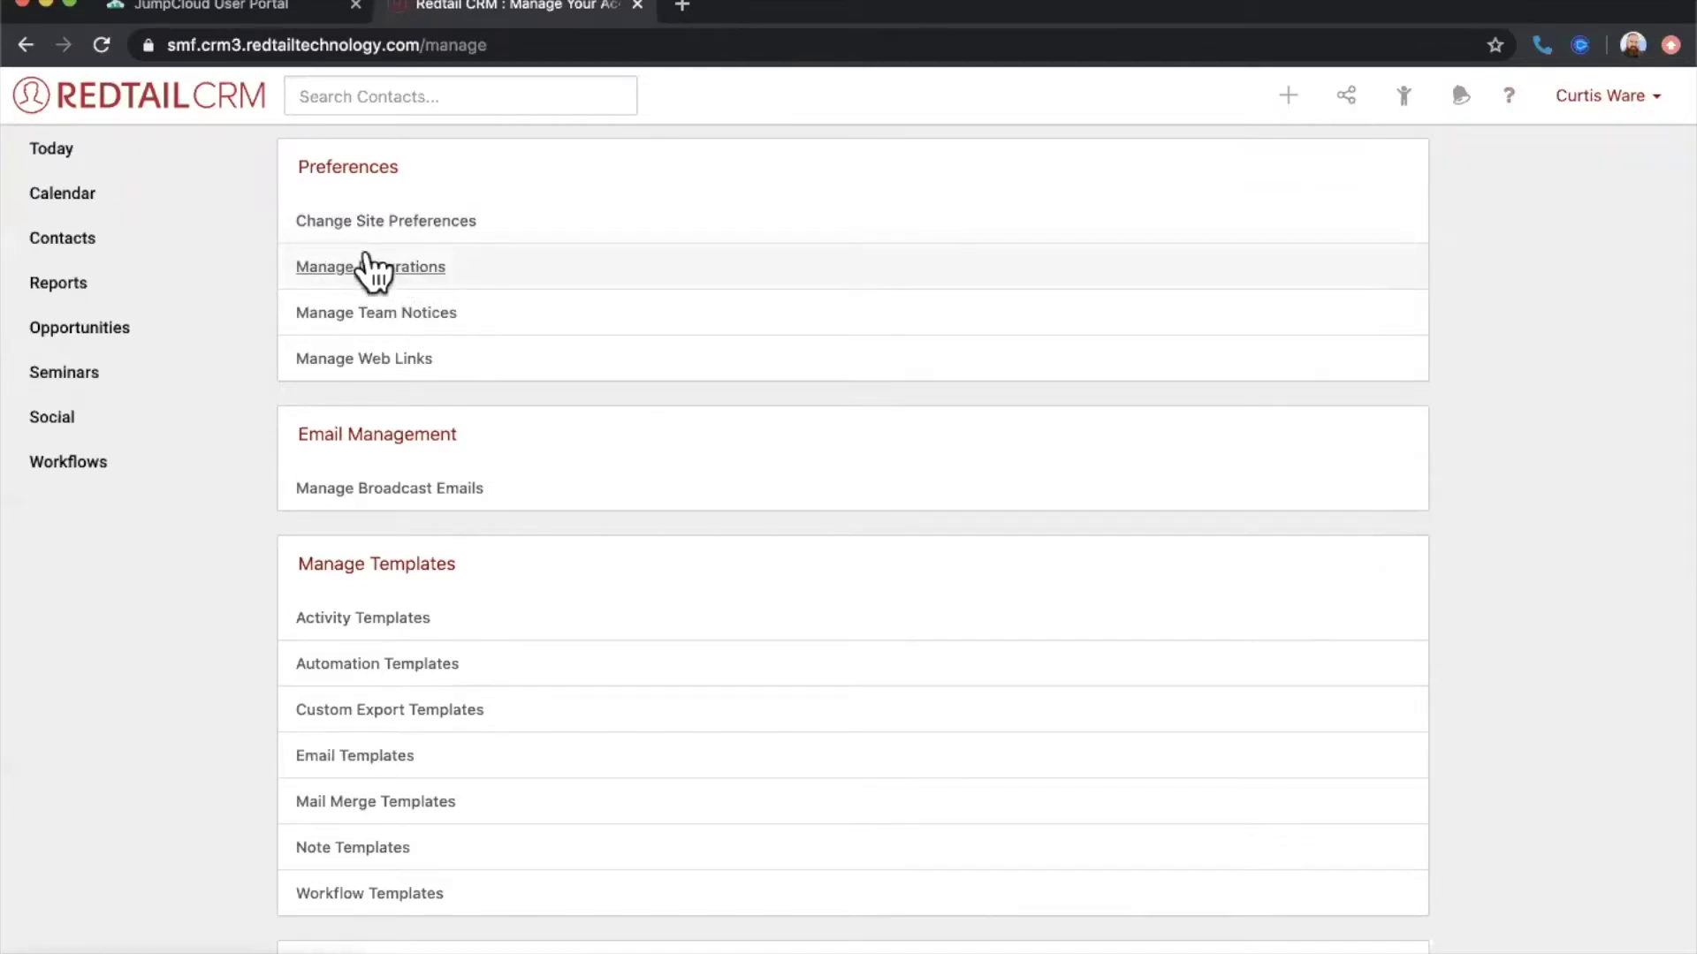
pyautogui.click(1645, 108)
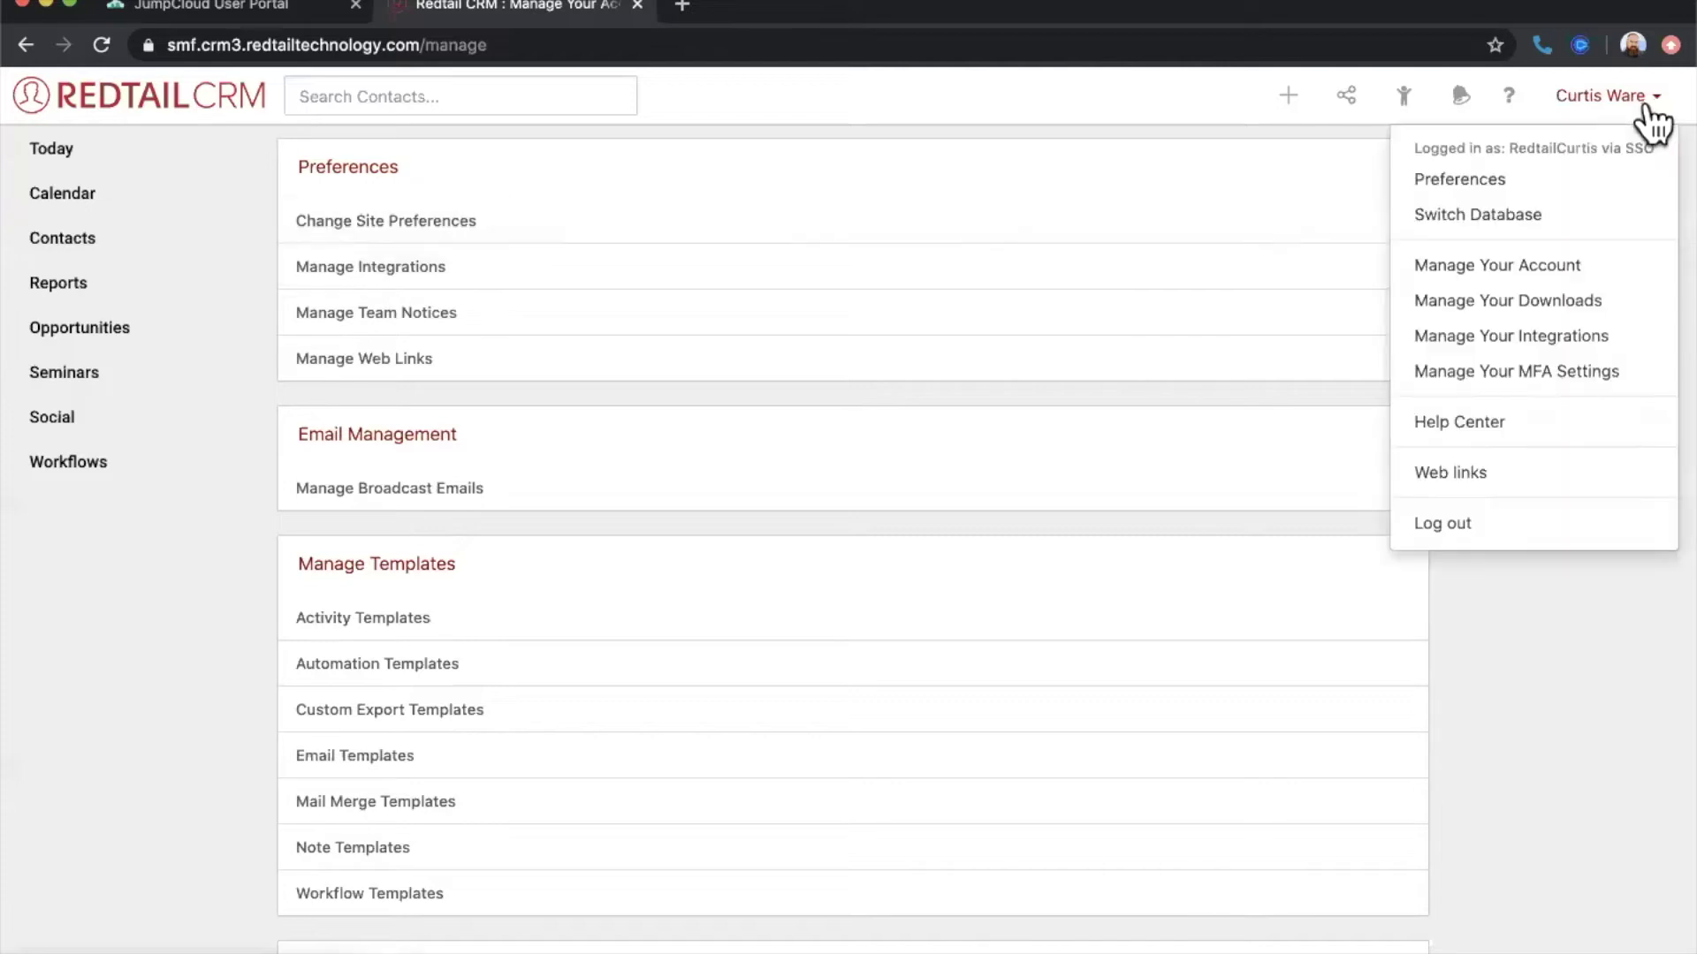
pyautogui.click(1608, 343)
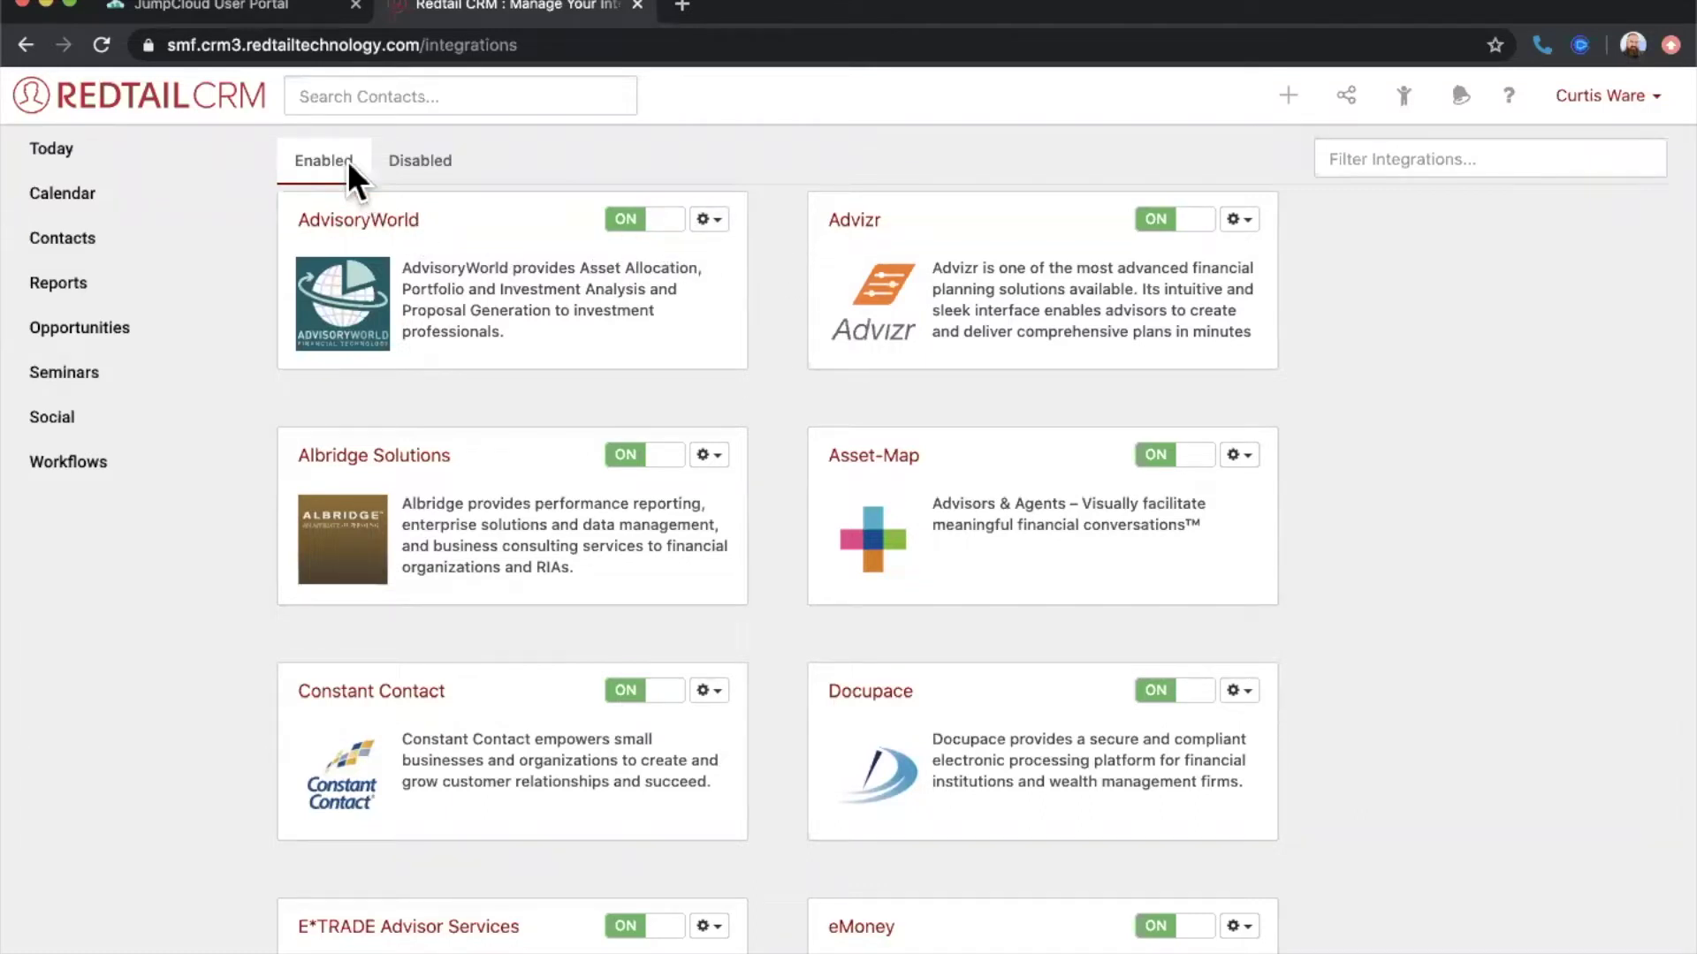
# - Look through the enabled integrations, check the disabled ones, and return to the enabled list
pyautogui.scroll(-8, 782, 376)
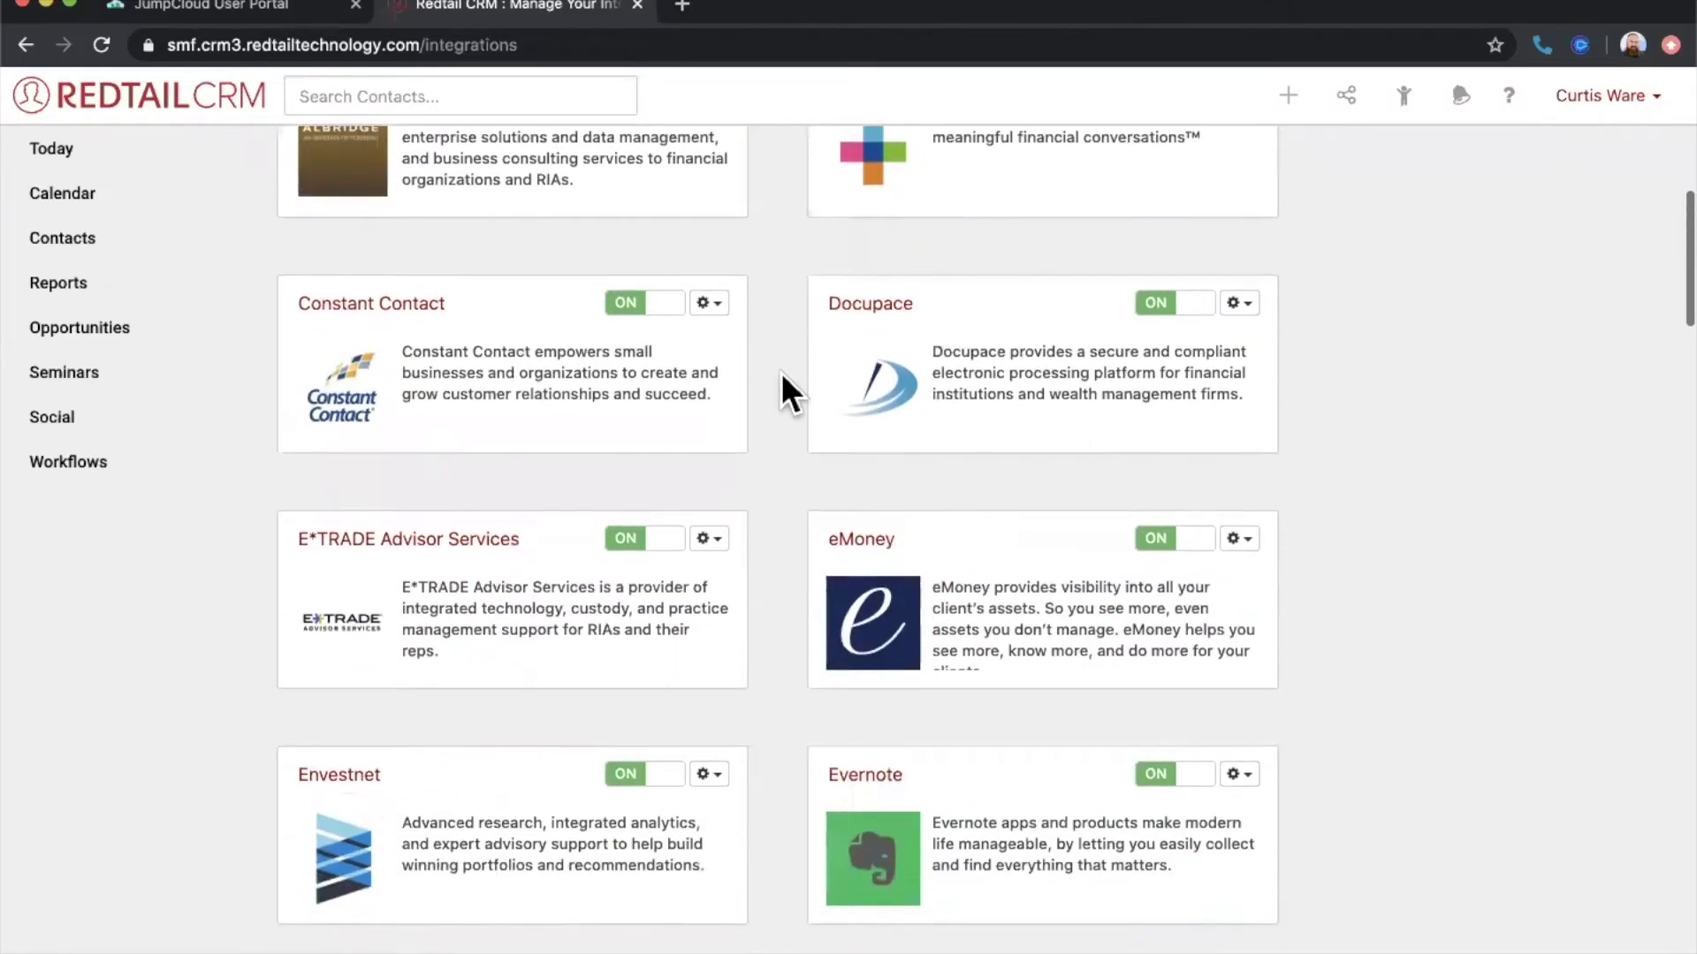
pyautogui.scroll(8, 781, 373)
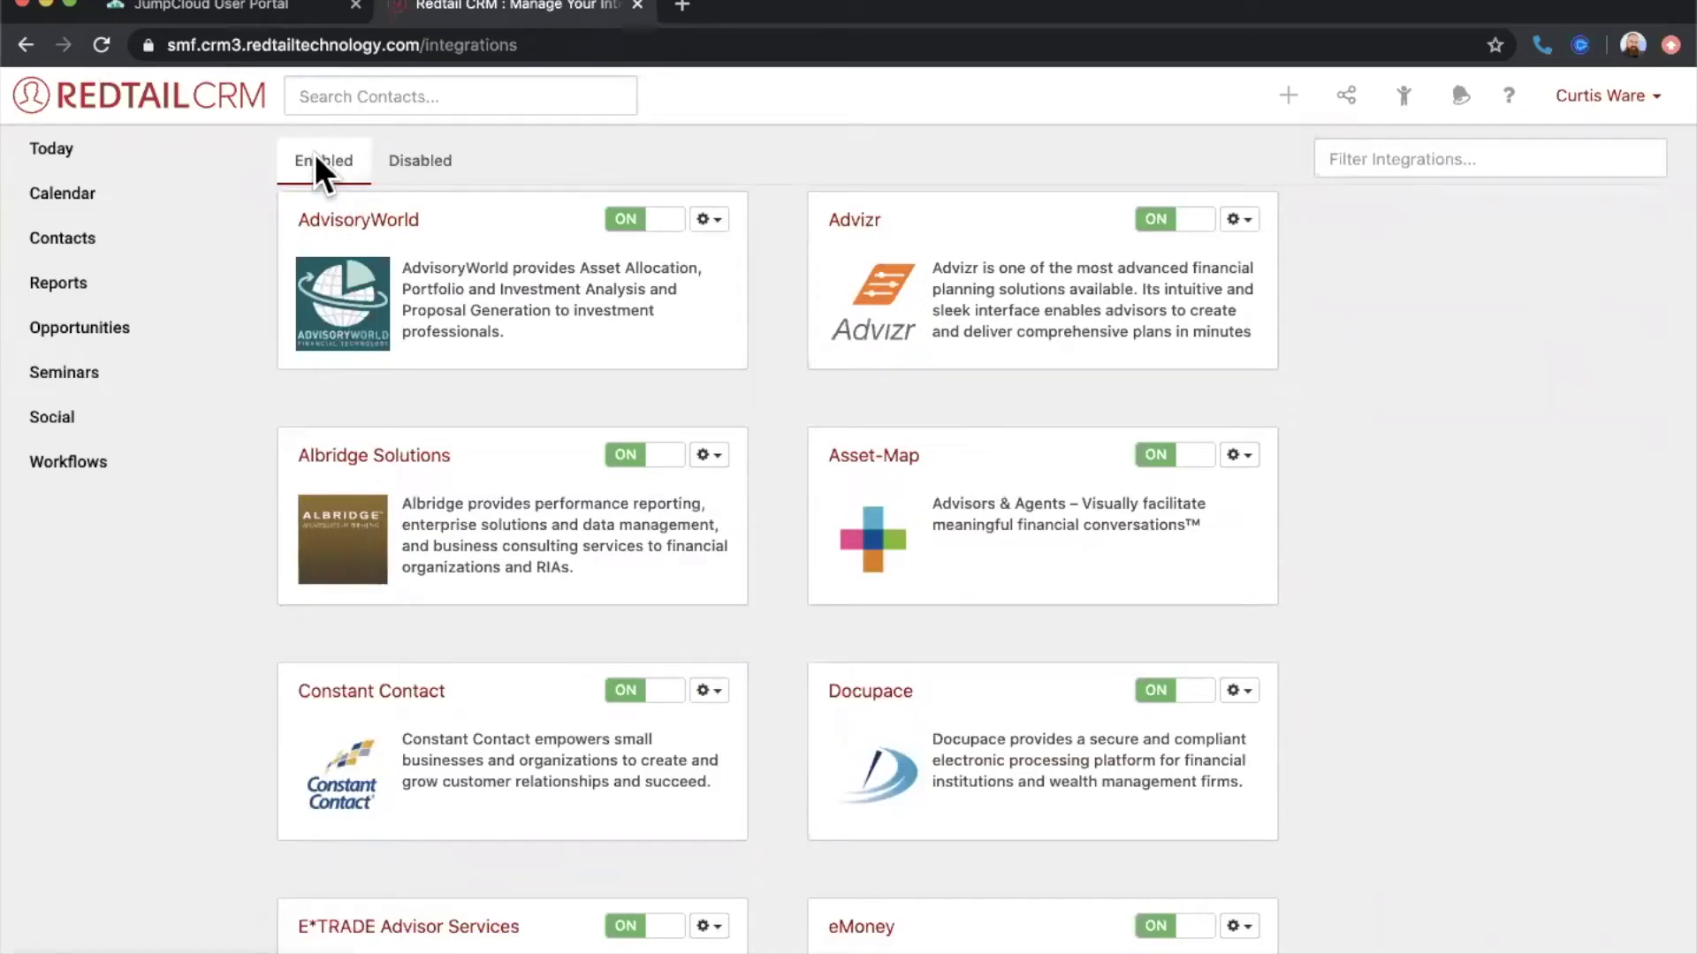
pyautogui.click(424, 164)
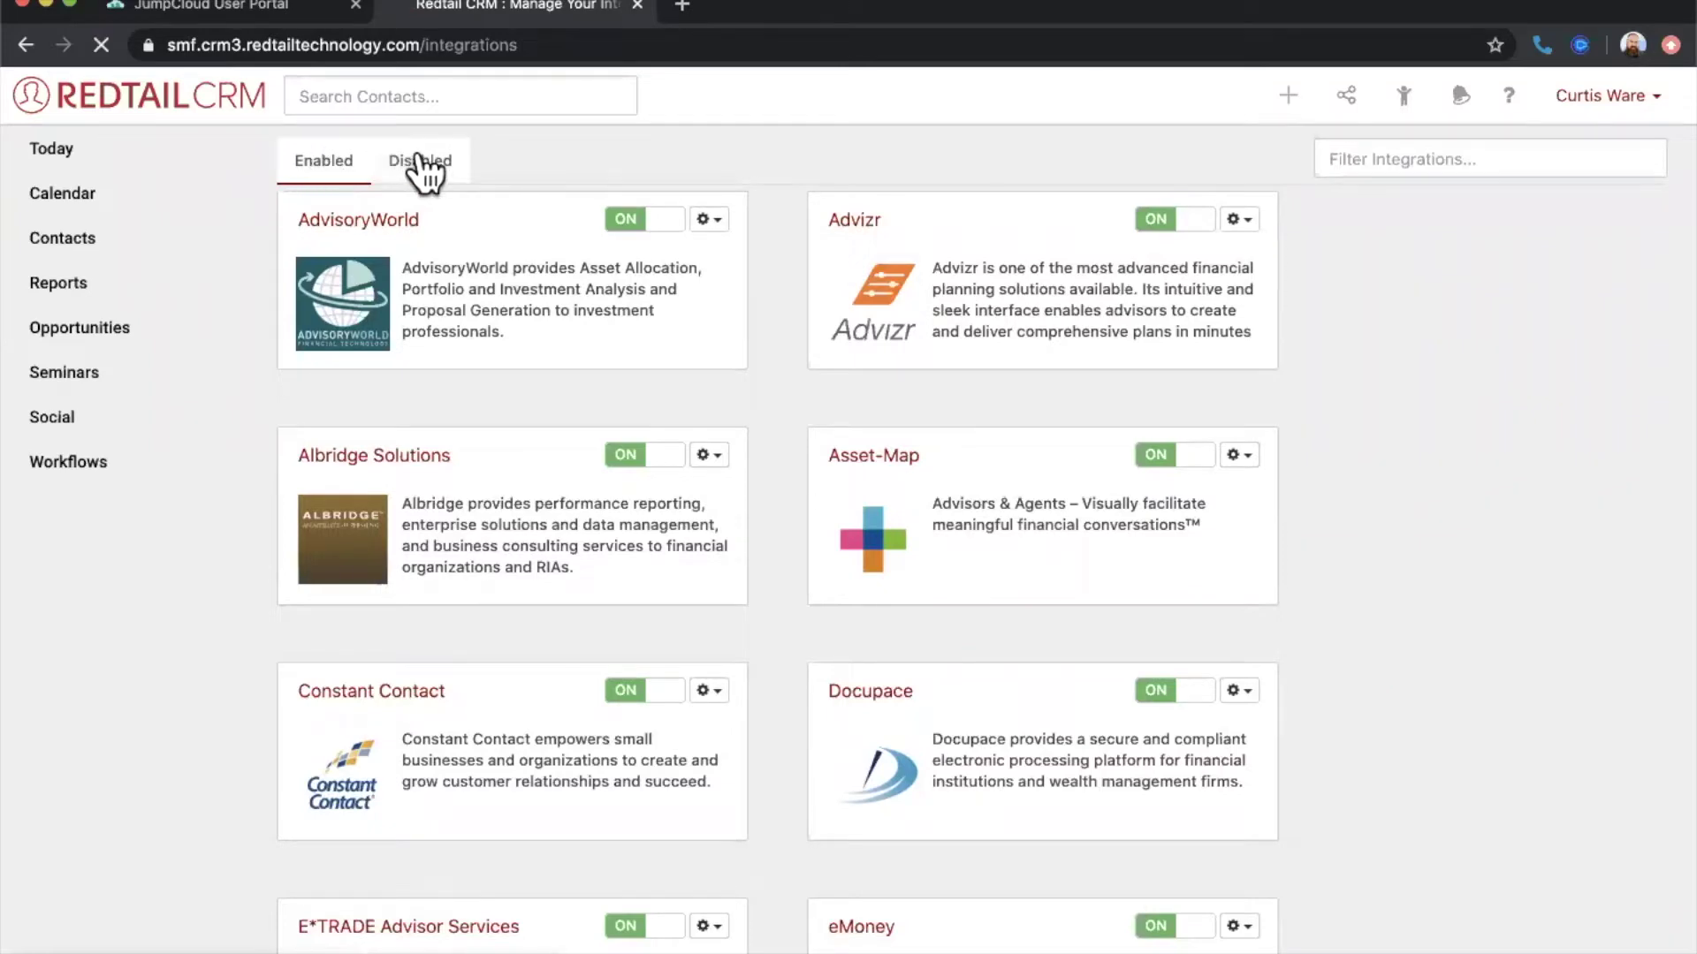
pyautogui.click(325, 166)
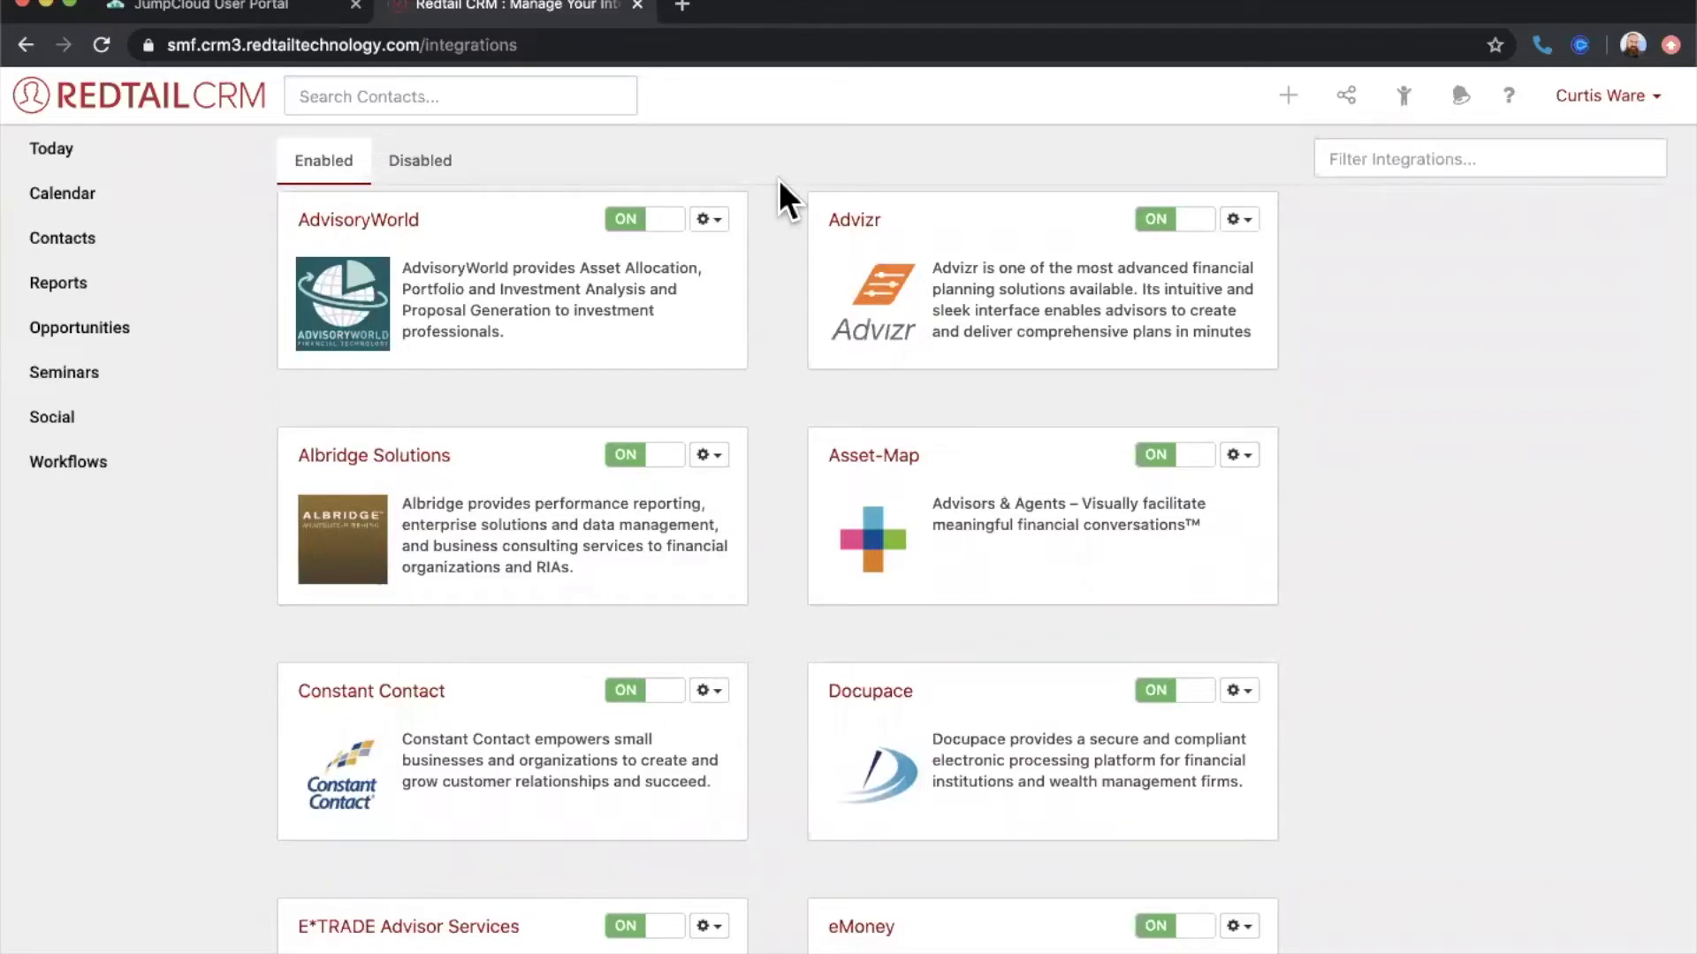
# - Display the quick-access list of integrations available from the page header
pyautogui.click(1345, 94)
pyautogui.click(1345, 98)
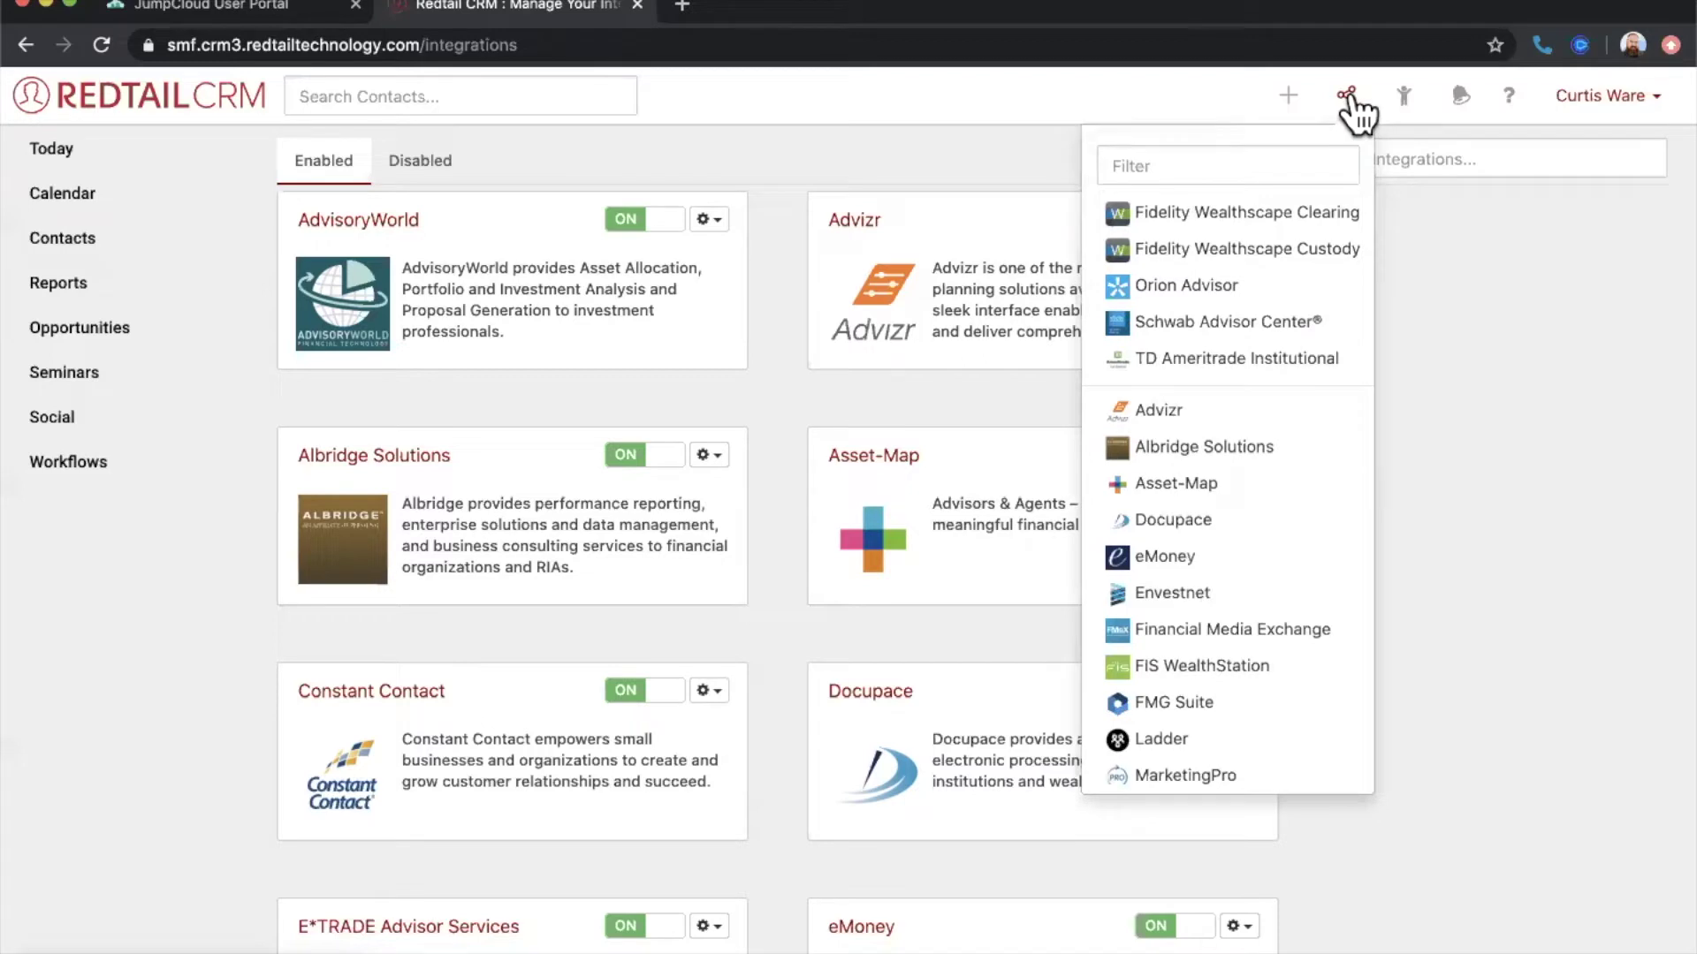
# - Look through the quick-access list of integrations and close it to return to the Manage Your Integrations page
pyautogui.scroll(-5, 1265, 576)
pyautogui.scroll(4, 1265, 577)
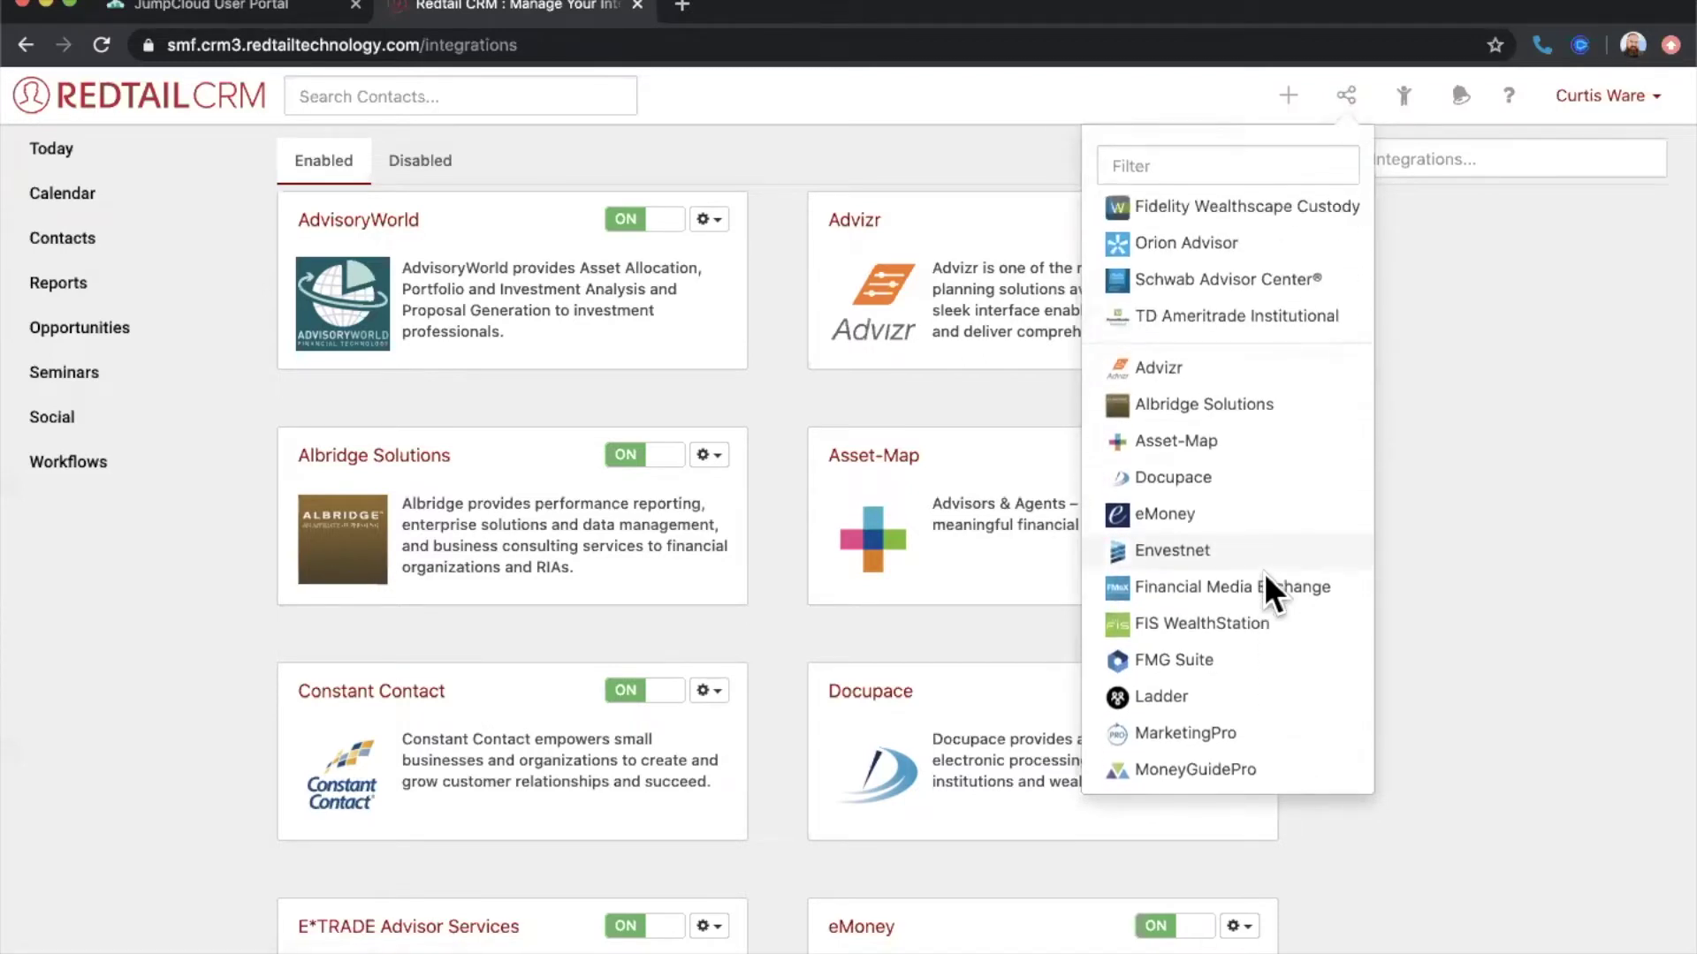
pyautogui.scroll(1, 1265, 592)
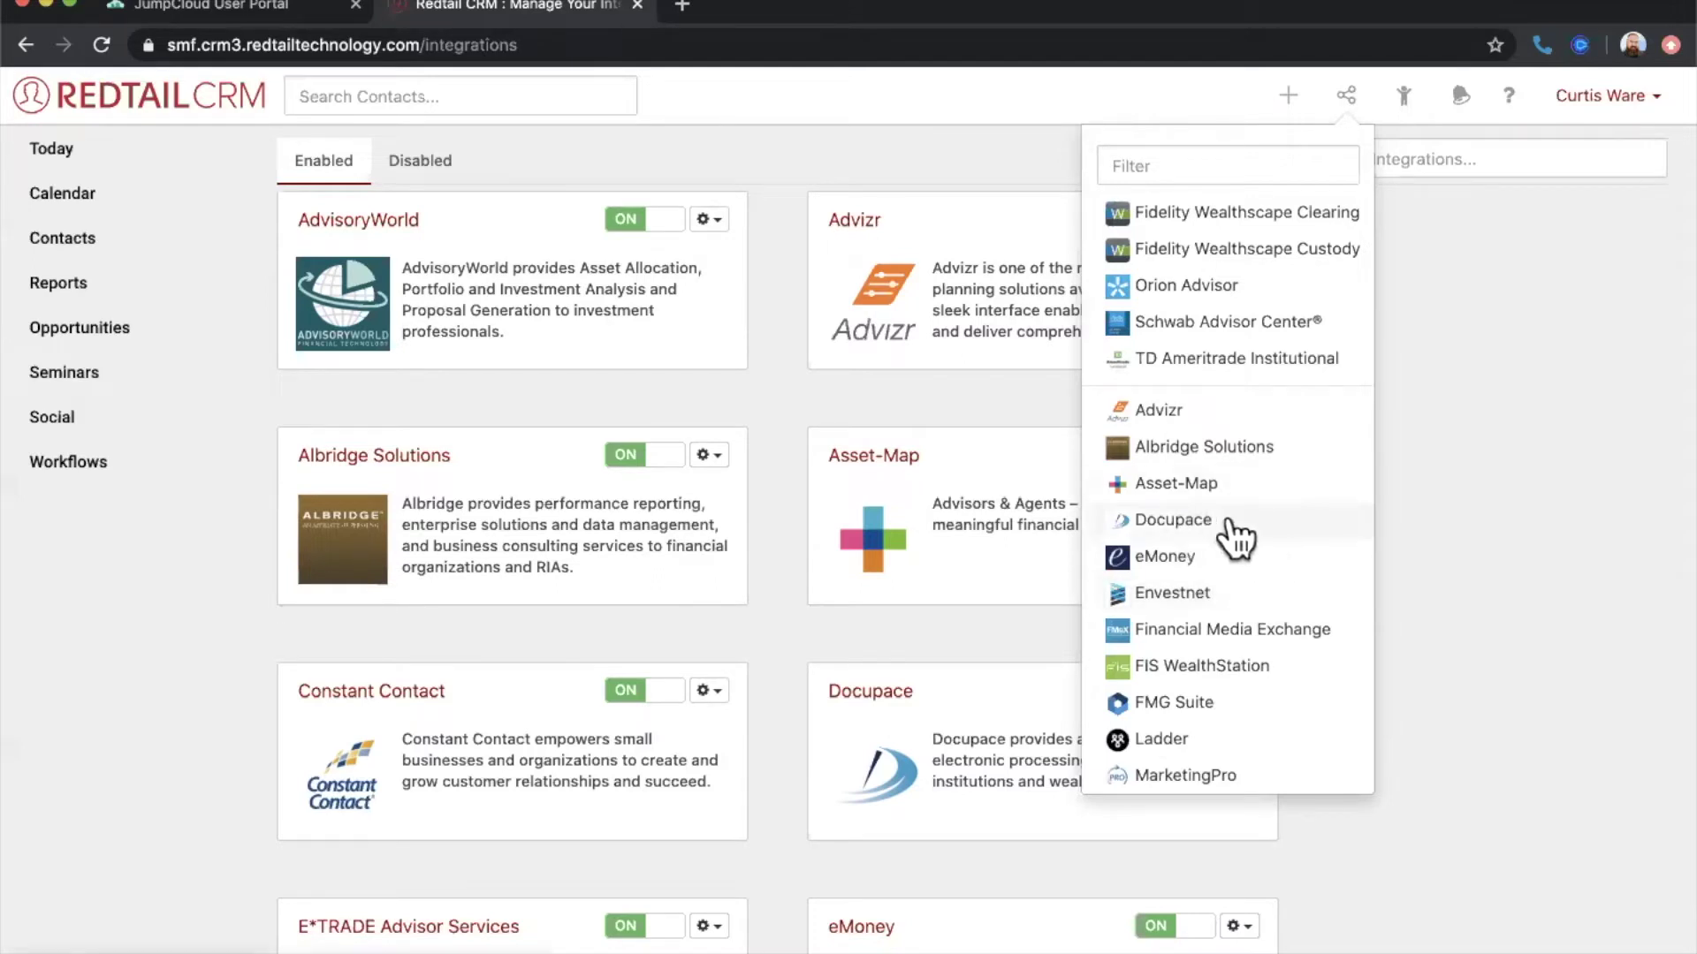
pyautogui.click(1349, 92)
pyautogui.click(1350, 97)
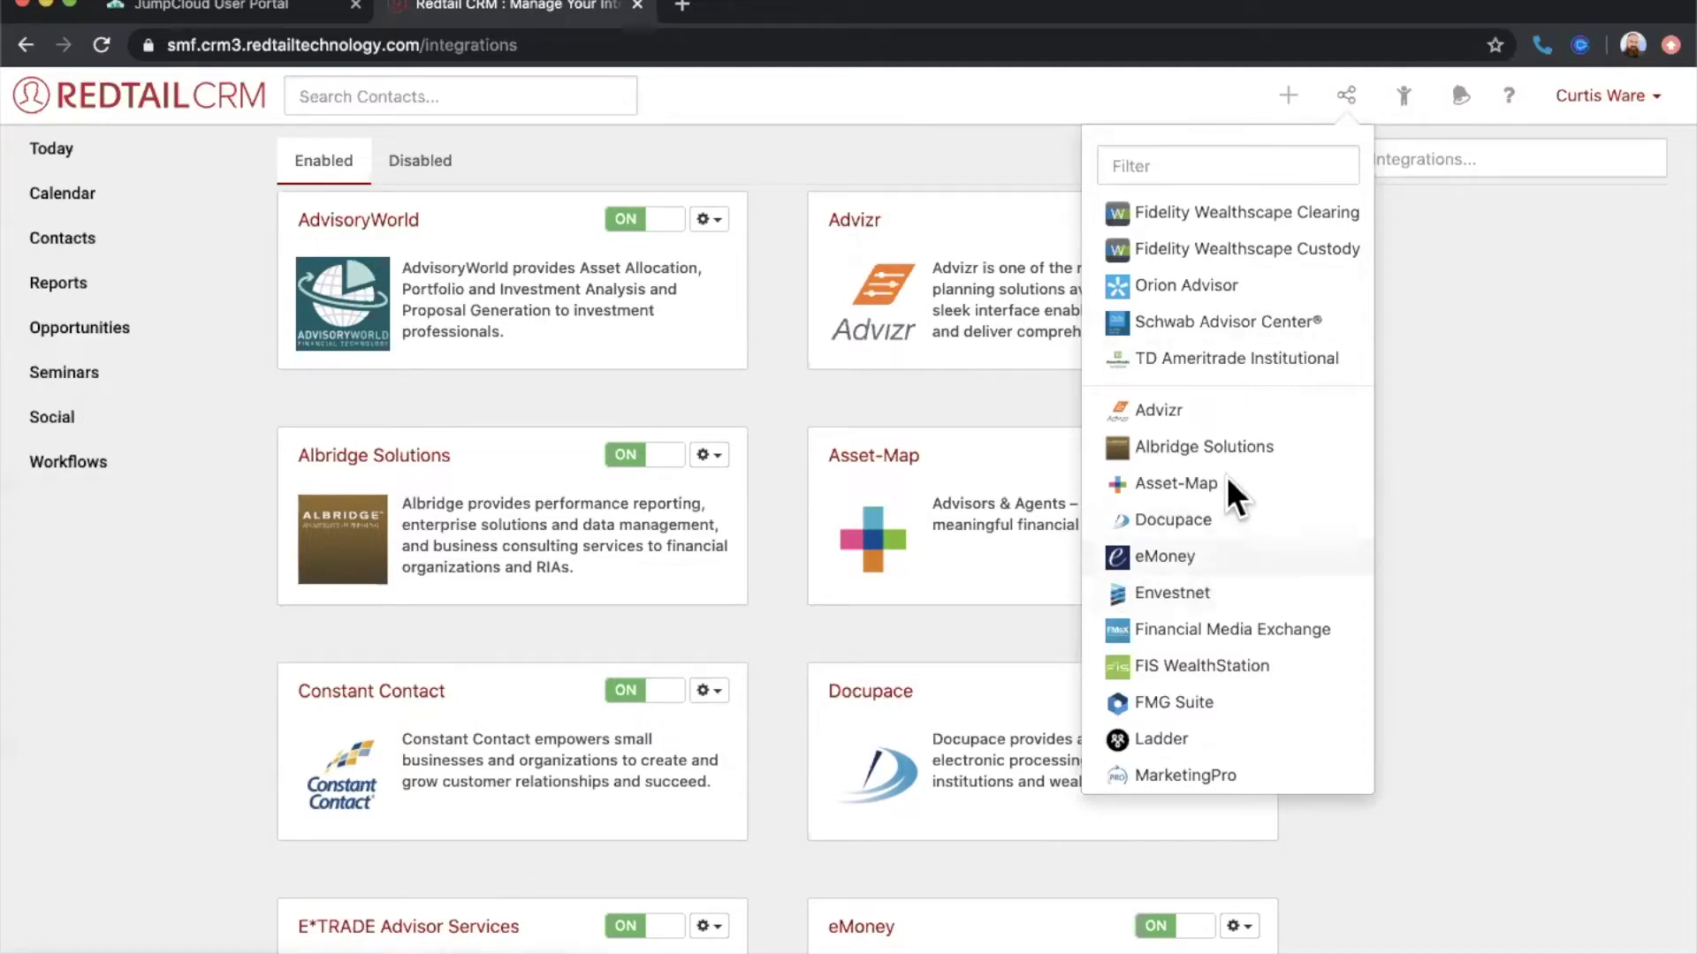
pyautogui.click(802, 463)
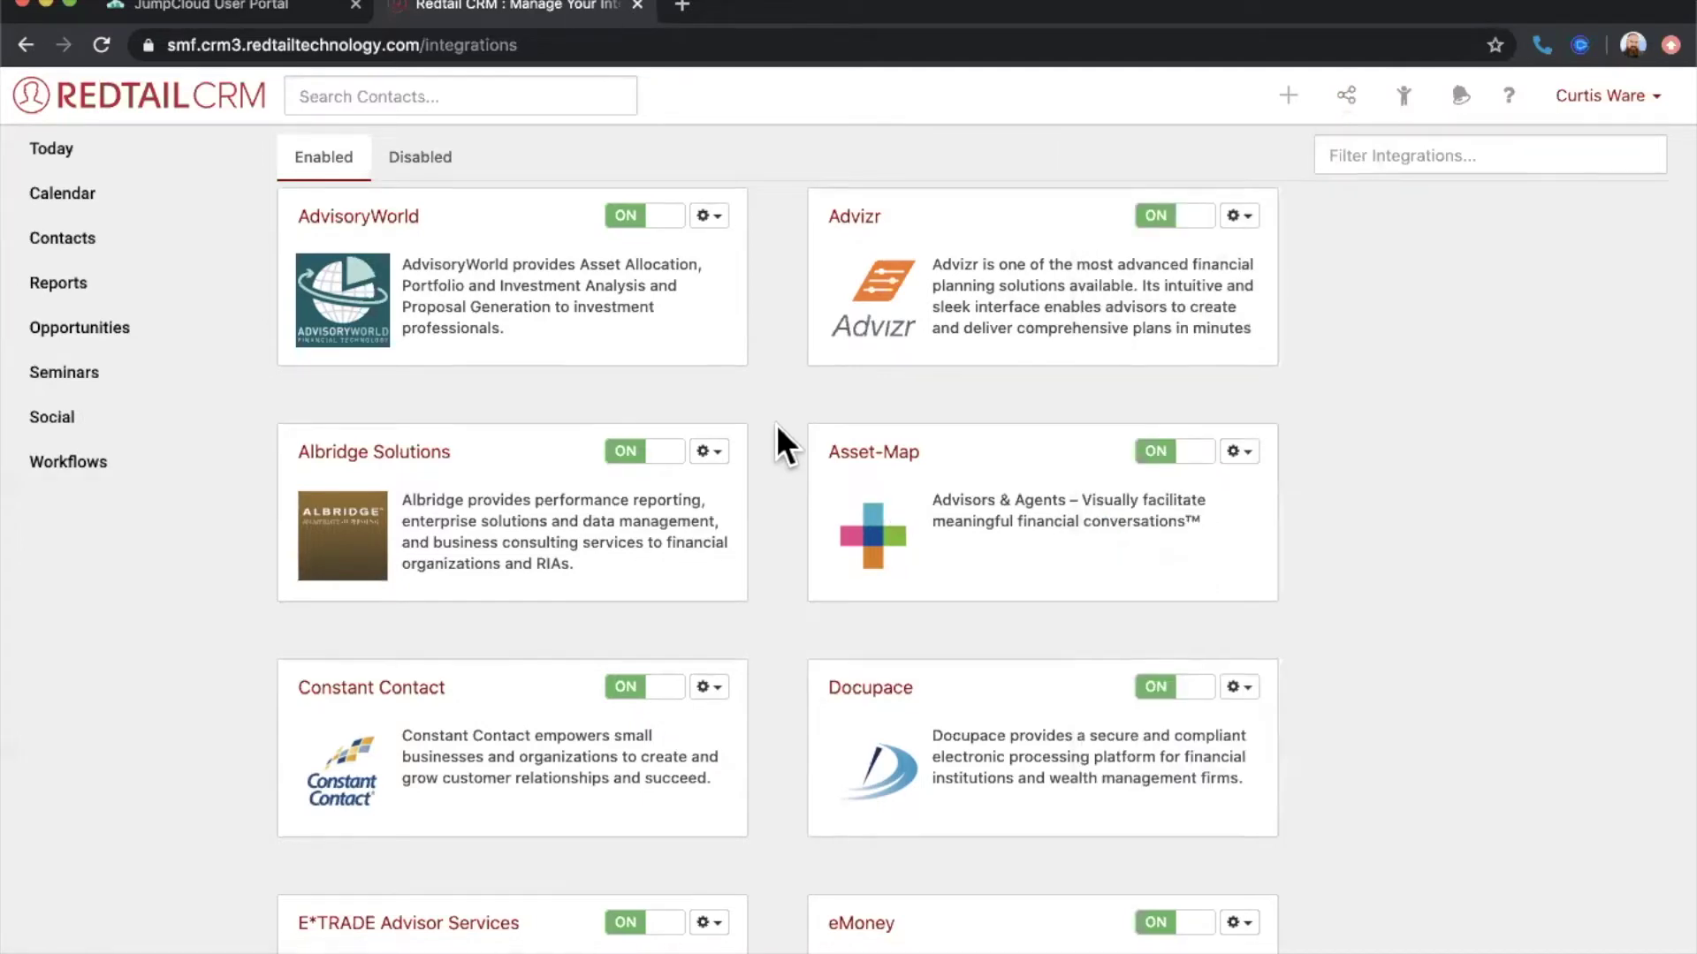
# - Turn off the Docupace integration in the list of enabled integrations
pyautogui.scroll(-3, 776, 424)
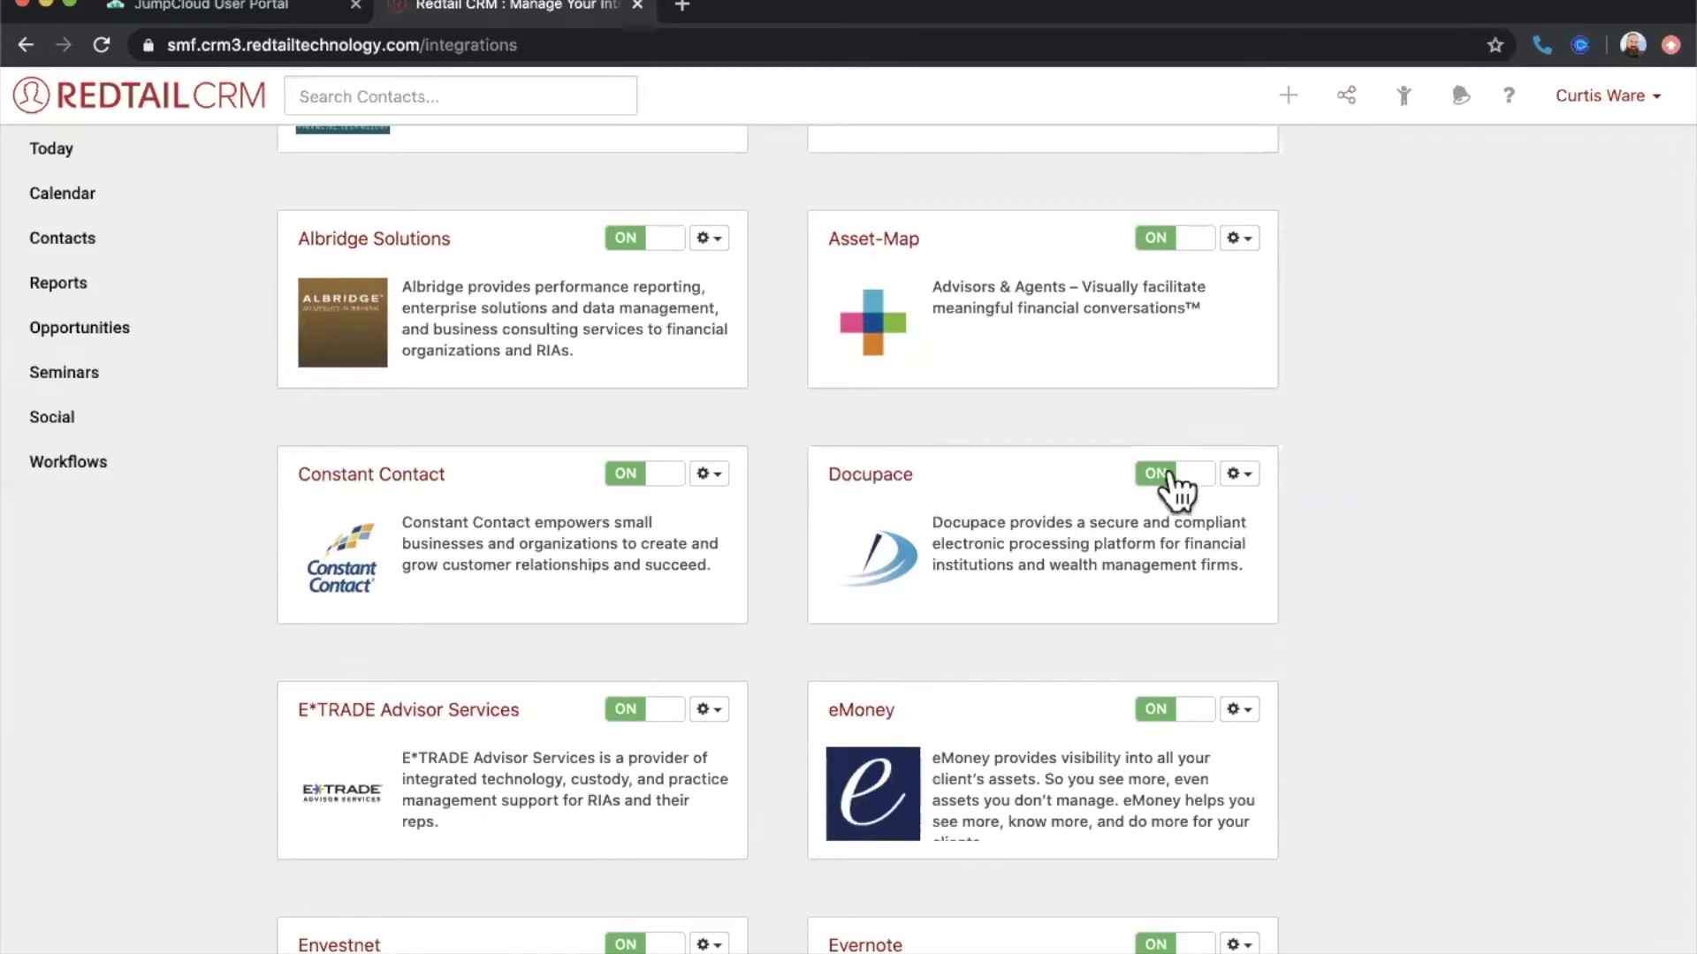
pyautogui.click(1236, 475)
pyautogui.click(1186, 477)
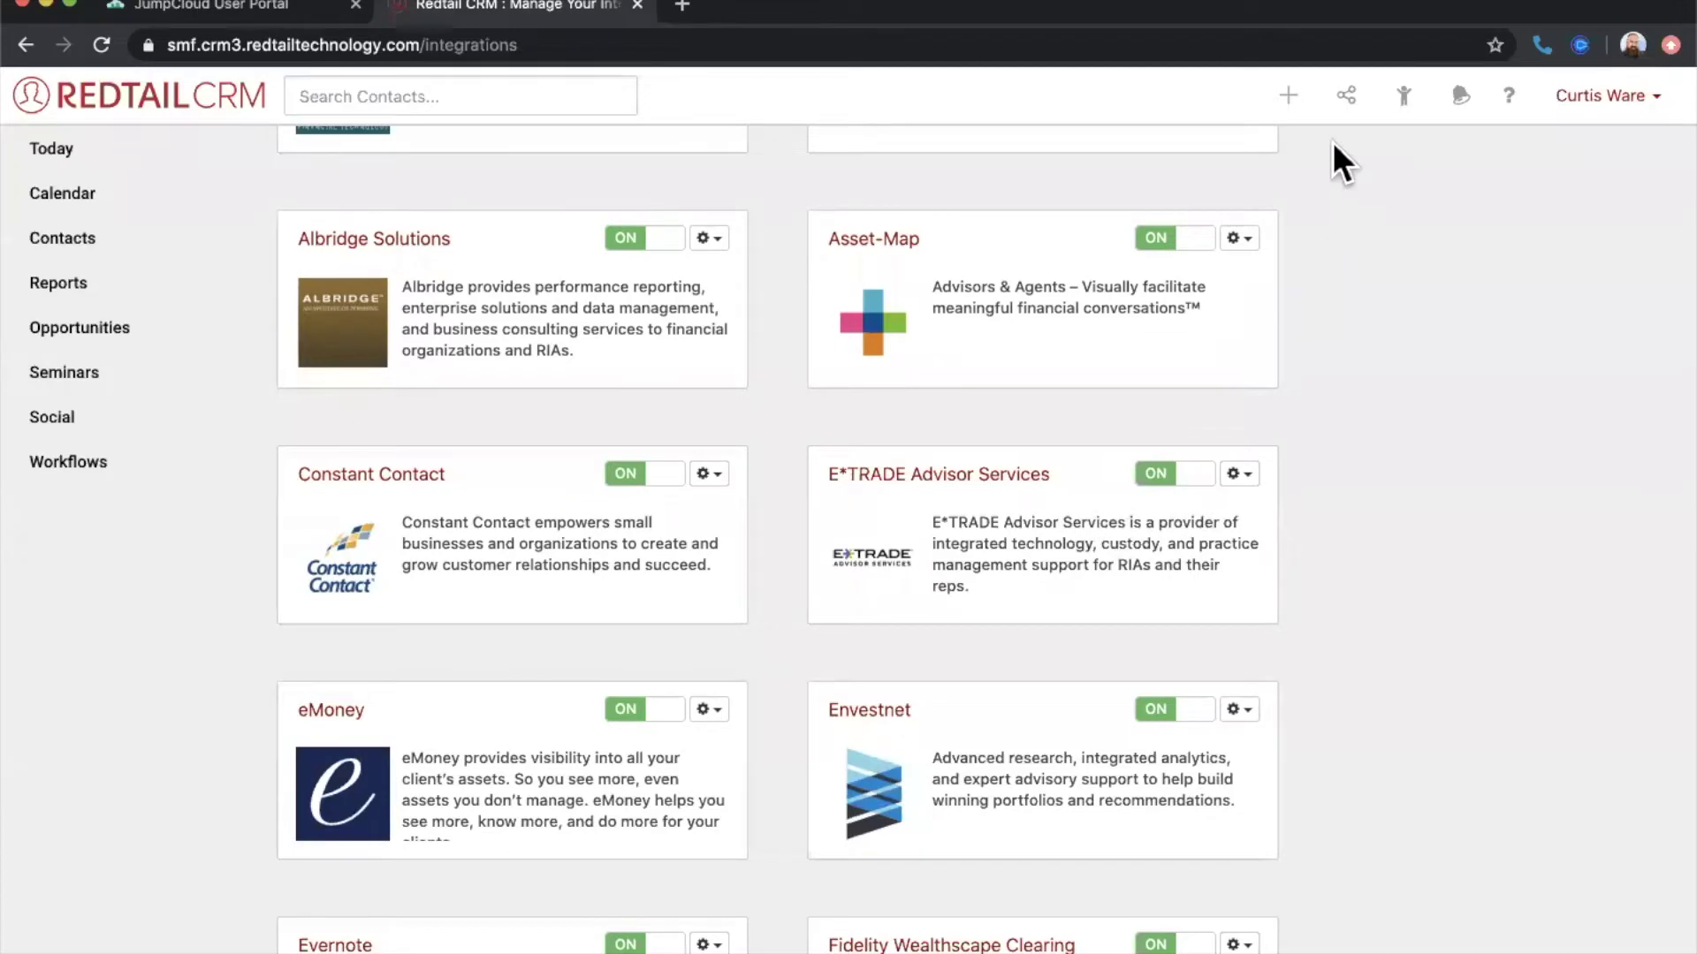
# - Check the quick-access integrations list for Docupace, reload it from the Today dashboard, and close it
pyautogui.click(1342, 99)
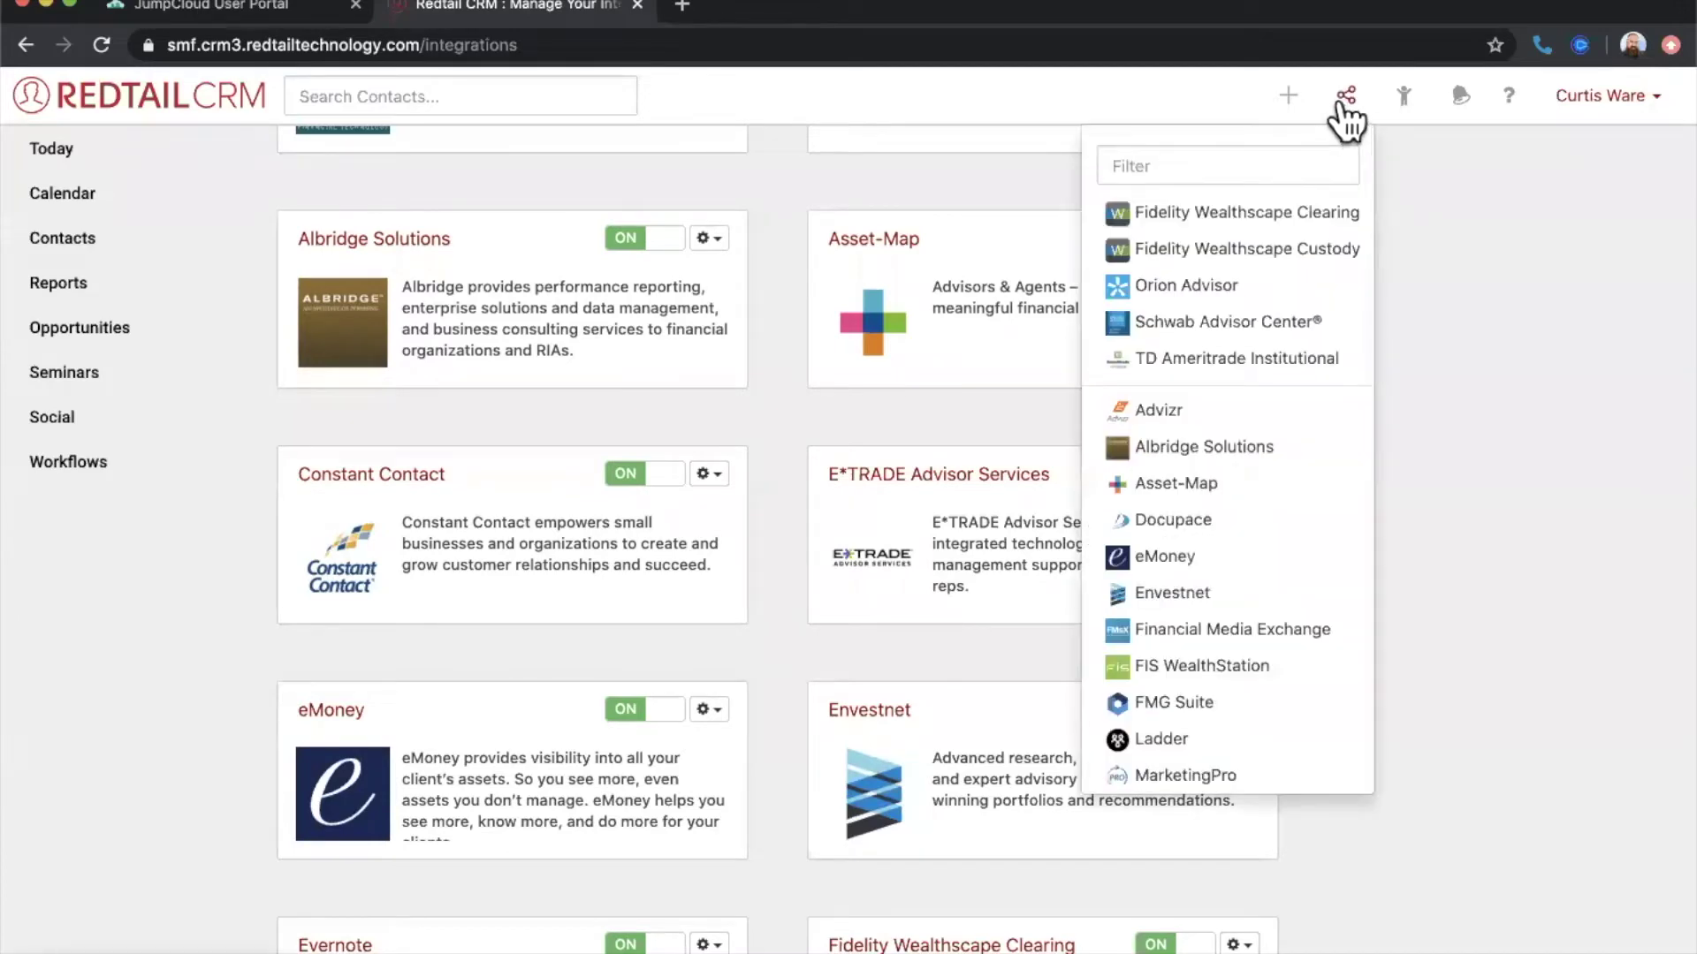
pyautogui.click(71, 168)
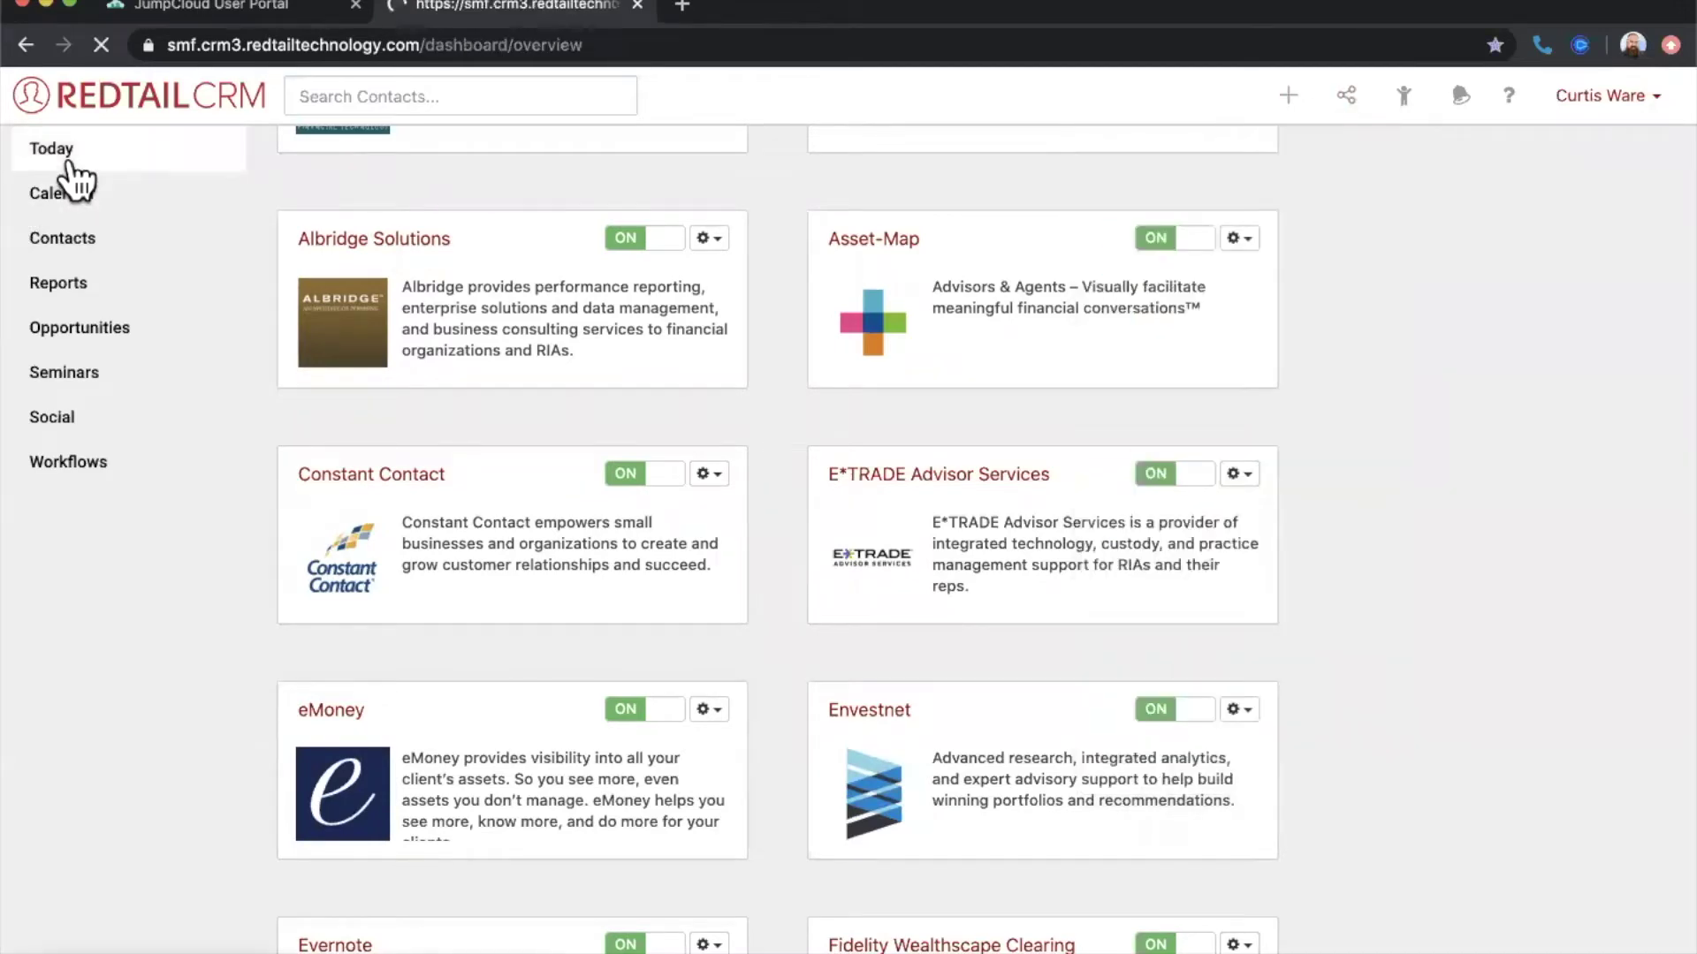
pyautogui.click(1346, 96)
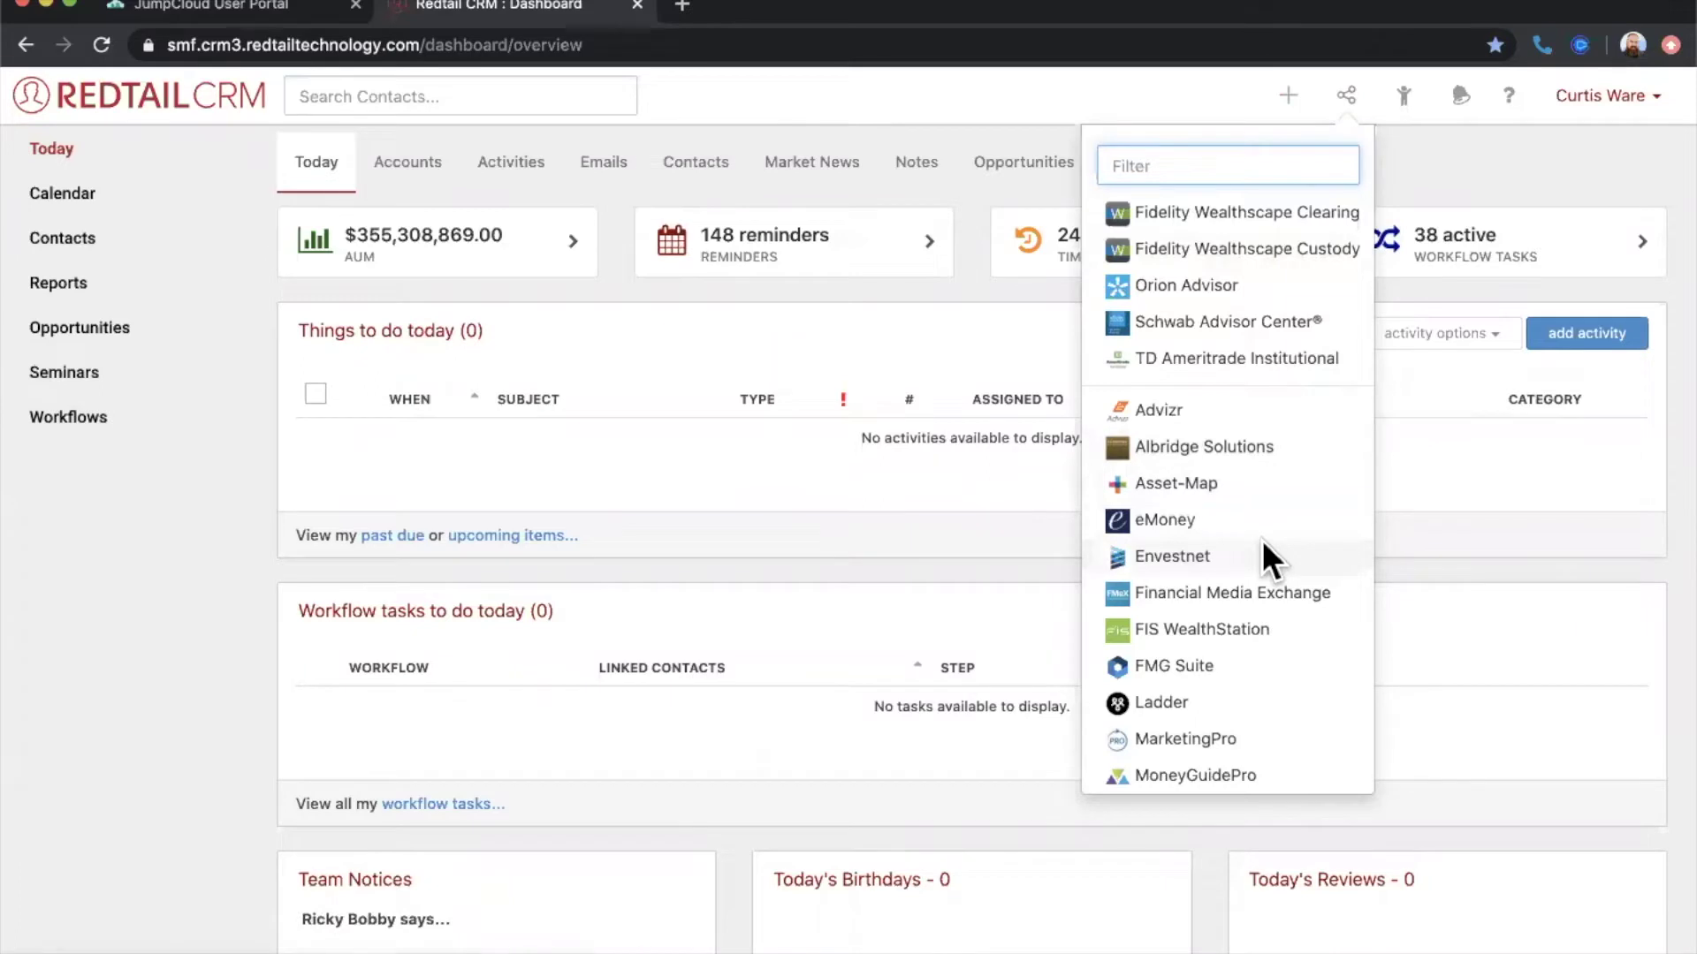
pyautogui.click(1492, 152)
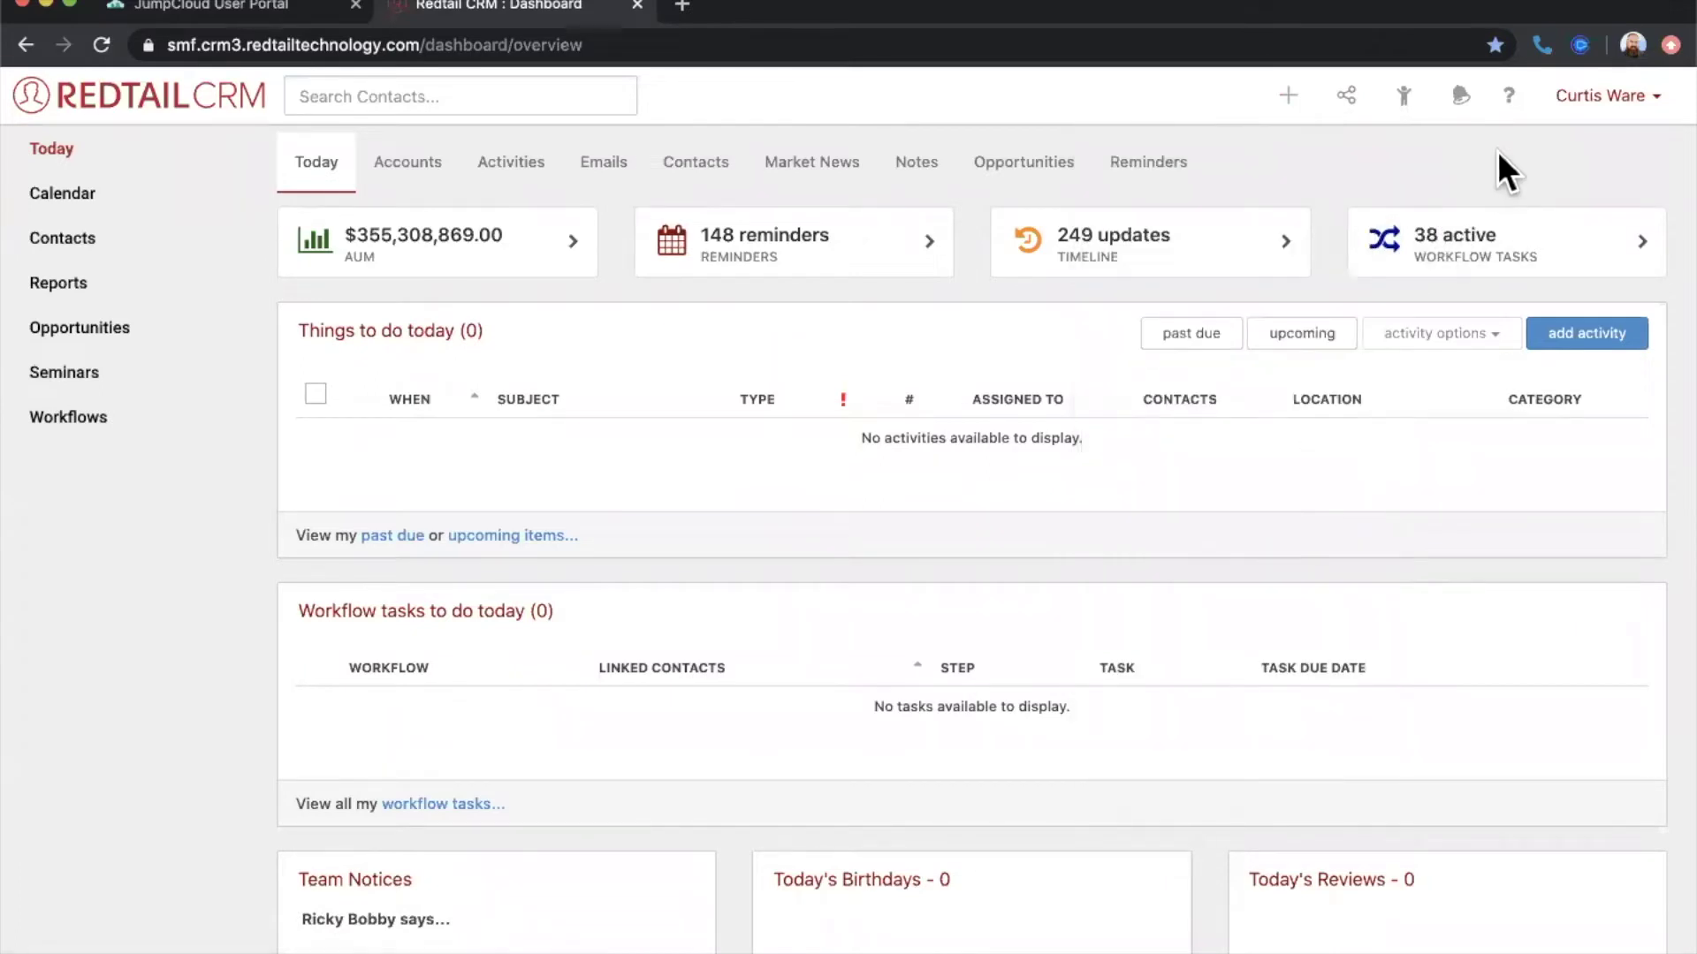
# - Revisit the Manage Your Integrations page and return to the Manage Your Account page
pyautogui.click(1610, 96)
pyautogui.click(1575, 336)
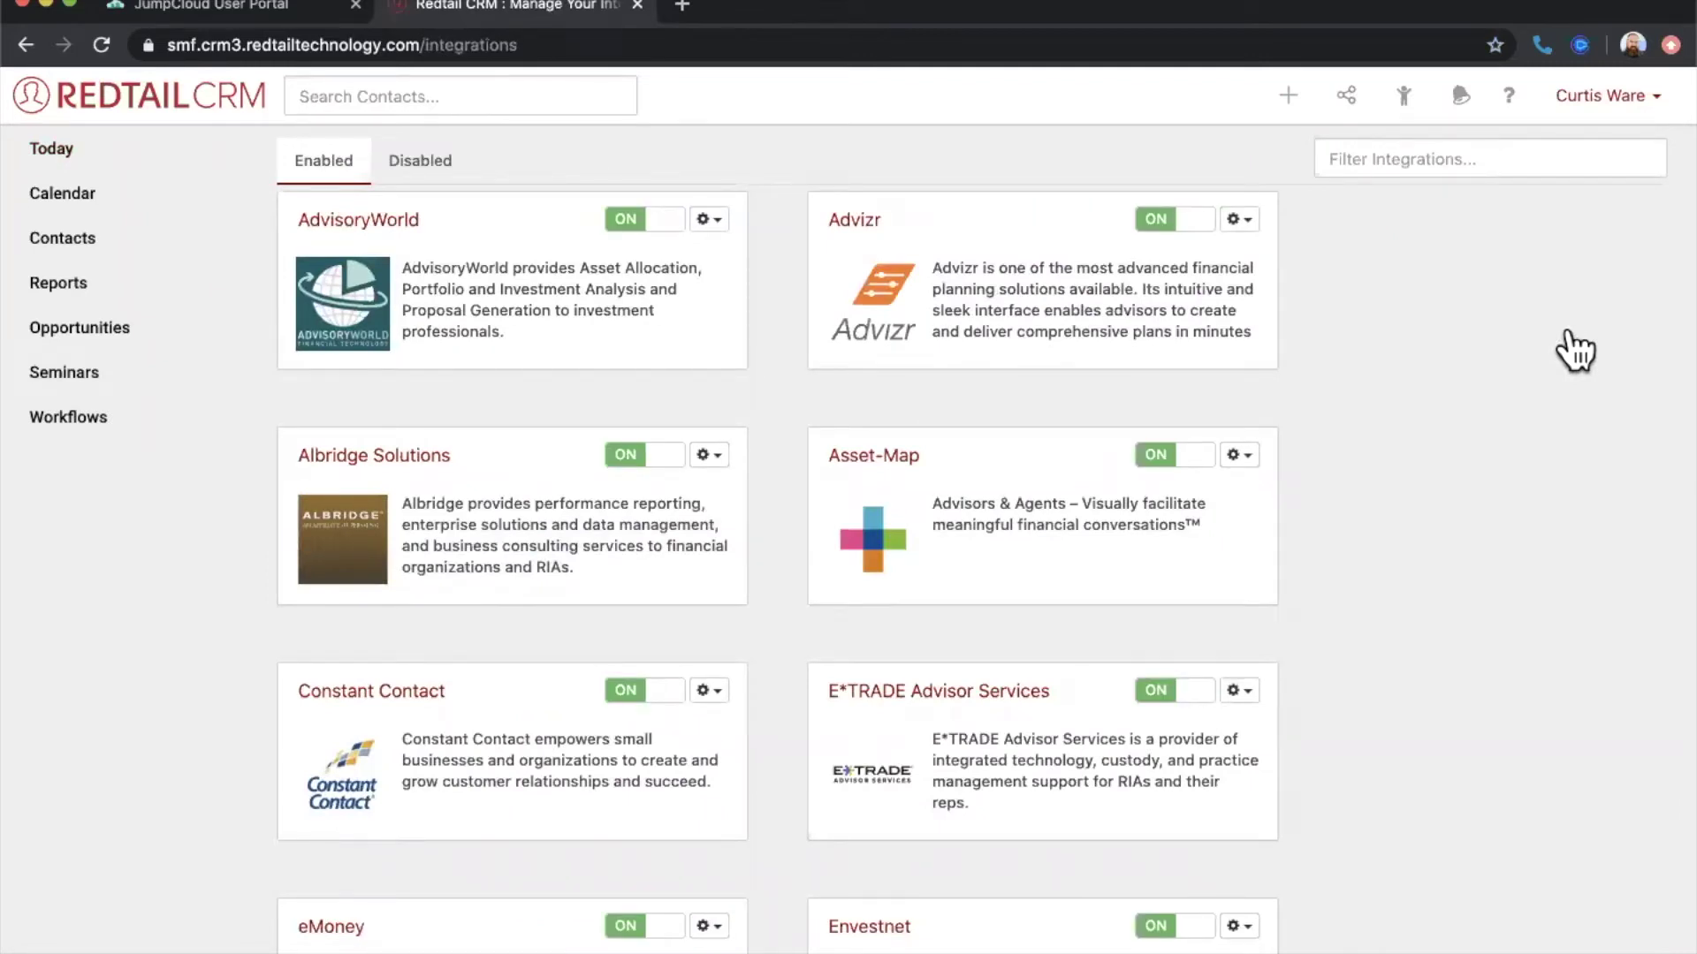
pyautogui.click(1624, 98)
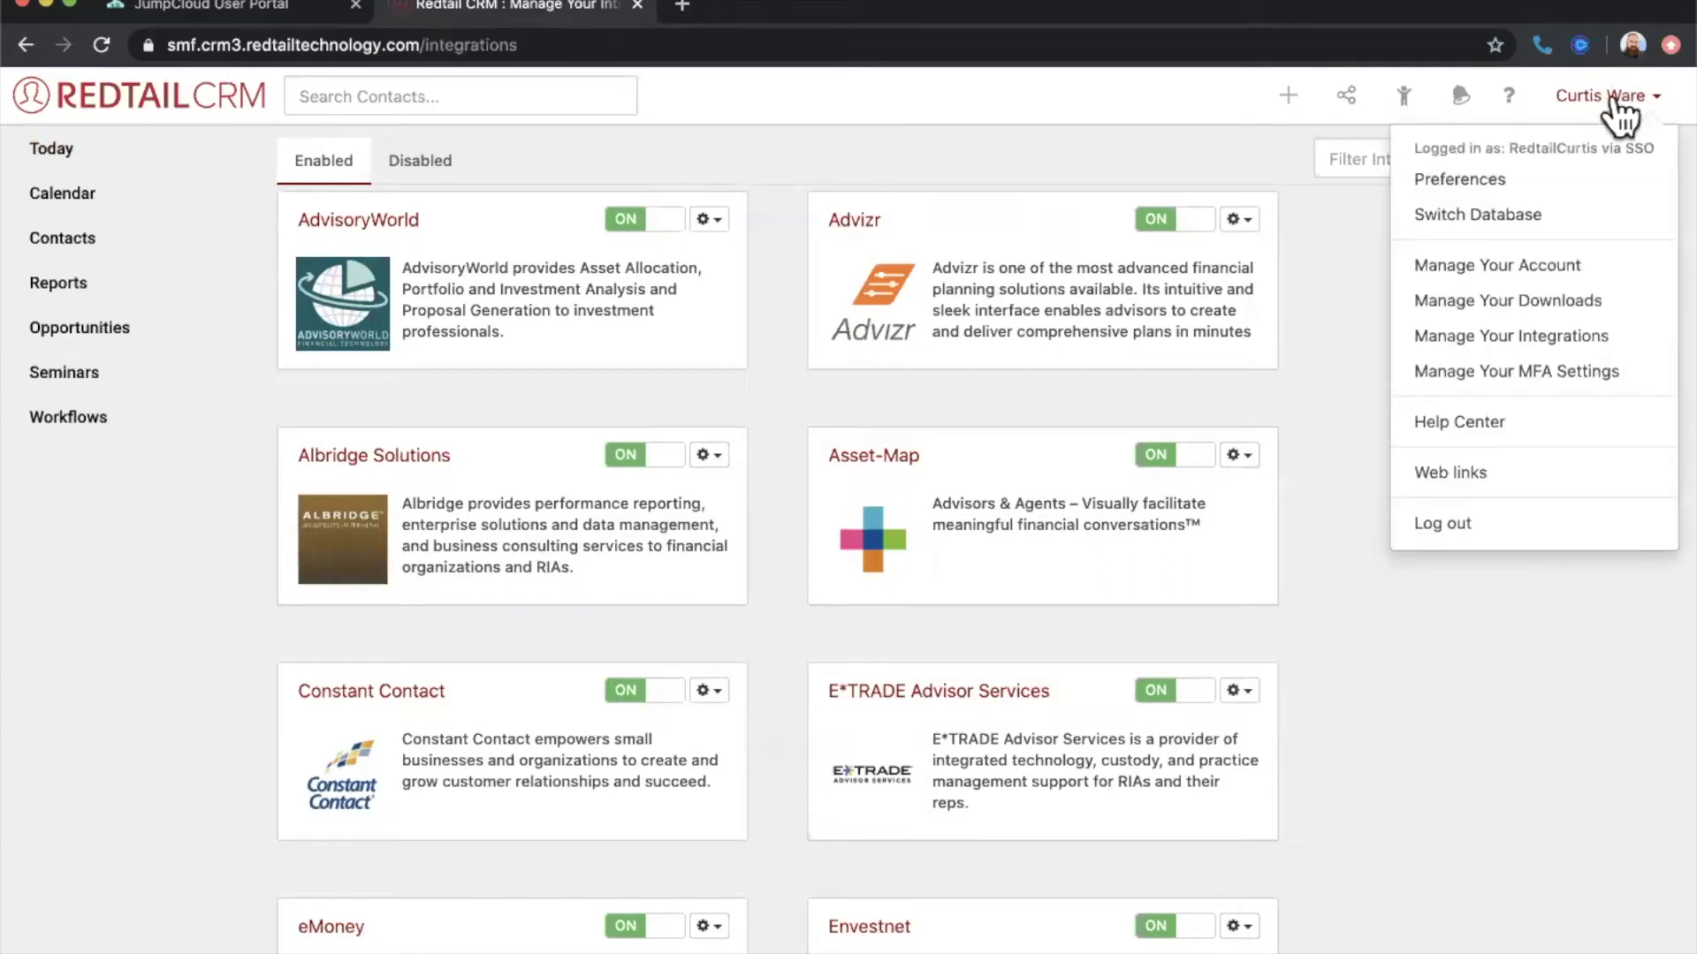
pyautogui.click(1578, 269)
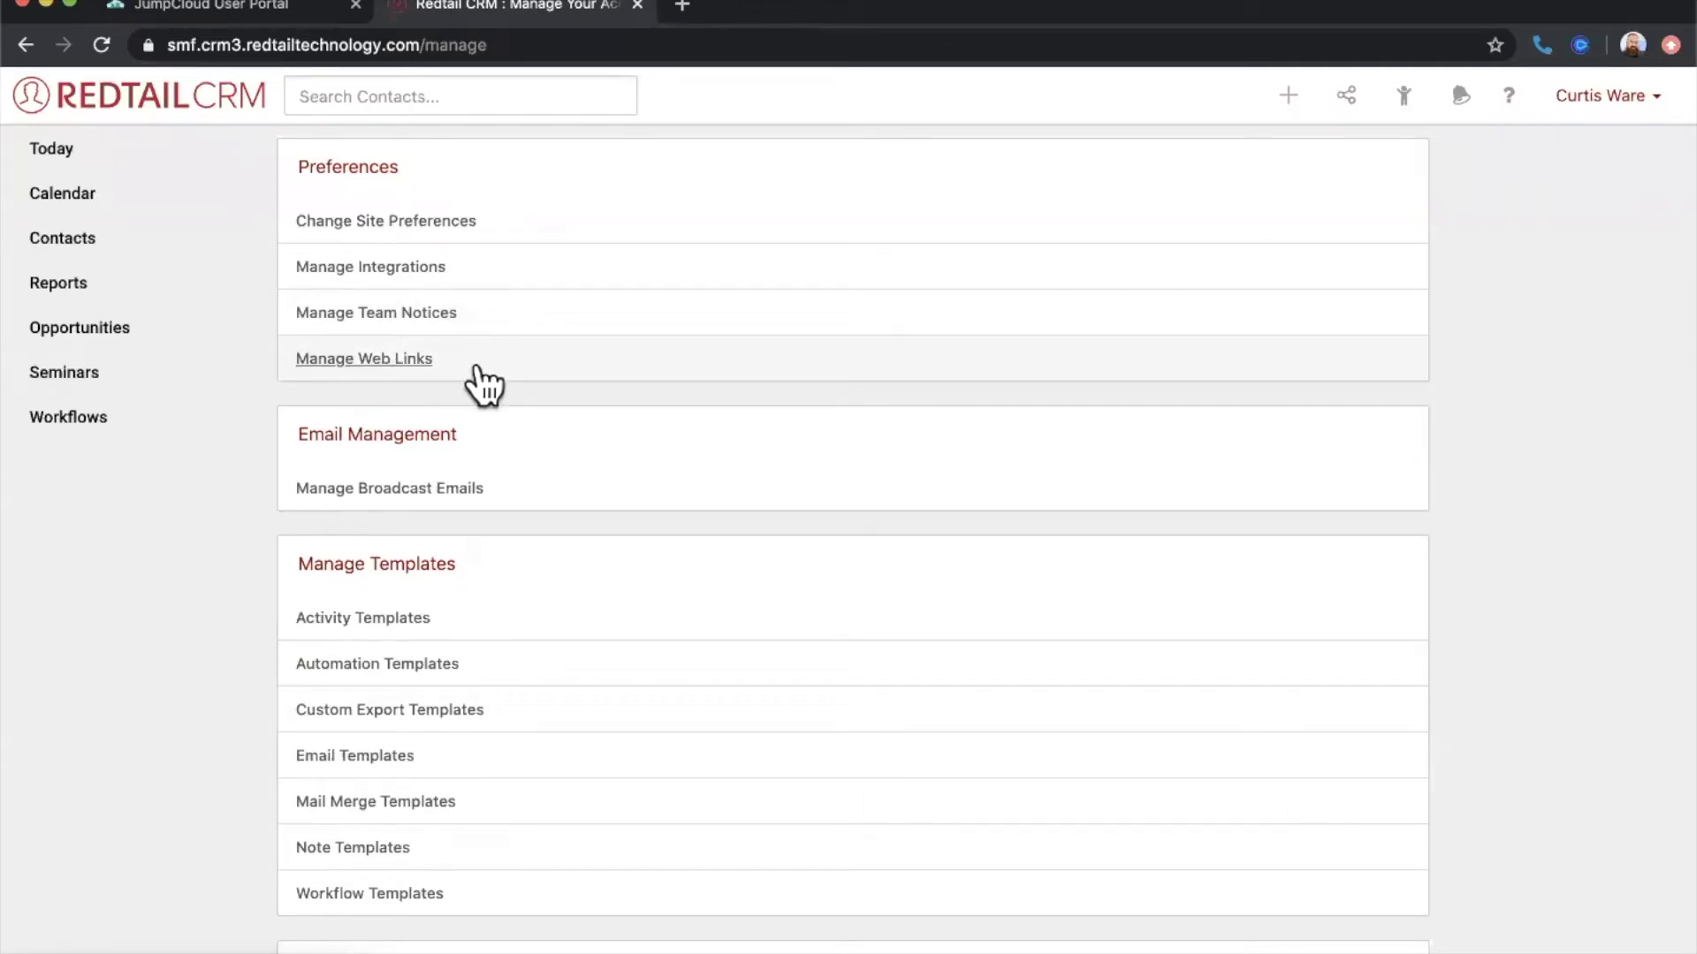
# - Open the Team Notices management page, view the blank form for adding a notice, and dismiss it
pyautogui.click(378, 317)
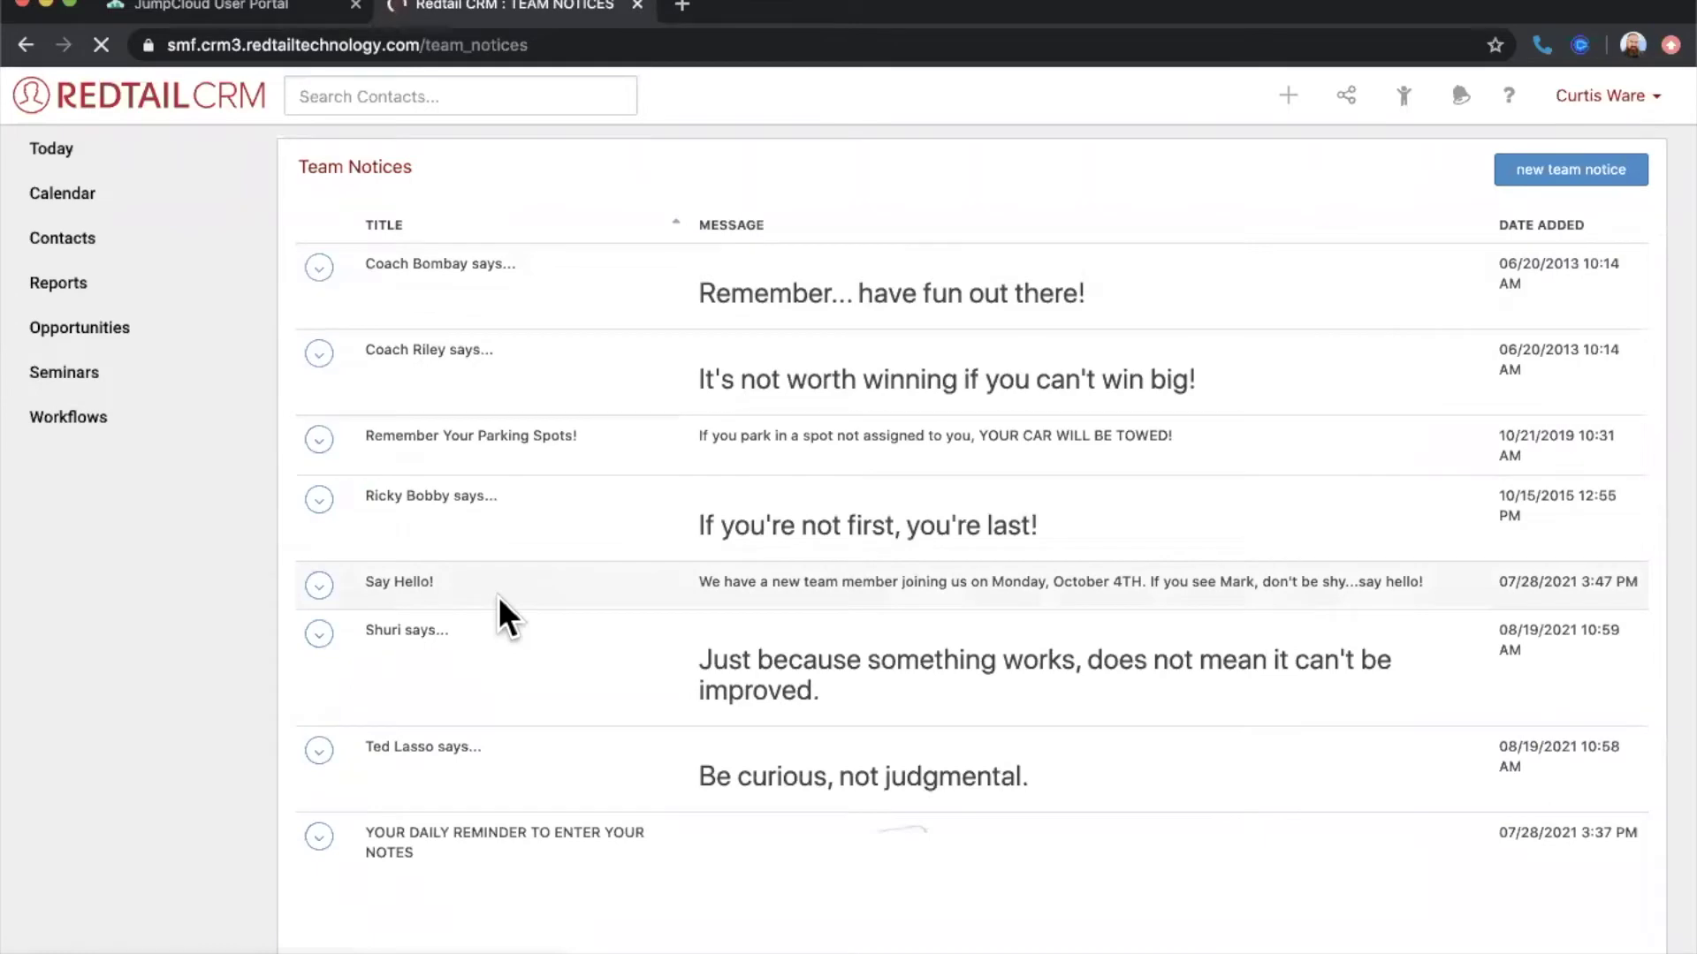
pyautogui.click(1594, 159)
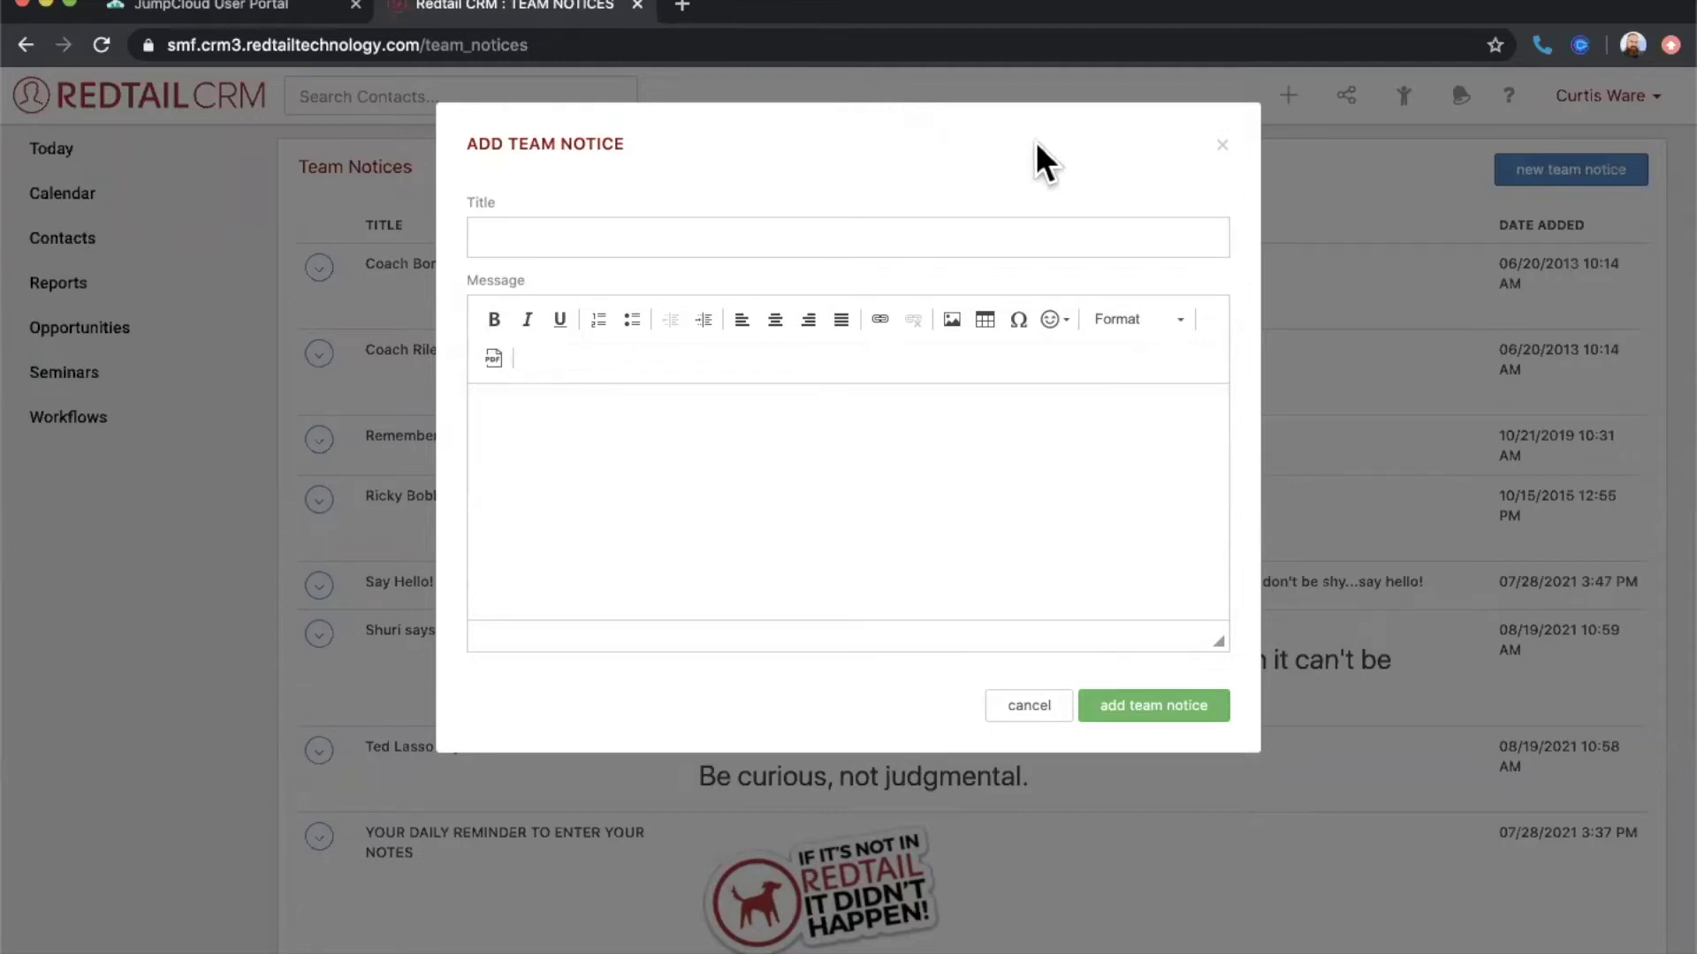
pyautogui.click(1225, 147)
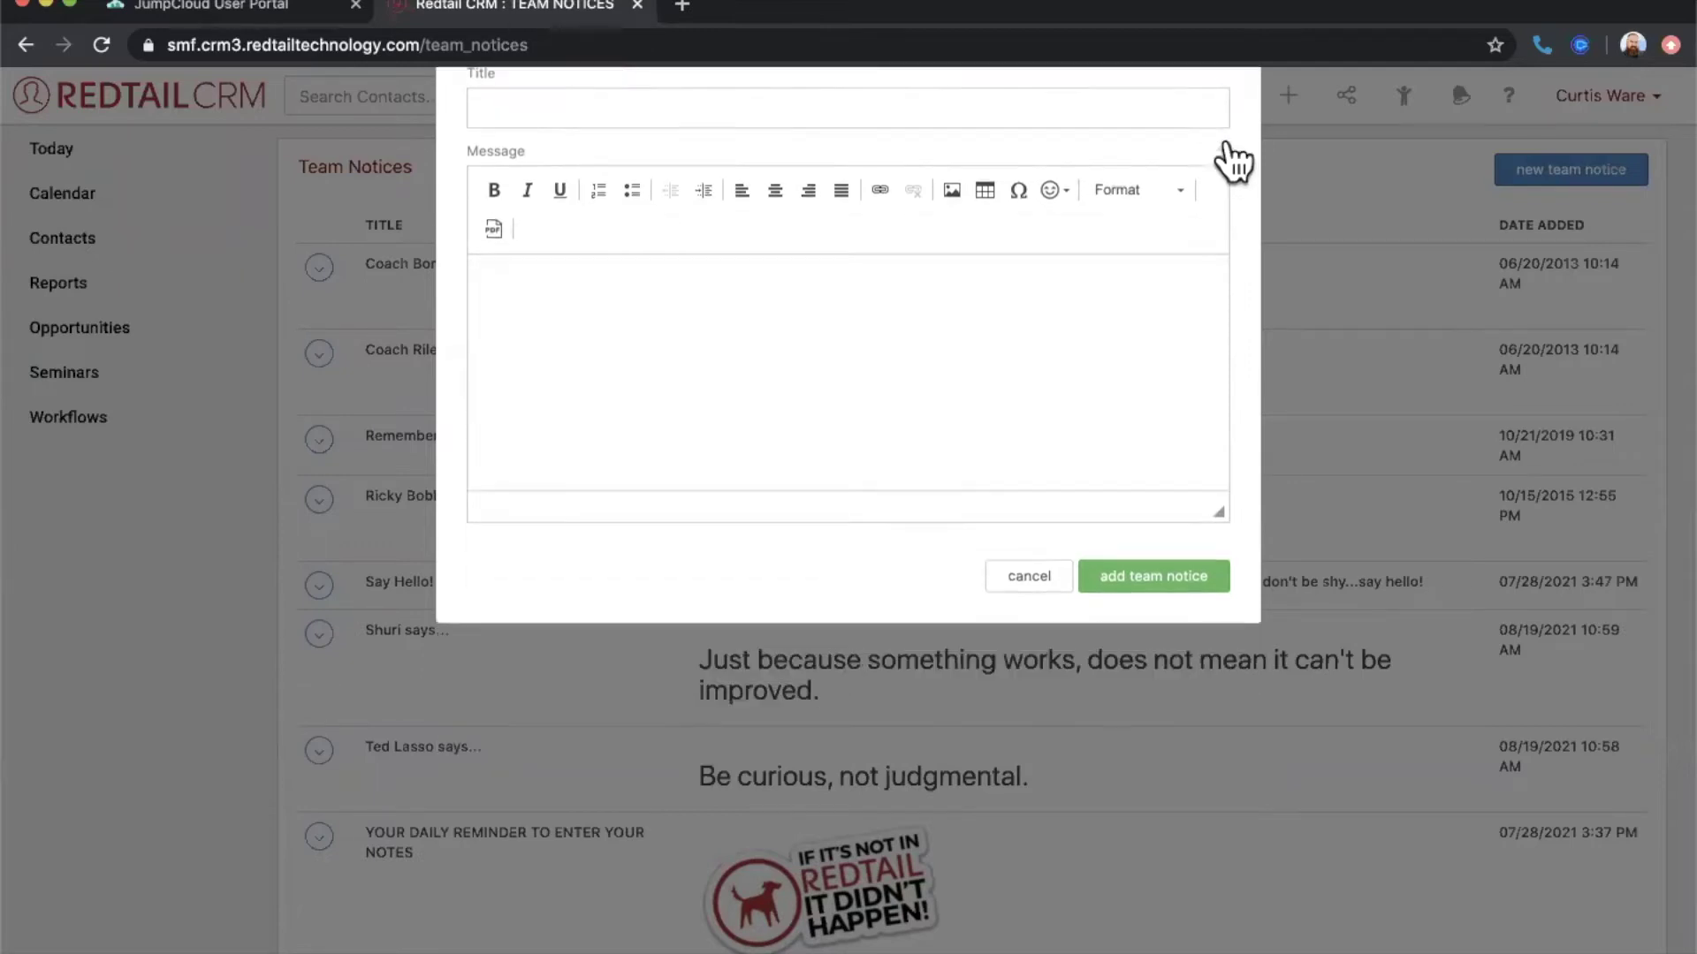
# - Show the Team Notices section on the Today dashboard
pyautogui.click(101, 147)
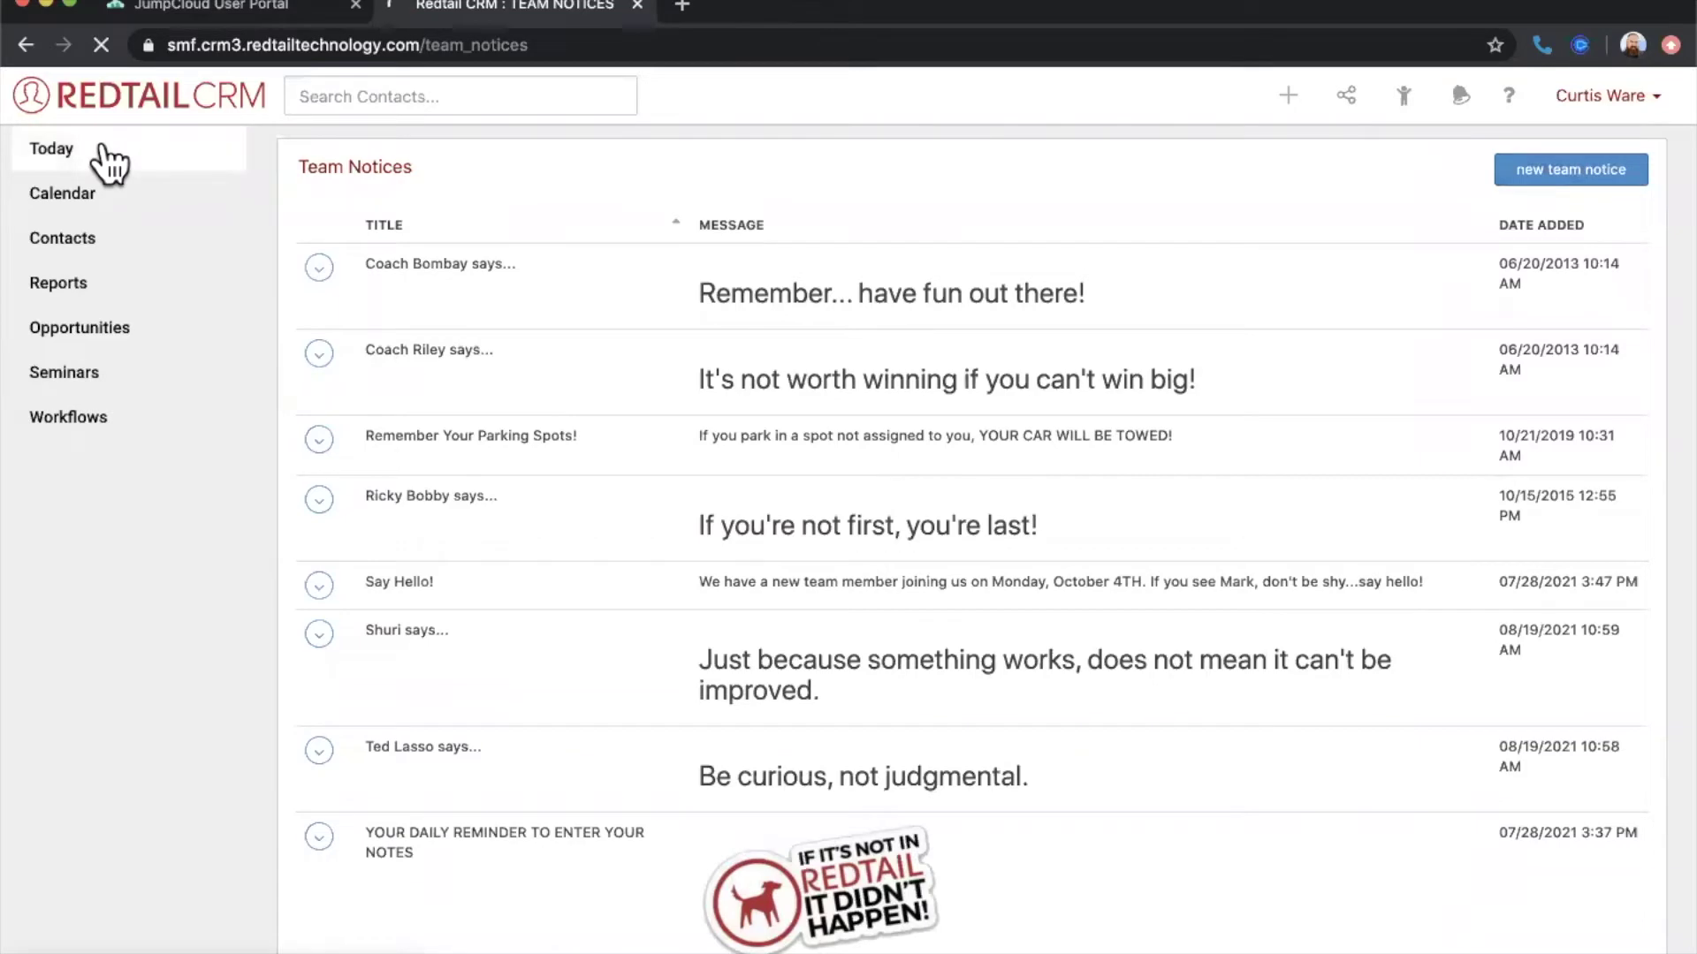
pyautogui.scroll(-4, 744, 495)
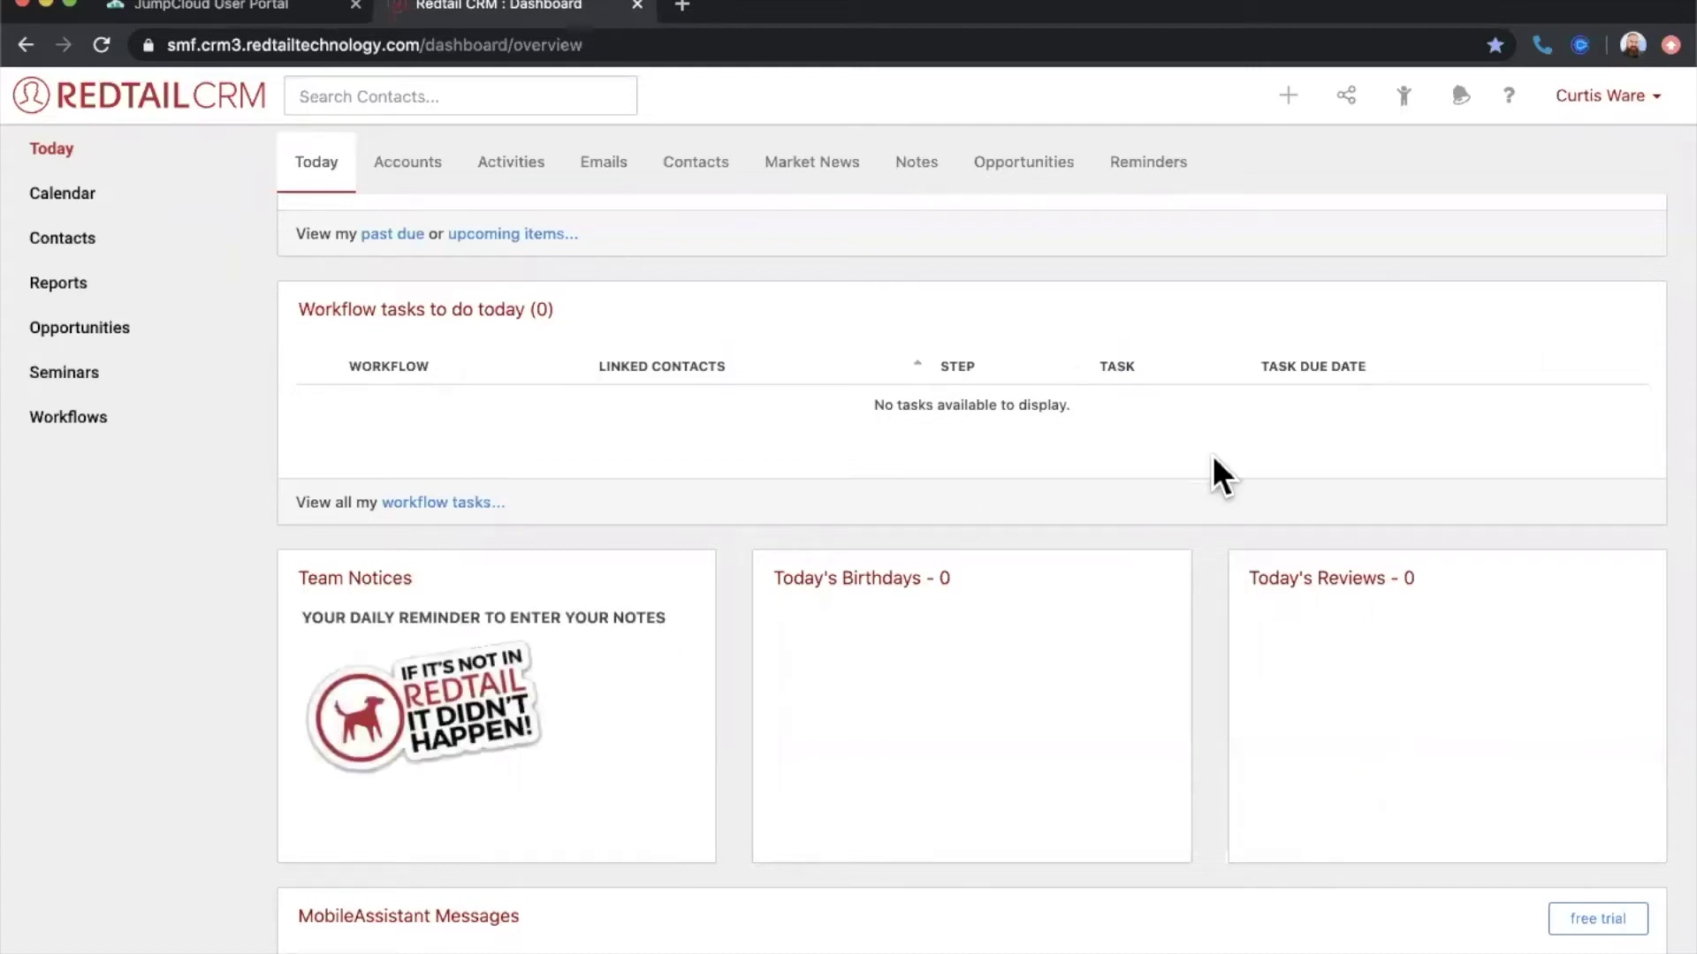
# - Open the Web Links management page from the account settings, view the blank Add Web Link form, and cancel it
pyautogui.click(1621, 99)
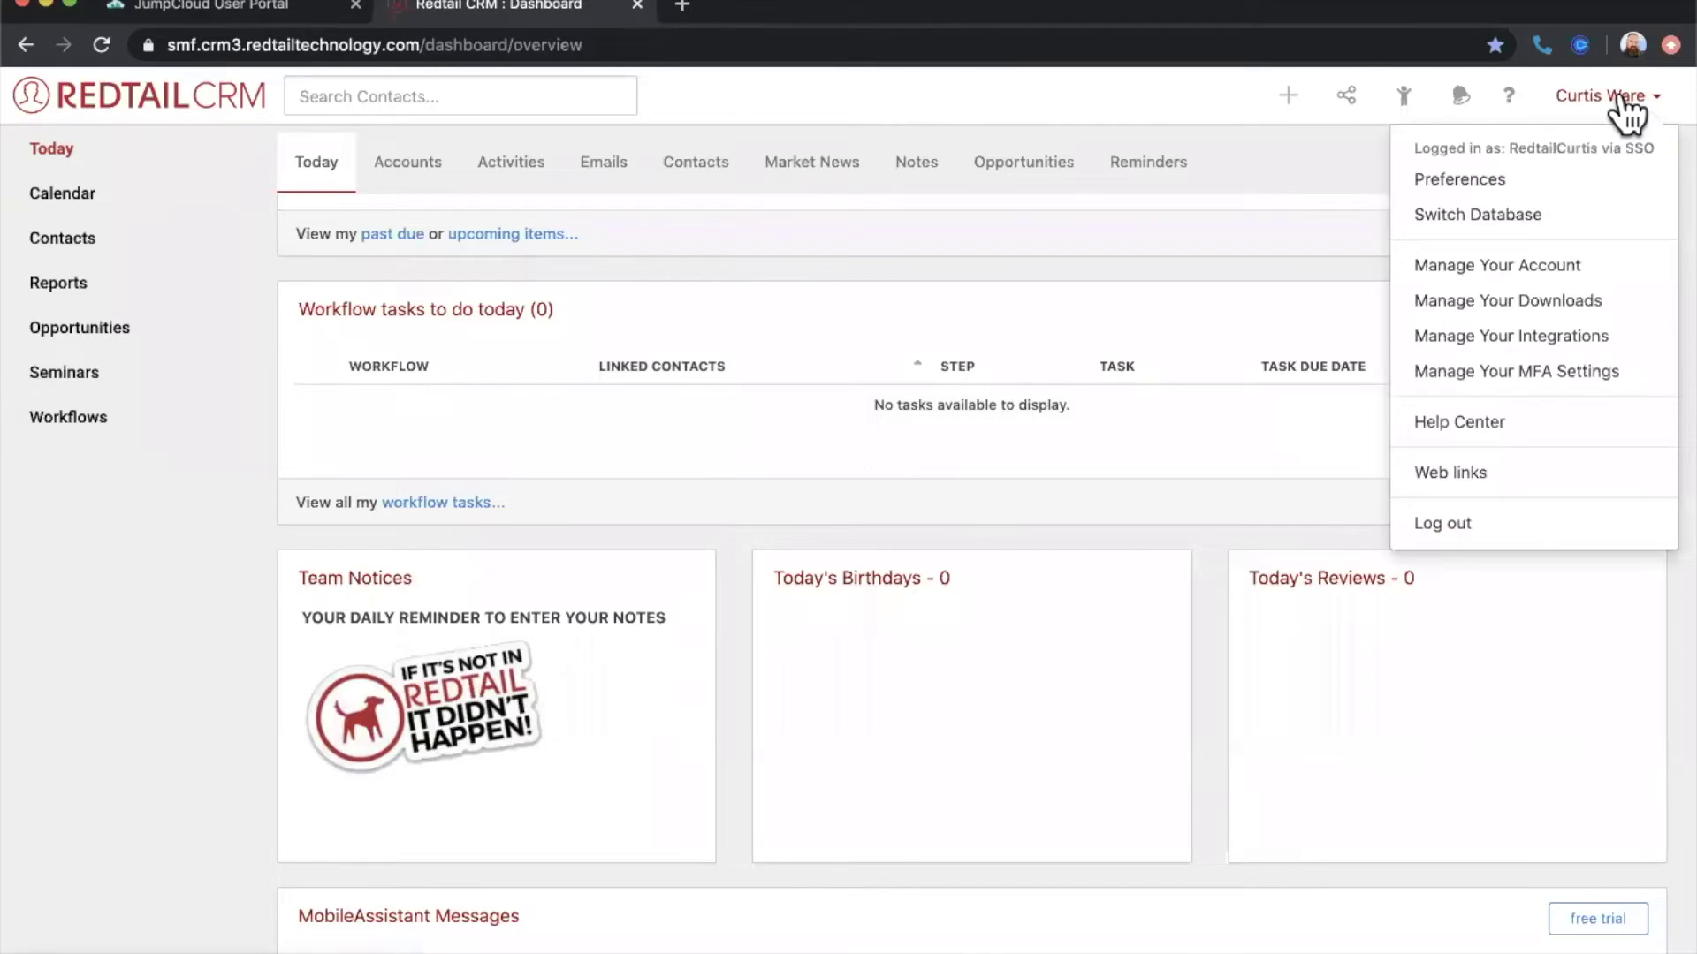
pyautogui.click(1553, 272)
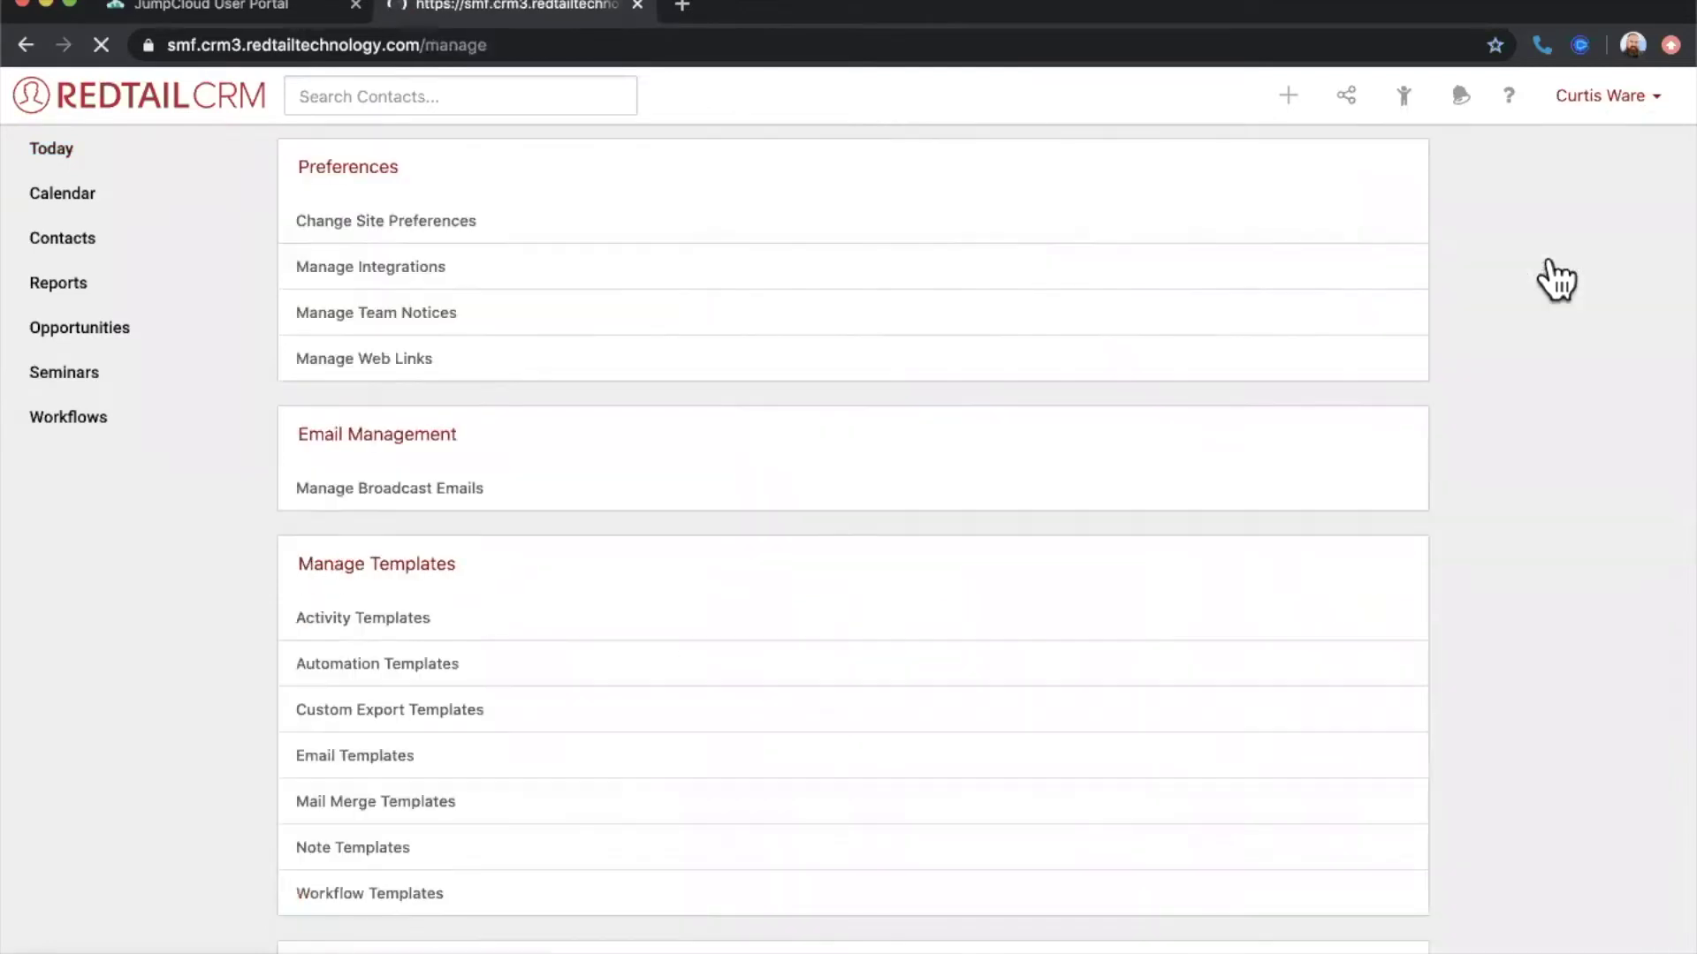
pyautogui.click(395, 367)
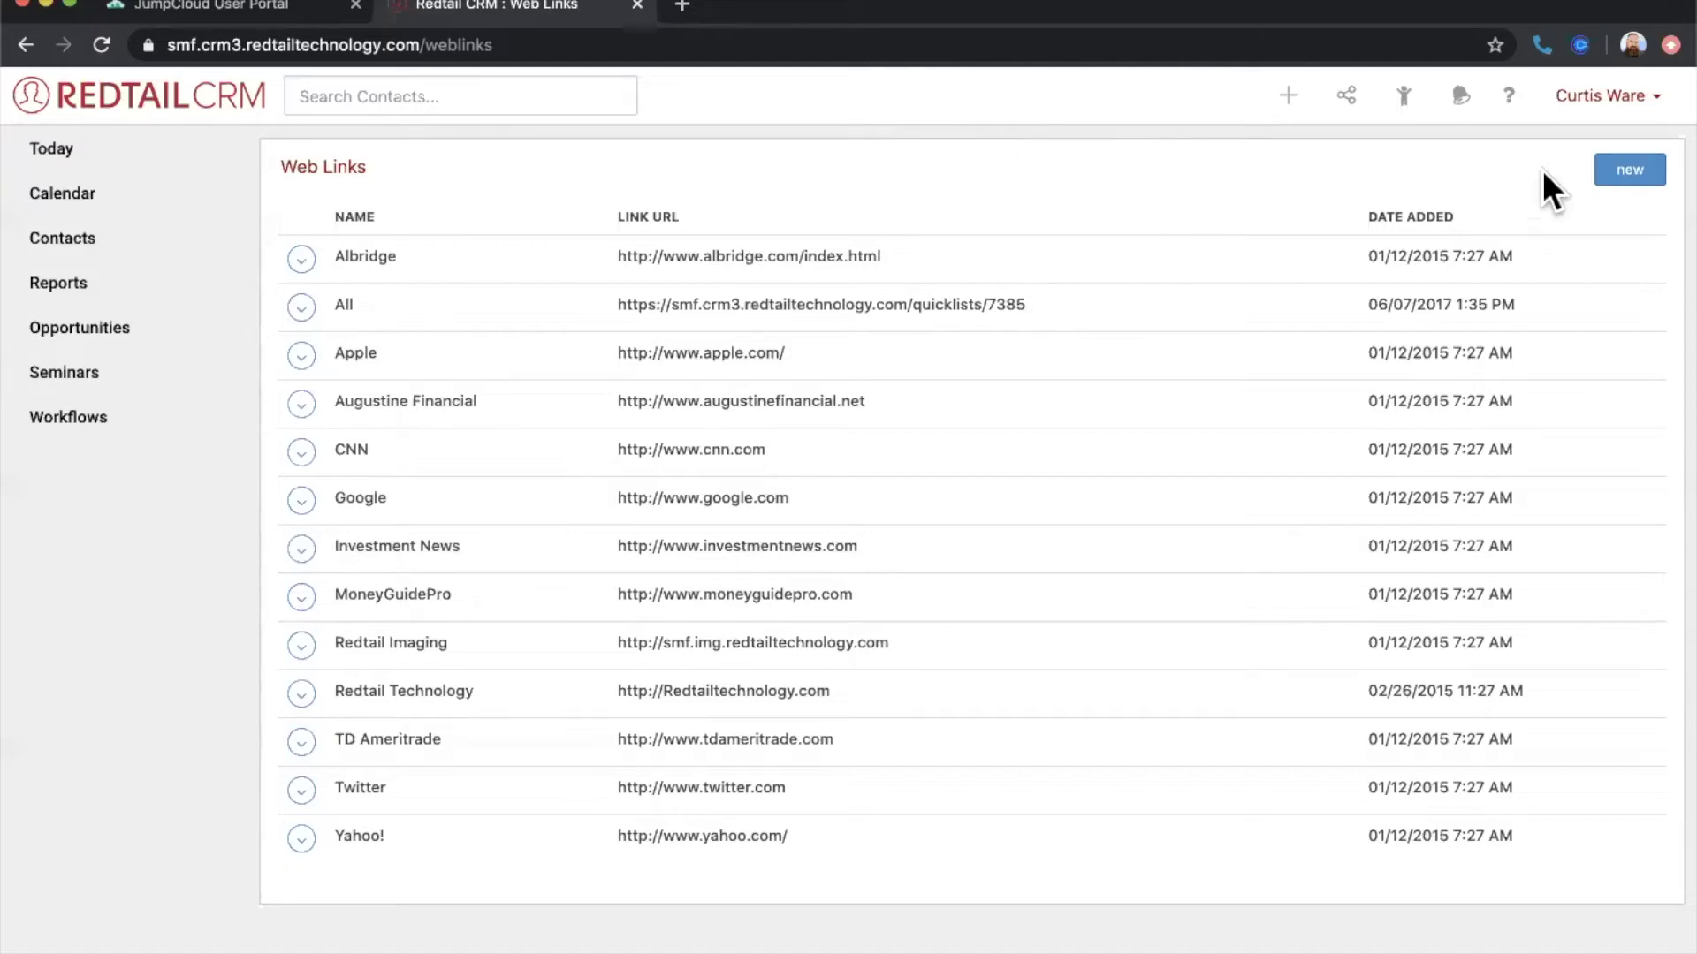
pyautogui.click(1635, 172)
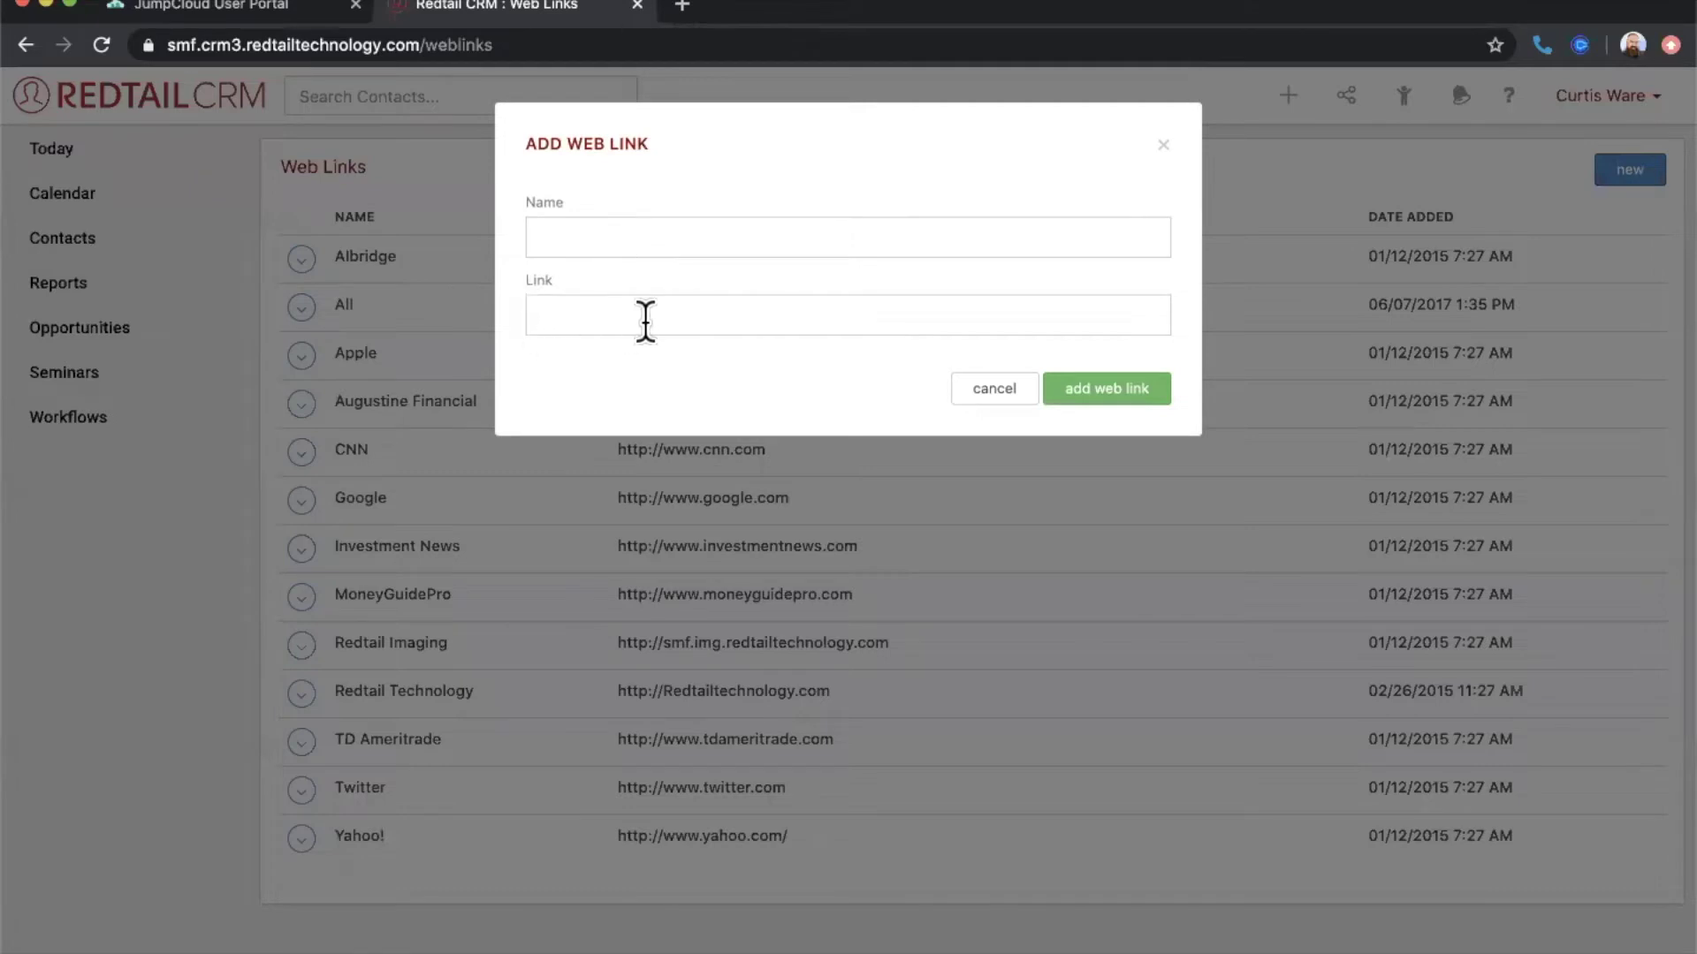
pyautogui.click(1005, 397)
# - Display the saved web links from the Today dashboard and close the list
pyautogui.click(63, 157)
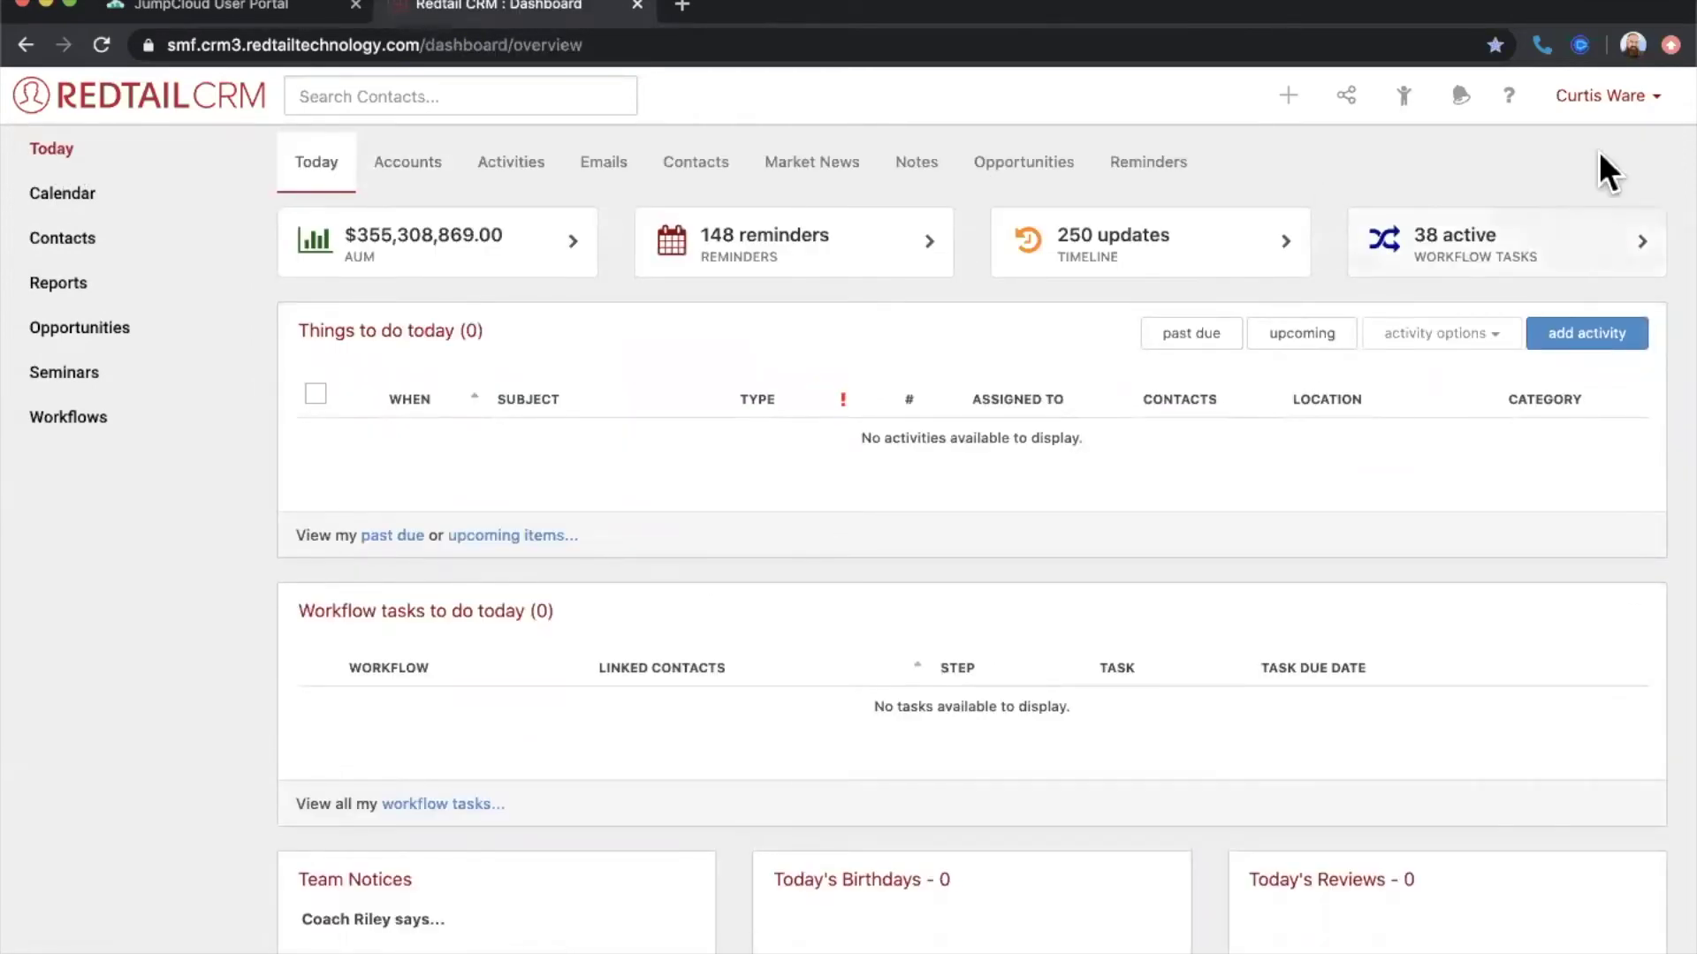
pyautogui.click(1613, 100)
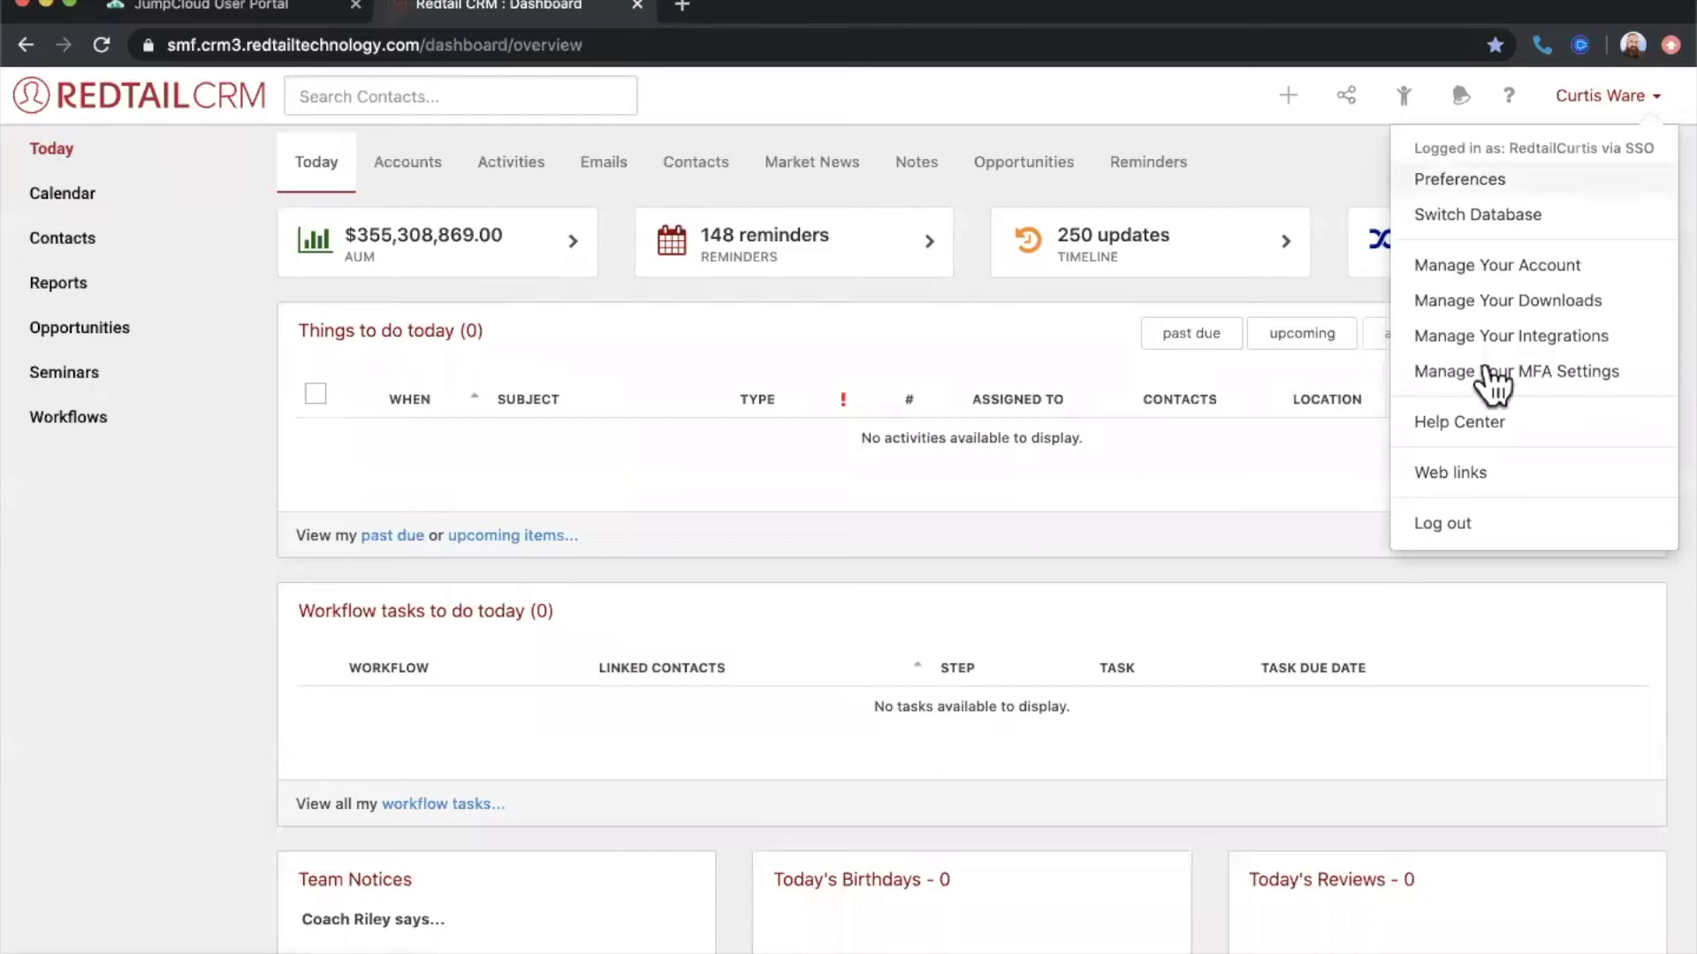
pyautogui.click(1456, 473)
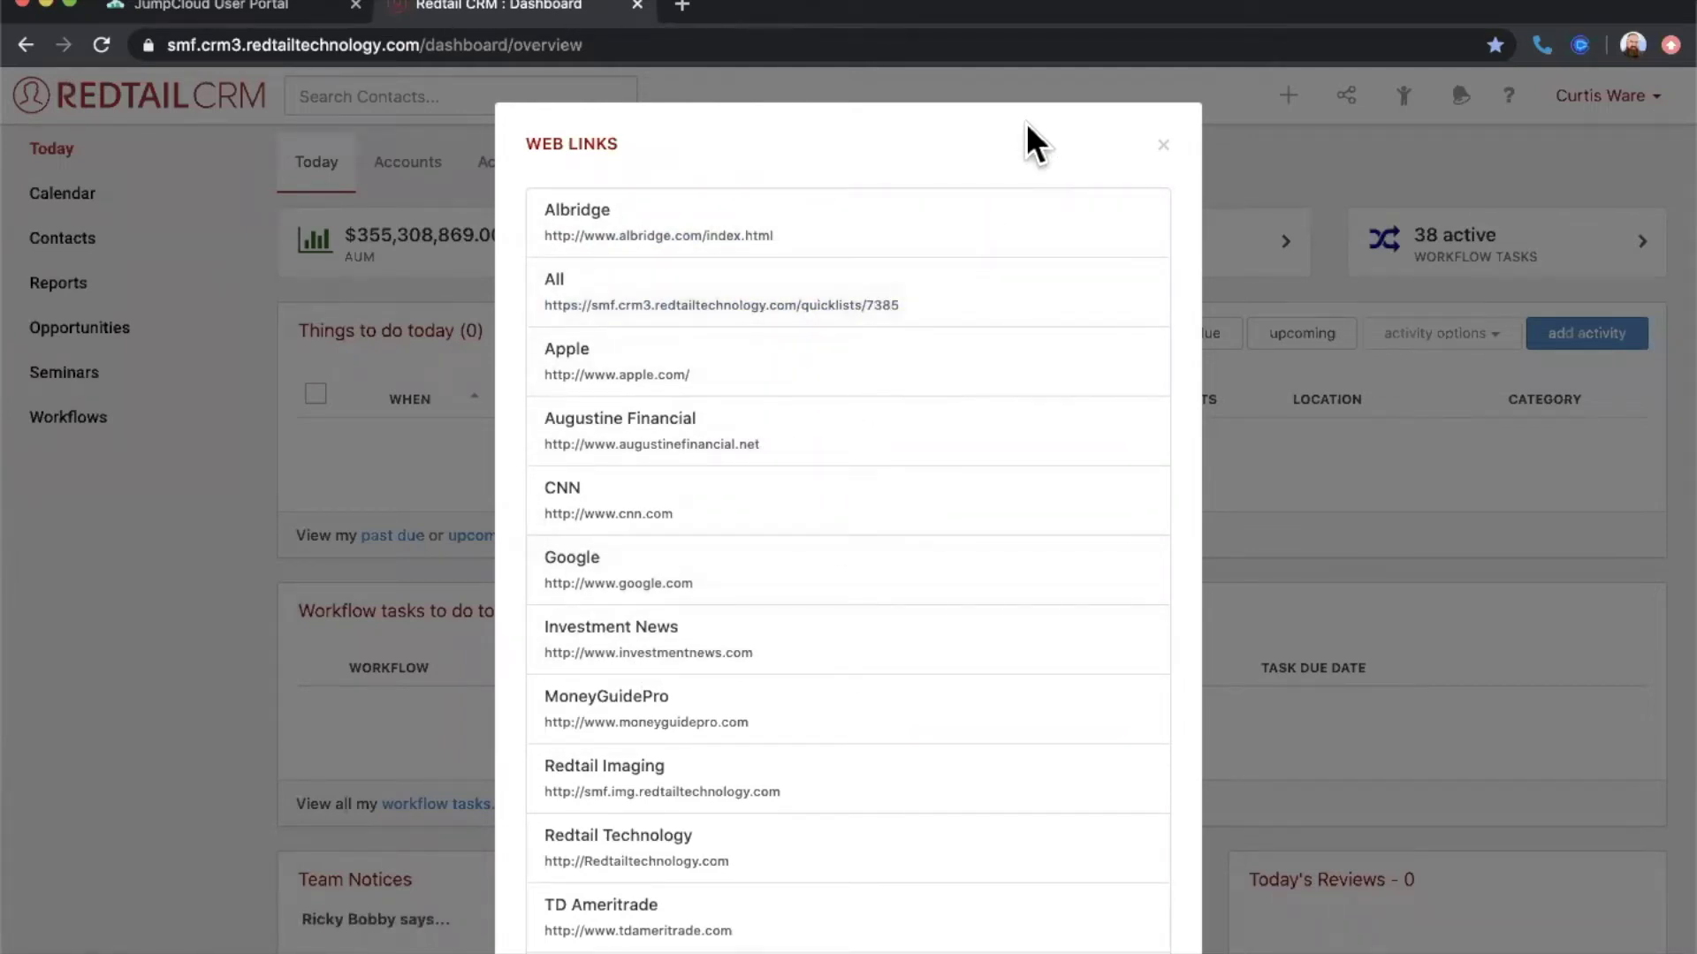
pyautogui.click(1164, 144)
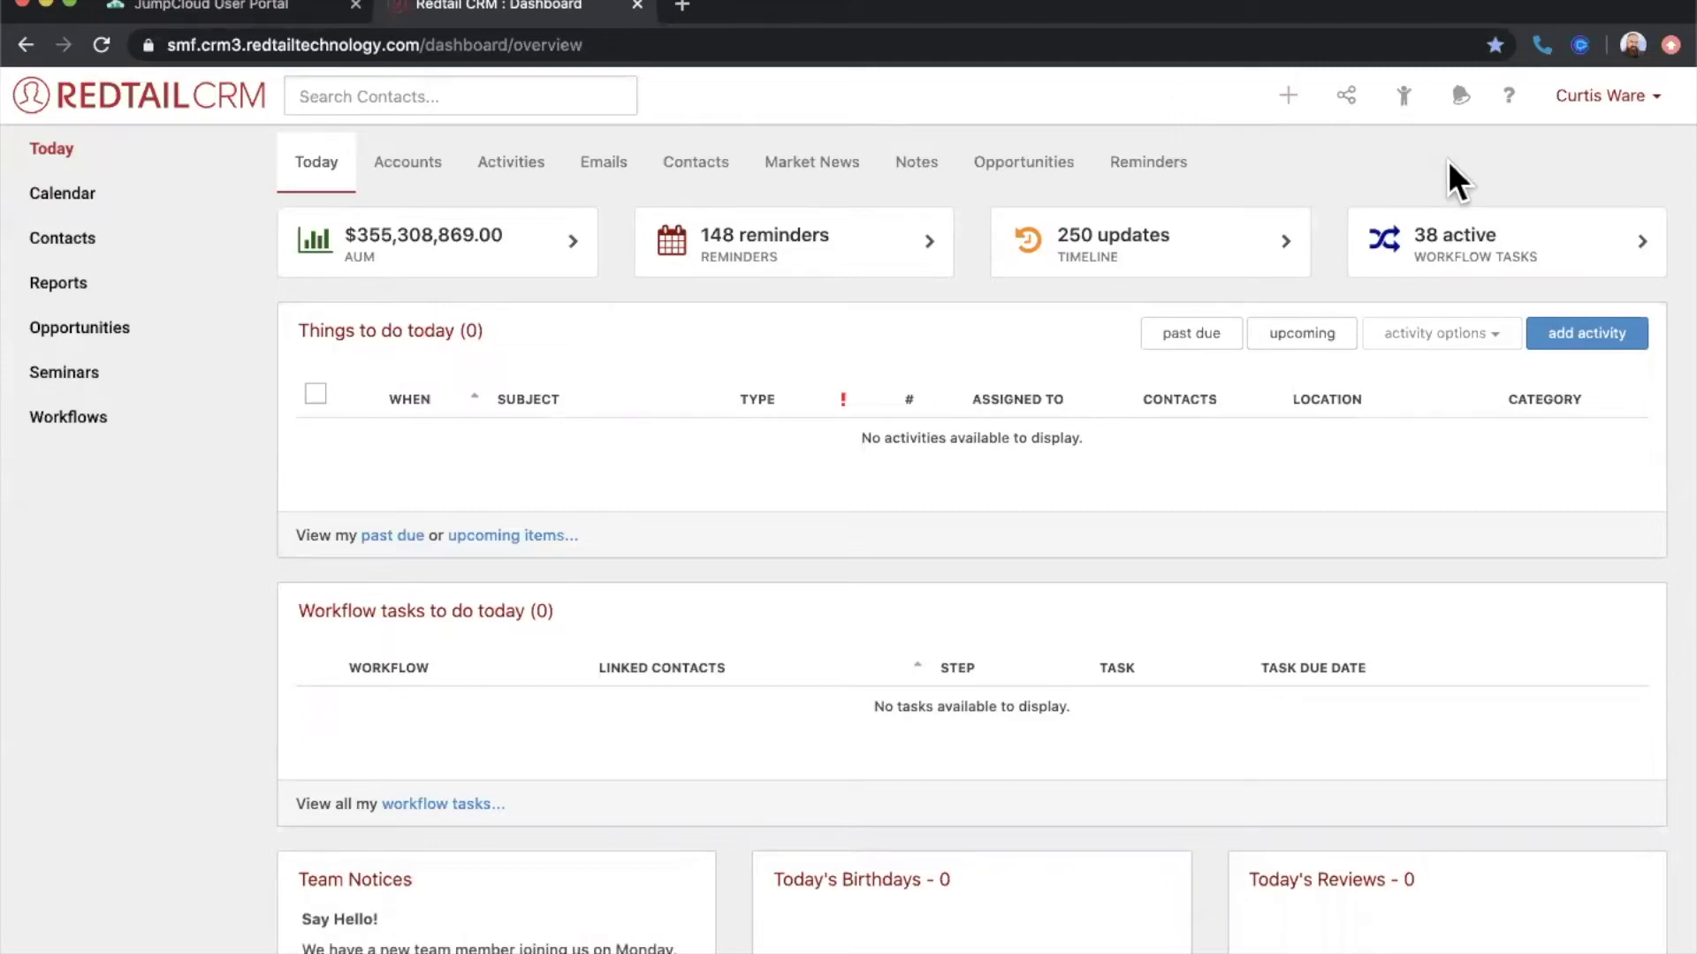
# - Return to the Manage Your Account page and examine its Email Management section
pyautogui.click(1625, 98)
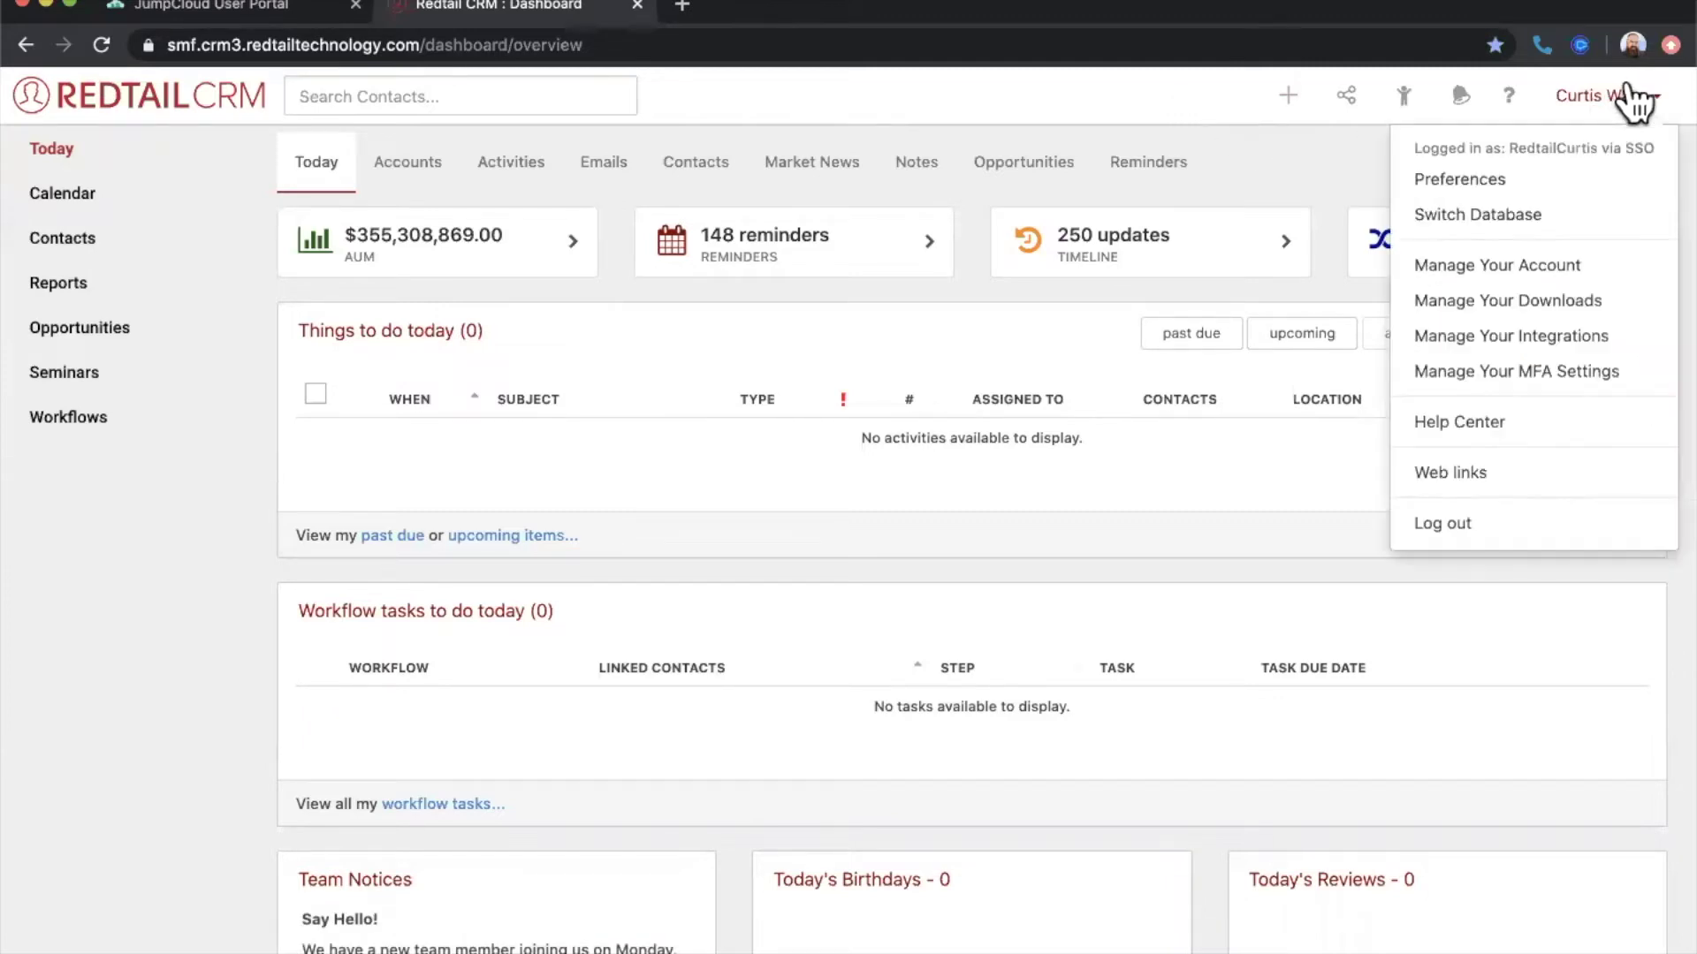
pyautogui.click(1535, 270)
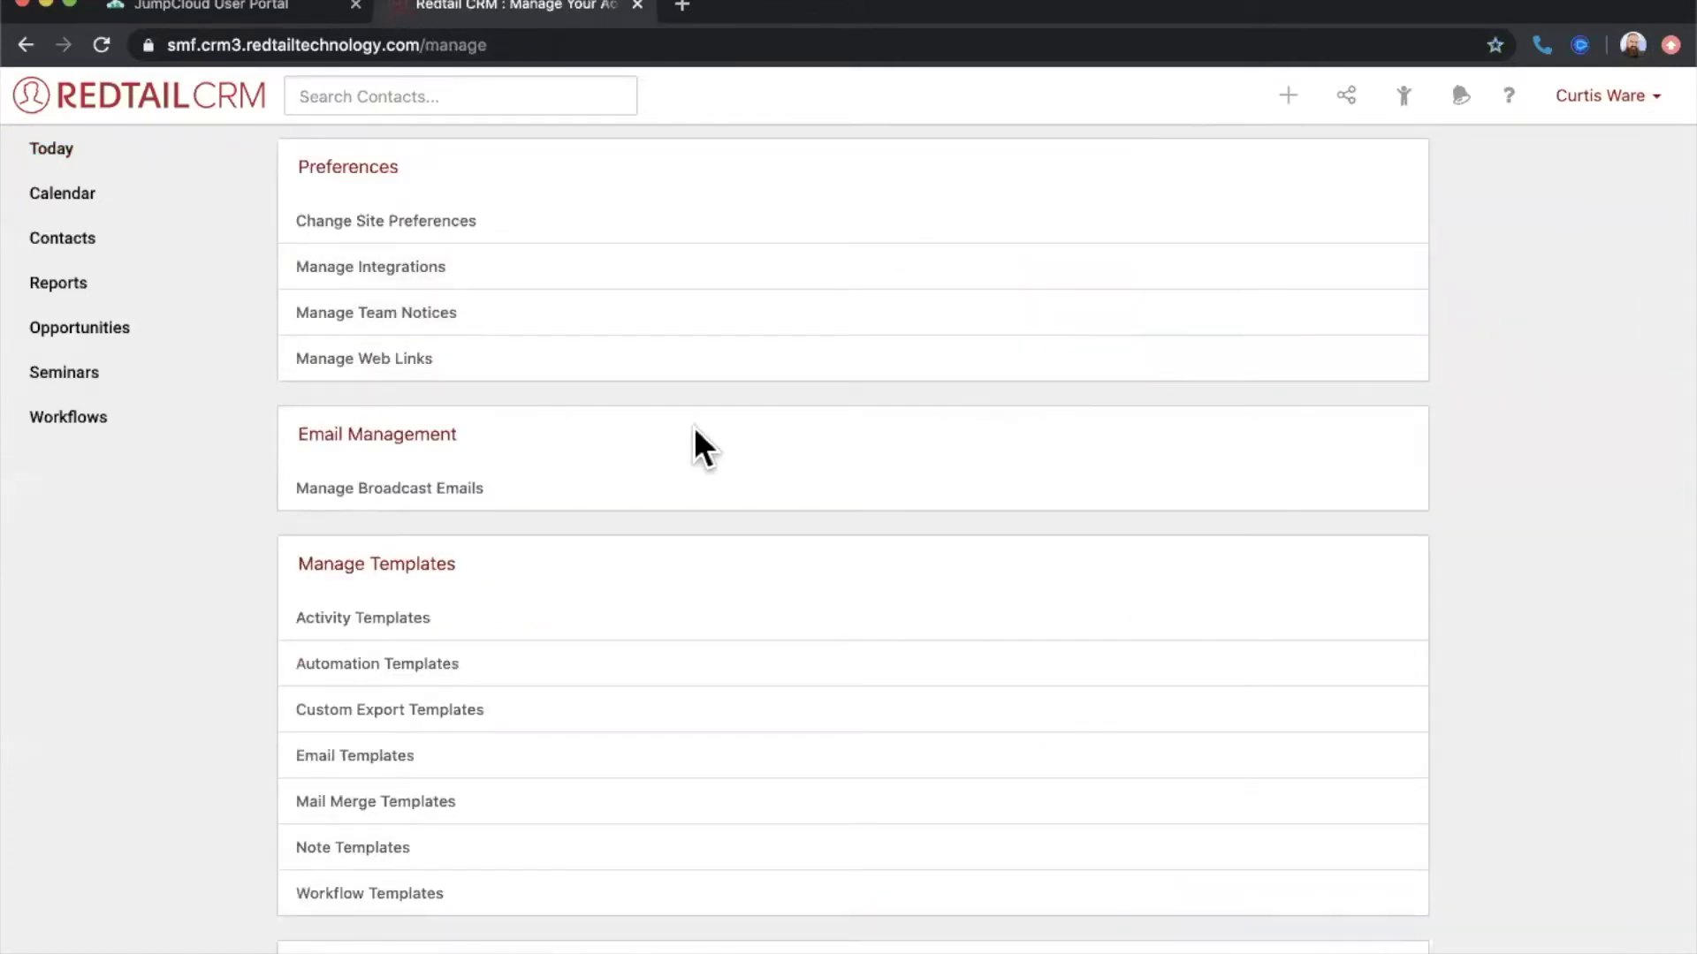
pyautogui.scroll(-2, 521, 433)
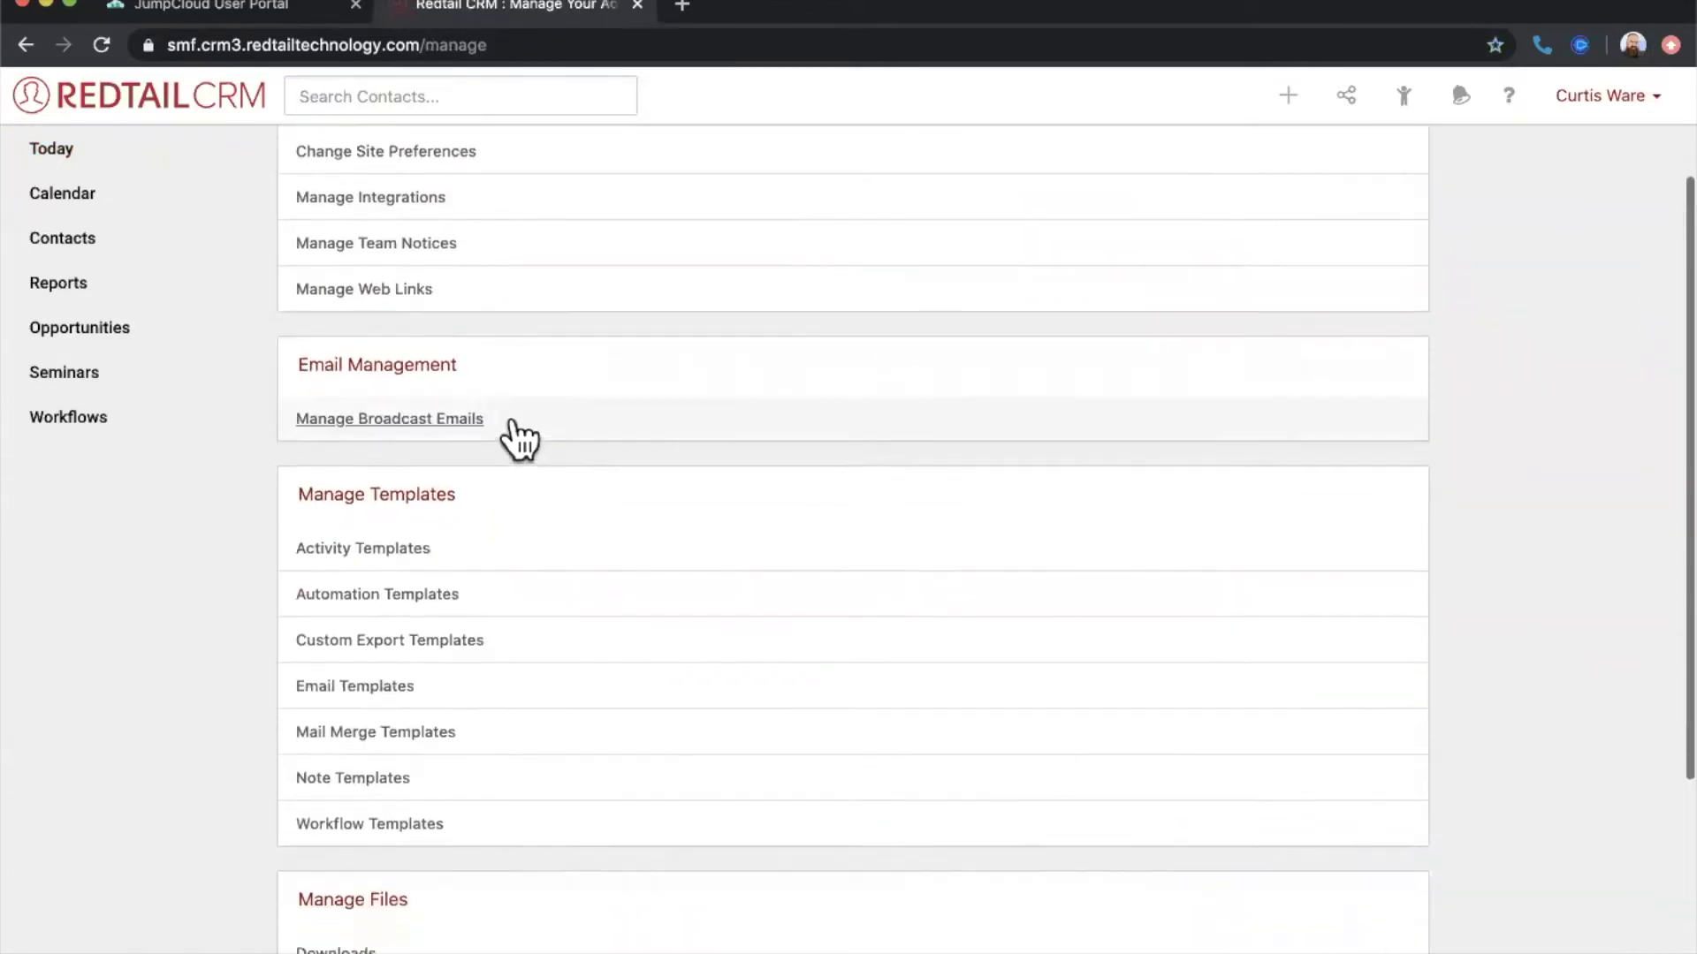
pyautogui.moveTo(295, 366); pyautogui.dragTo(474, 364)
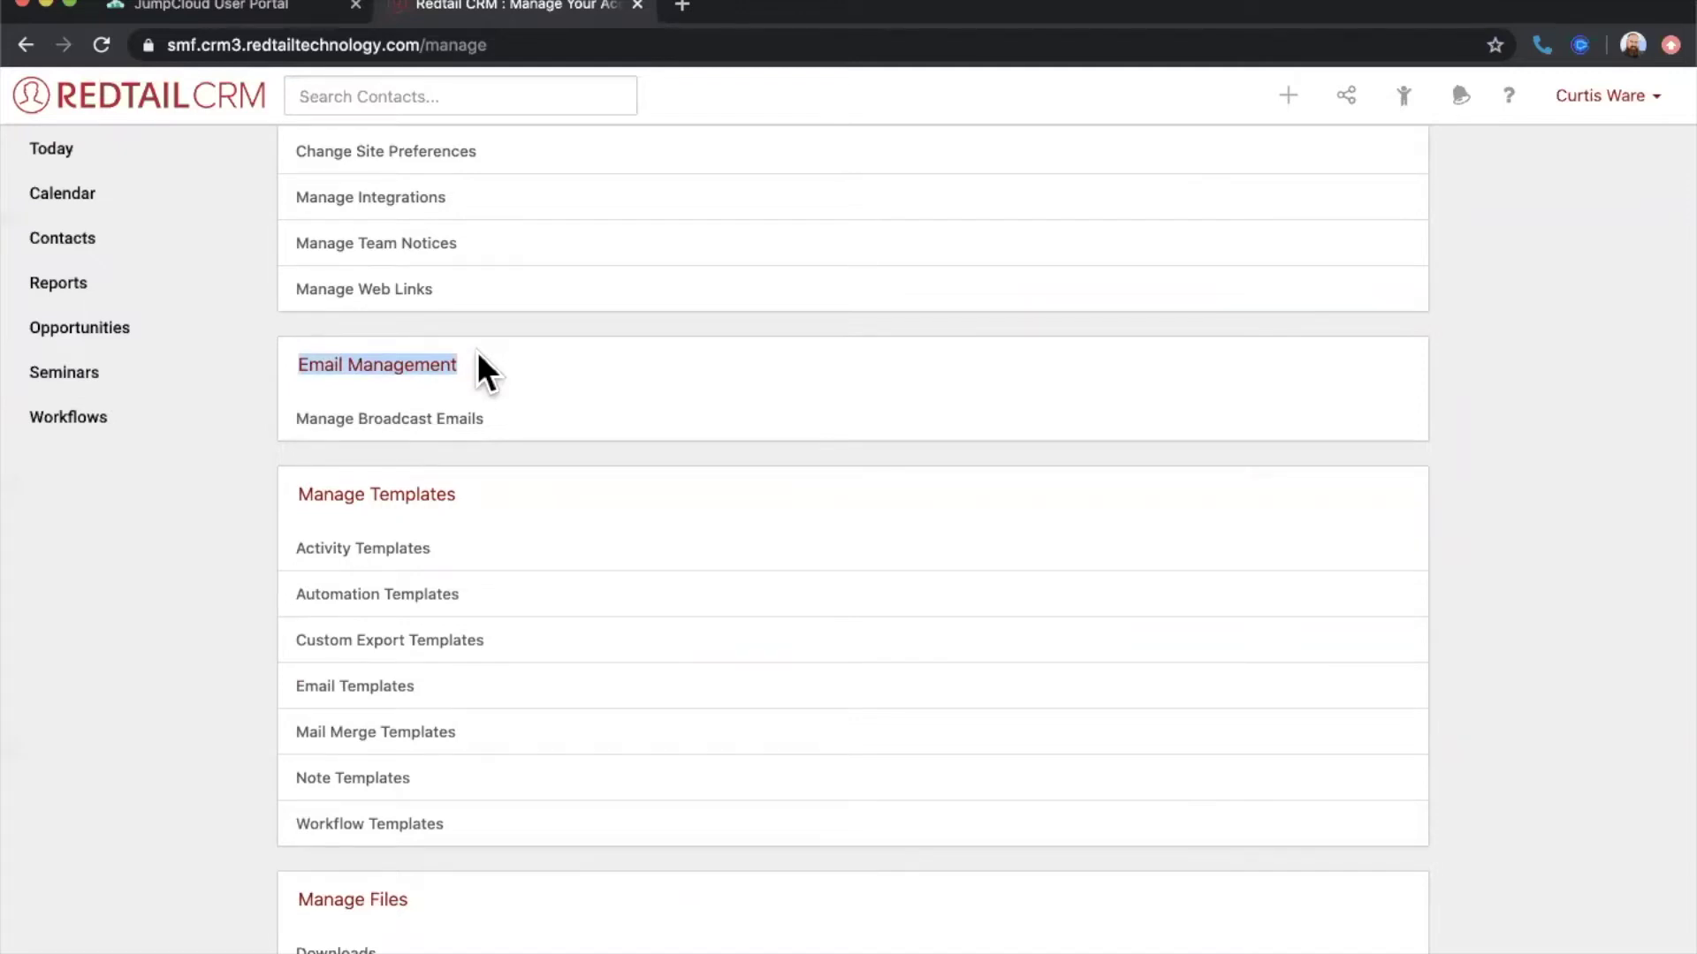
pyautogui.click(487, 359)
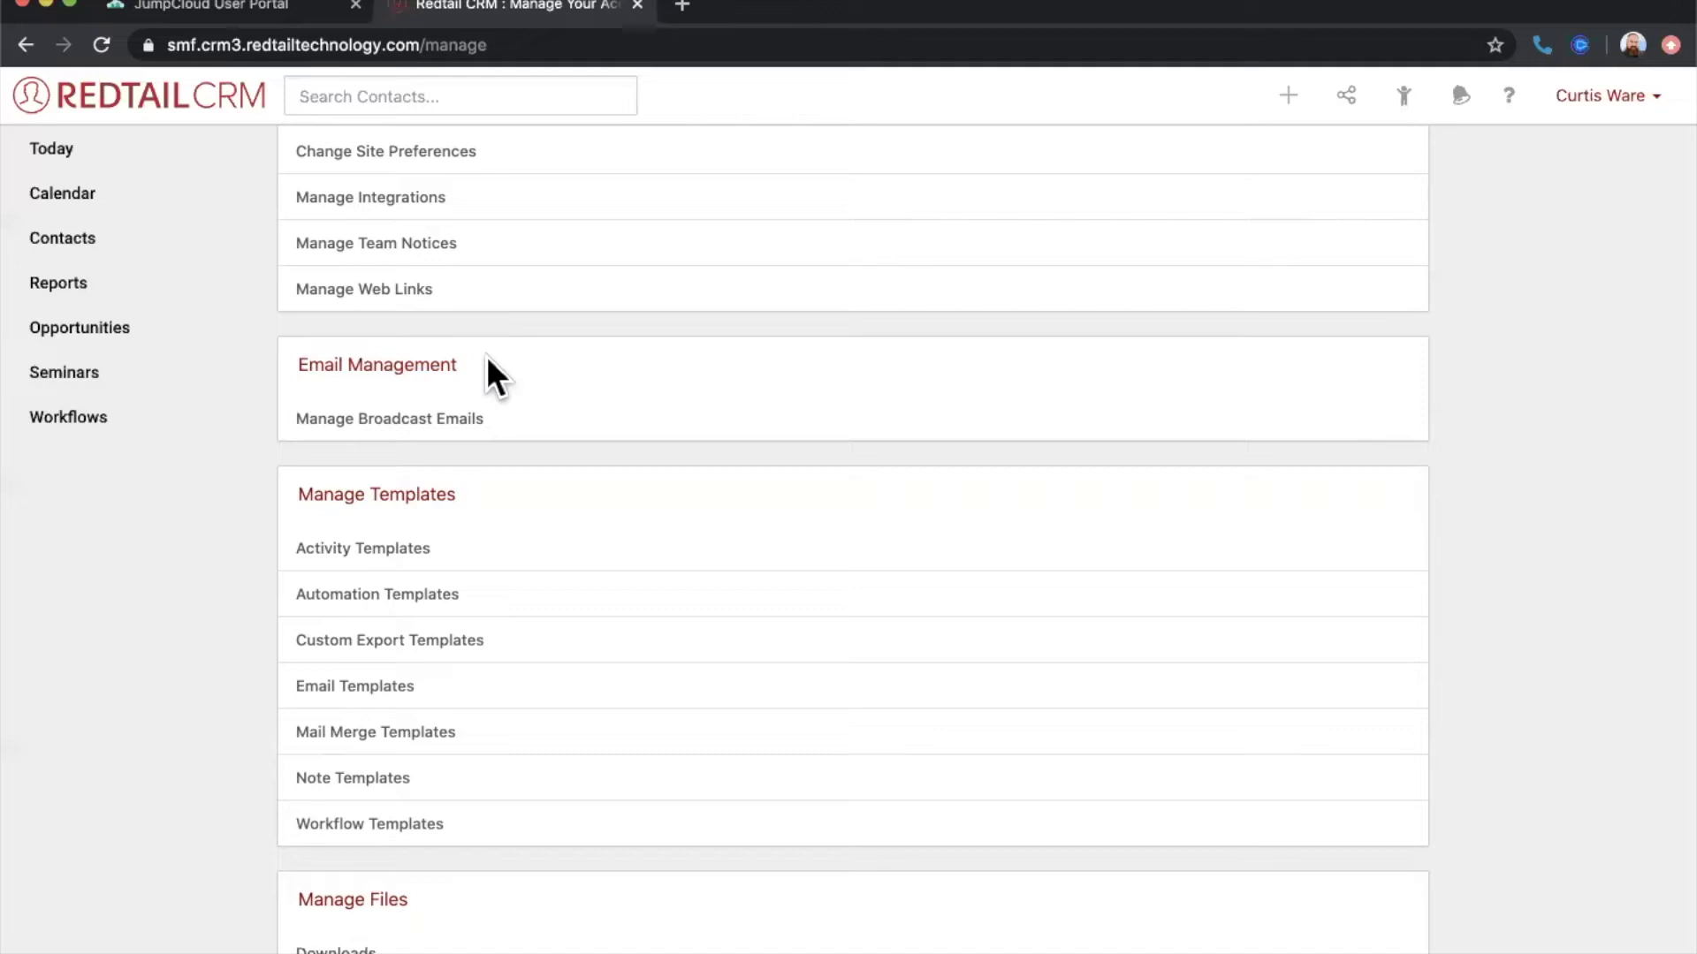
# - Open the completed broadcast email history and examine the failed contacts of the Financial Consultation email sent on 08/10/2021
pyautogui.click(371, 420)
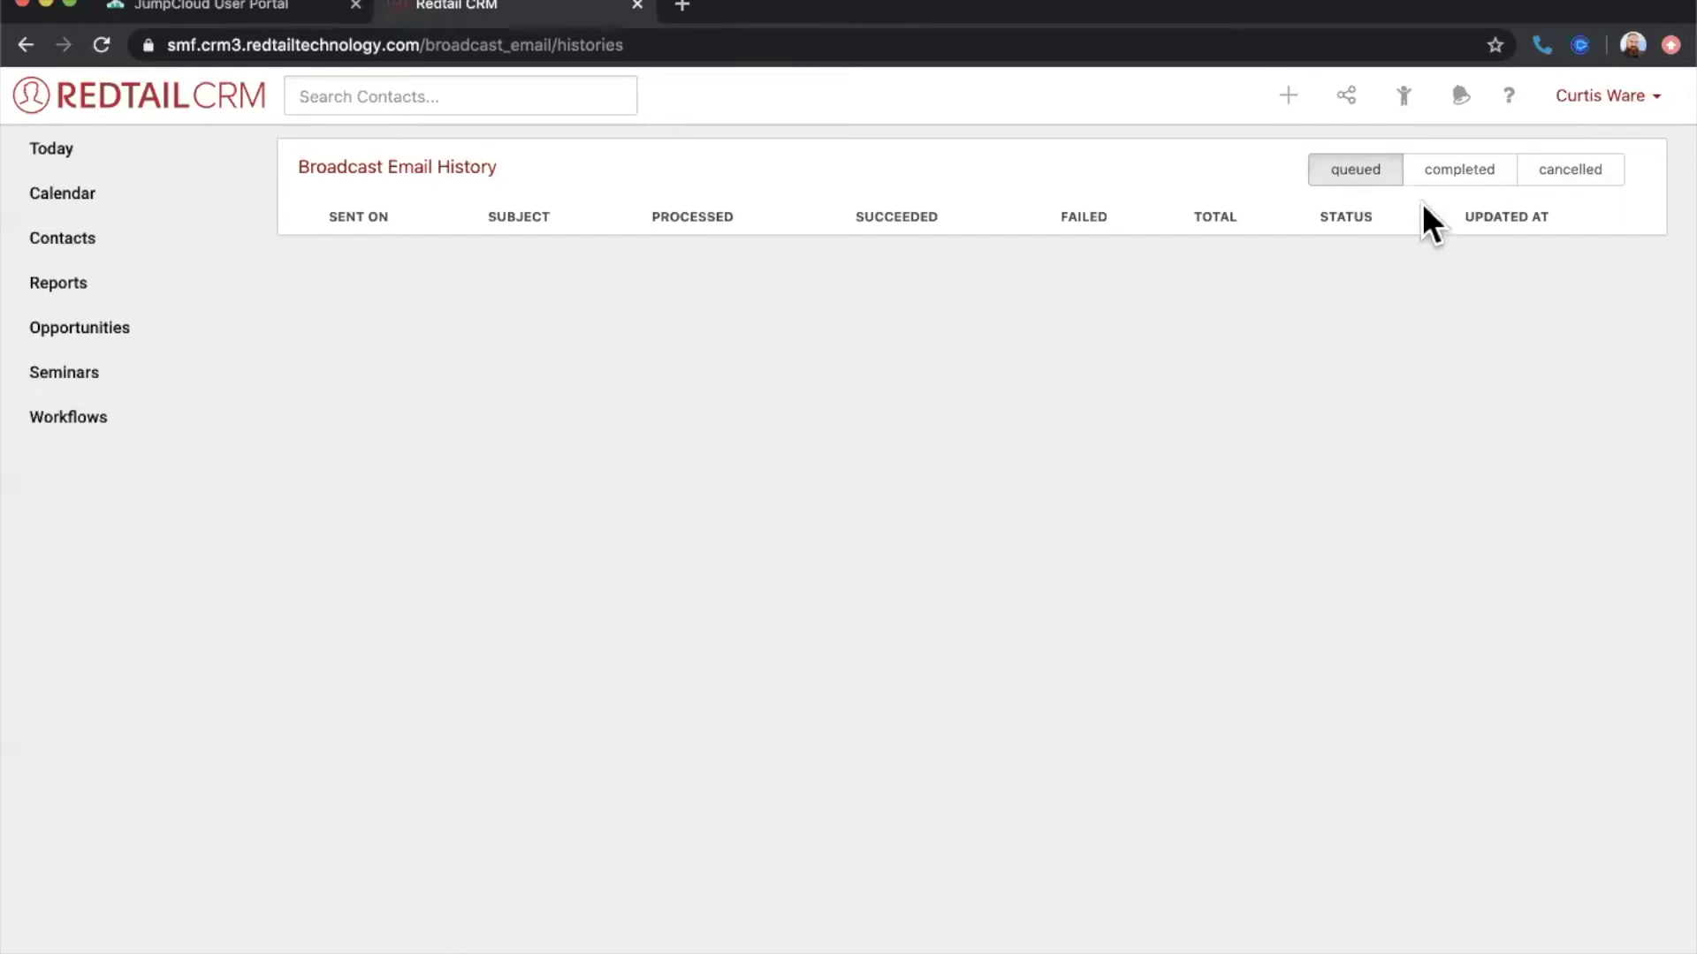
pyautogui.click(1456, 166)
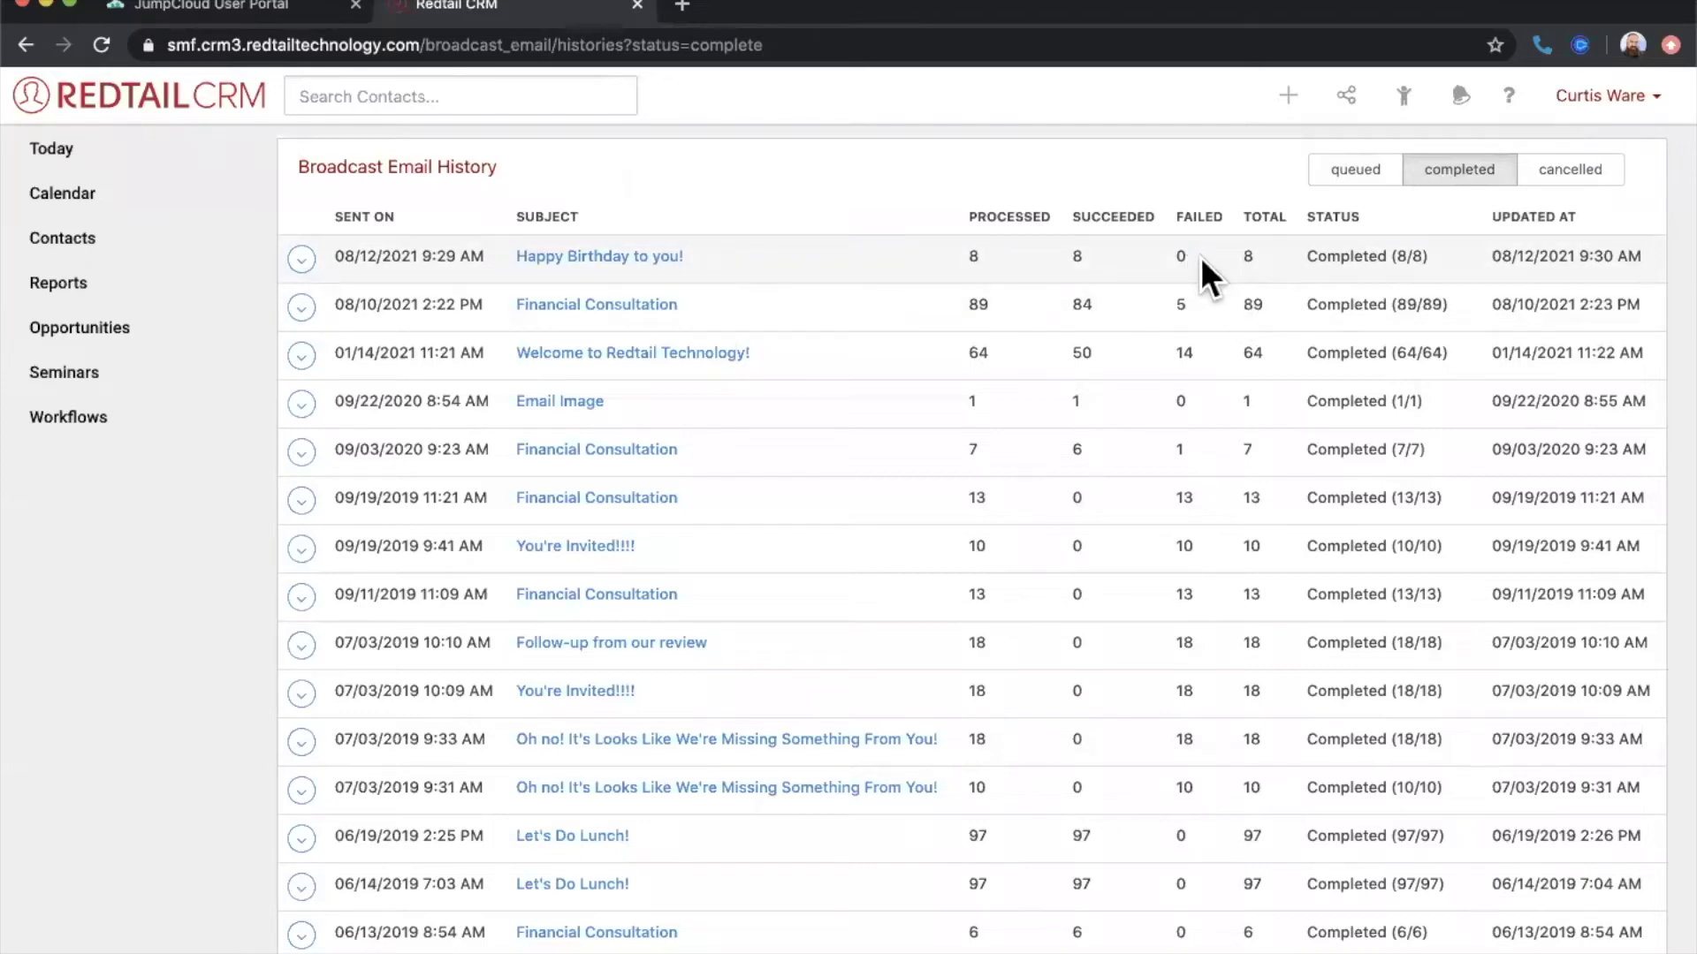
pyautogui.click(655, 307)
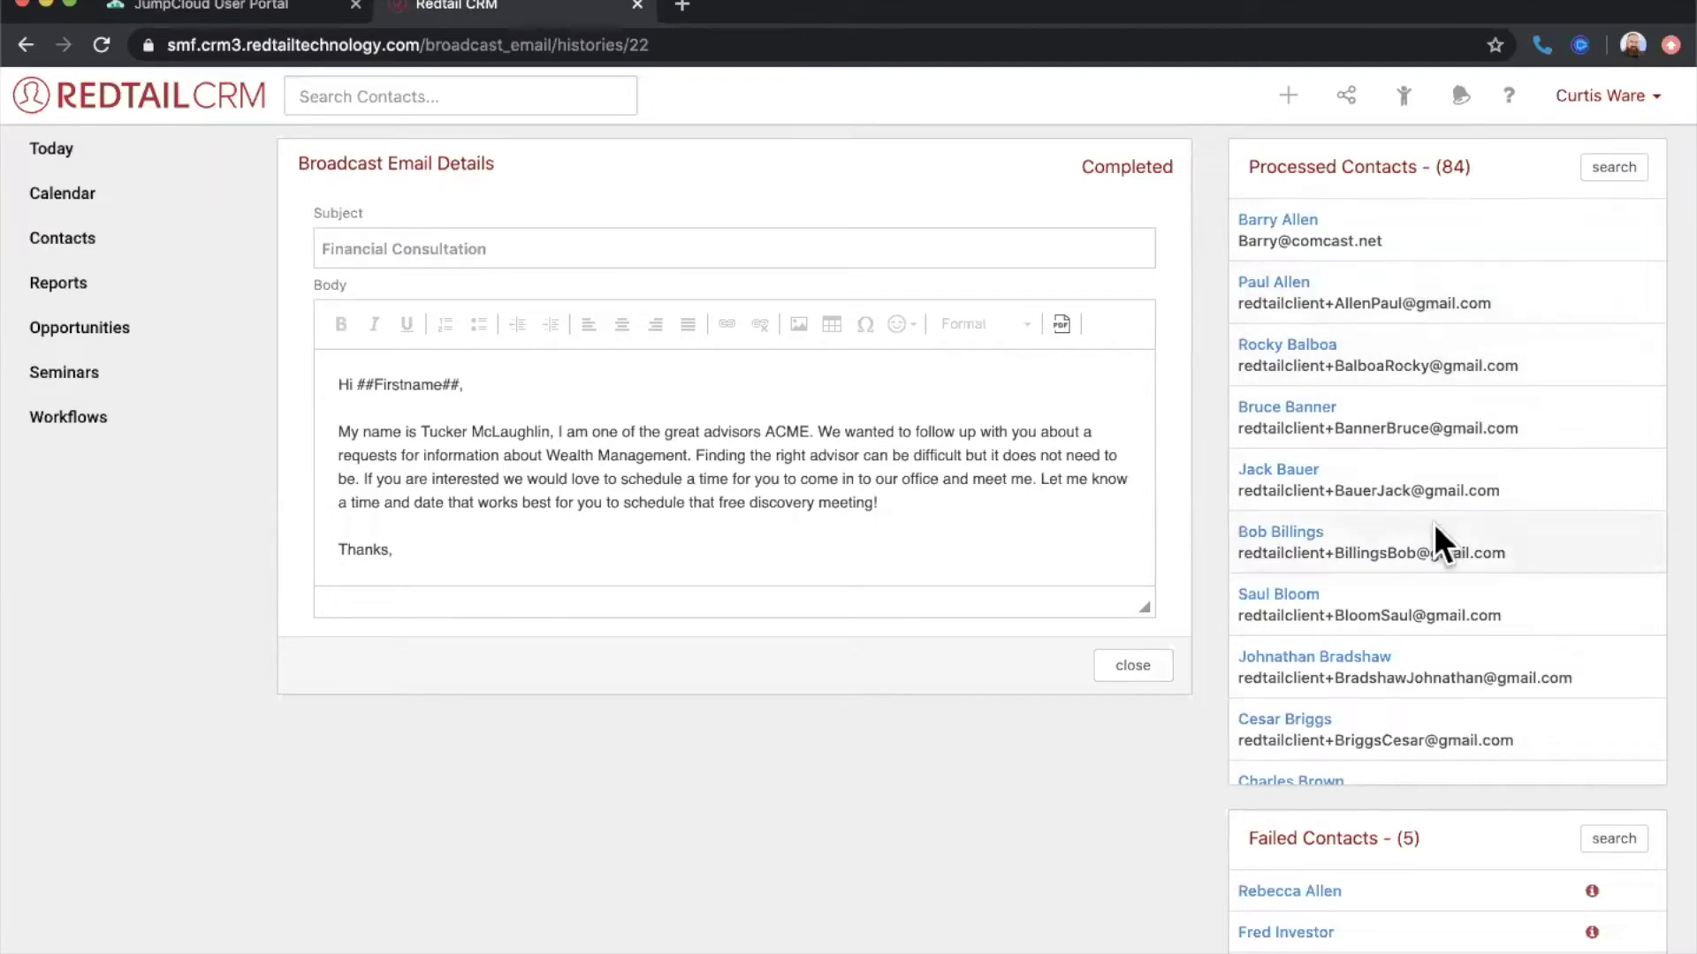
pyautogui.scroll(-3, 1217, 760)
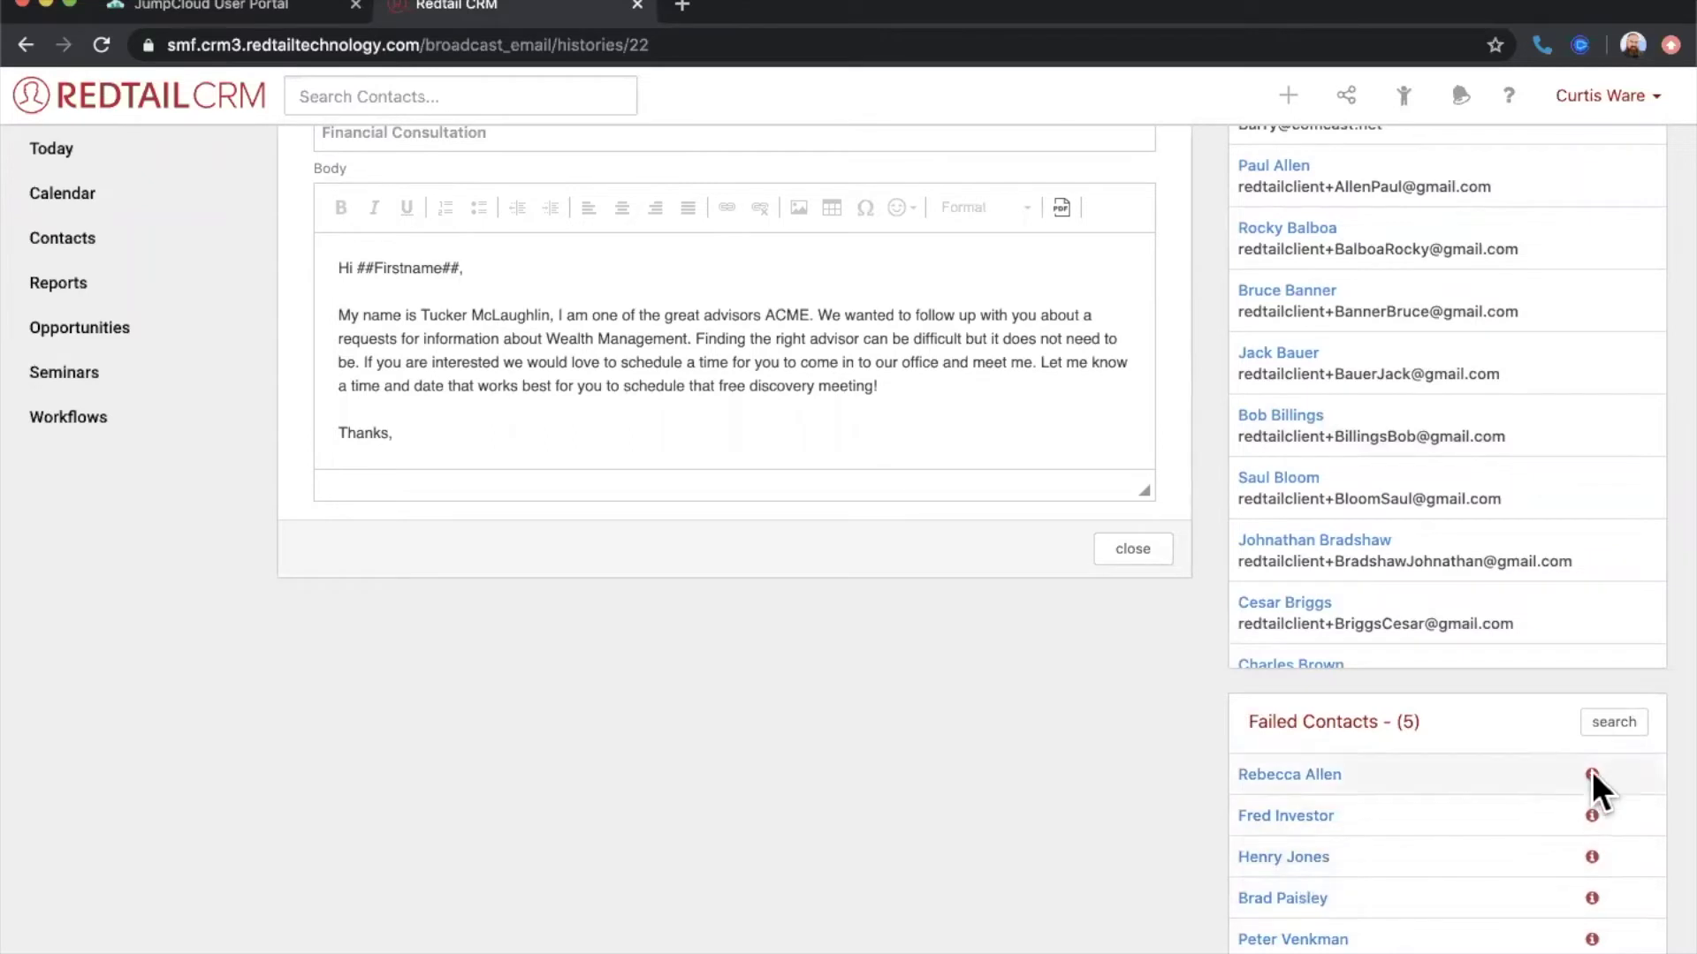
# - Examine the error indicators in the email's Failed Contacts list and open those contacts as search results
pyautogui.moveTo(1594, 771)
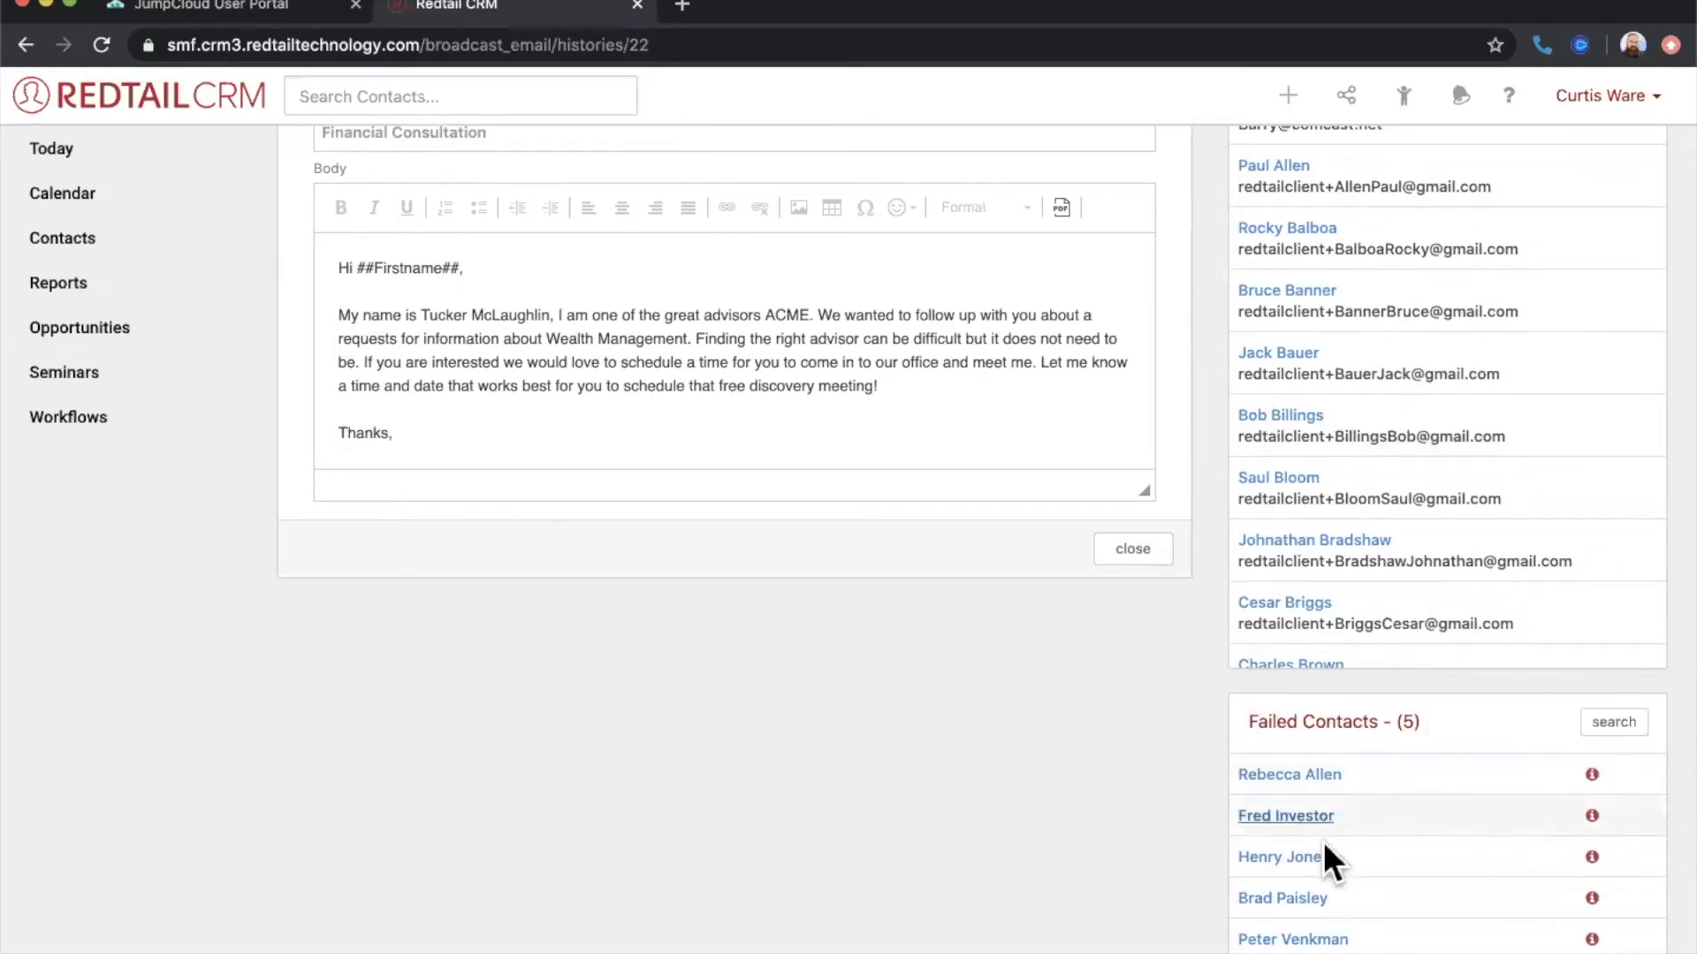
pyautogui.moveTo(1588, 819)
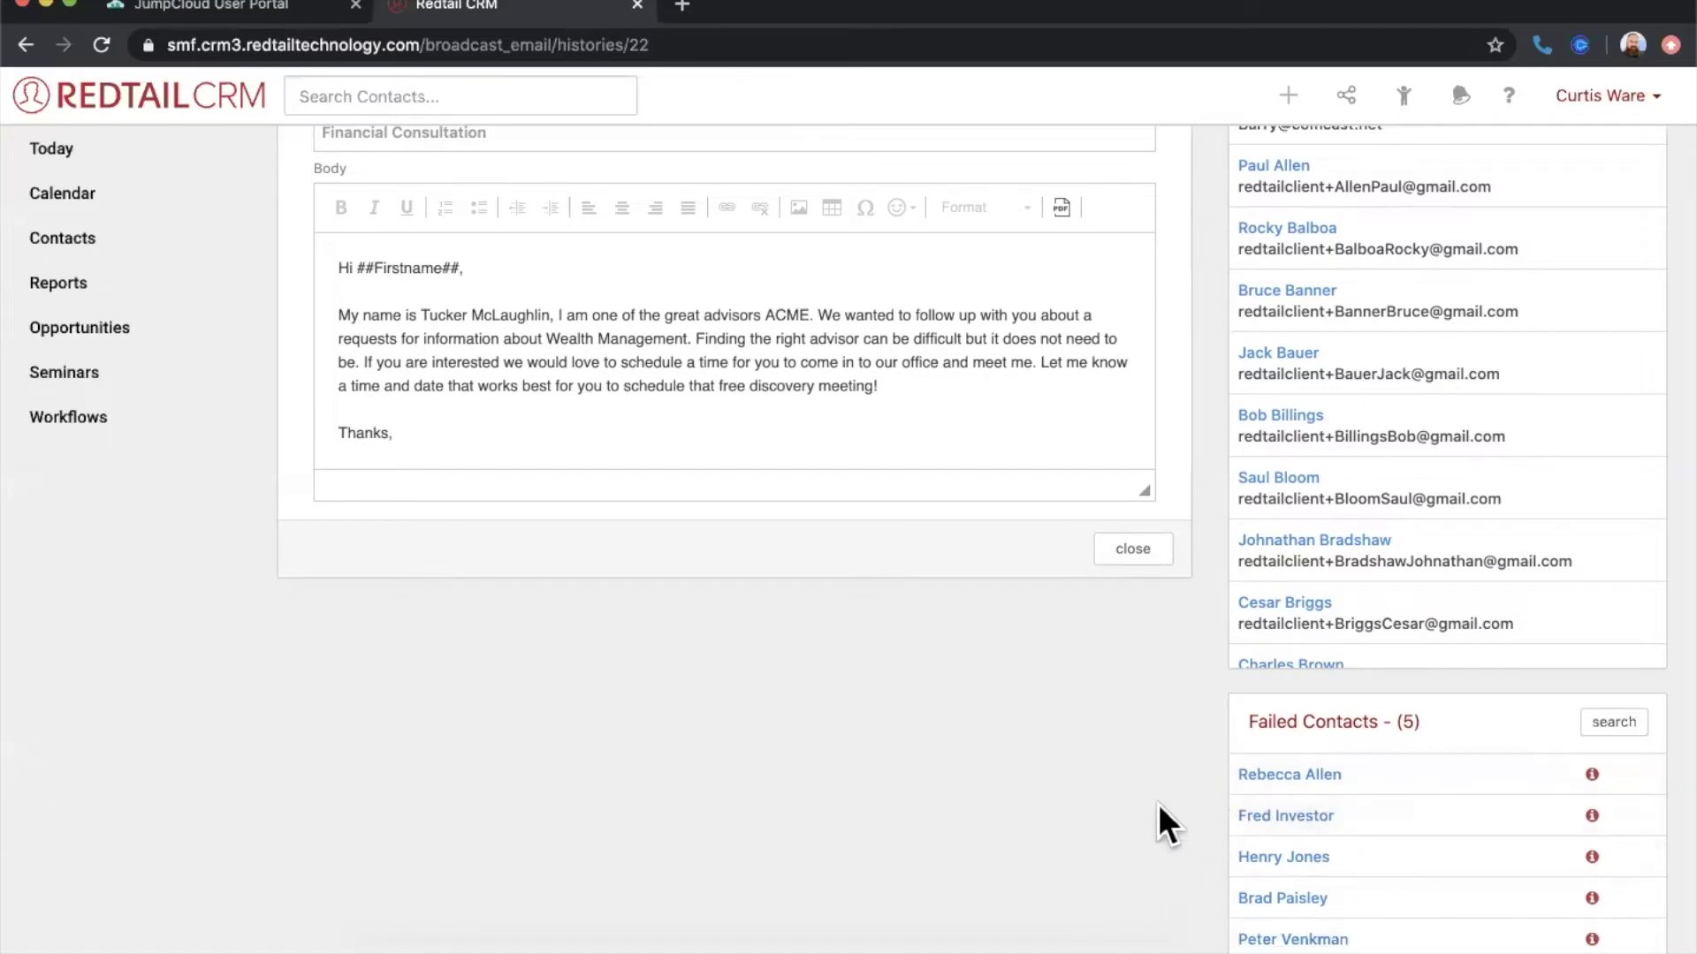
pyautogui.click(1614, 723)
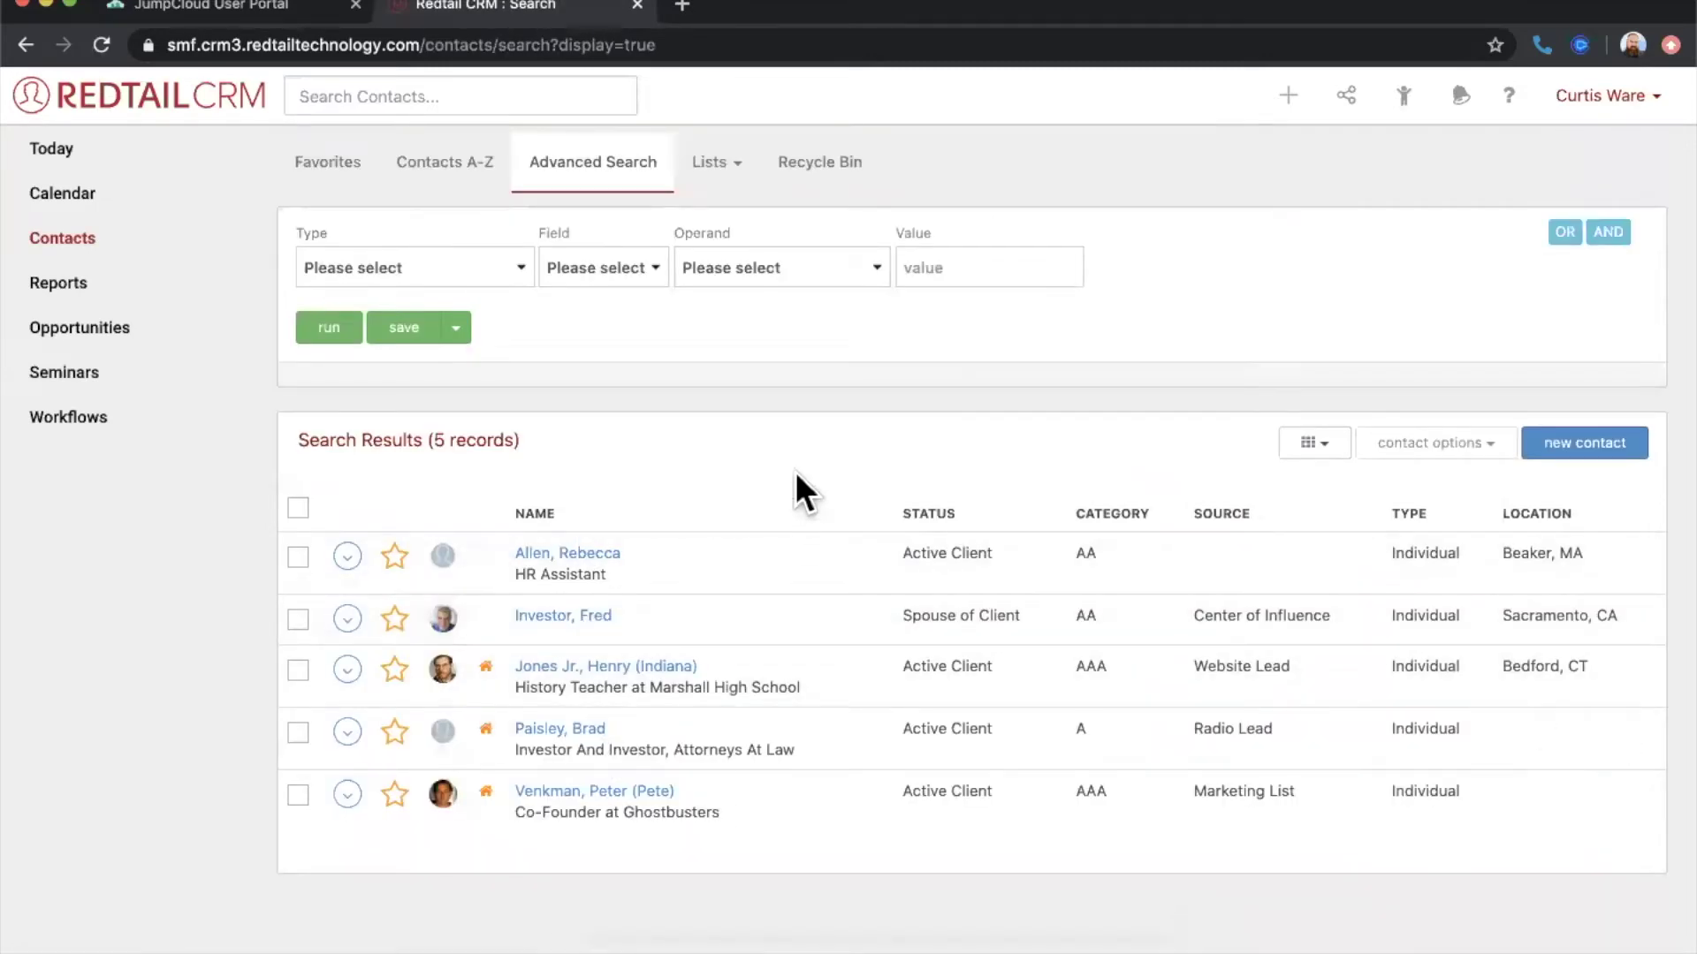
# - Return to the Manage Your Account page and examine the Manage Templates section
pyautogui.click(1617, 104)
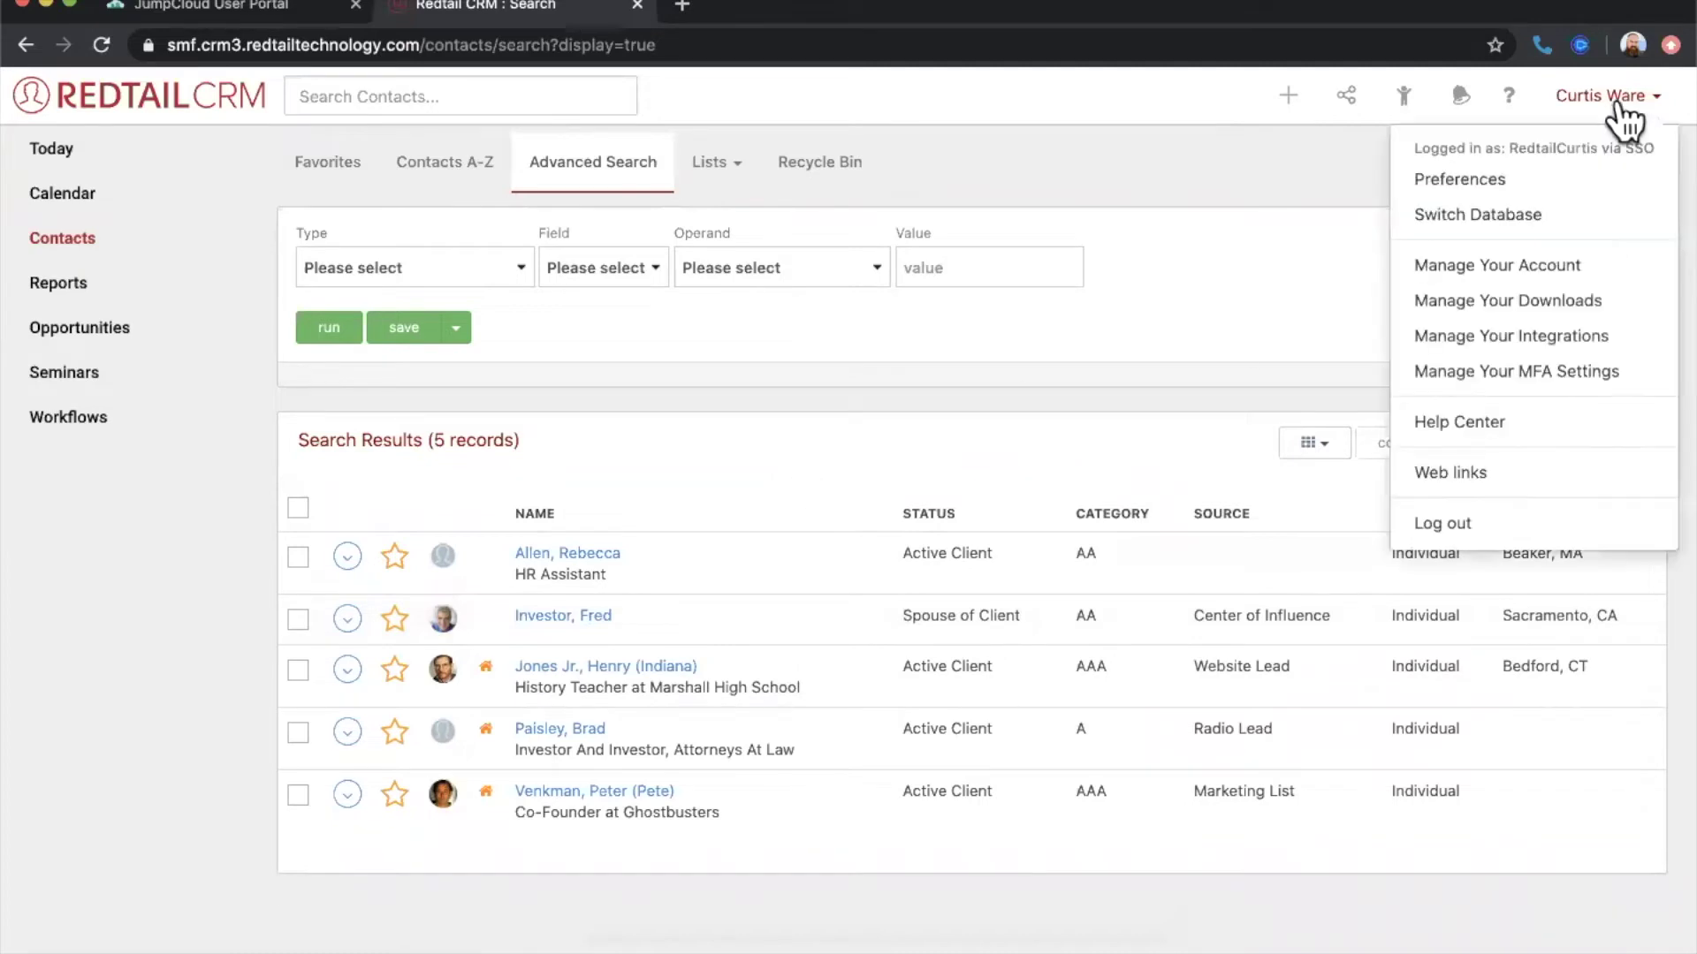
pyautogui.click(1511, 265)
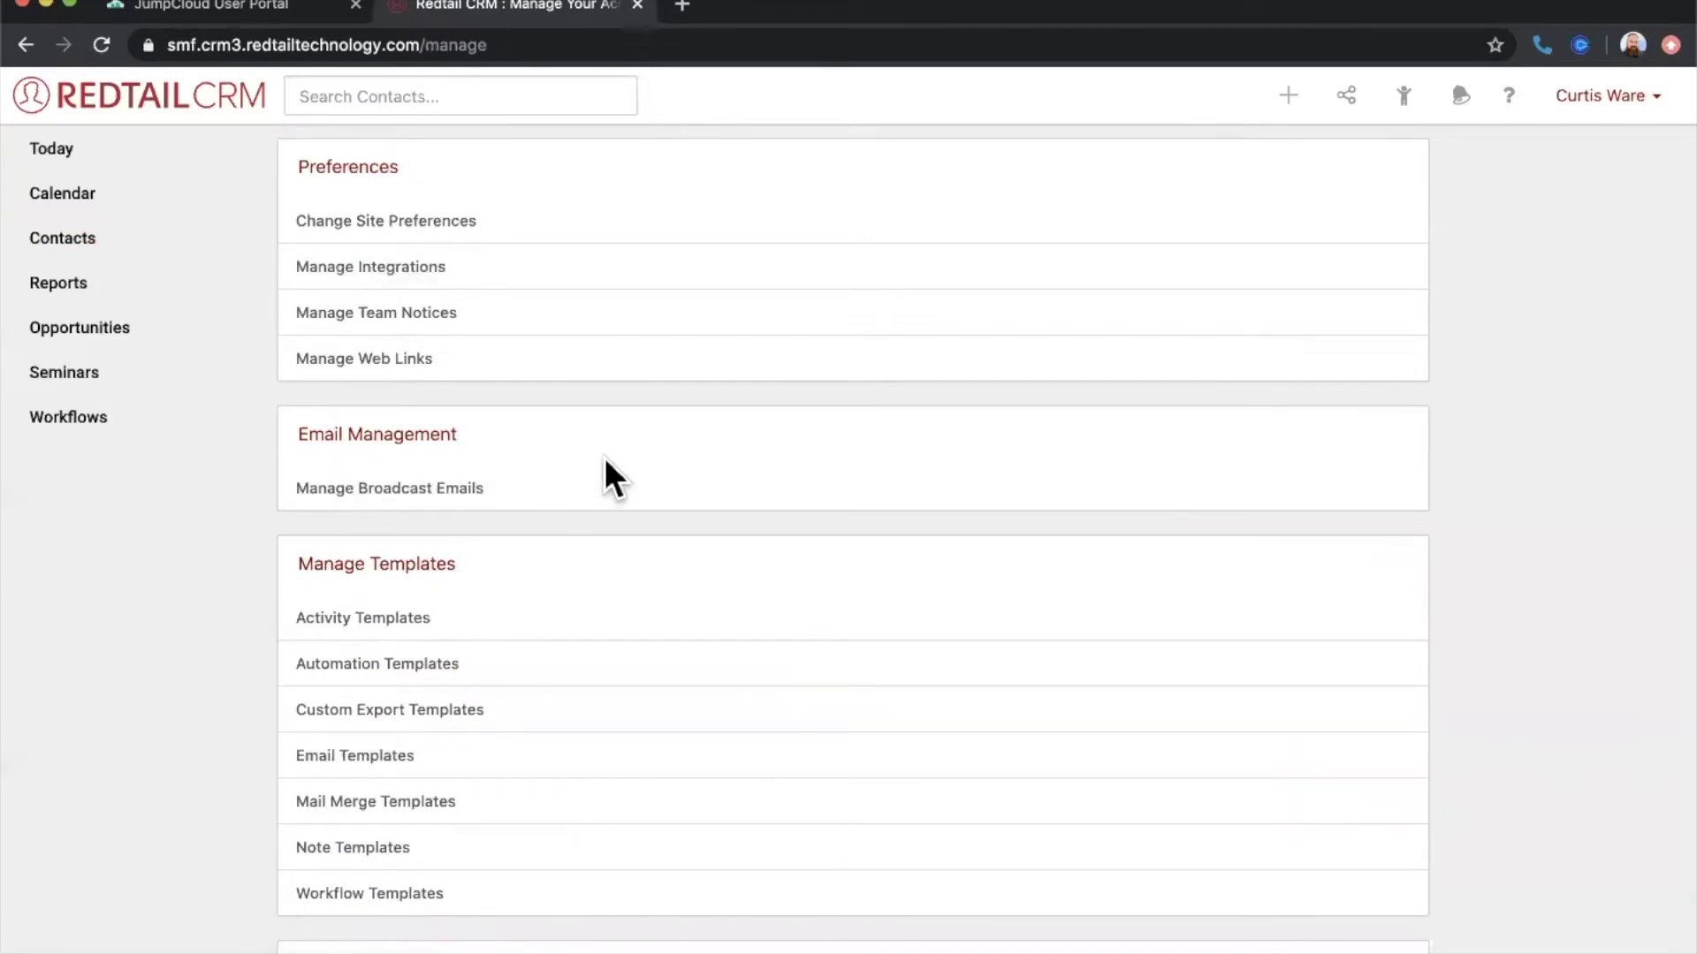
pyautogui.scroll(-3, 604, 459)
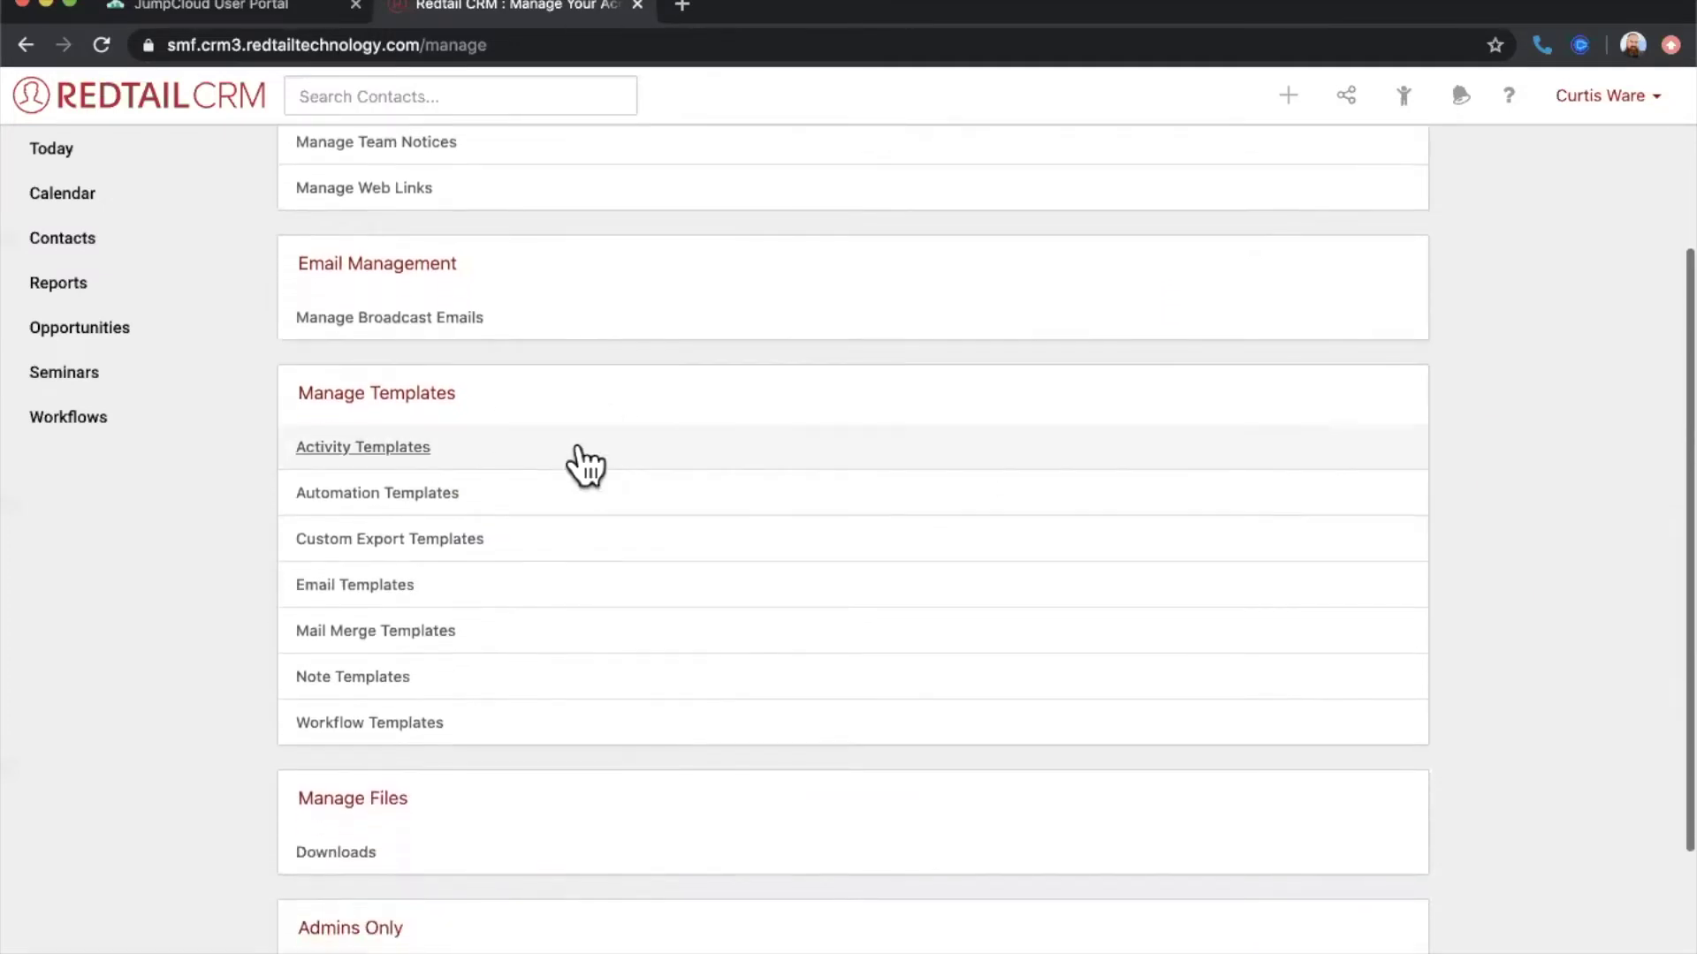
pyautogui.moveTo(294, 393); pyautogui.dragTo(410, 380)
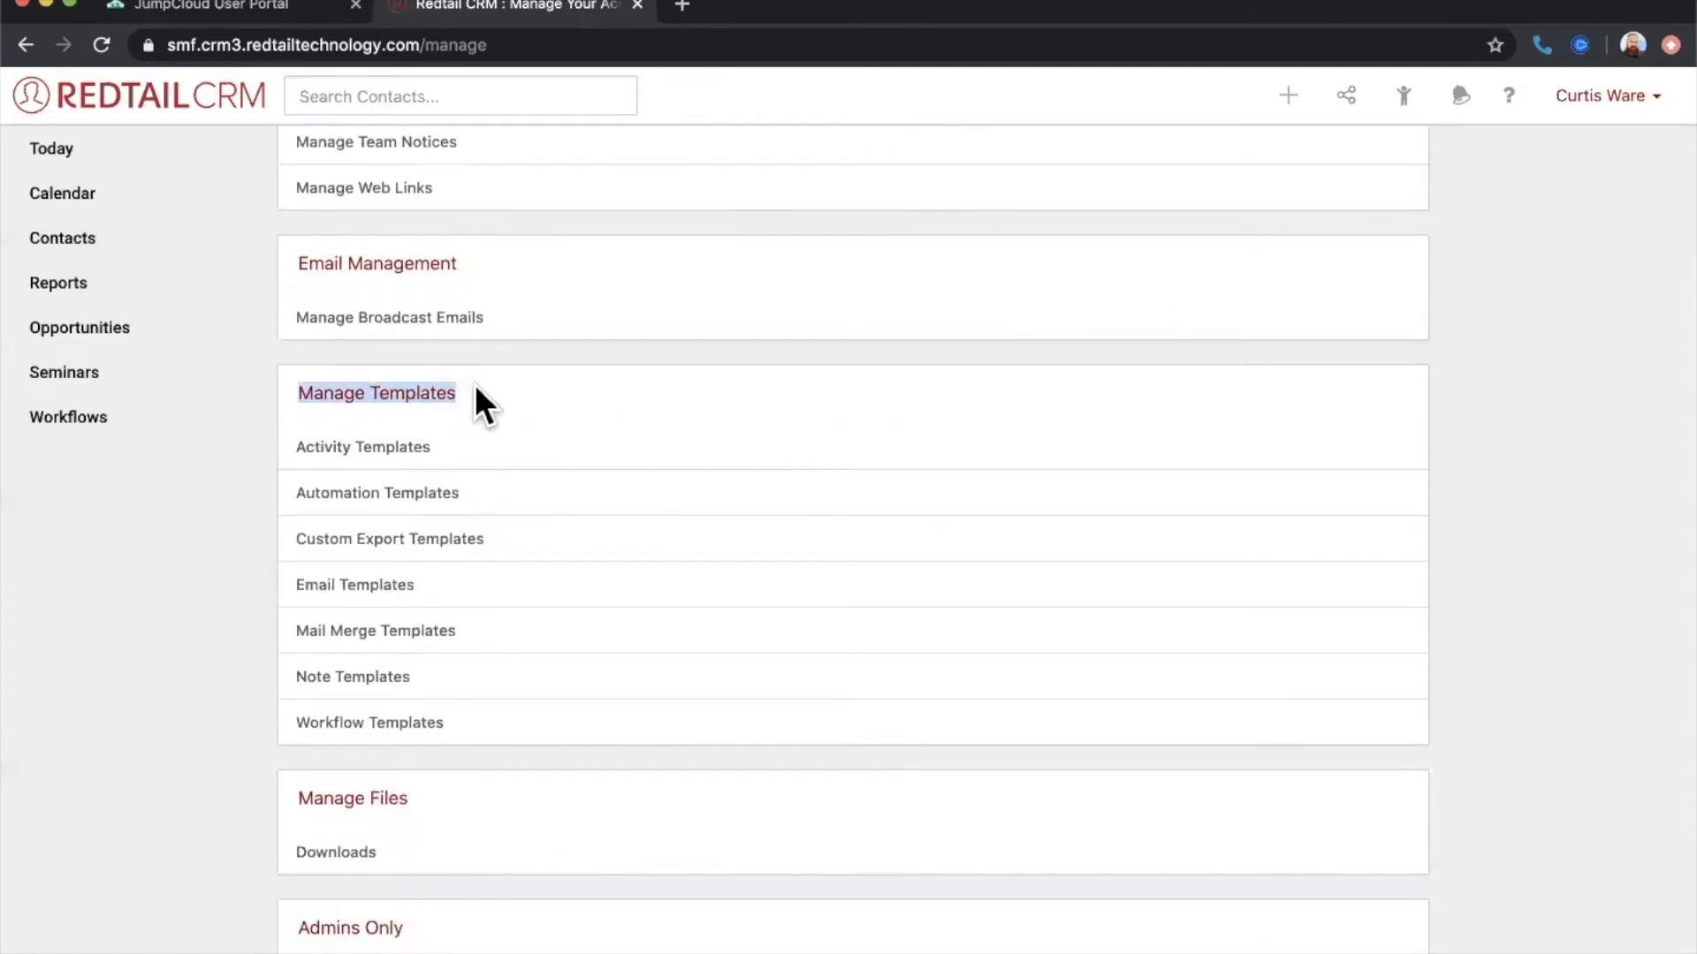
pyautogui.click(493, 399)
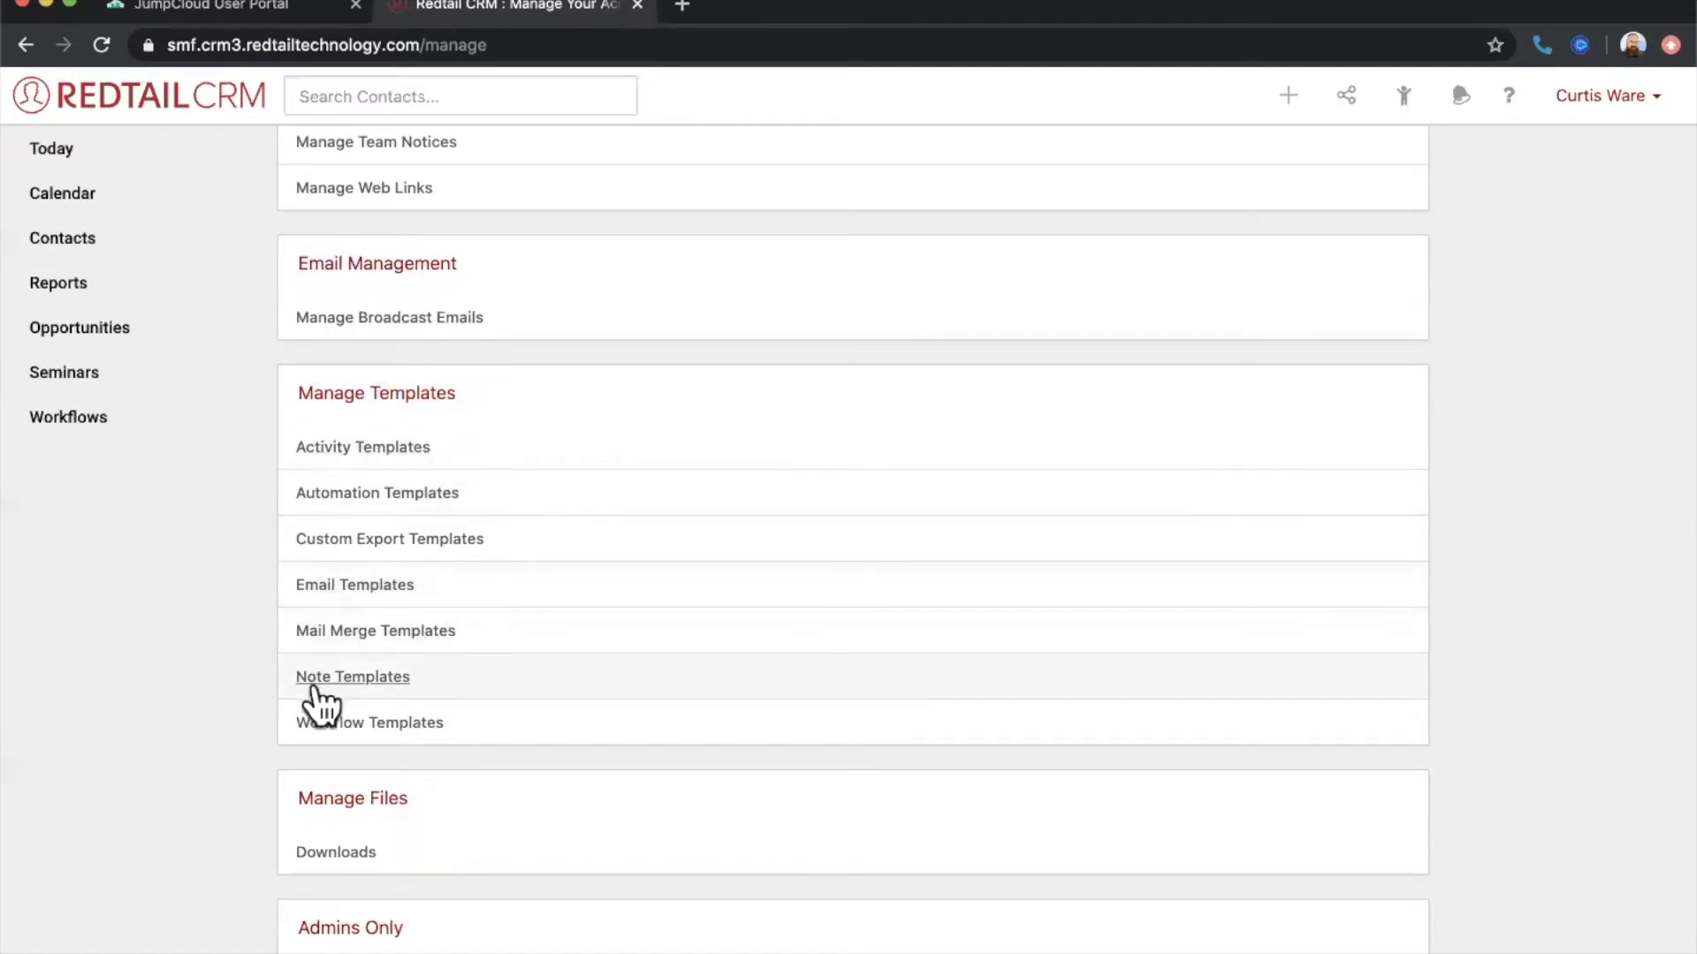
# - Open the Note Templates list, examine the fields of a blank Compose Note Template form, and close the form
pyautogui.click(365, 681)
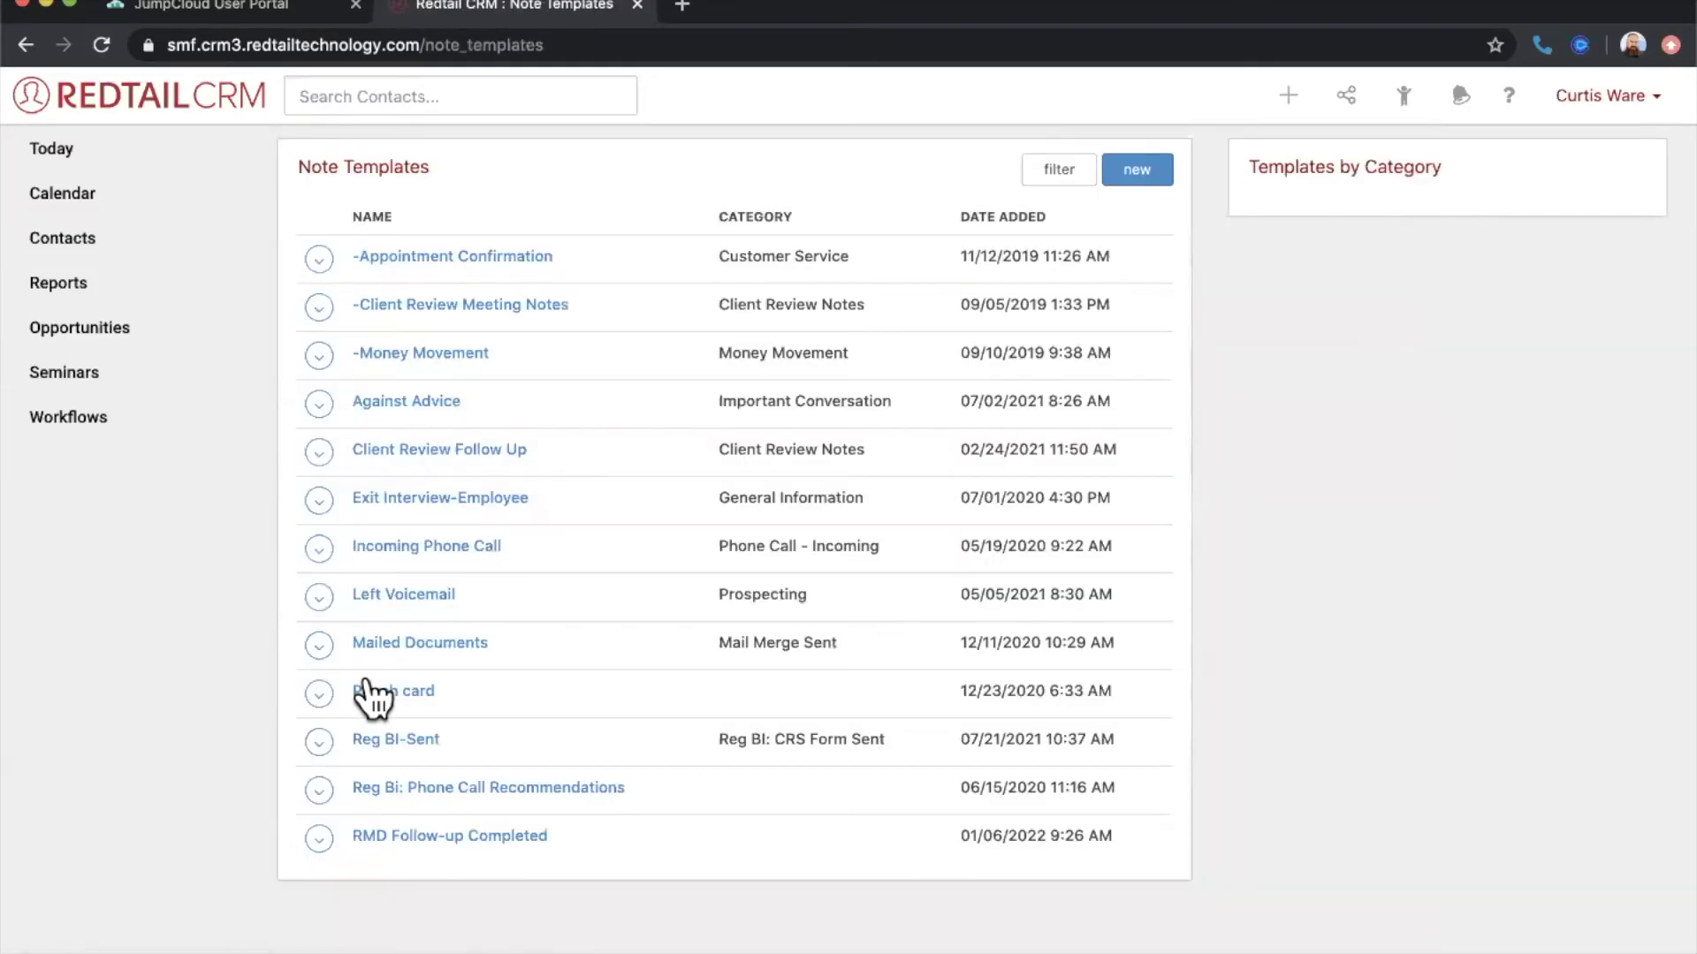
pyautogui.click(1149, 182)
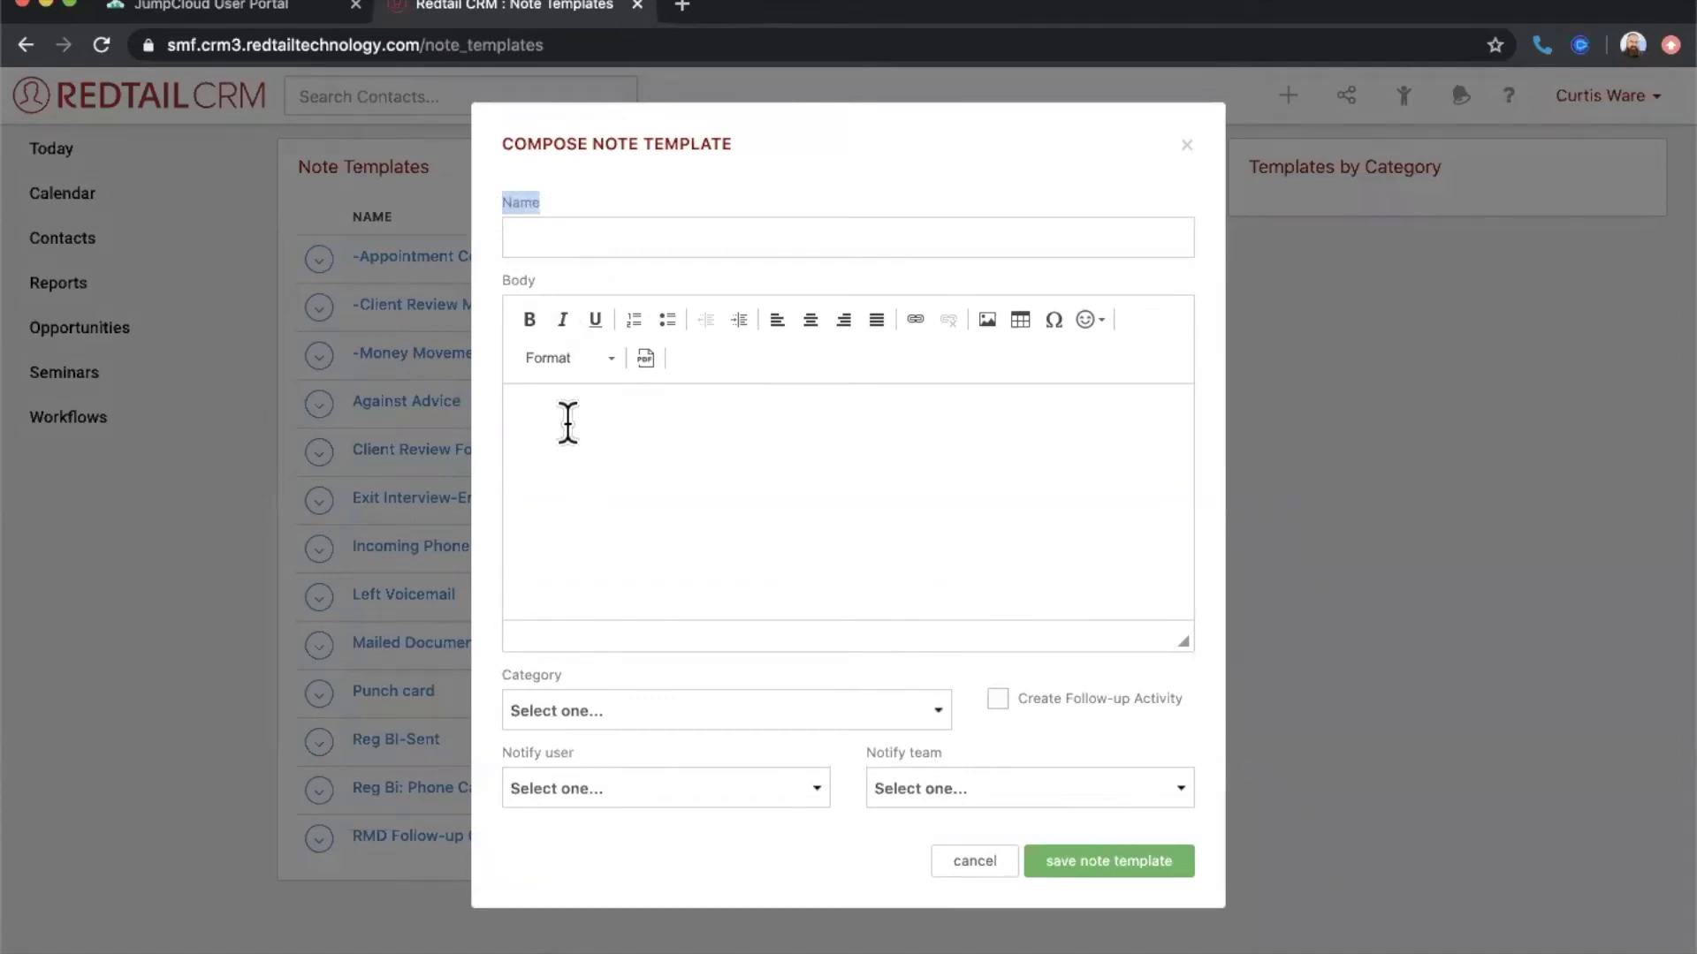
pyautogui.click(600, 439)
pyautogui.moveTo(574, 685); pyautogui.dragTo(515, 676)
pyautogui.click(597, 664)
pyautogui.click(1188, 144)
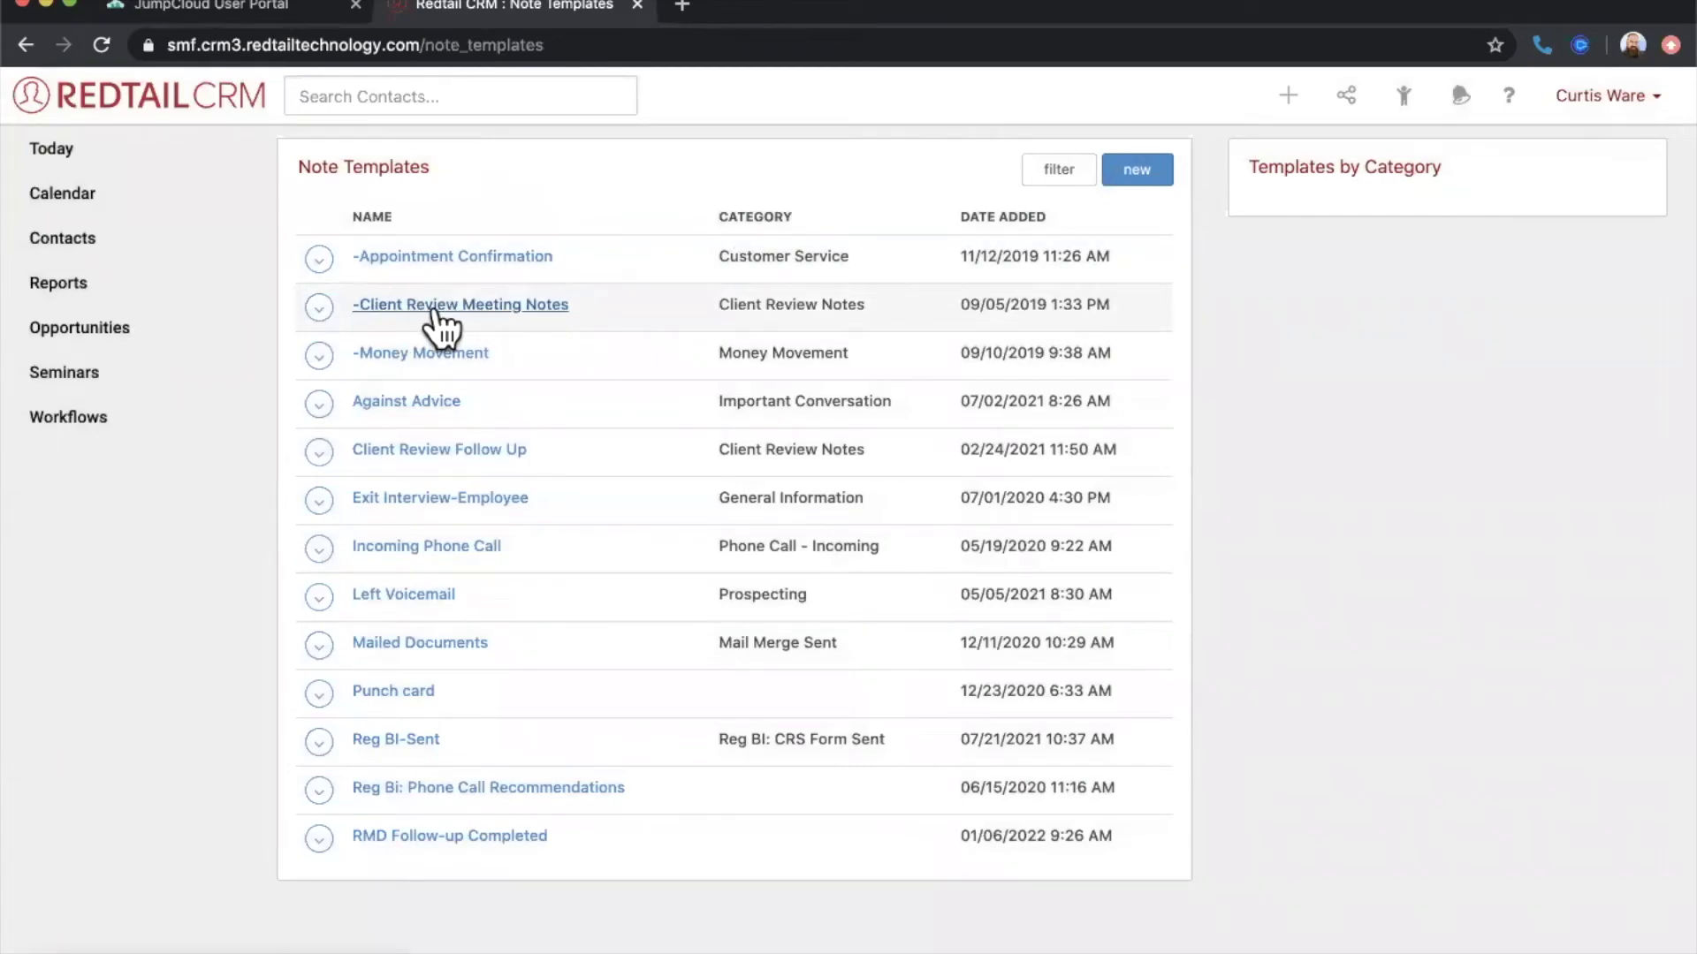
# - Open the -Client Review Meeting Notes template, examine its numbered questions and category, and close it without updating
pyautogui.click(435, 309)
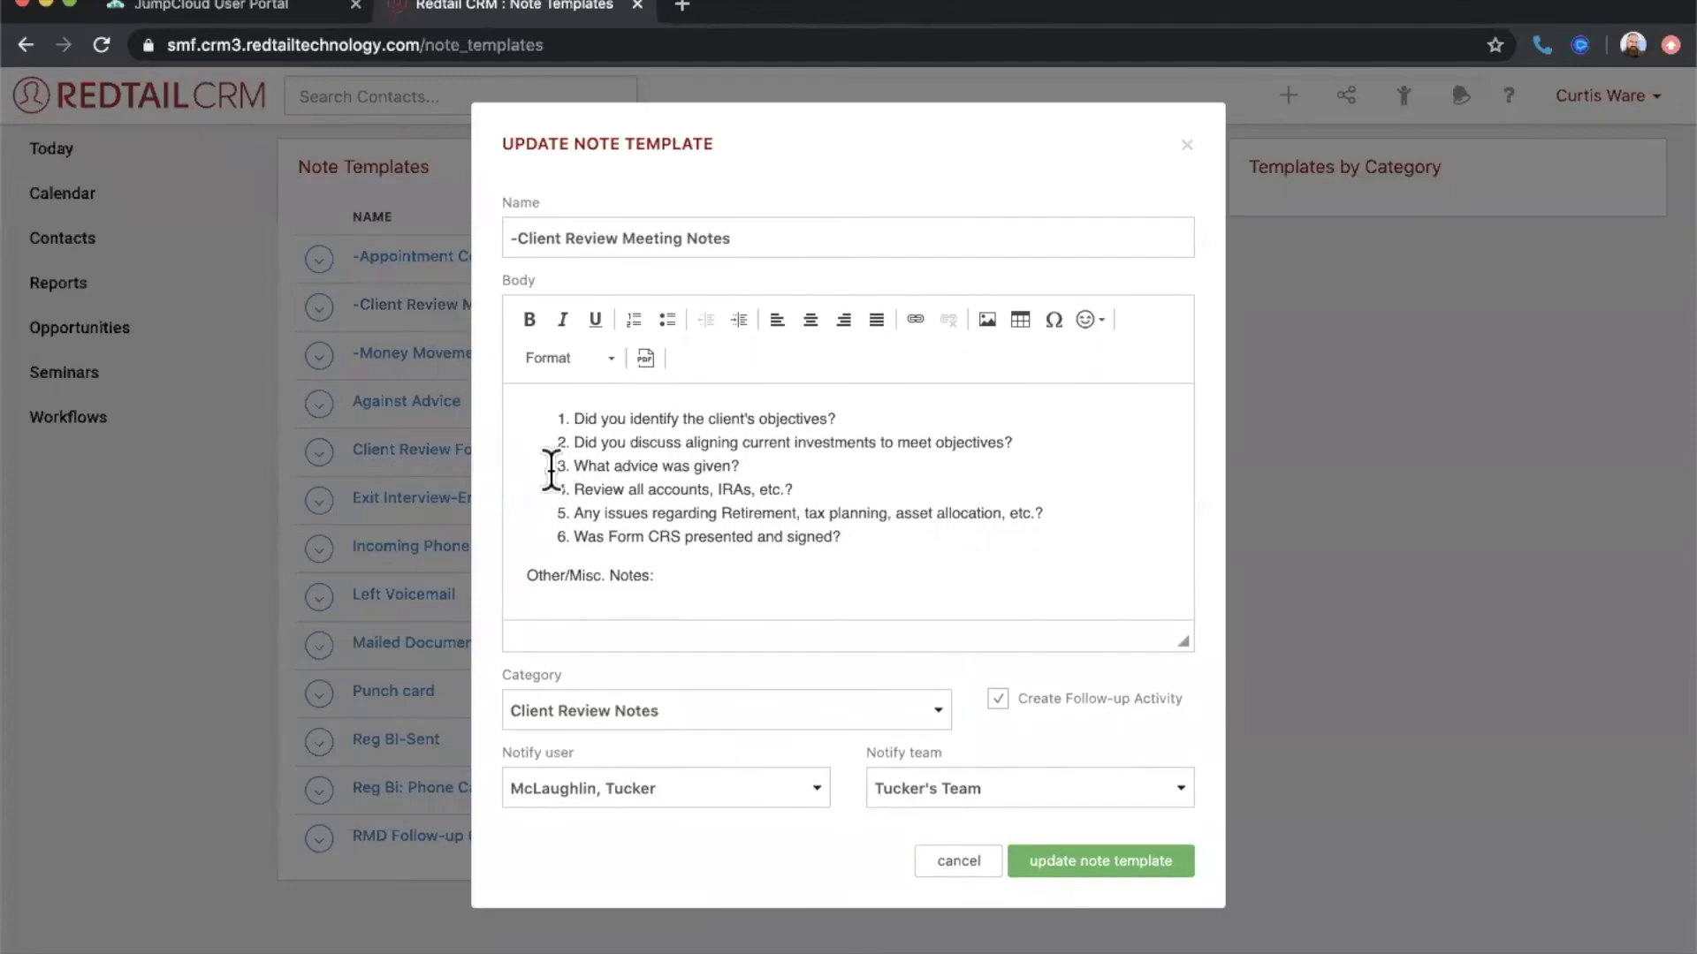
pyautogui.moveTo(572, 418); pyautogui.dragTo(719, 533)
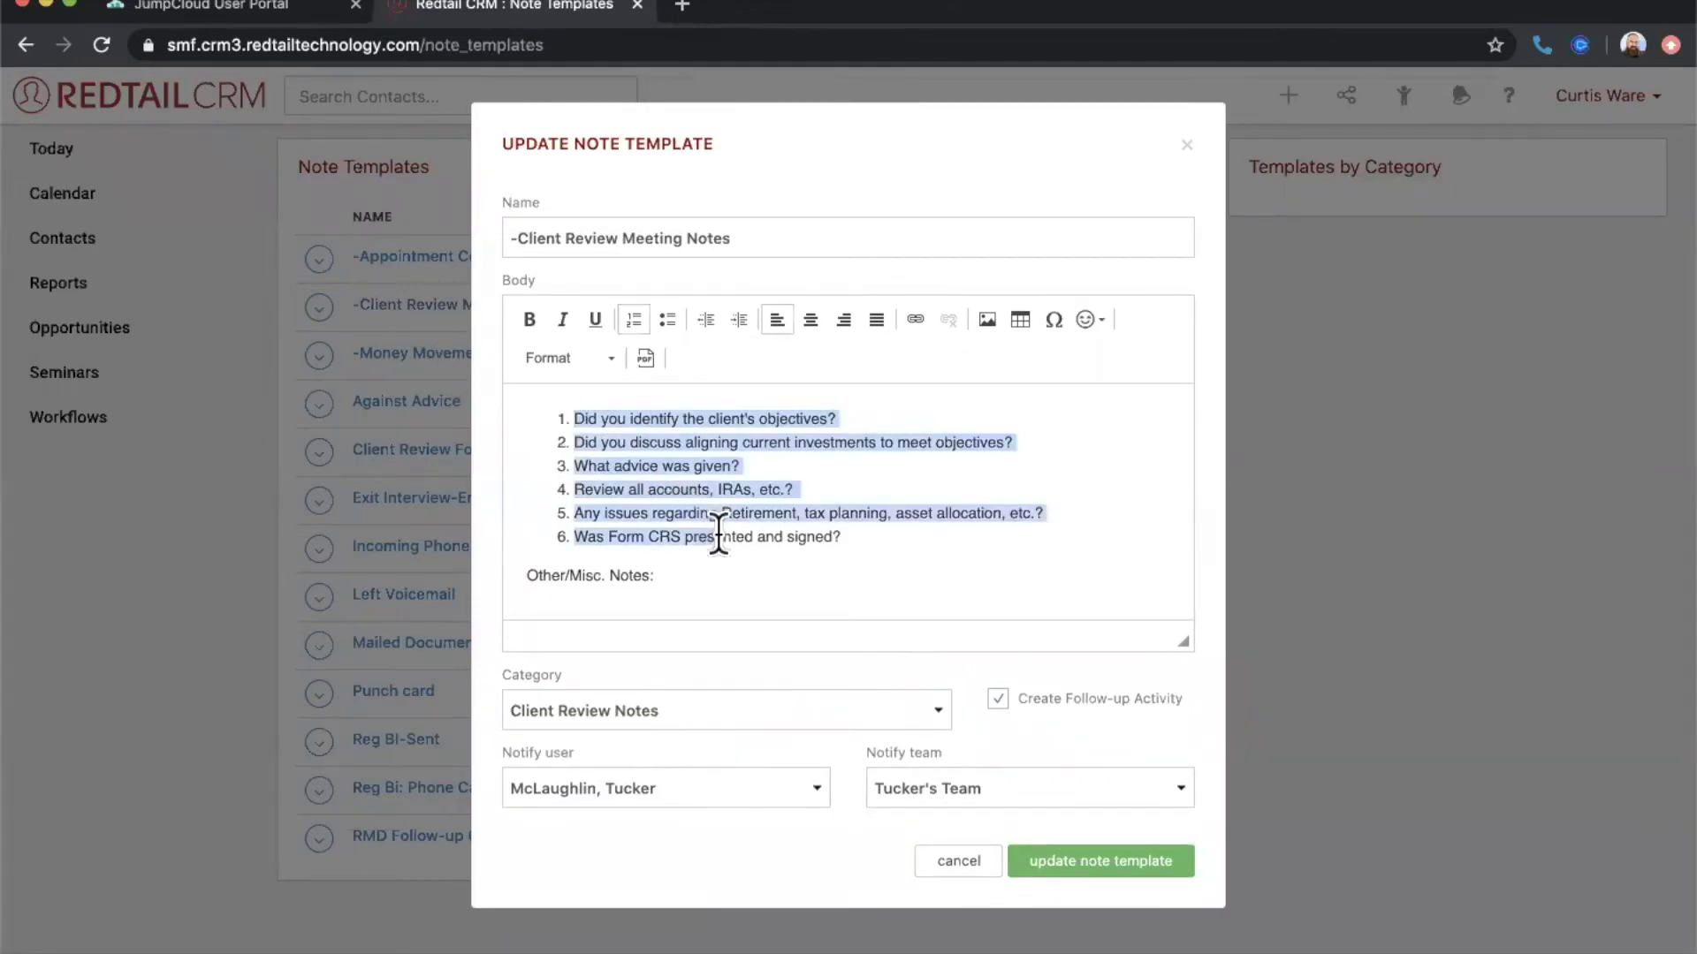
pyautogui.click(665, 575)
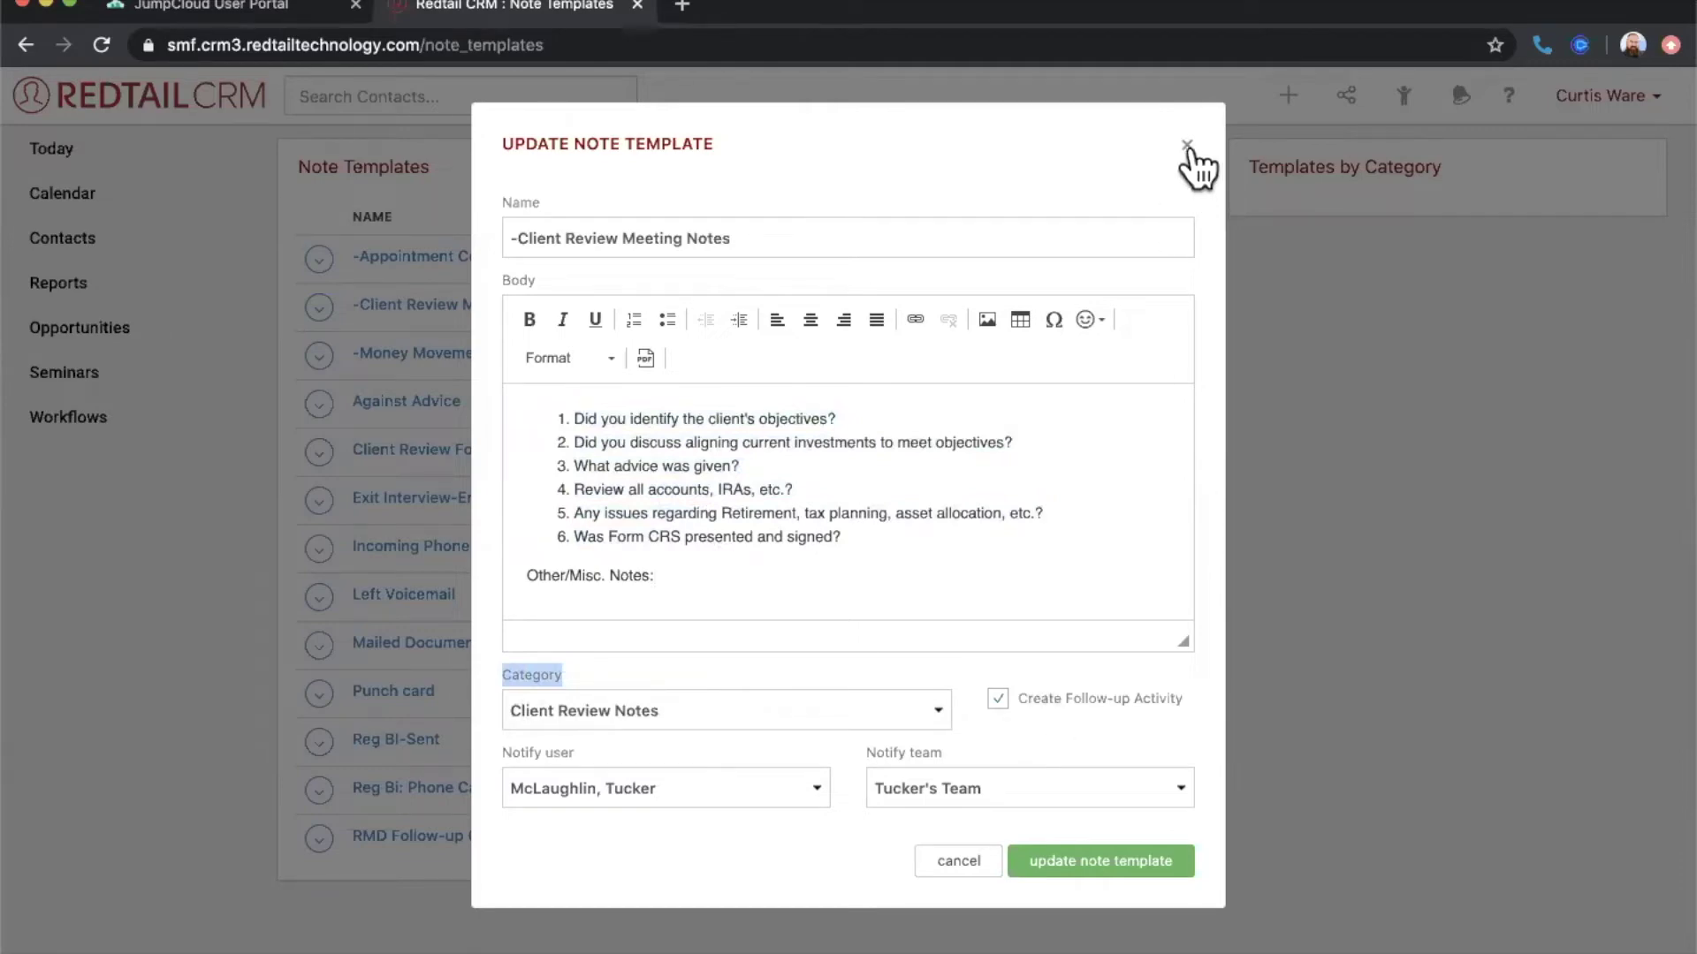
pyautogui.scroll(-2, 1195, 163)
pyautogui.press('Escape')
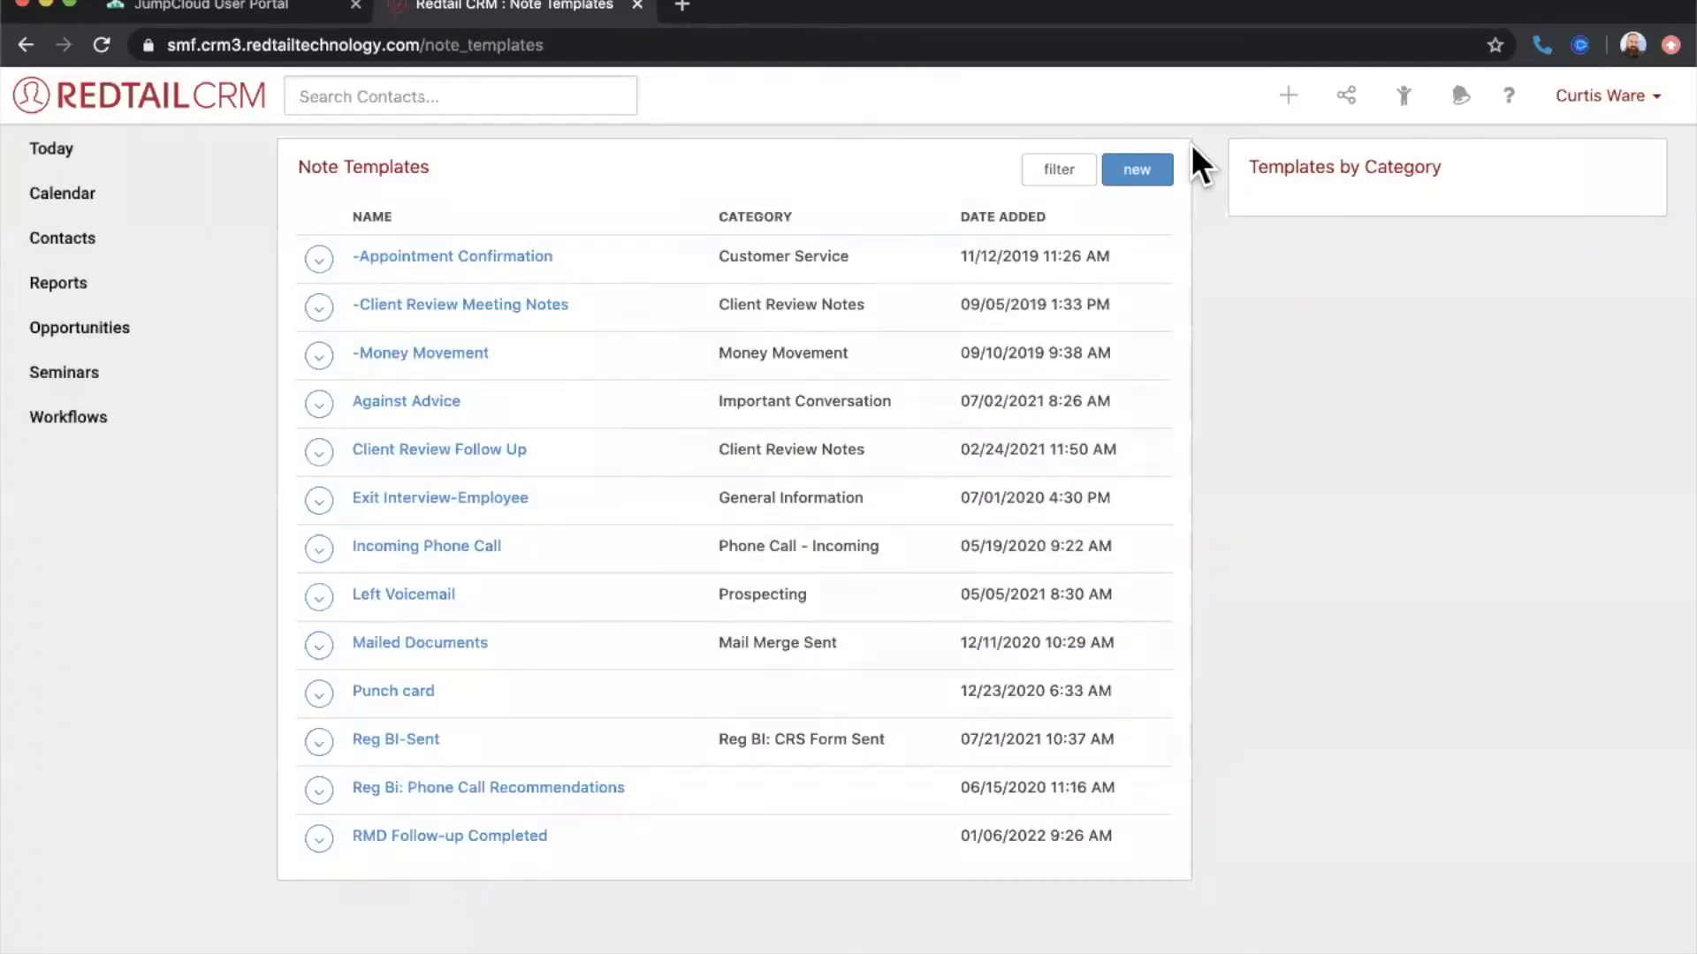
# - Start a new note from the Today dashboard using the -Client Review Meeting Notes template
pyautogui.click(52, 152)
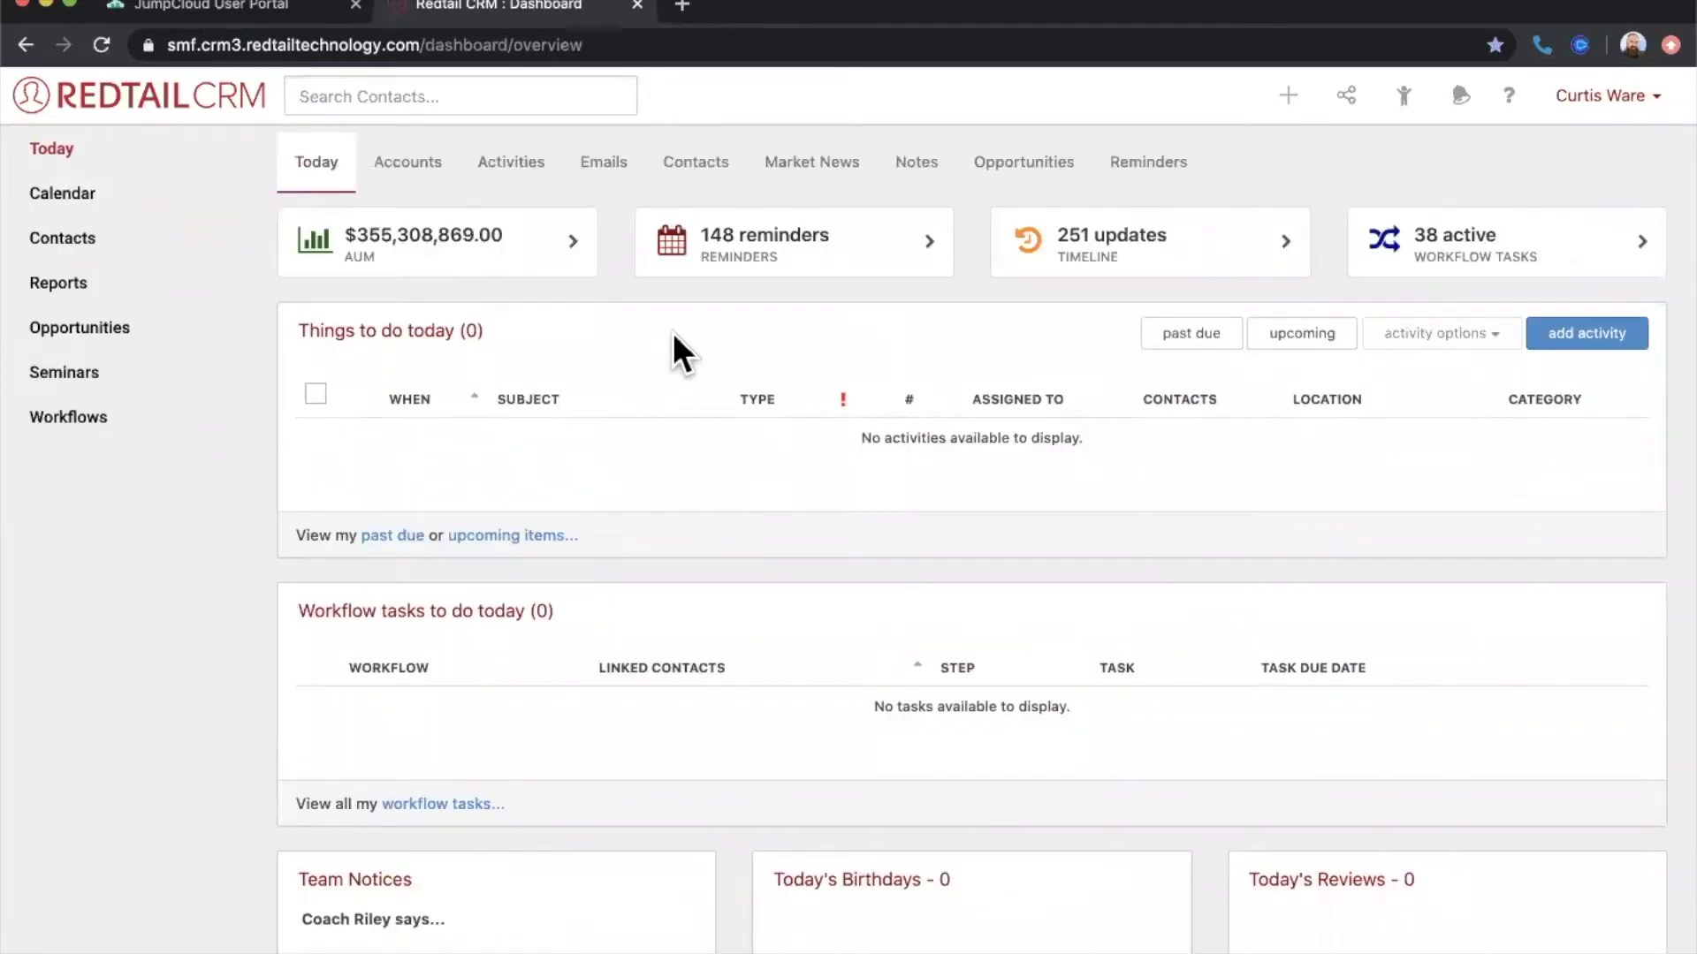
pyautogui.click(1289, 95)
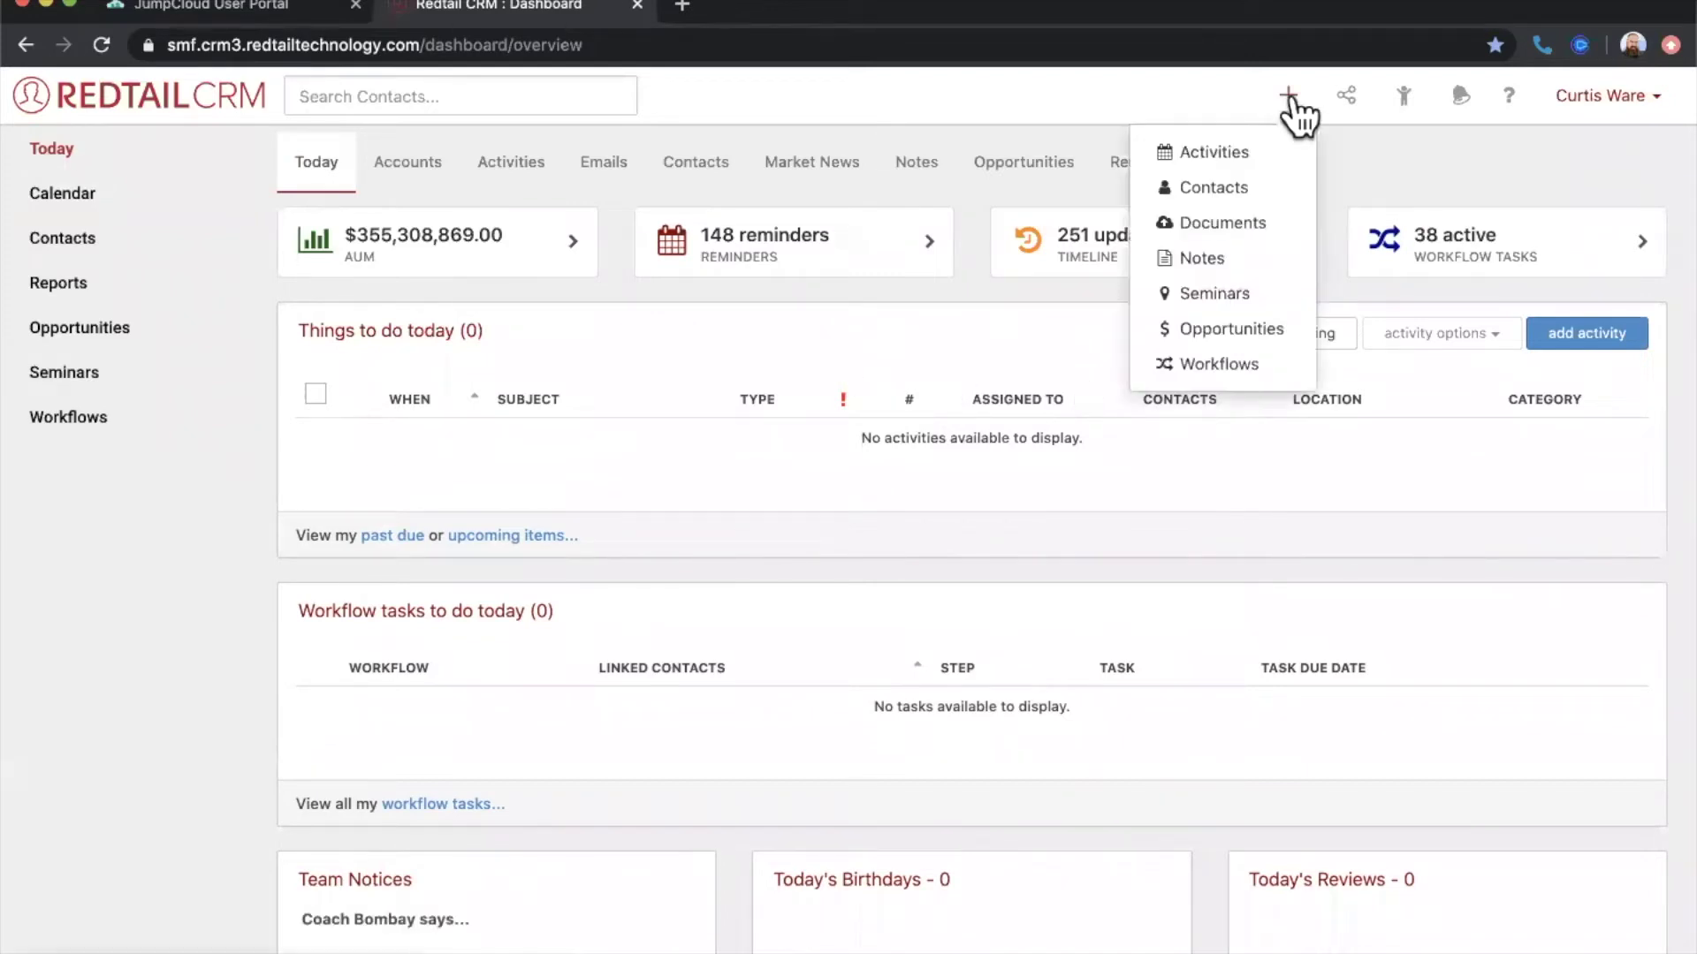
pyautogui.click(1214, 257)
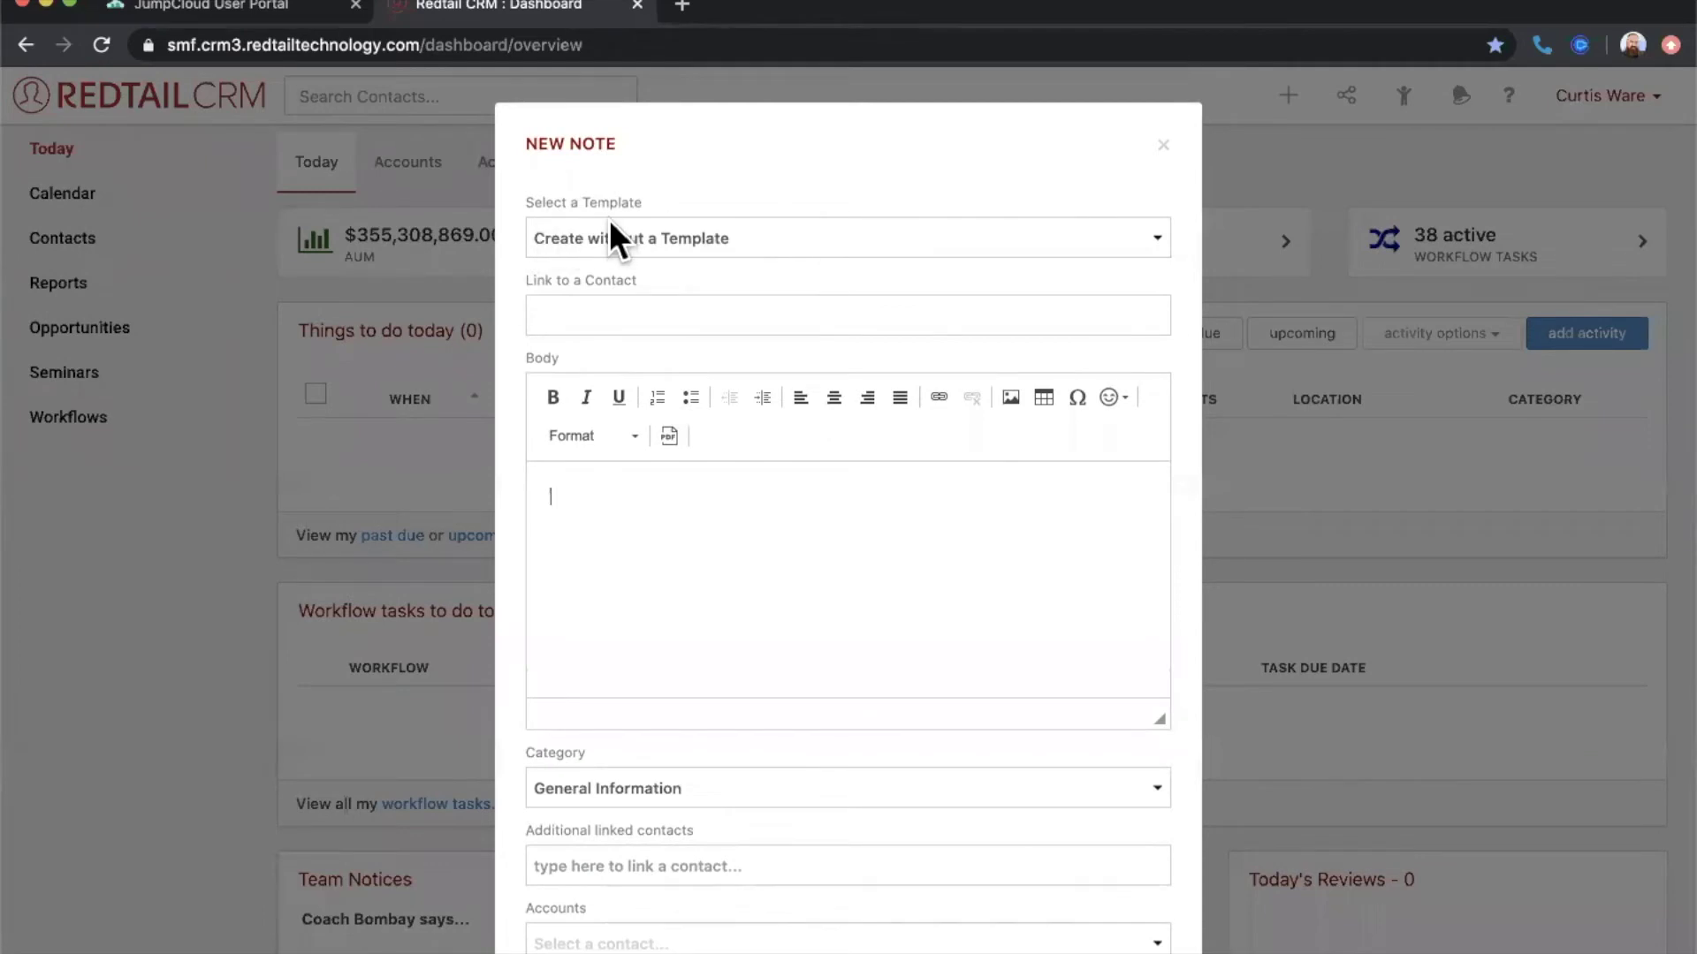
pyautogui.click(627, 233)
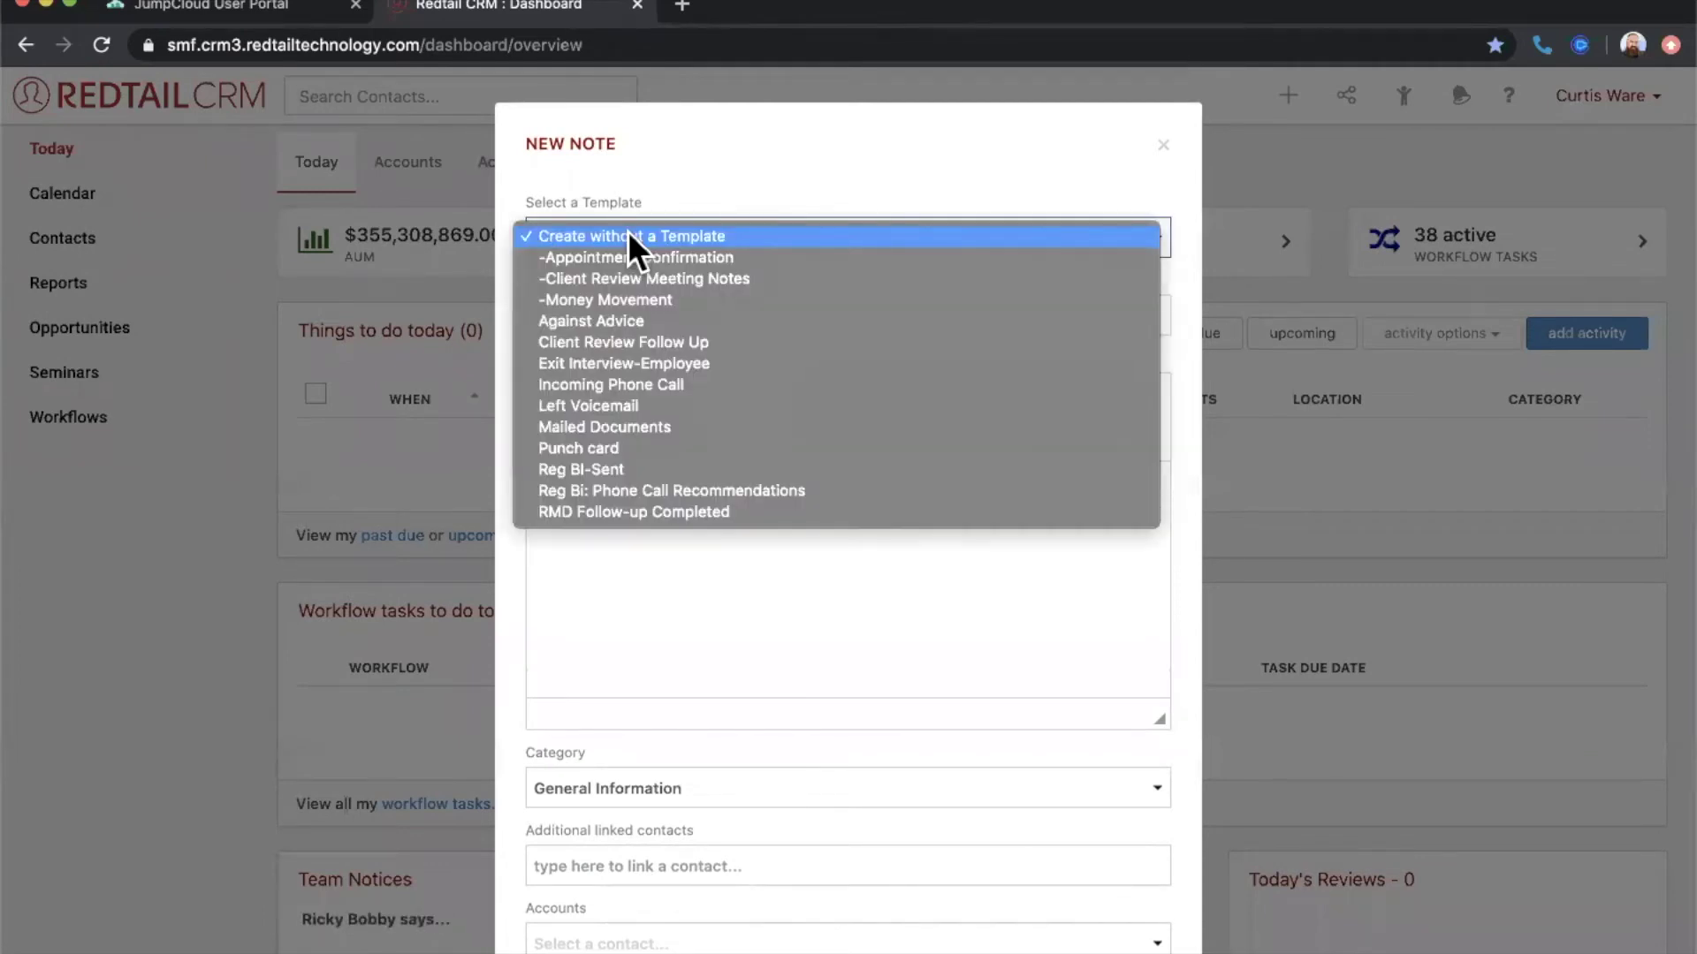
pyautogui.click(629, 278)
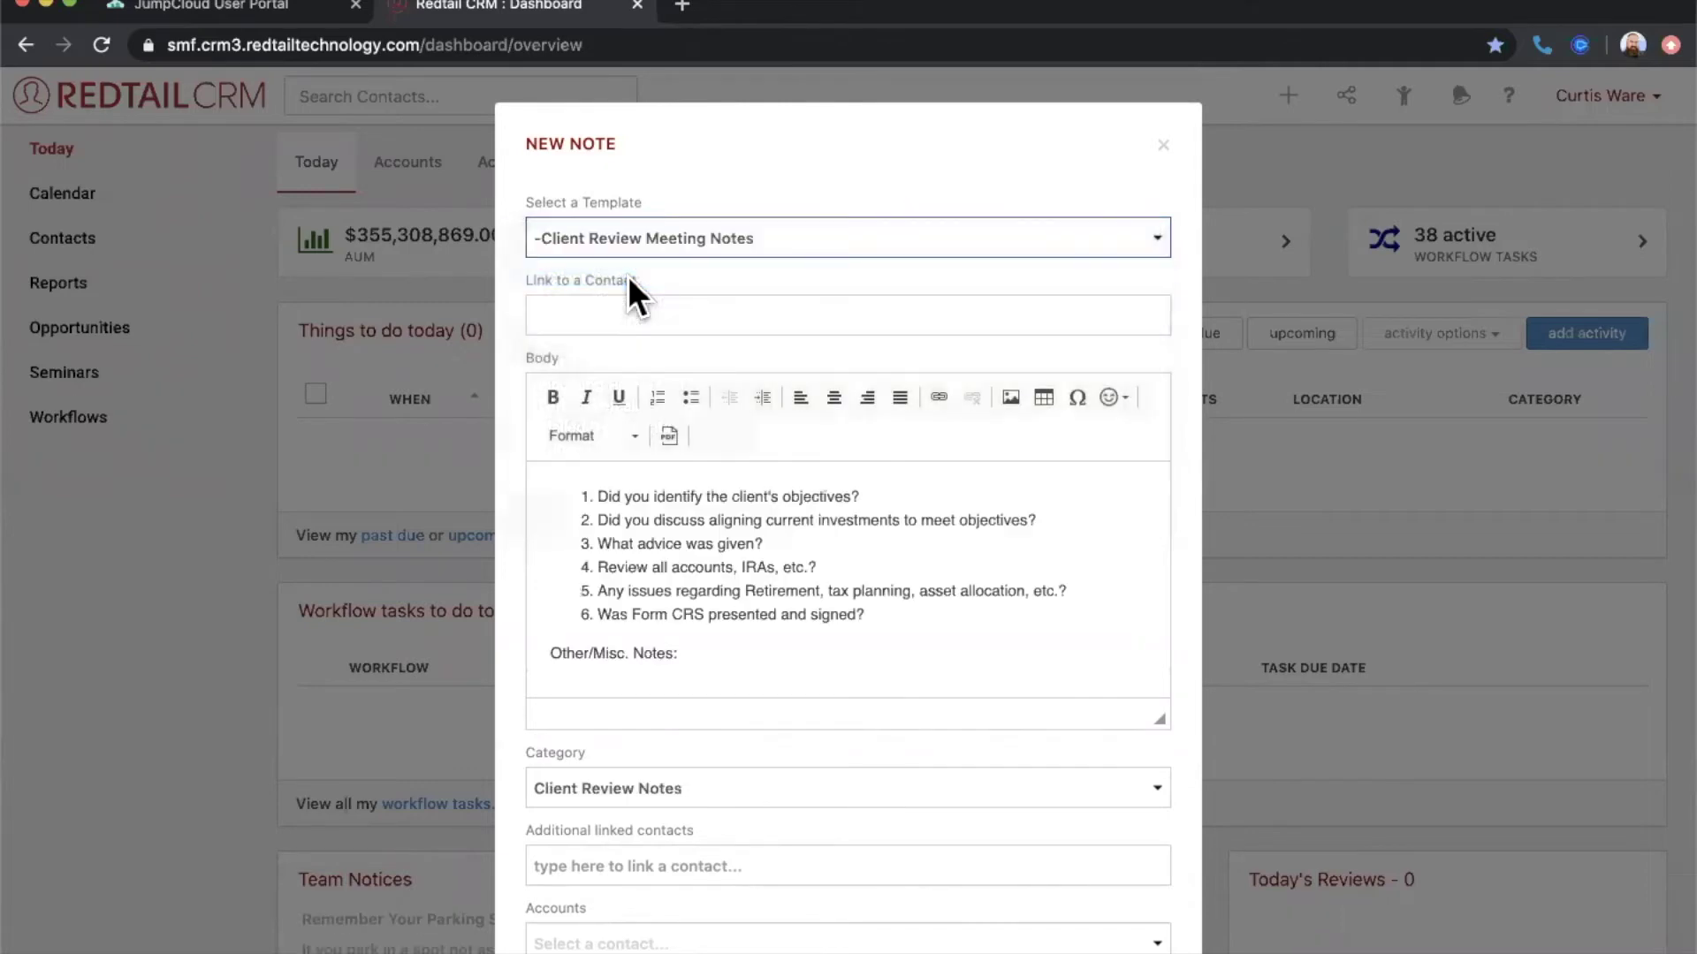
# - Examine the new note's template-filled body, category, notification and follow-up fields, and cancel the note
pyautogui.click(911, 502)
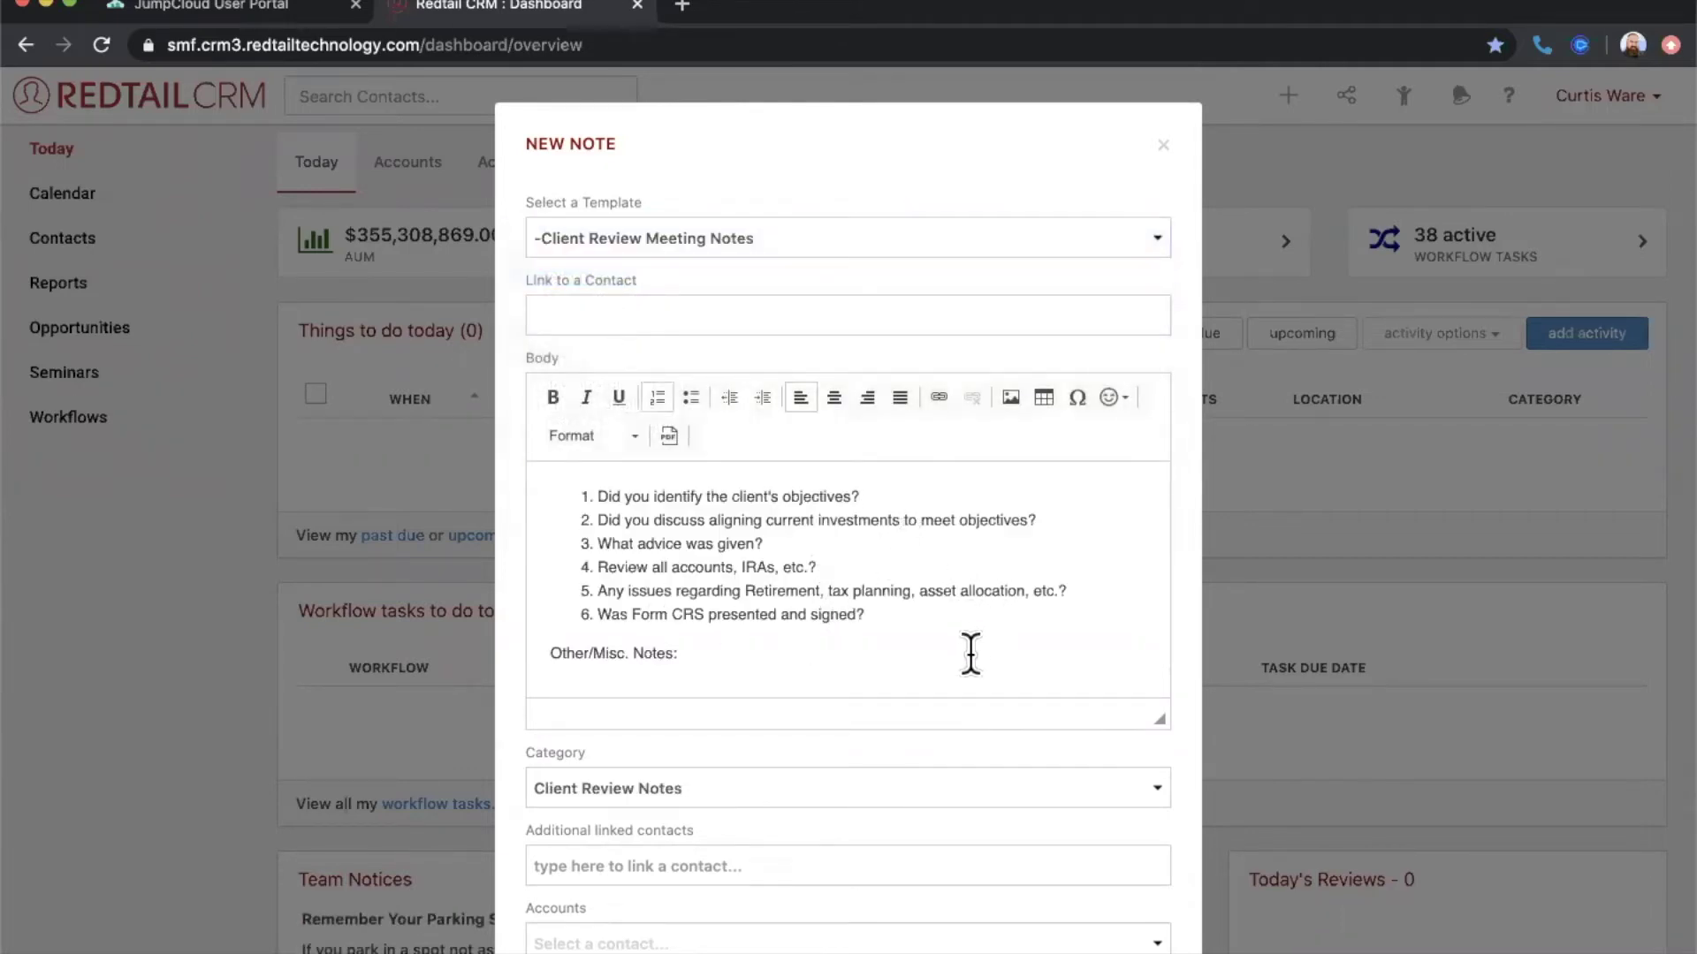
pyautogui.scroll(-2, 969, 652)
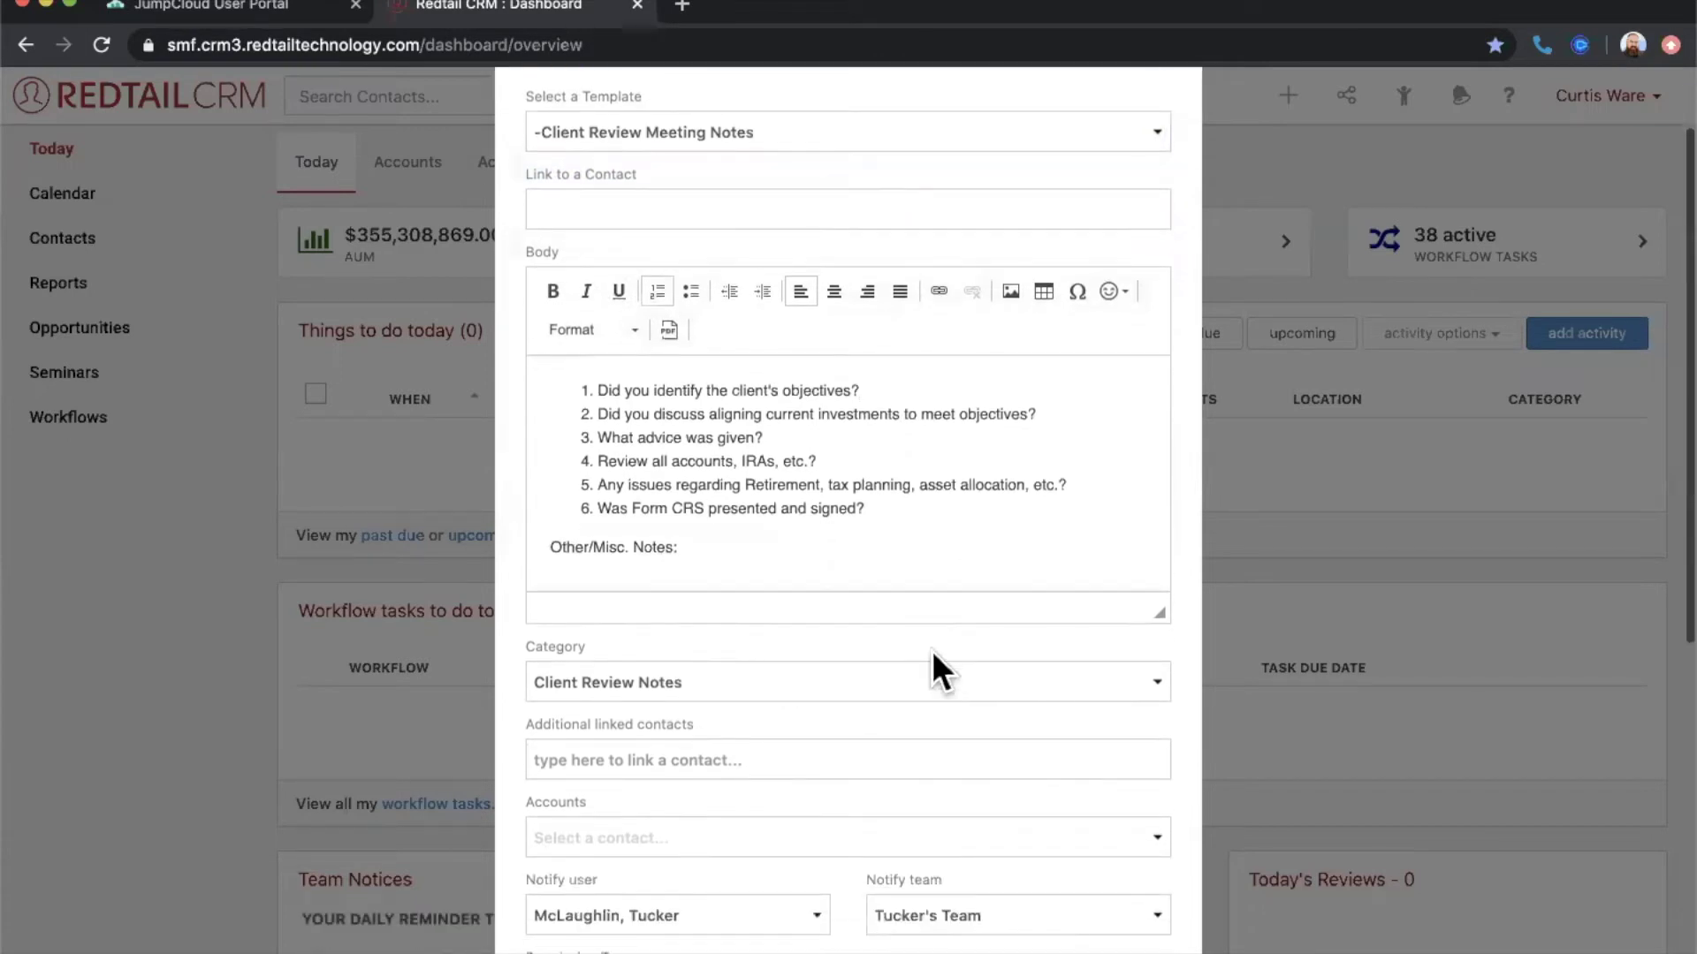
pyautogui.scroll(-2, 830, 688)
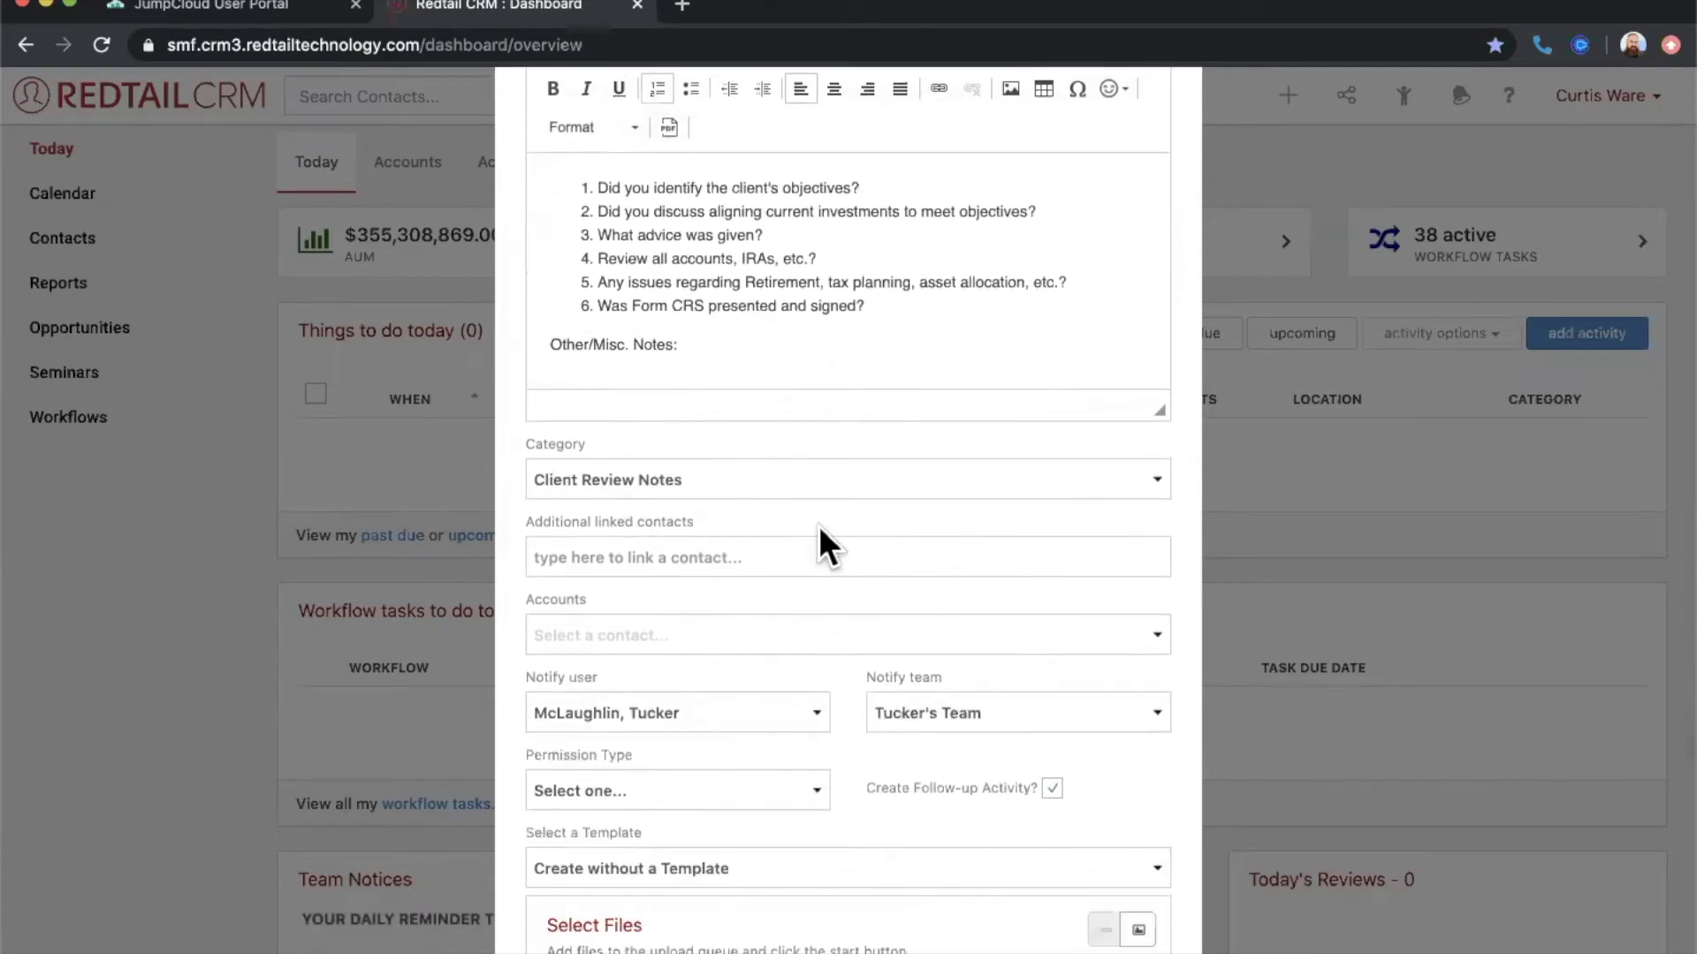
pyautogui.scroll(-3, 818, 525)
pyautogui.scroll(-2, 818, 525)
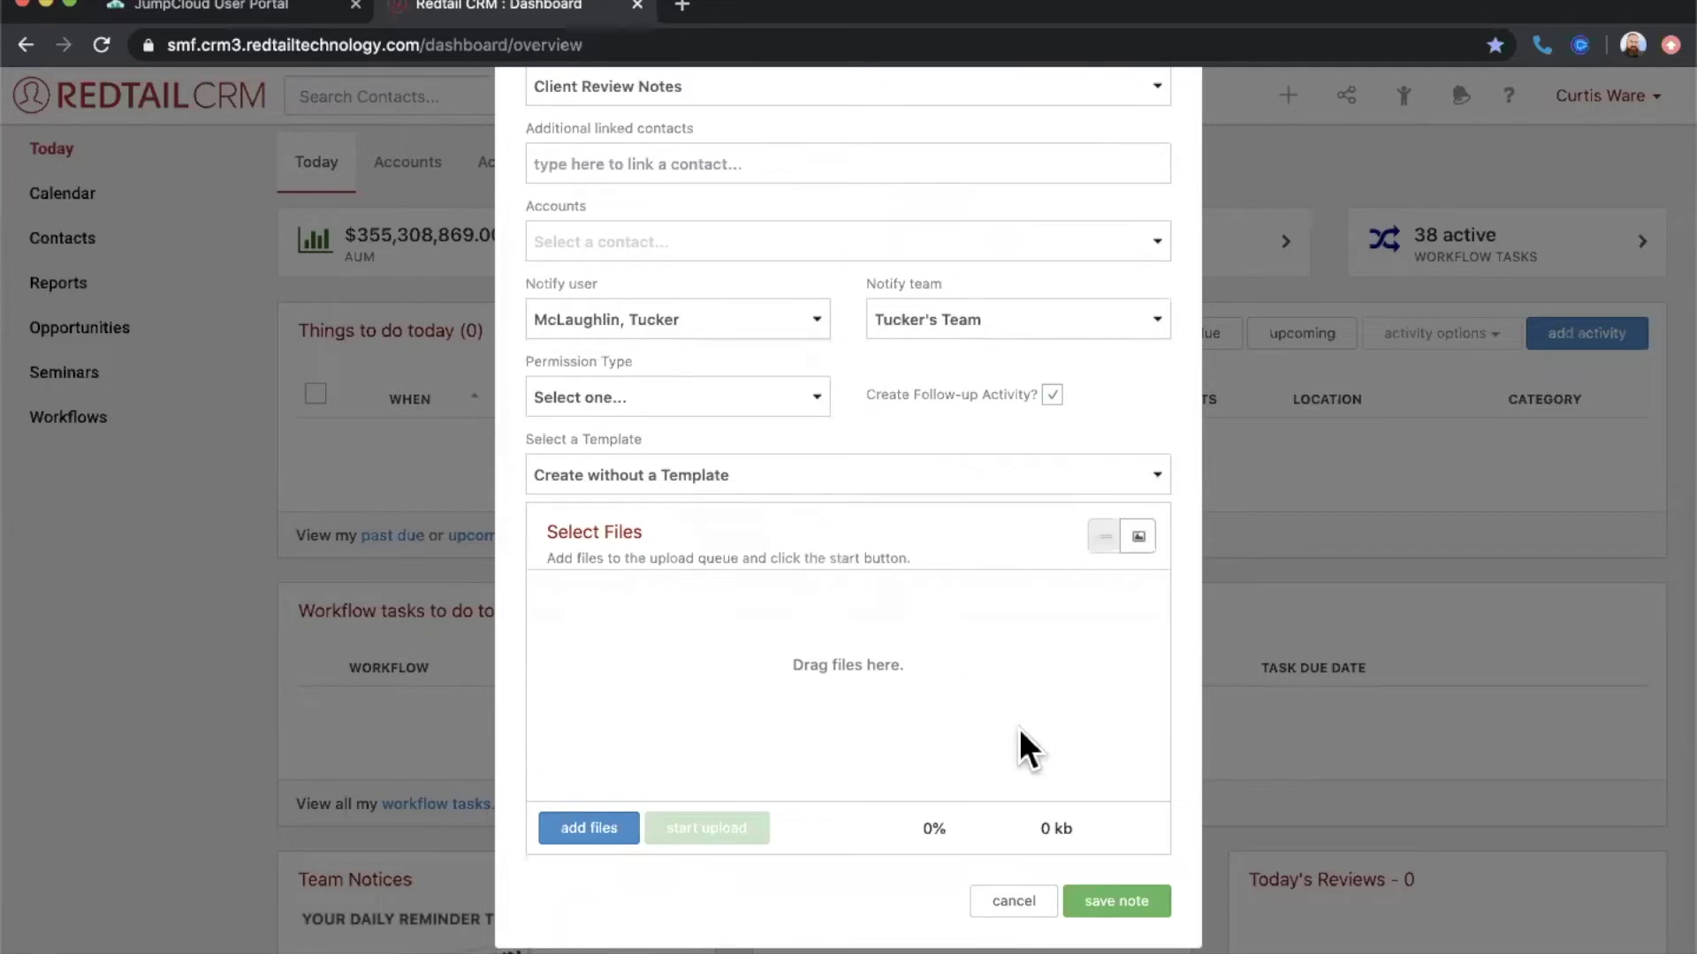
pyautogui.click(1014, 900)
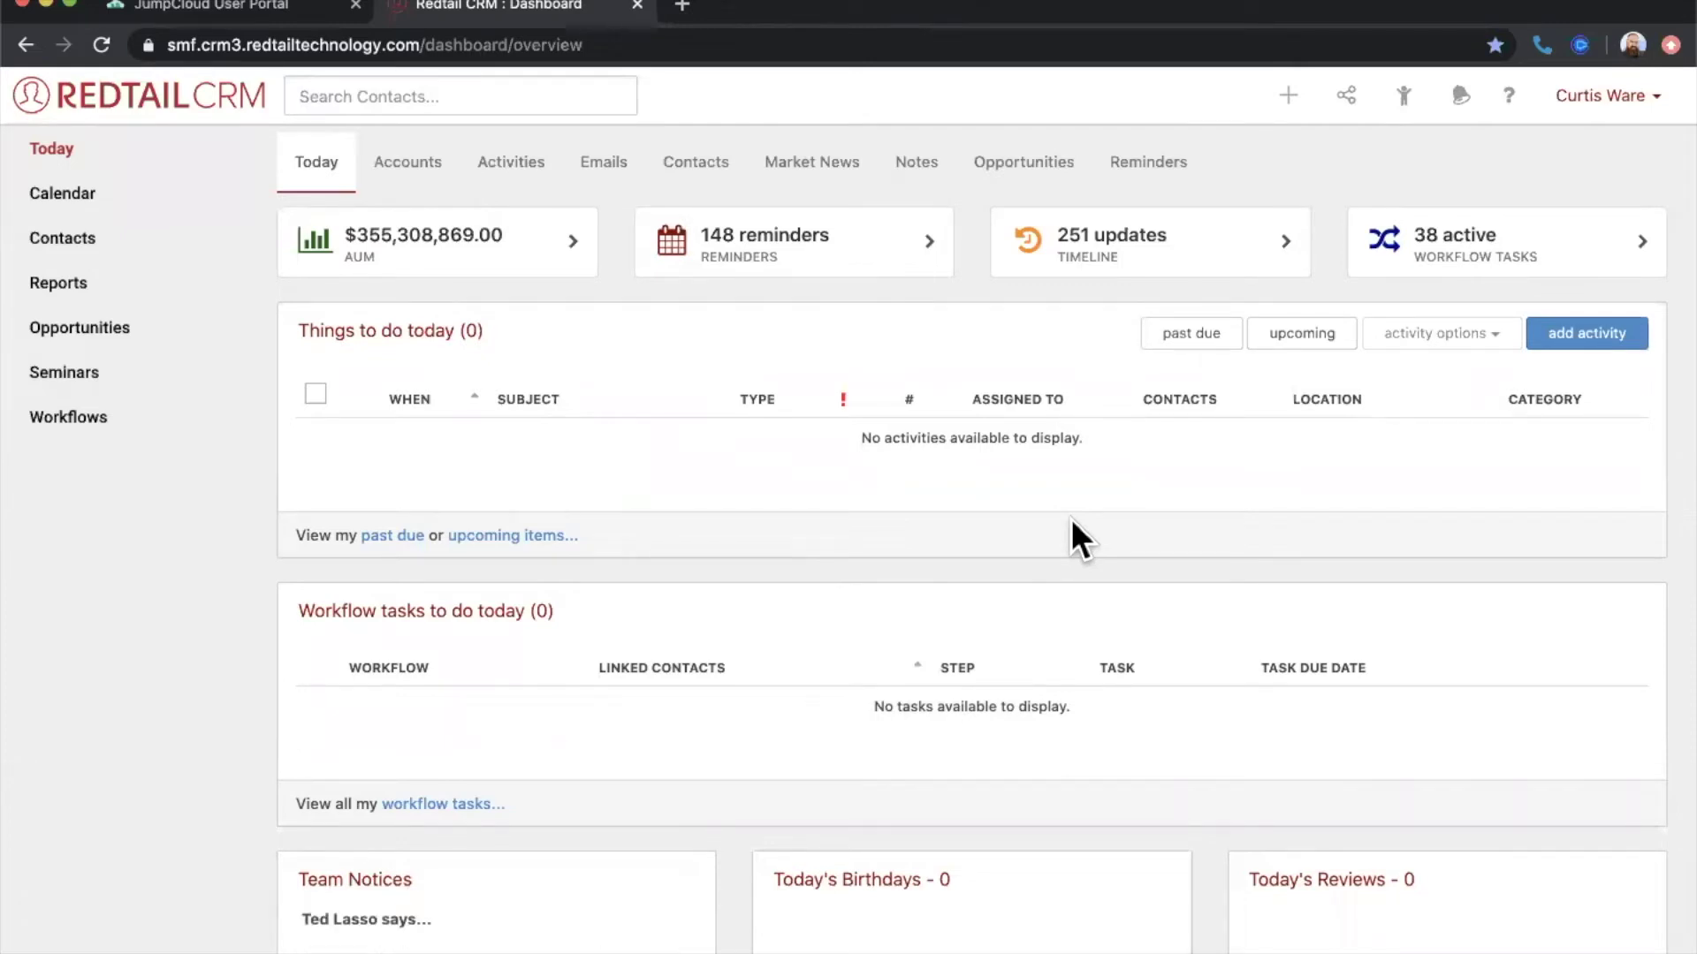
# - Reopen the Manage Your Account page and review the template types listed under Manage Templates
pyautogui.click(1603, 95)
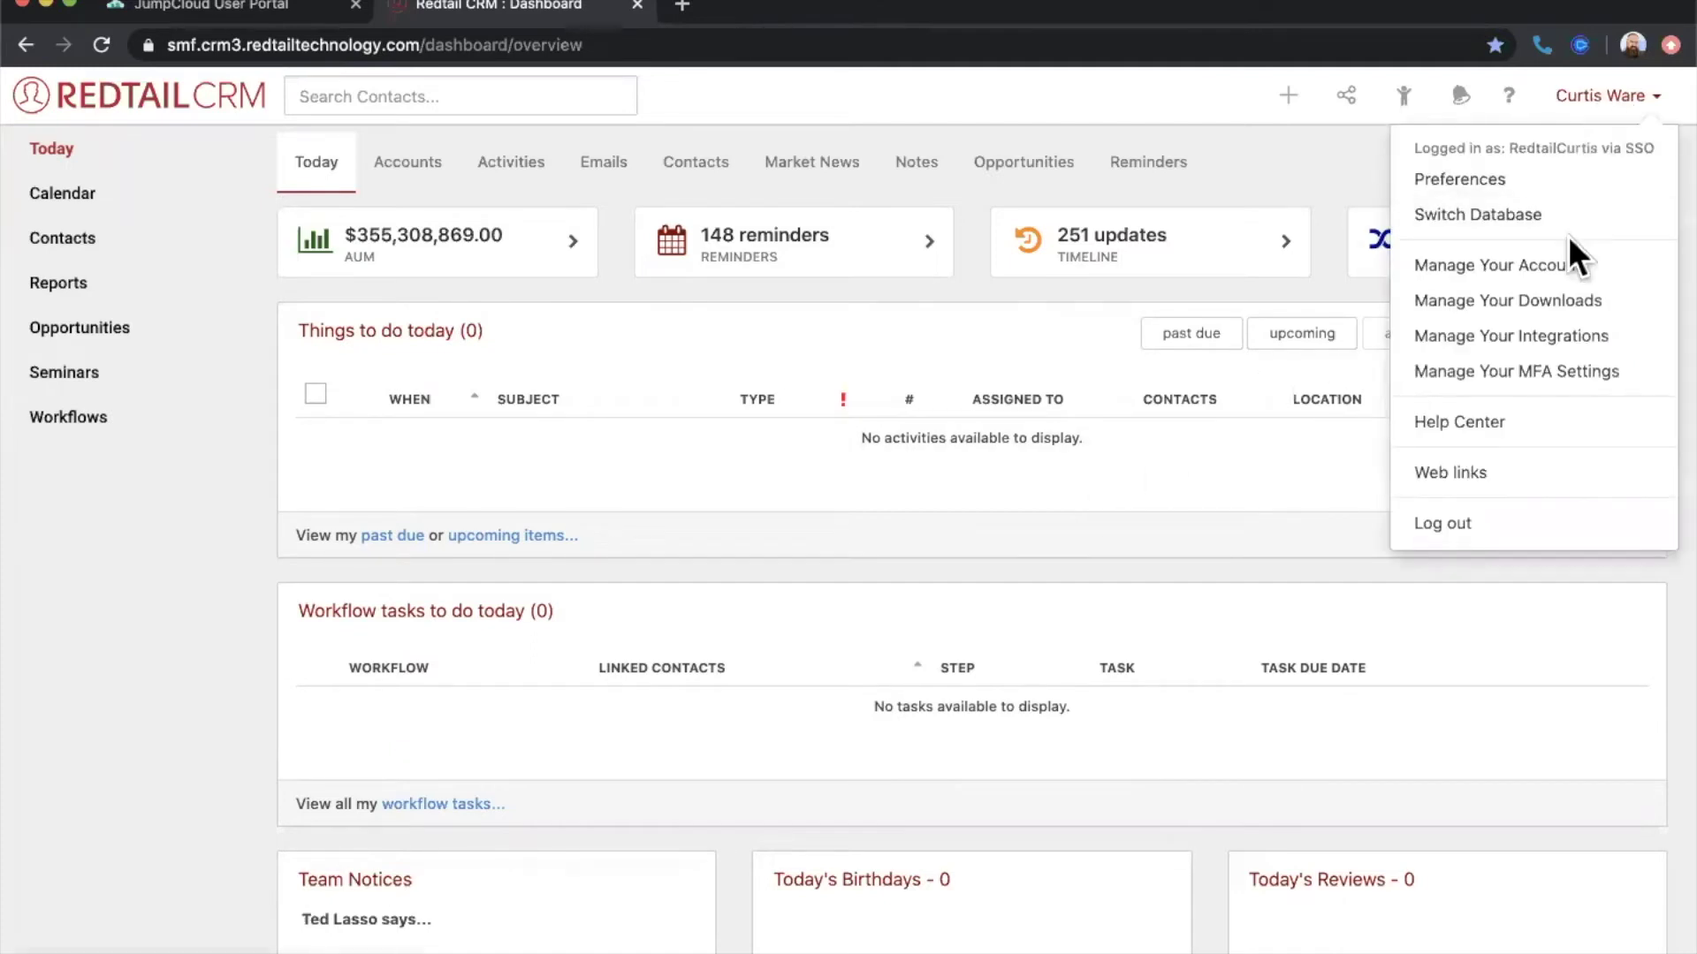
pyautogui.click(1568, 269)
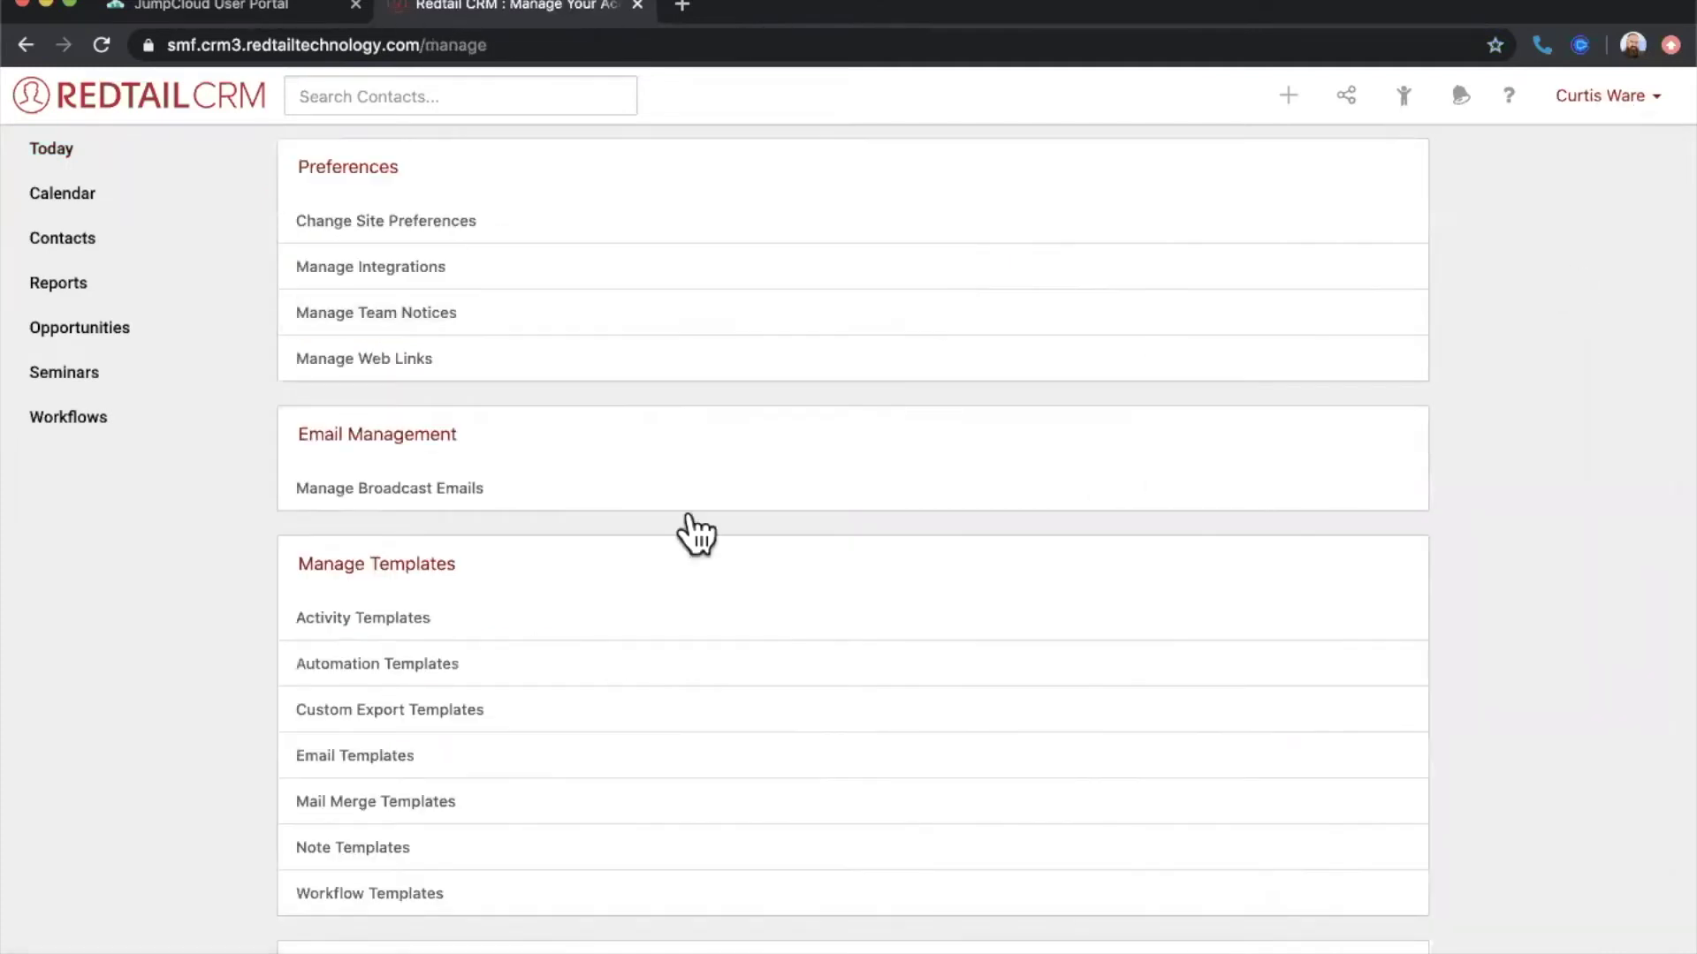
pyautogui.scroll(-2, 583, 574)
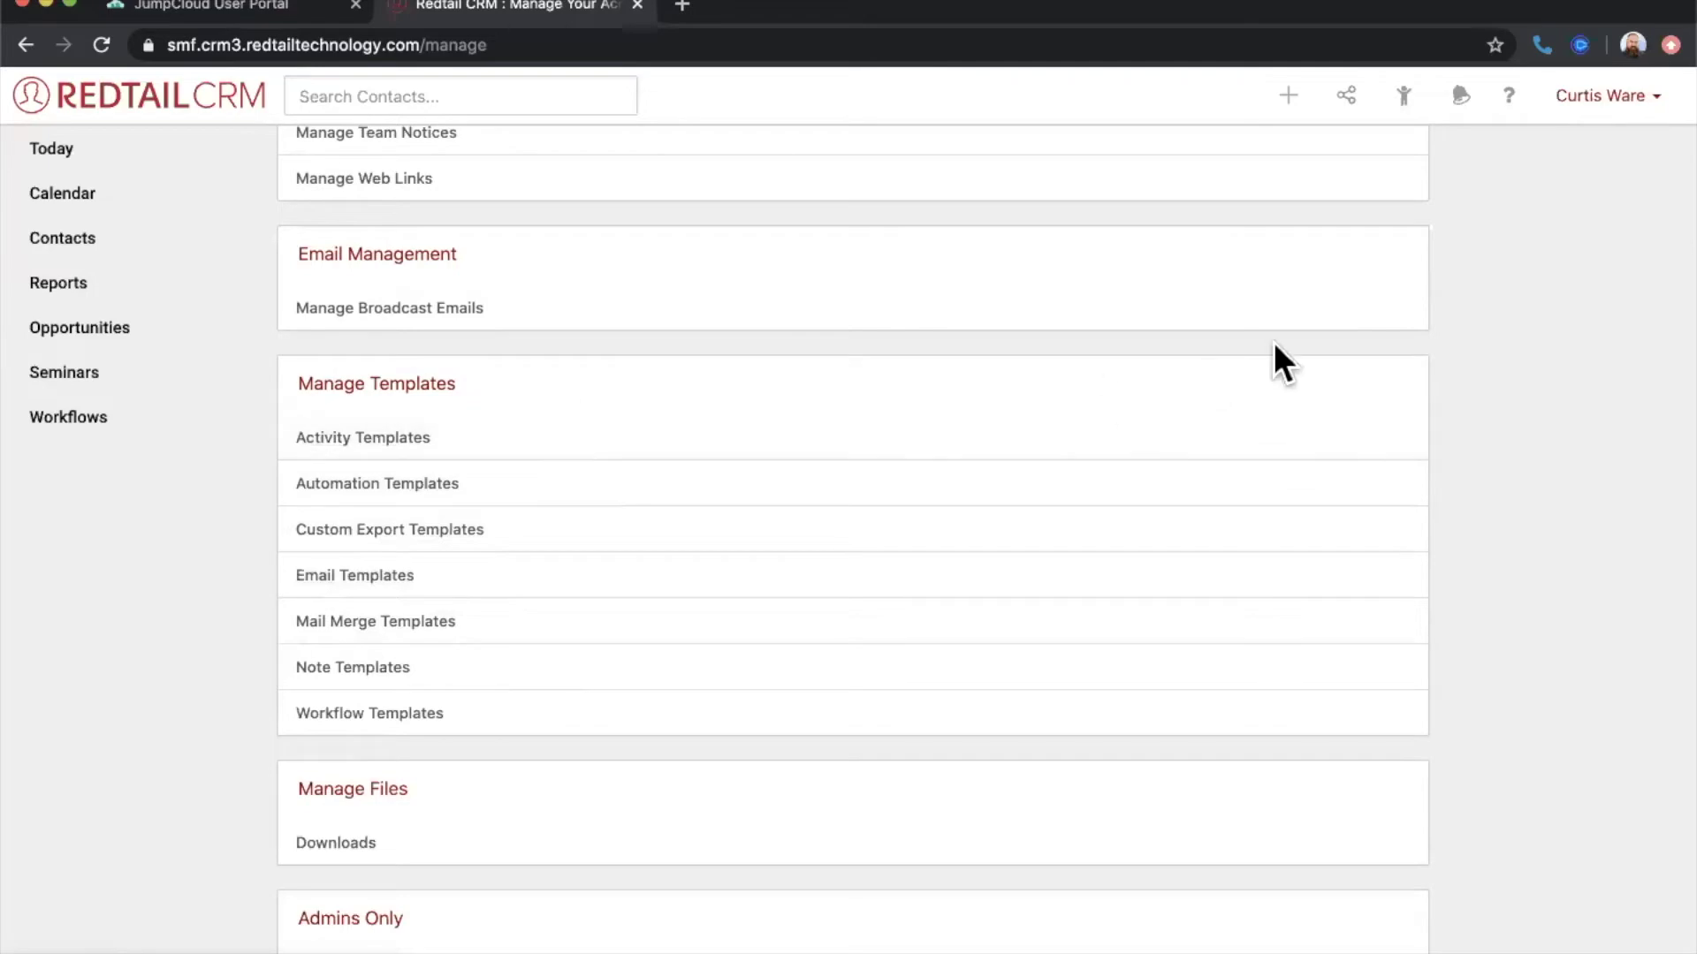
# - Search the Redtail Help Desk for "sample templates" and view the Redtail Sample Templates article
pyautogui.click(1509, 98)
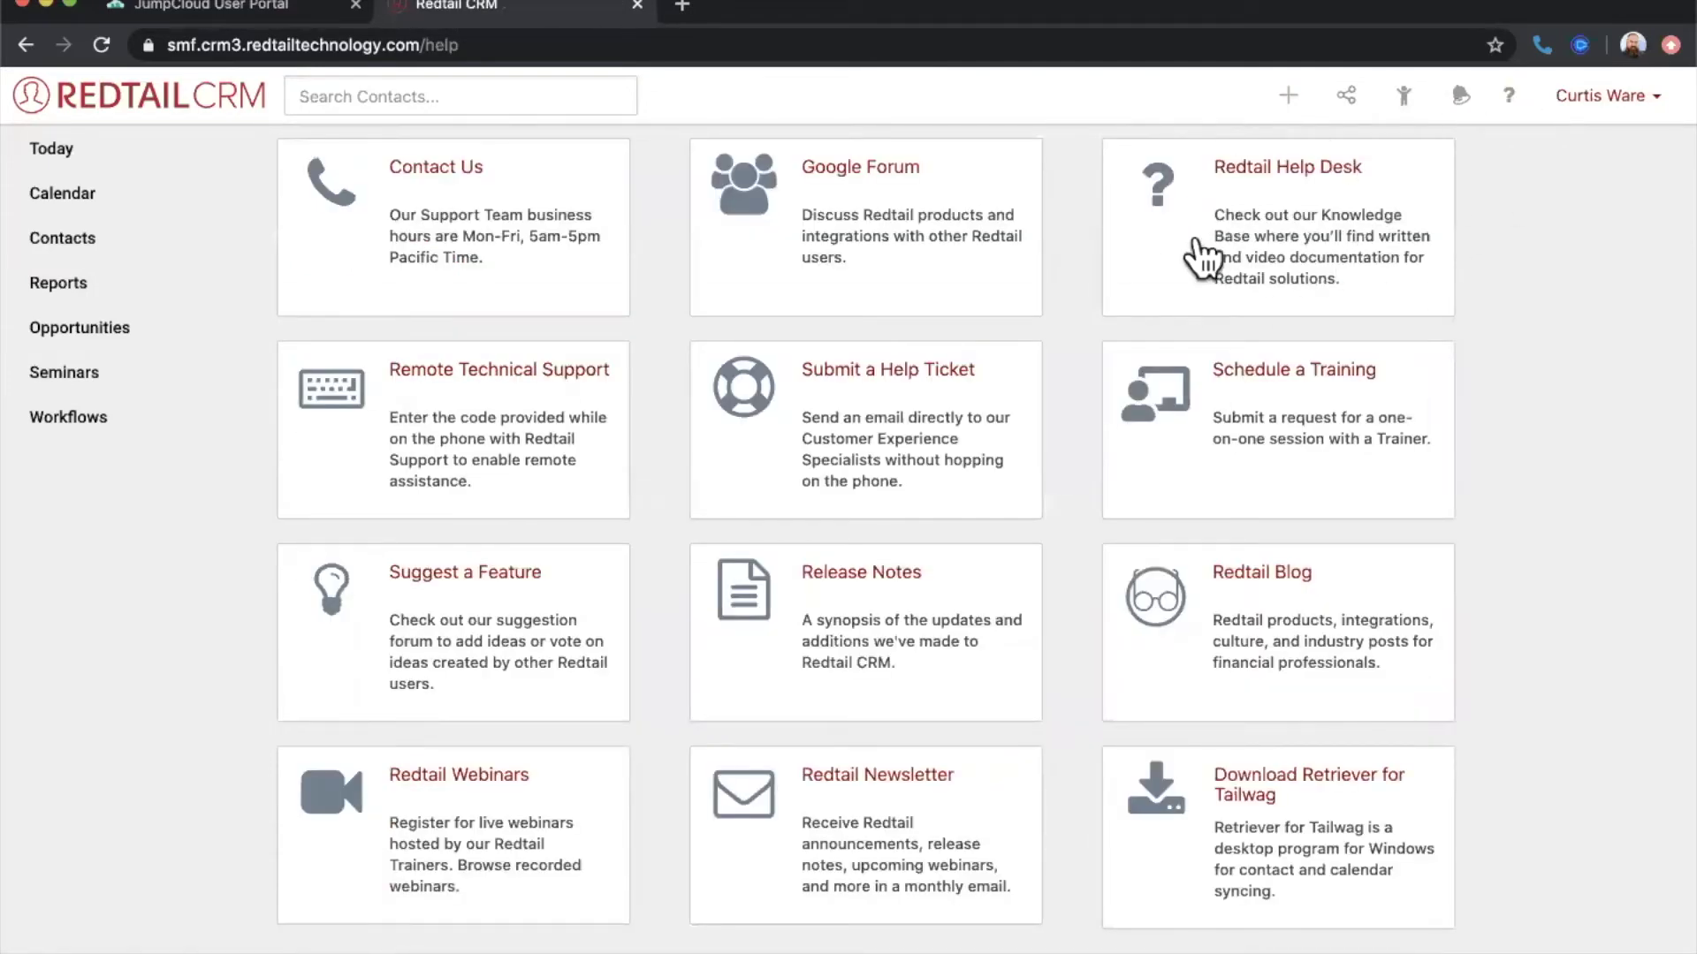
pyautogui.click(1213, 205)
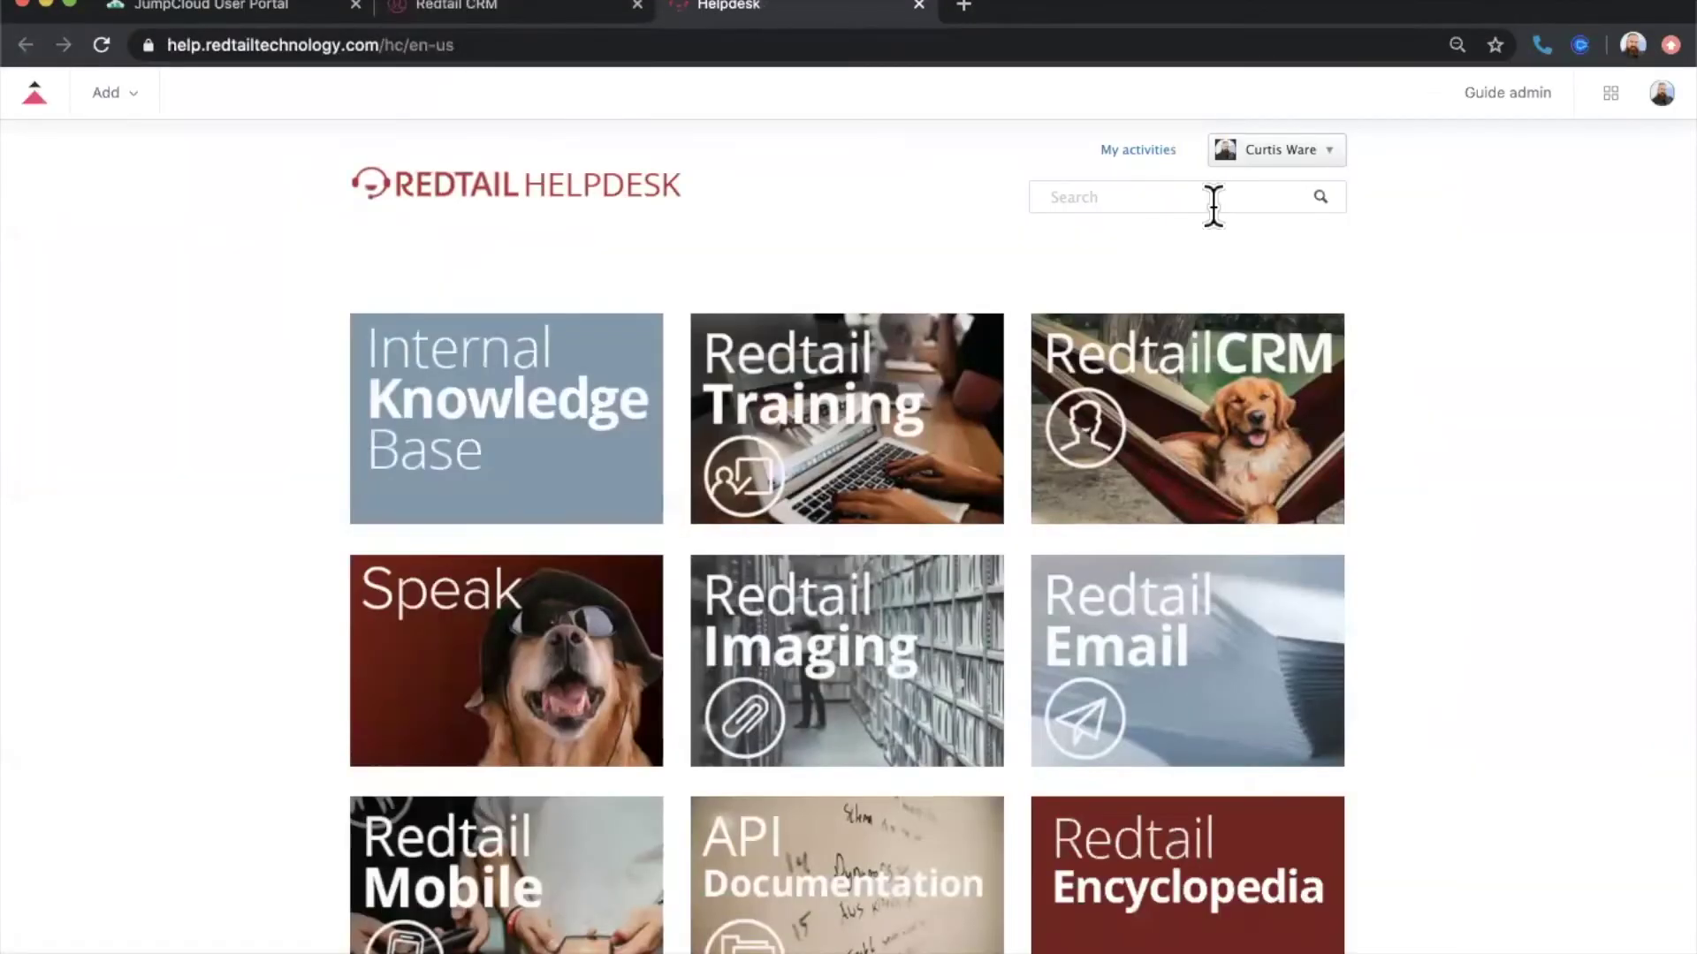
pyautogui.click(1105, 201)
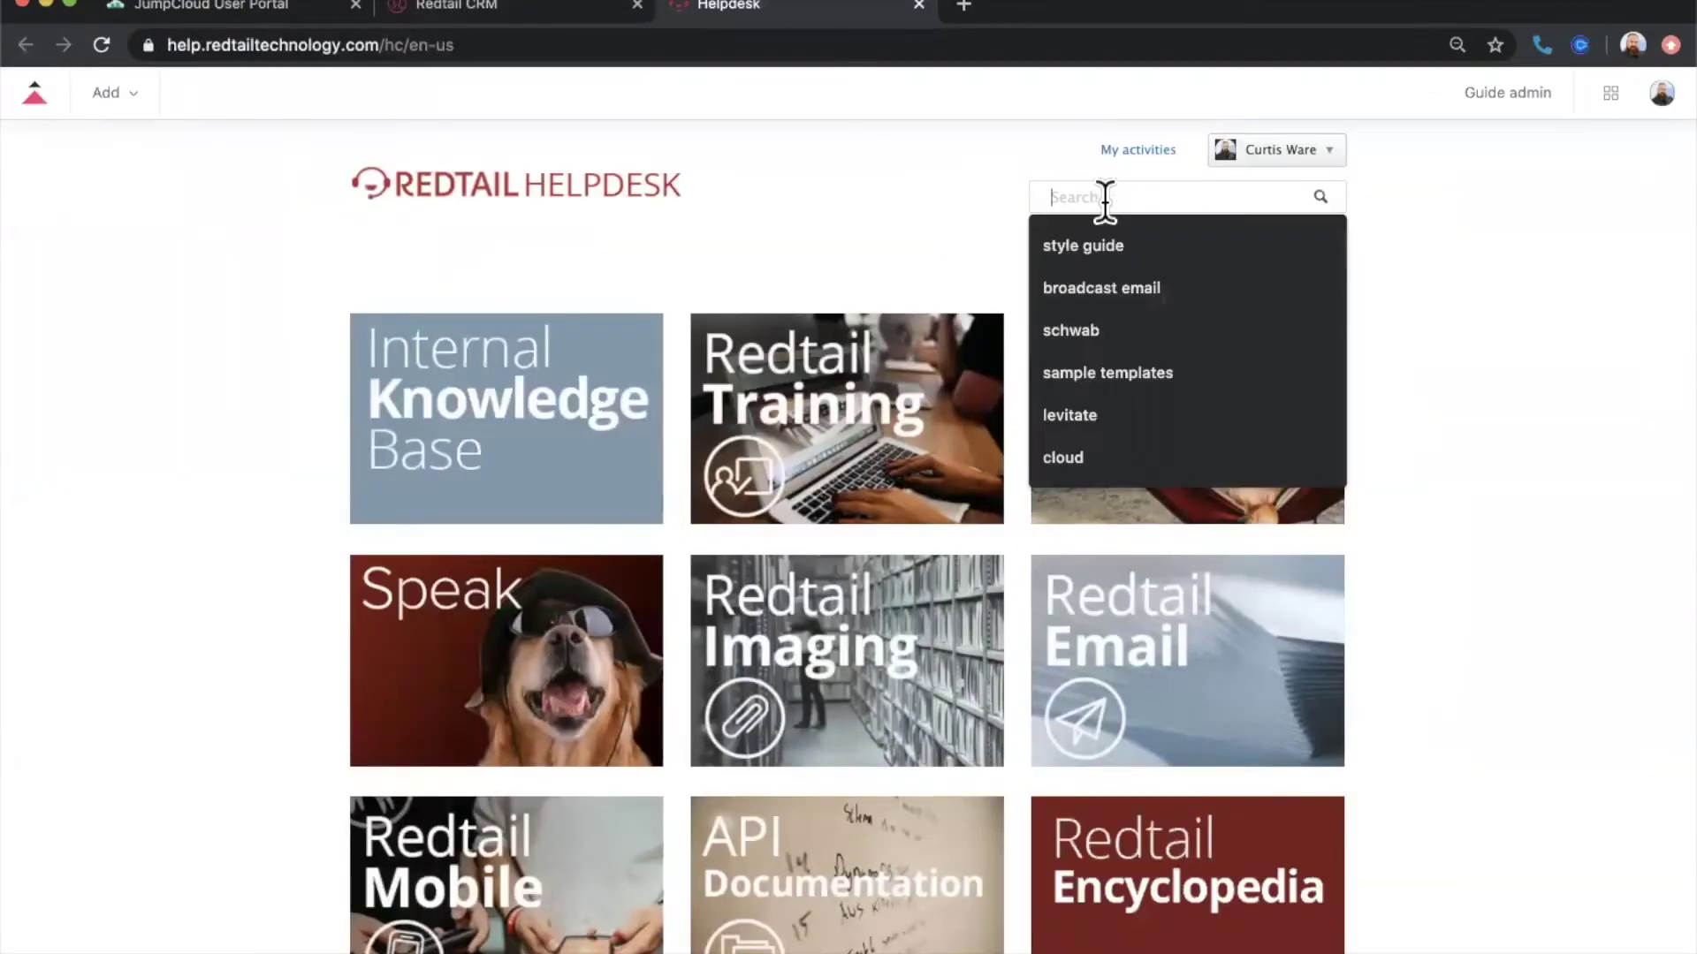
pyautogui.write('sample templates')
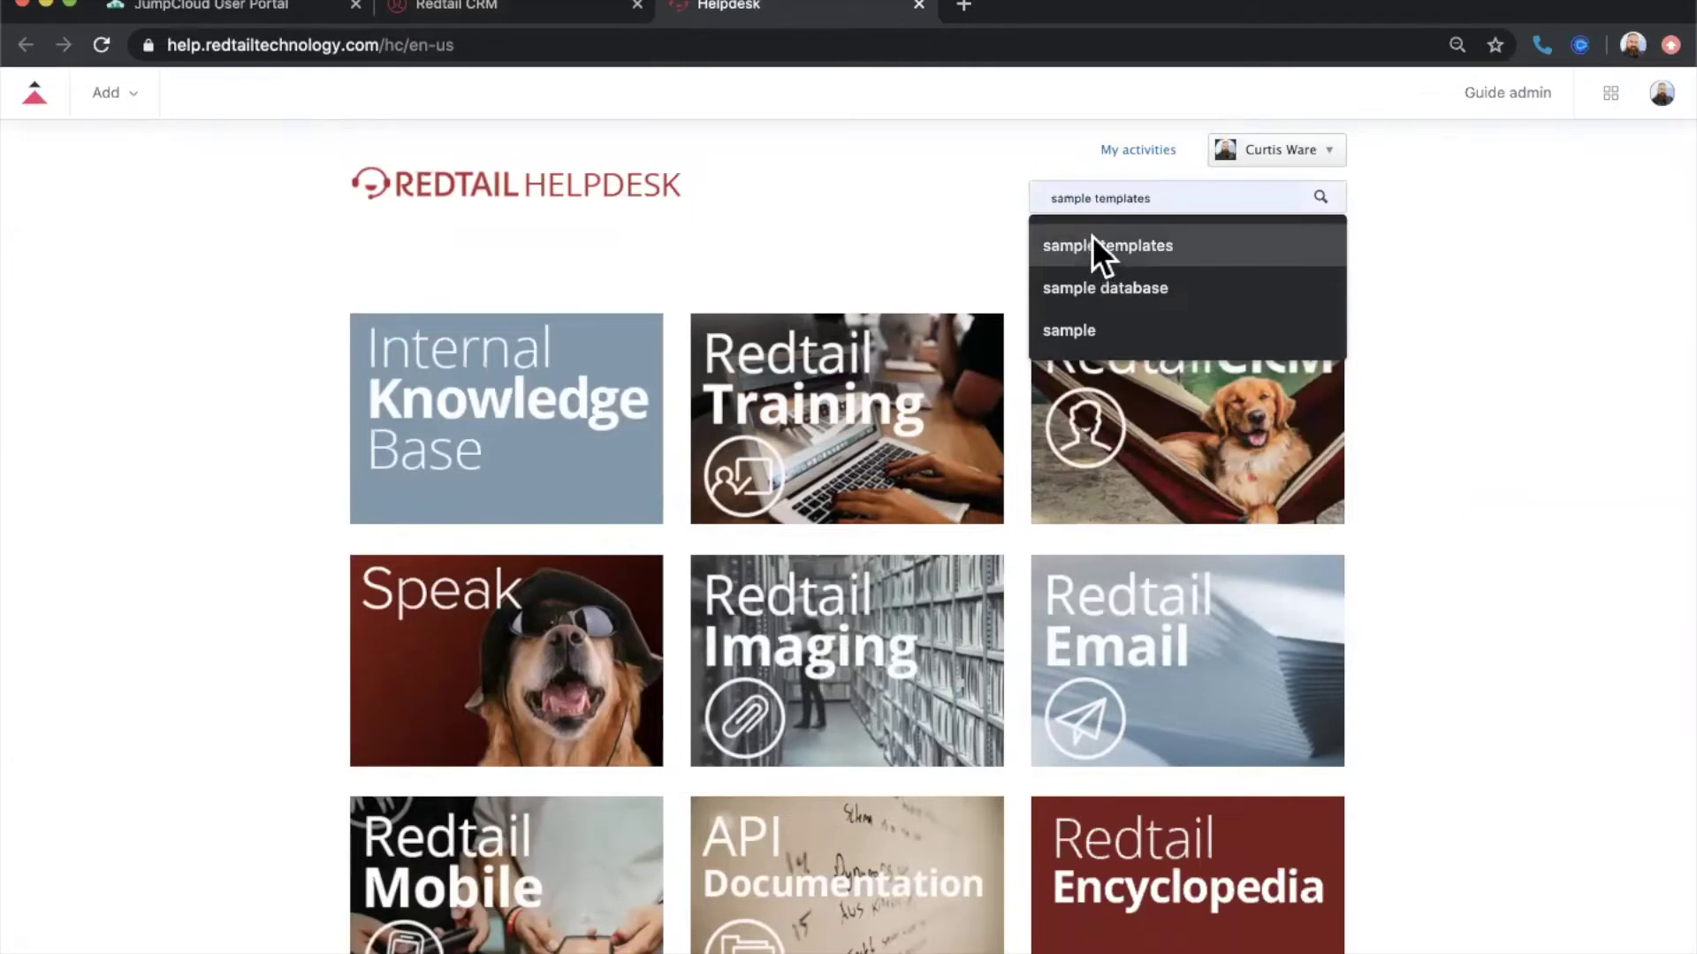
pyautogui.click(1092, 242)
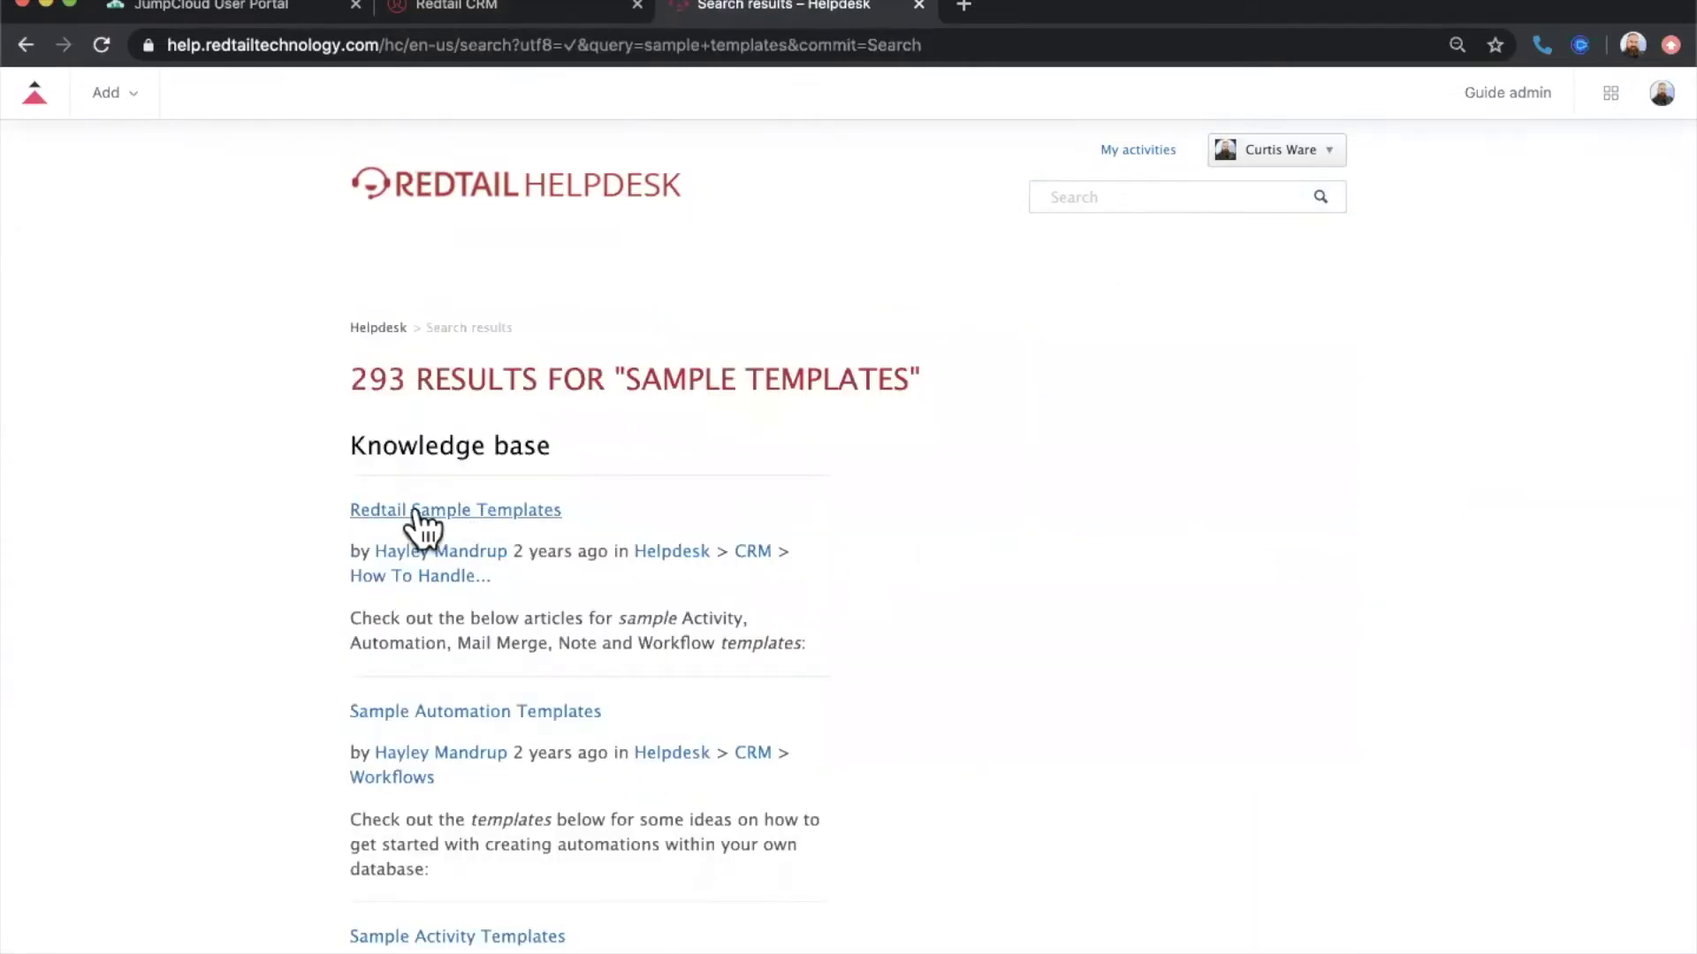
pyautogui.click(400, 515)
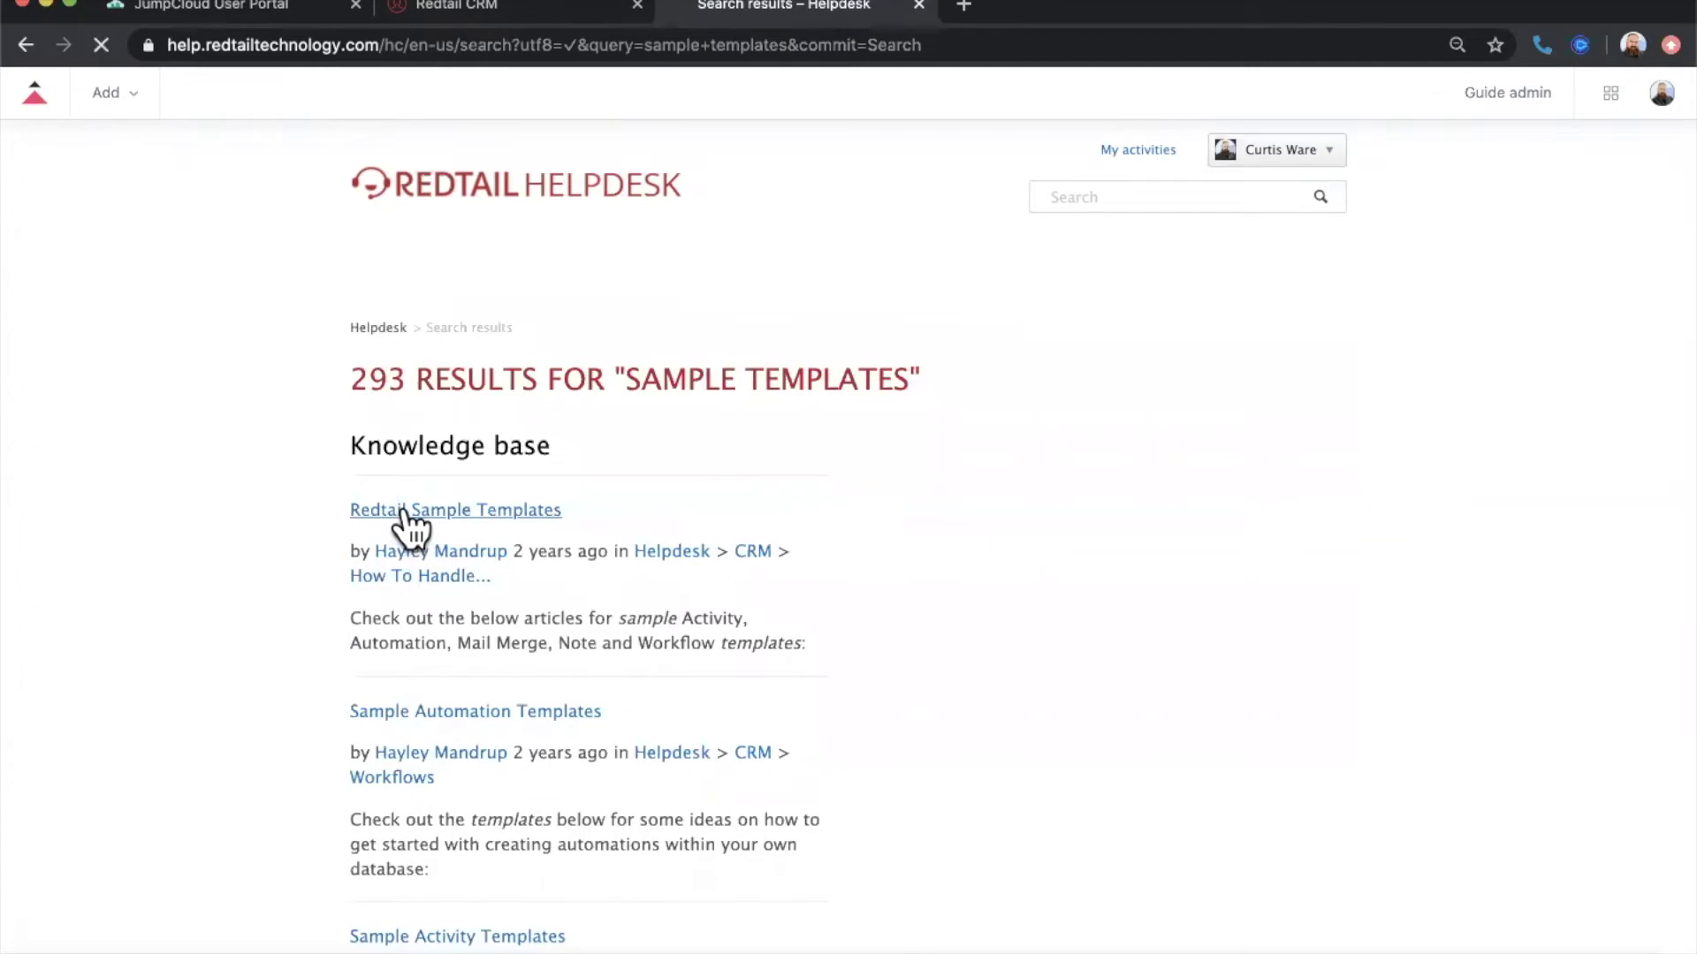
pyautogui.scroll(-3, 926, 641)
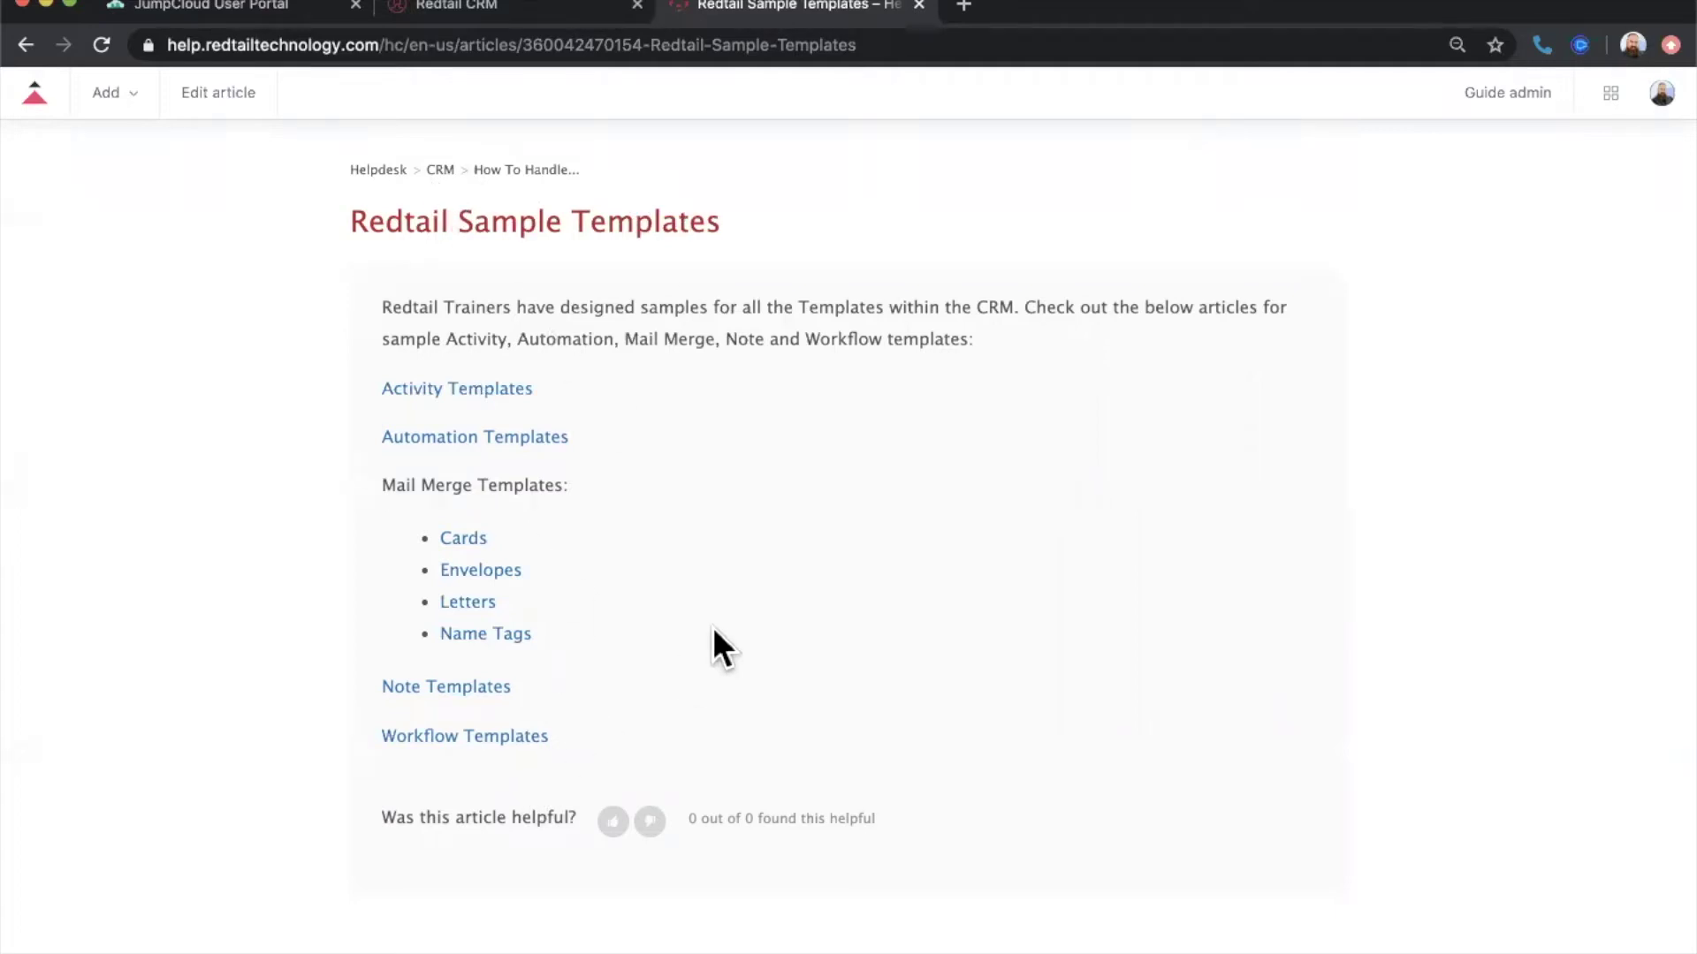
# - Close the sample templates article, return to the Manage Your Account page and review its Manage Files section
pyautogui.click(919, 6)
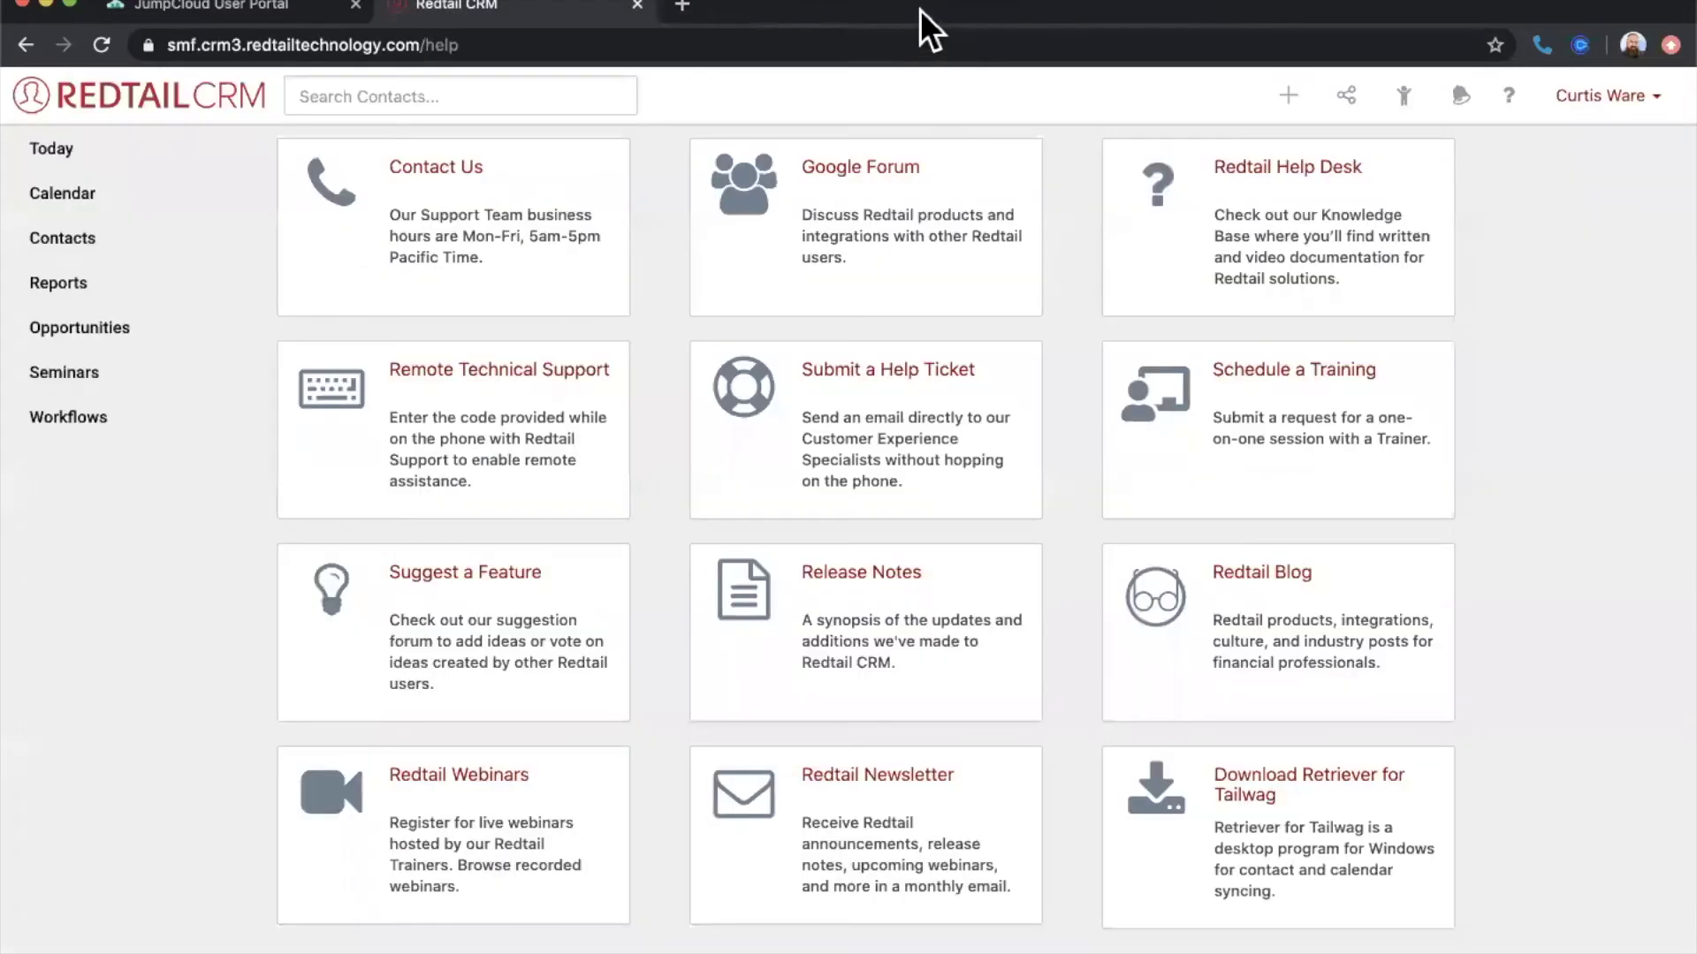
pyautogui.click(132, 150)
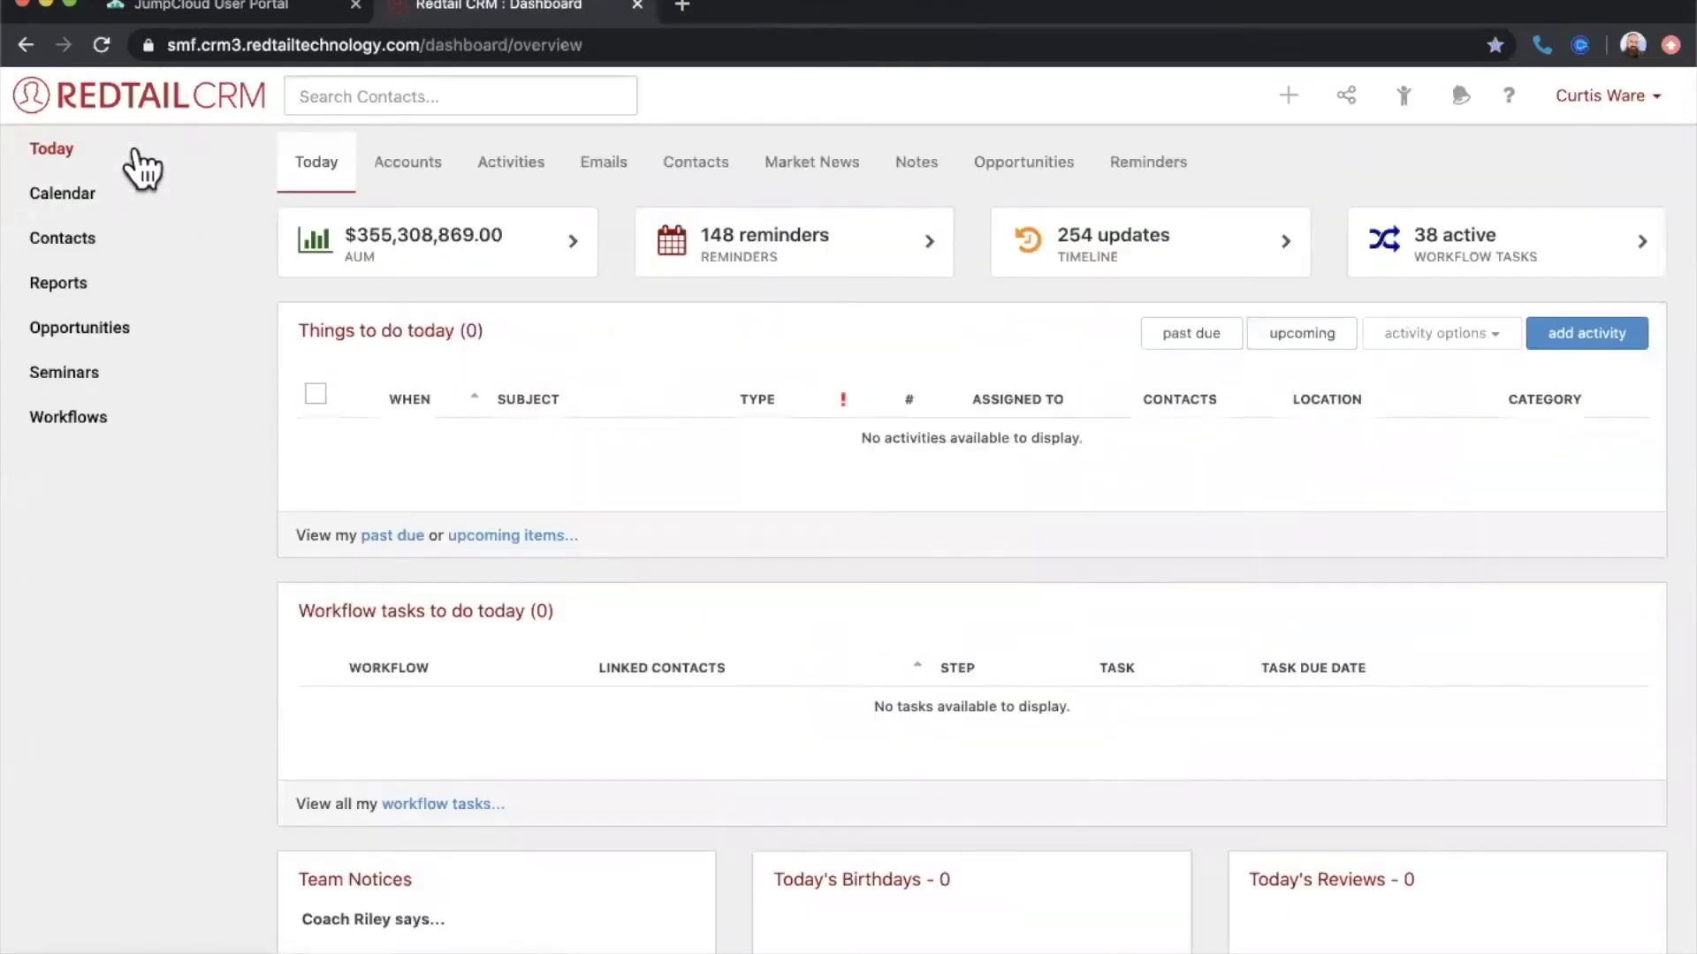
pyautogui.click(1609, 97)
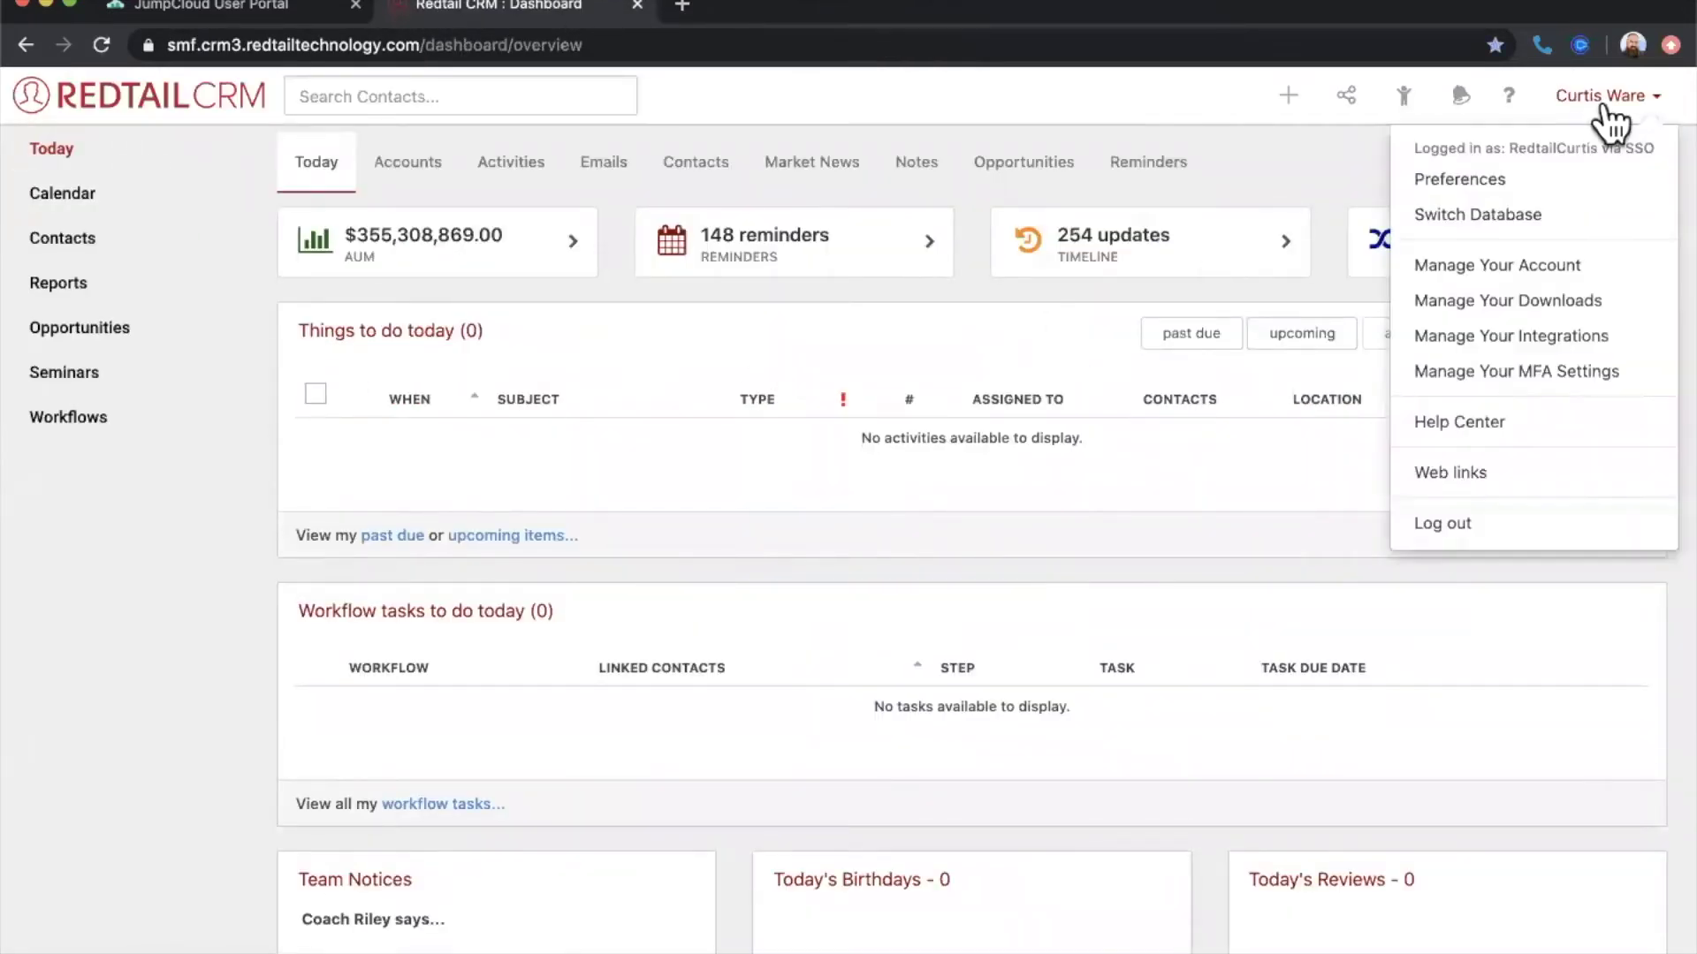
pyautogui.click(1548, 264)
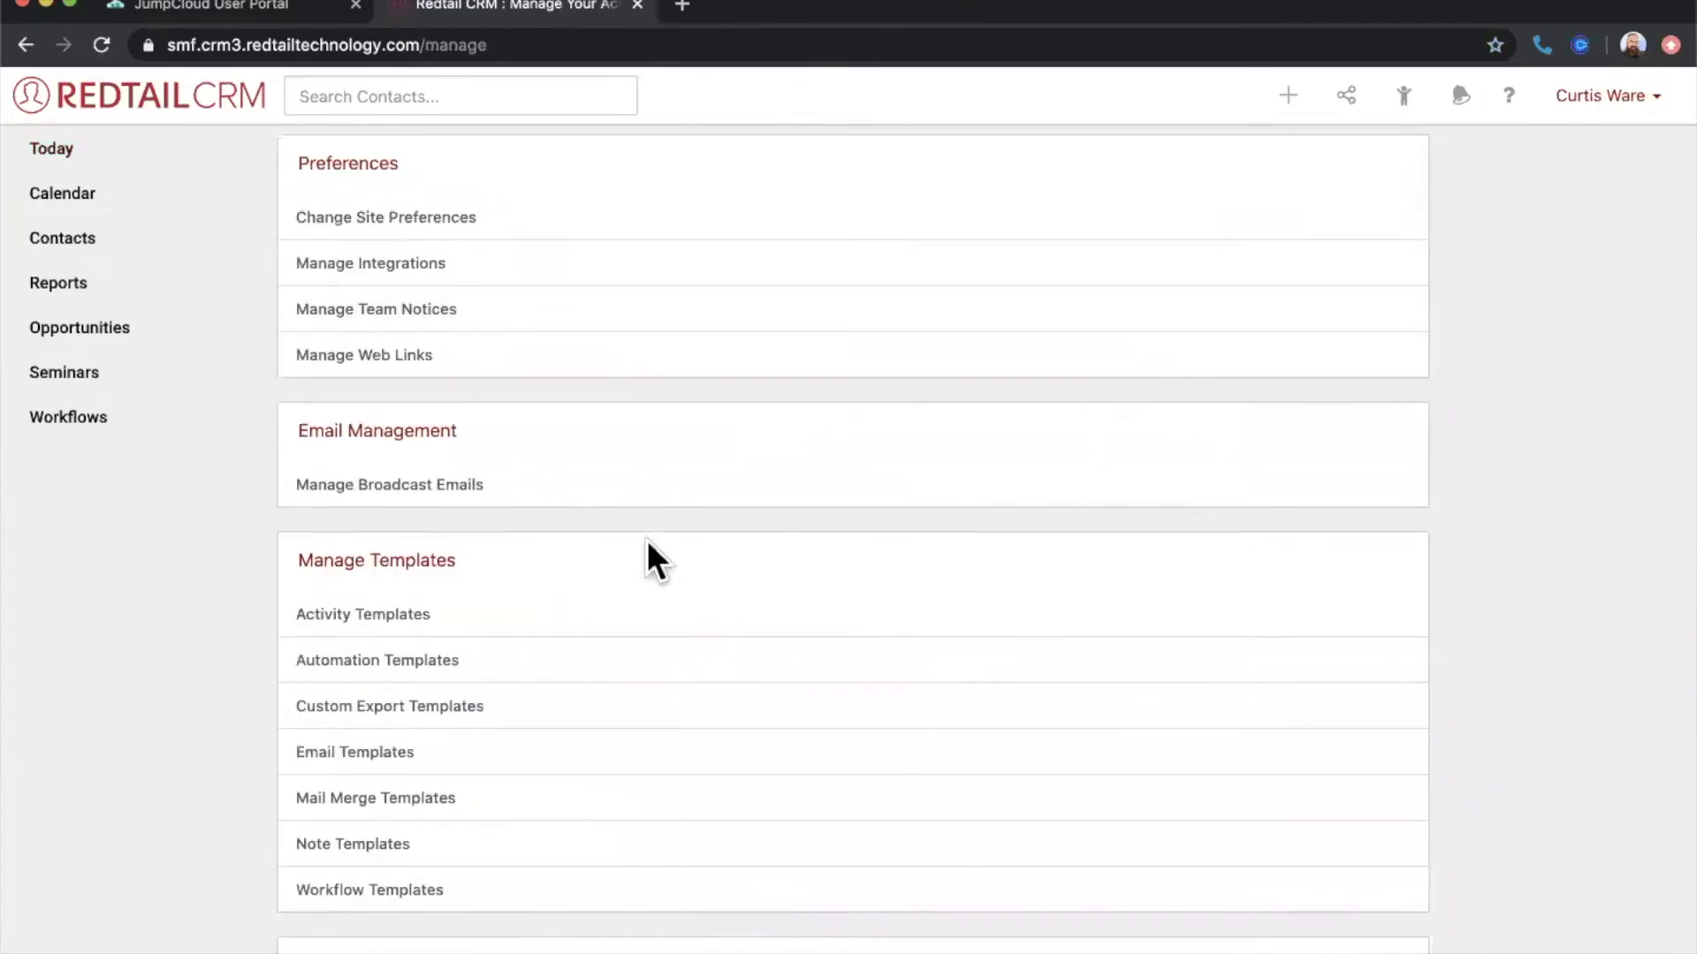
pyautogui.scroll(-2, 648, 553)
pyautogui.scroll(-3, 485, 482)
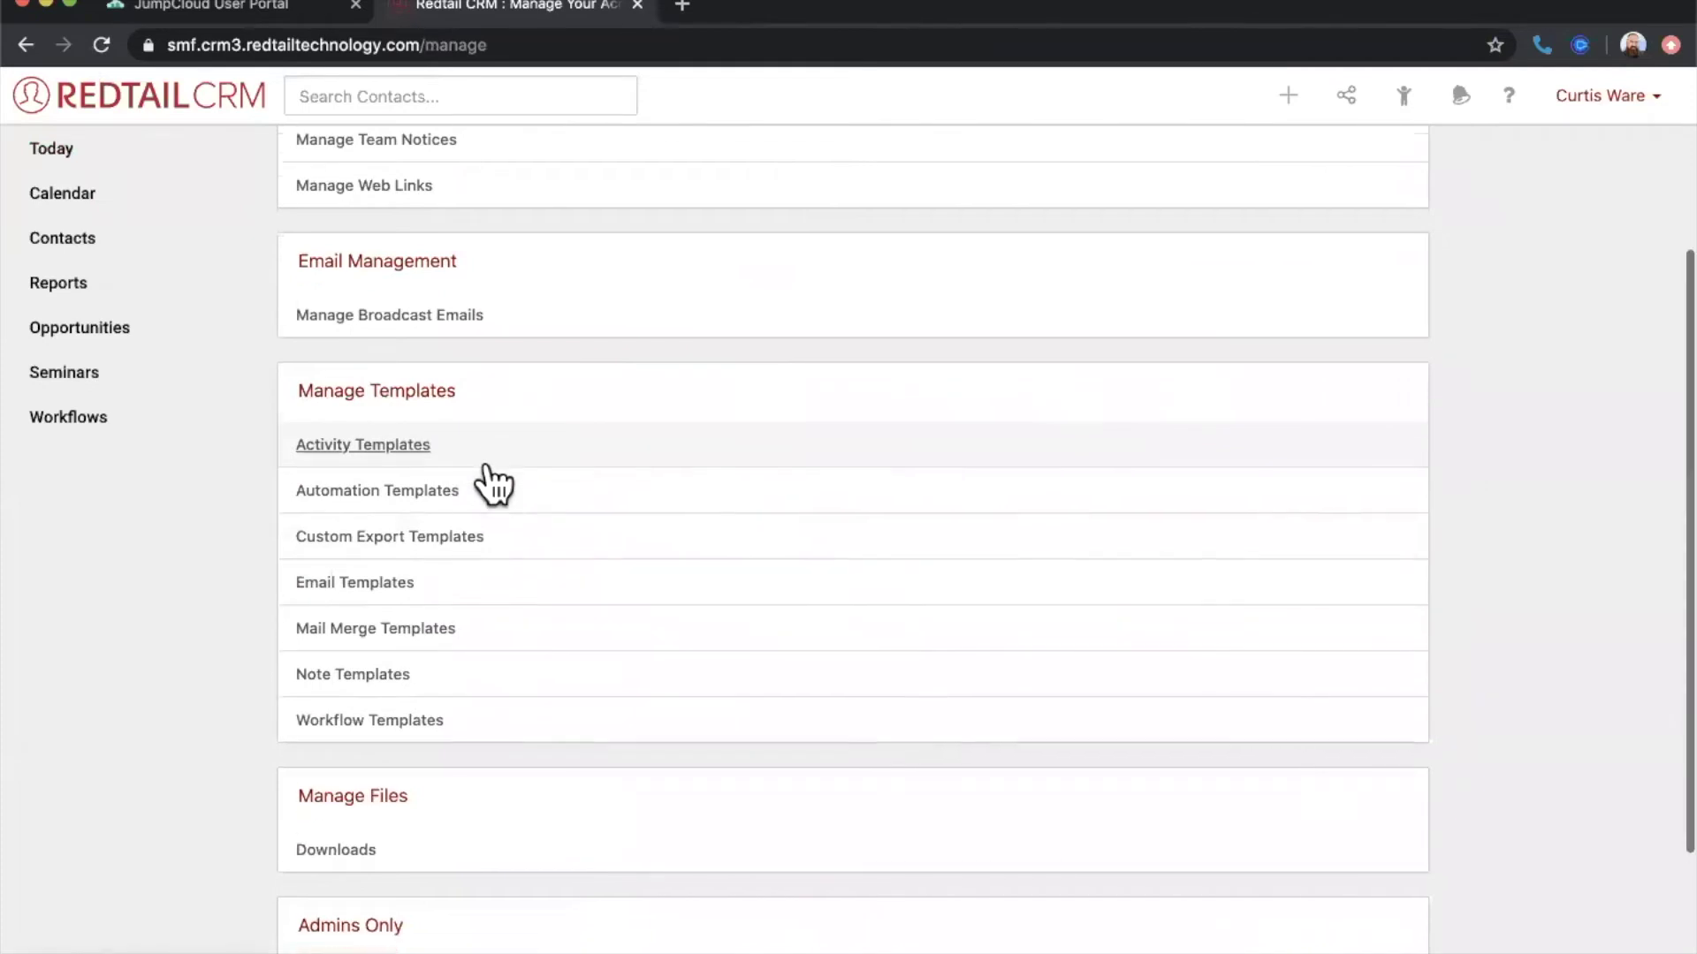
pyautogui.moveTo(297, 616); pyautogui.dragTo(411, 617)
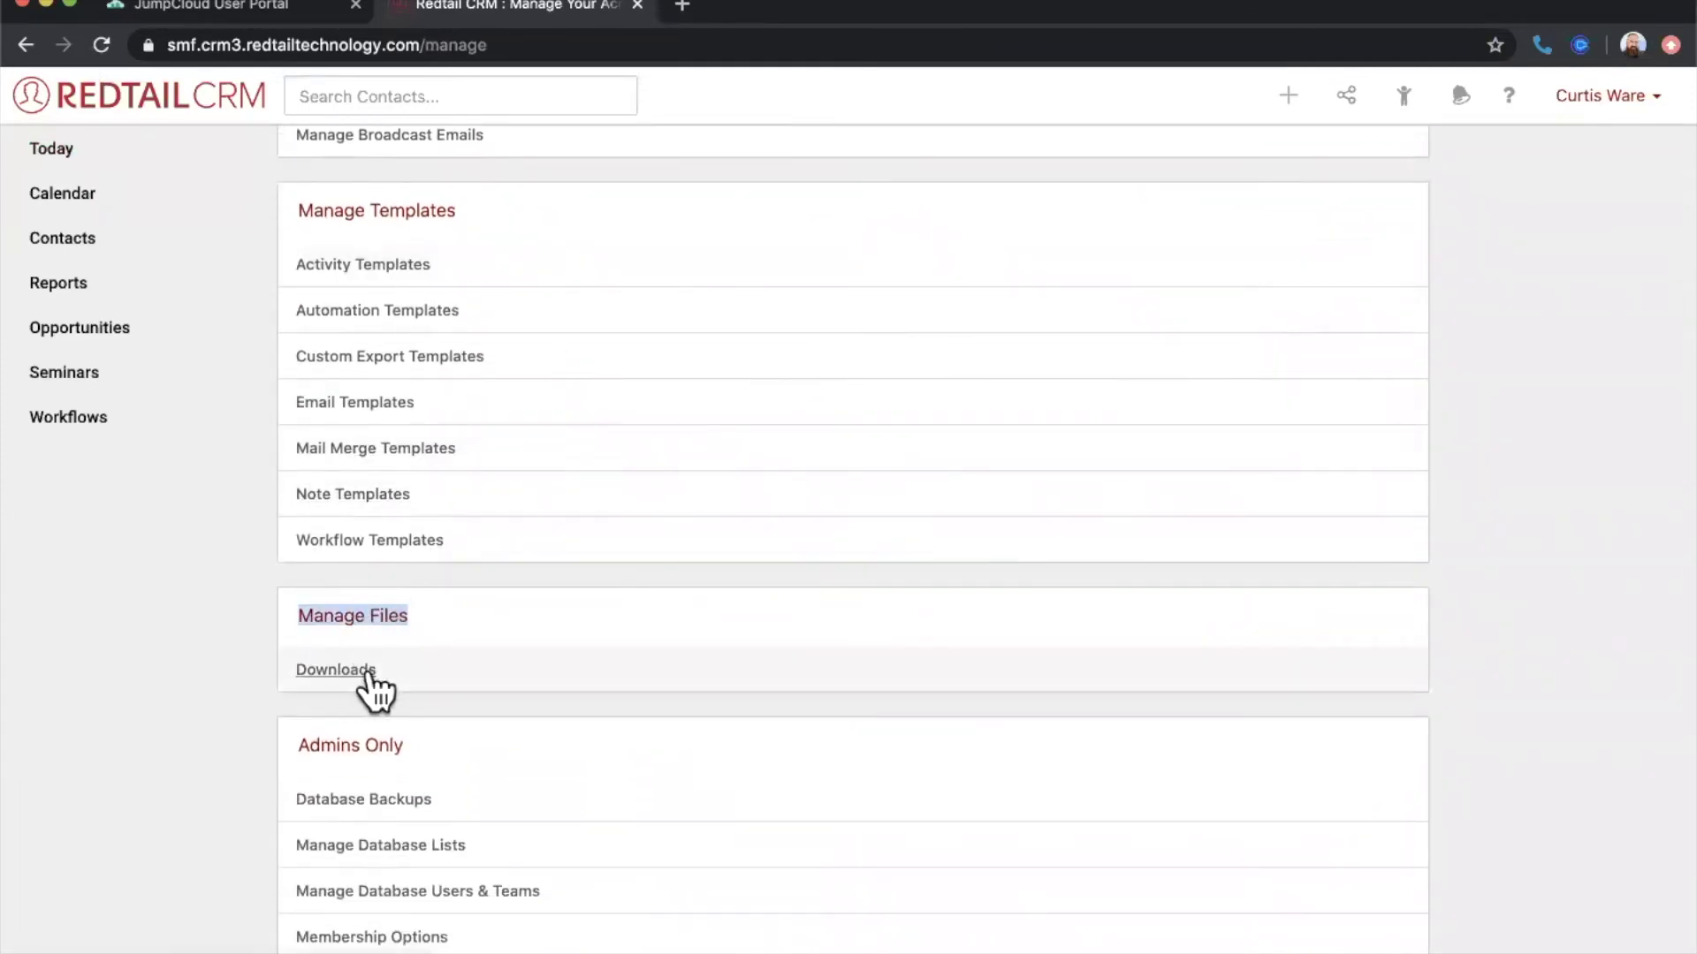
pyautogui.click(474, 609)
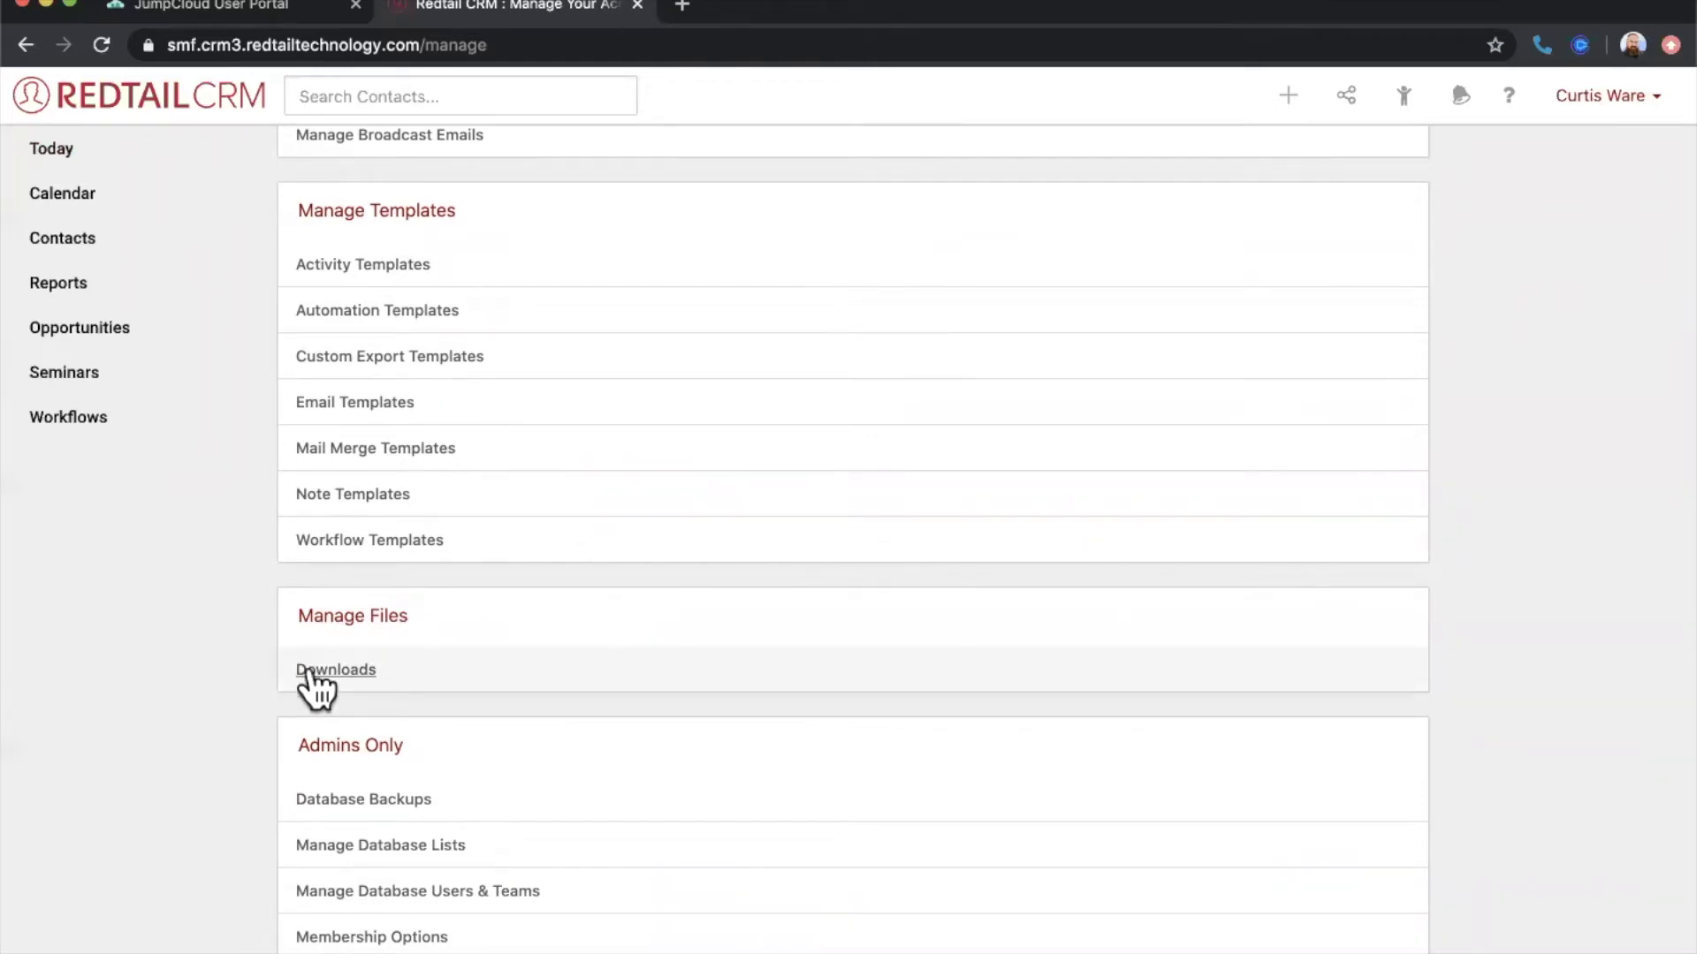
# - Open Downloads and review the stored files and the actions available for Phone Numbers and Primary addresses.csv
pyautogui.click(335, 673)
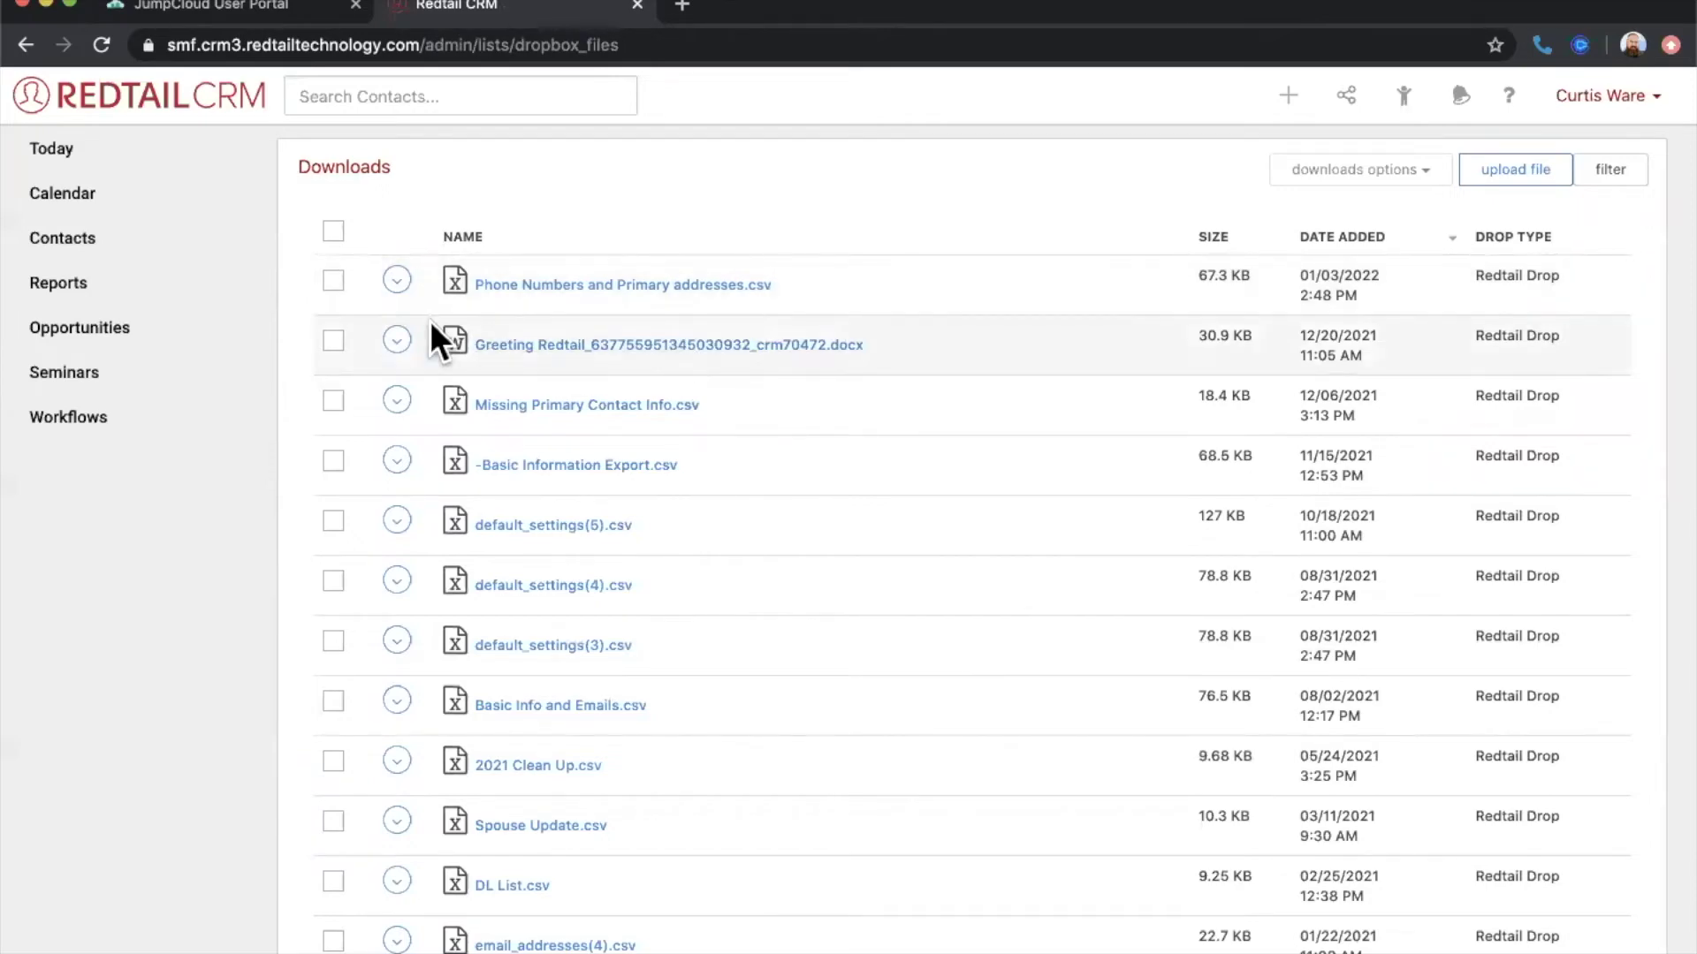
pyautogui.click(397, 283)
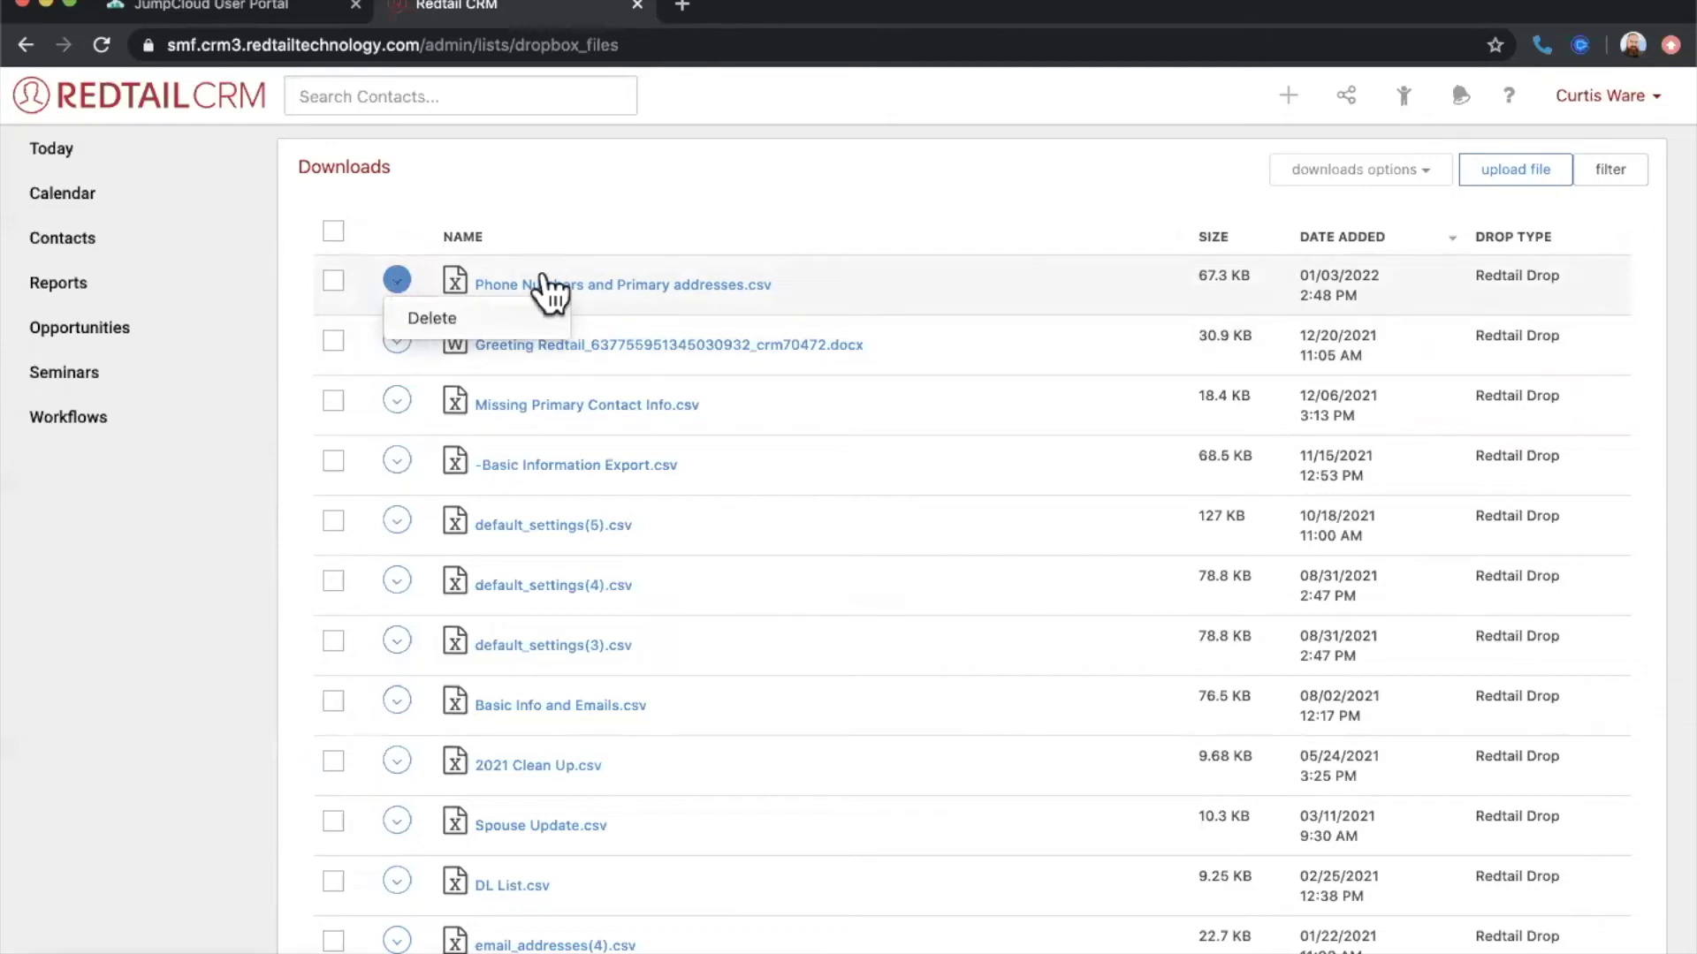
pyautogui.click(824, 166)
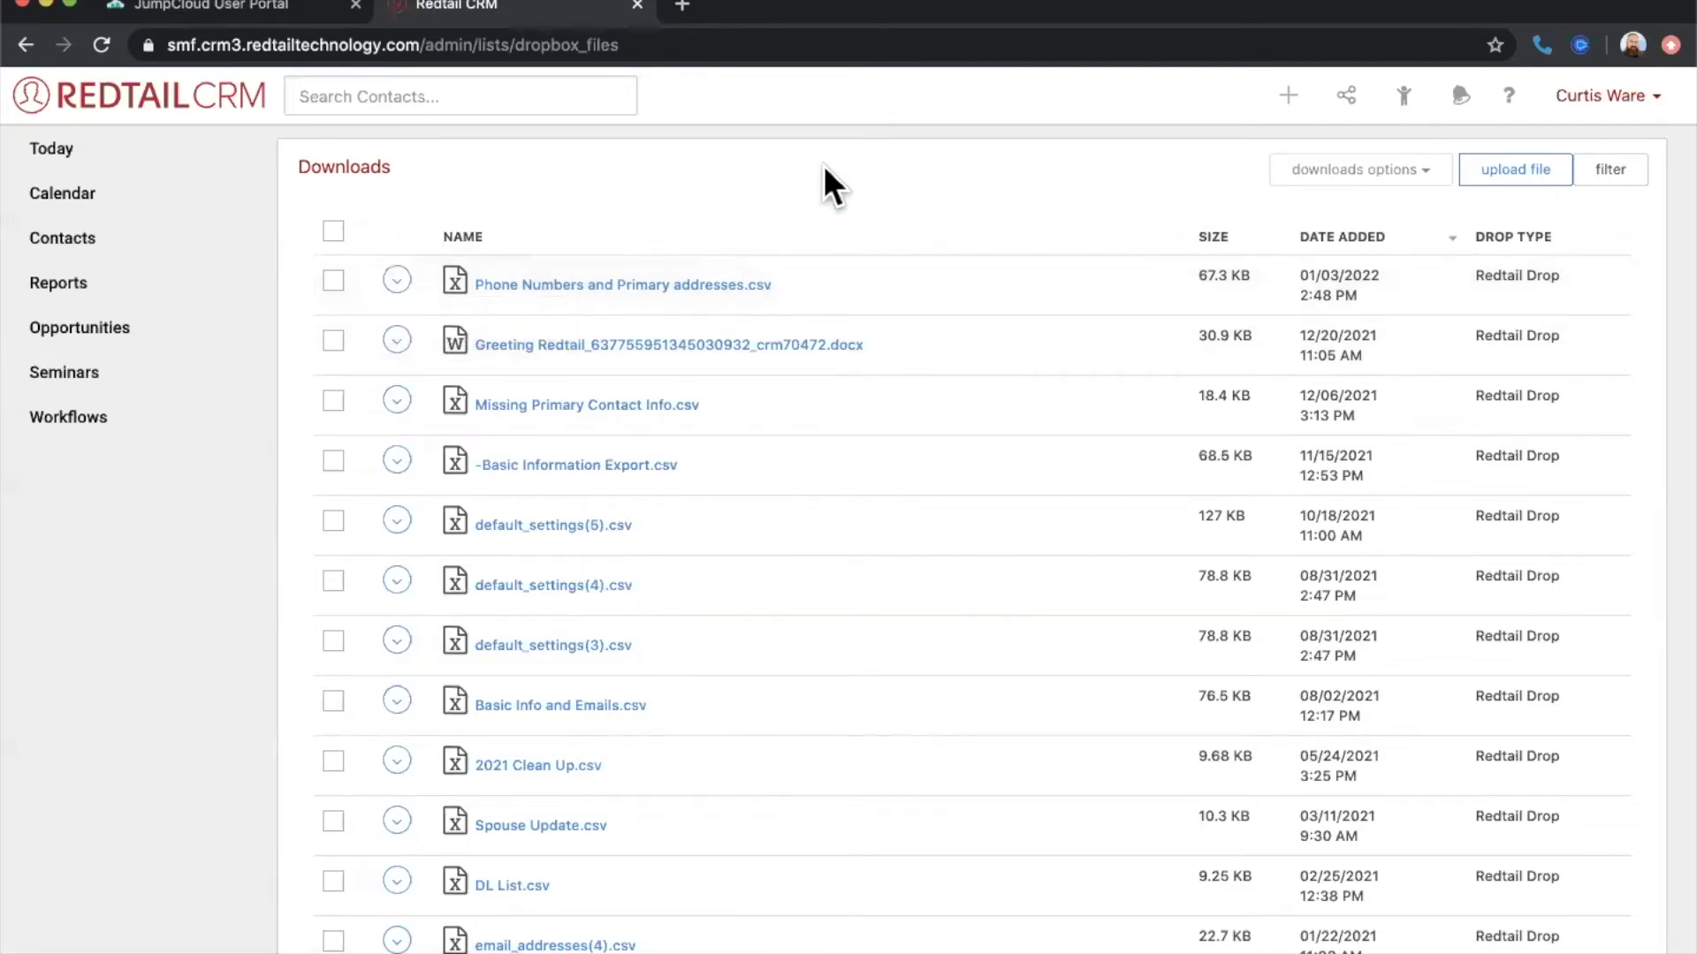
pyautogui.scroll(-10, 859, 486)
pyautogui.scroll(10, 859, 486)
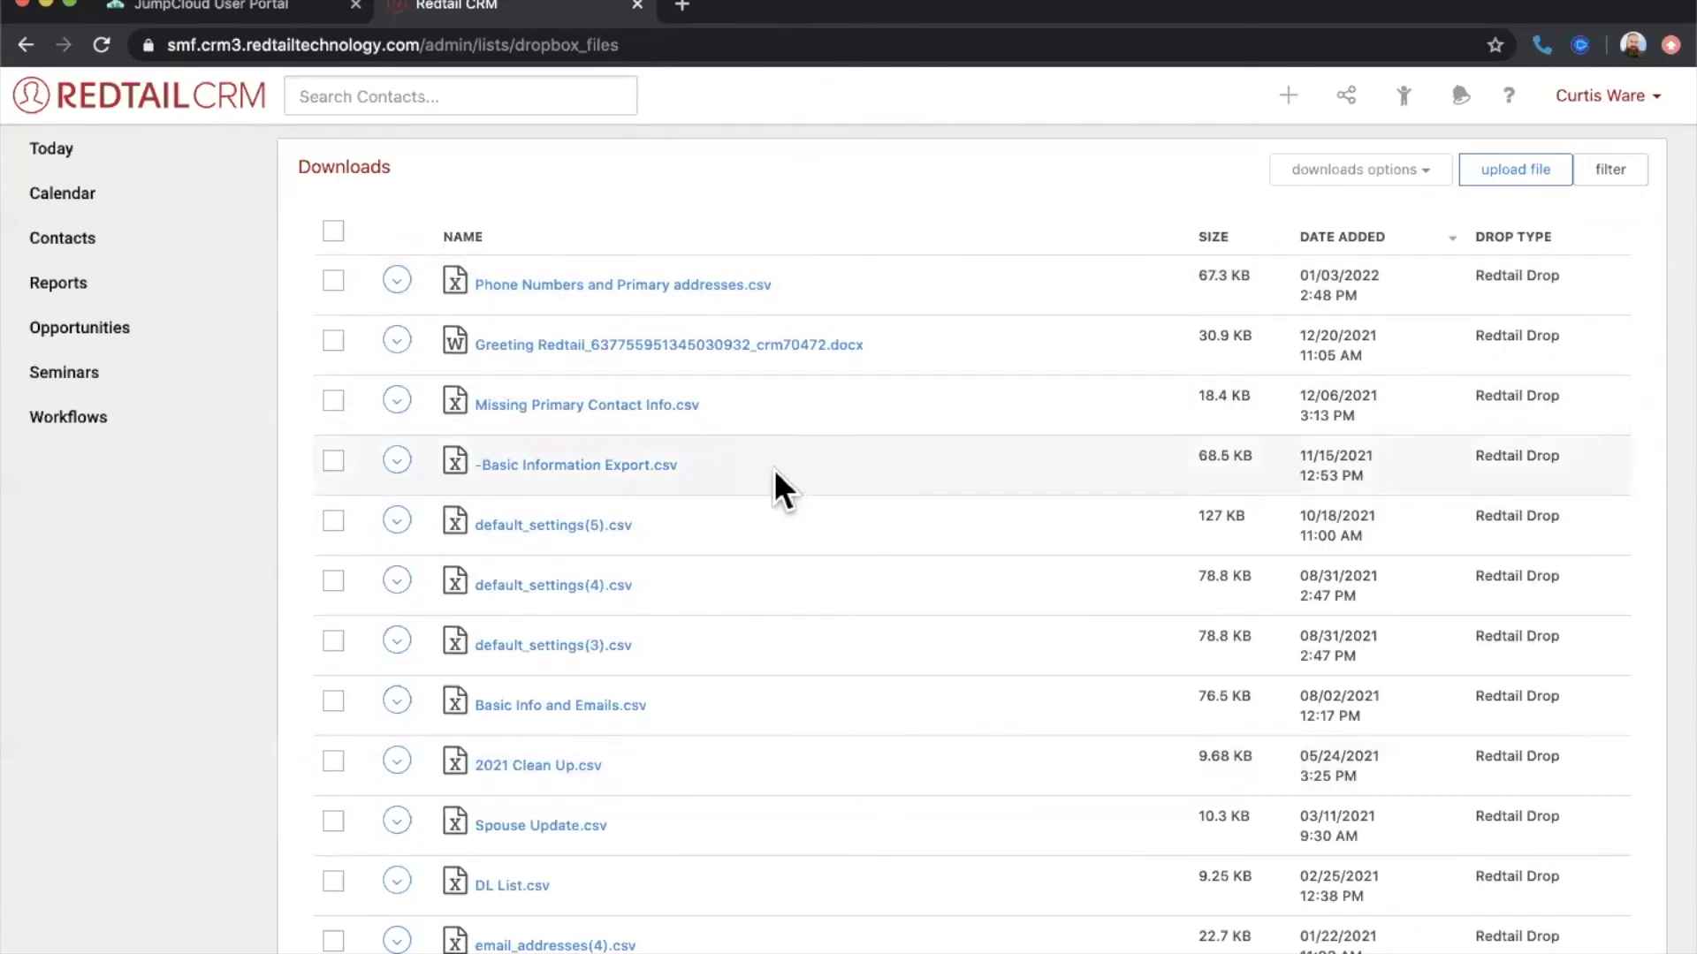
# - Select every contact under letter A in the Contacts A-Z list
pyautogui.click(60, 247)
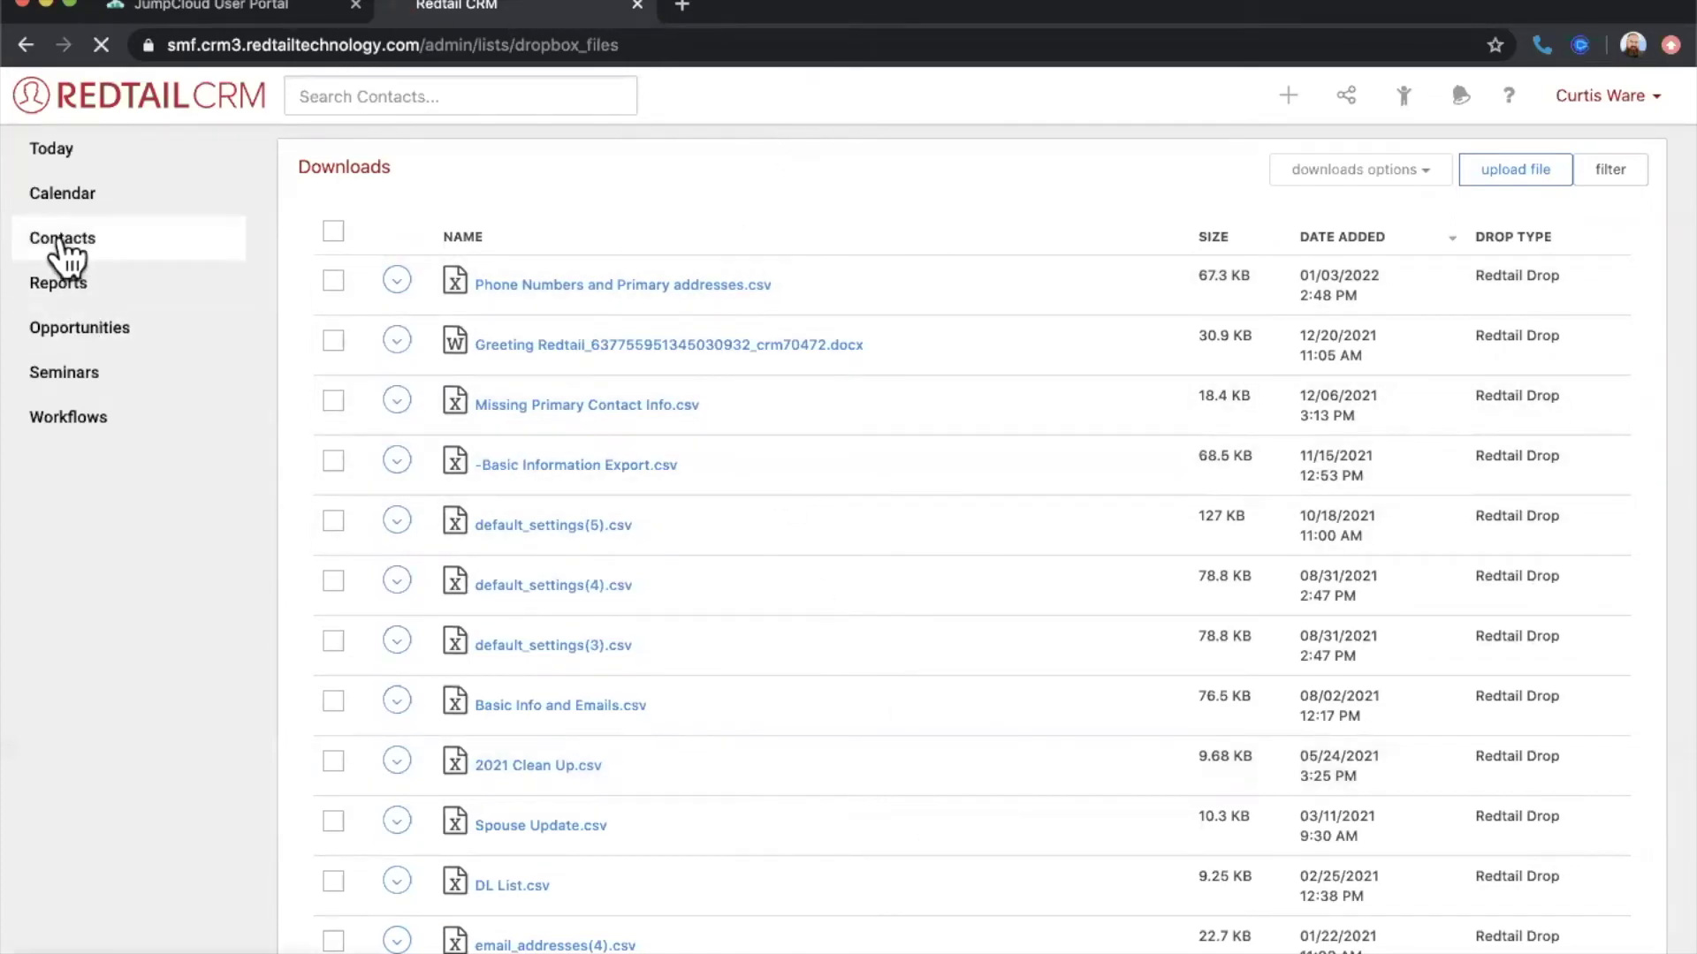
pyautogui.click(473, 166)
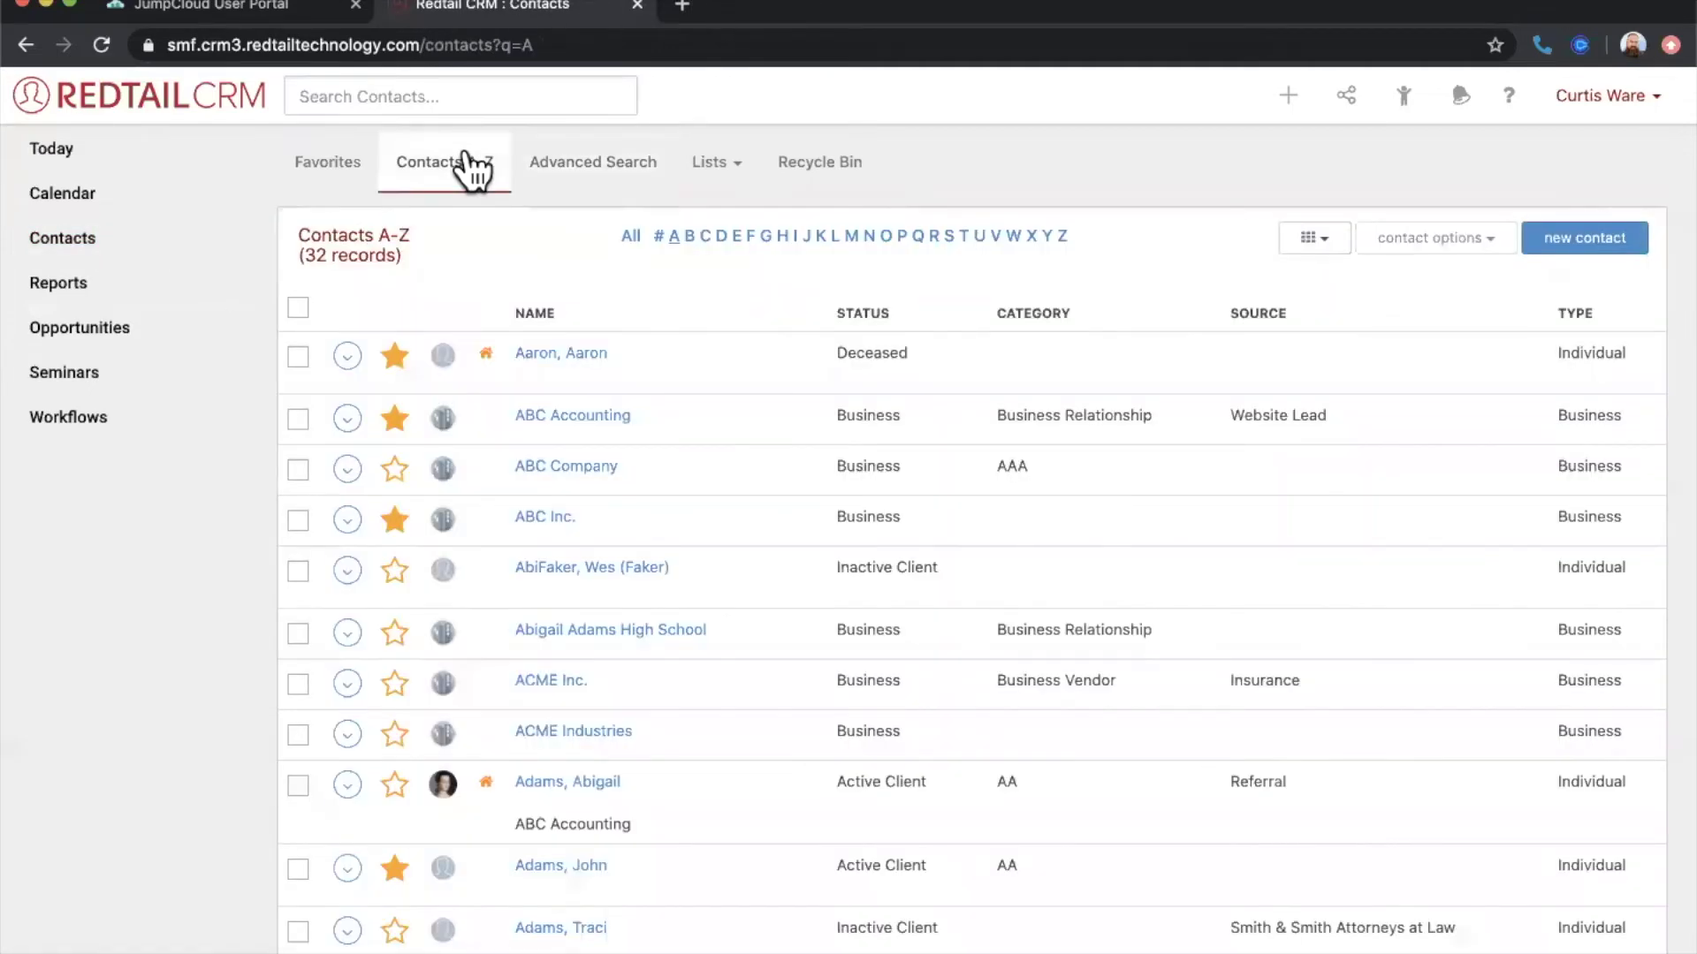
pyautogui.click(298, 308)
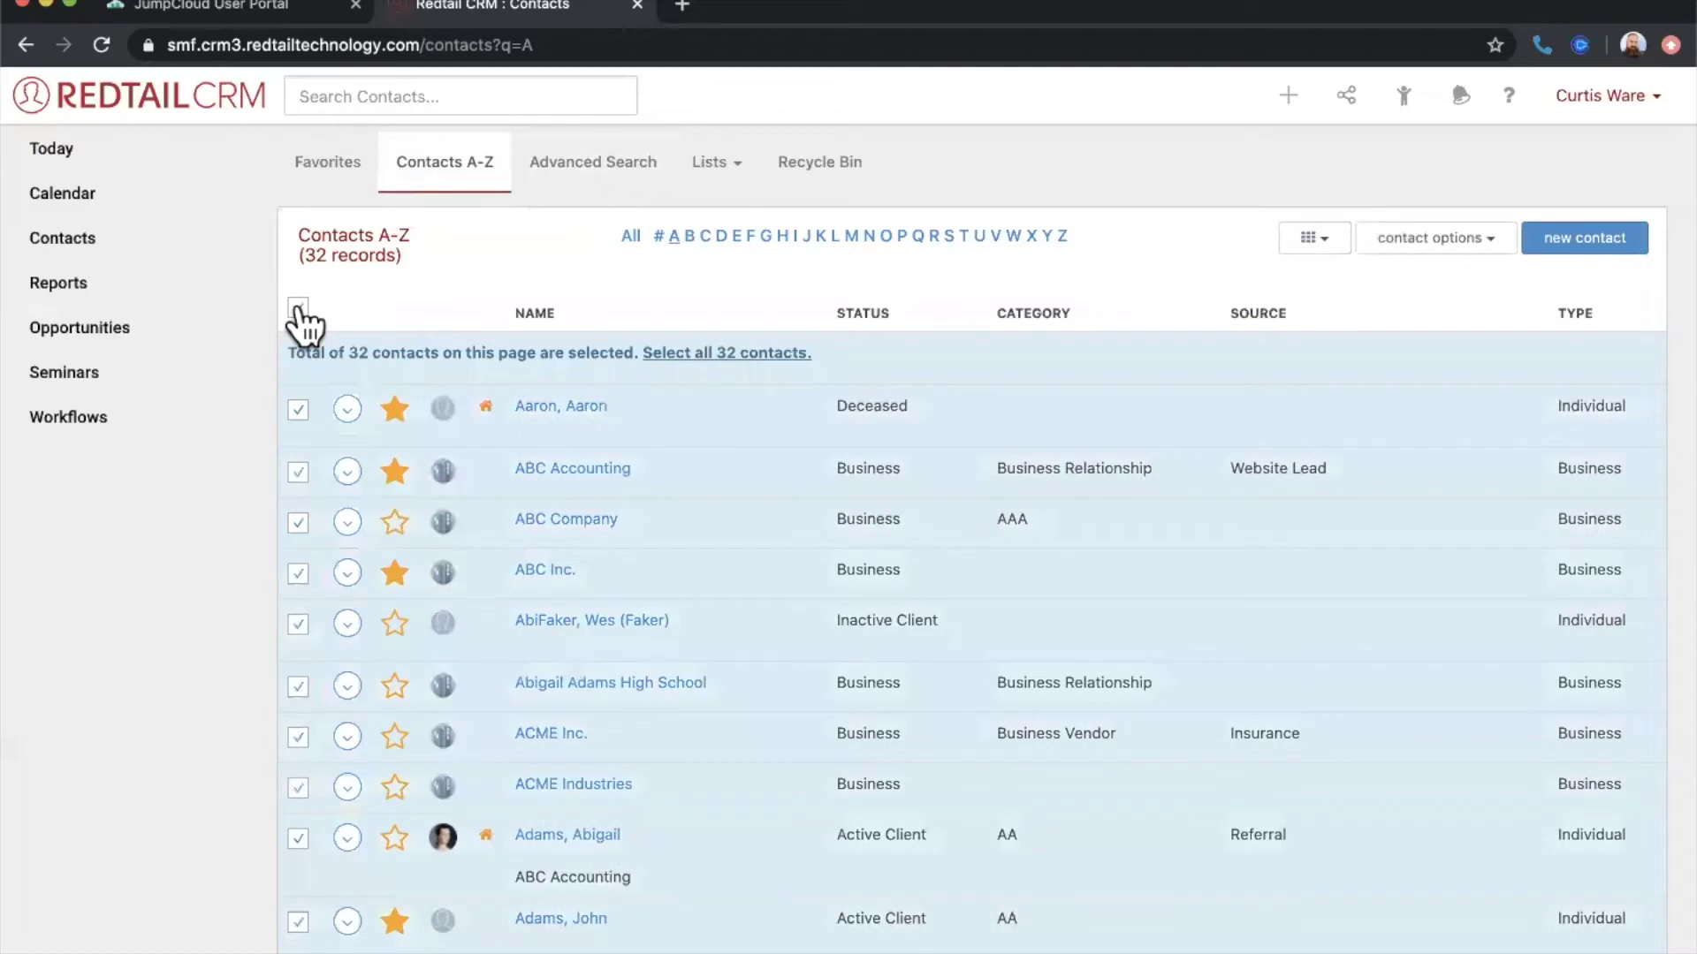
pyautogui.click(768, 353)
# - View the export types offered for the selected contacts, and close the Contact Exports dialog without running one
pyautogui.click(1426, 245)
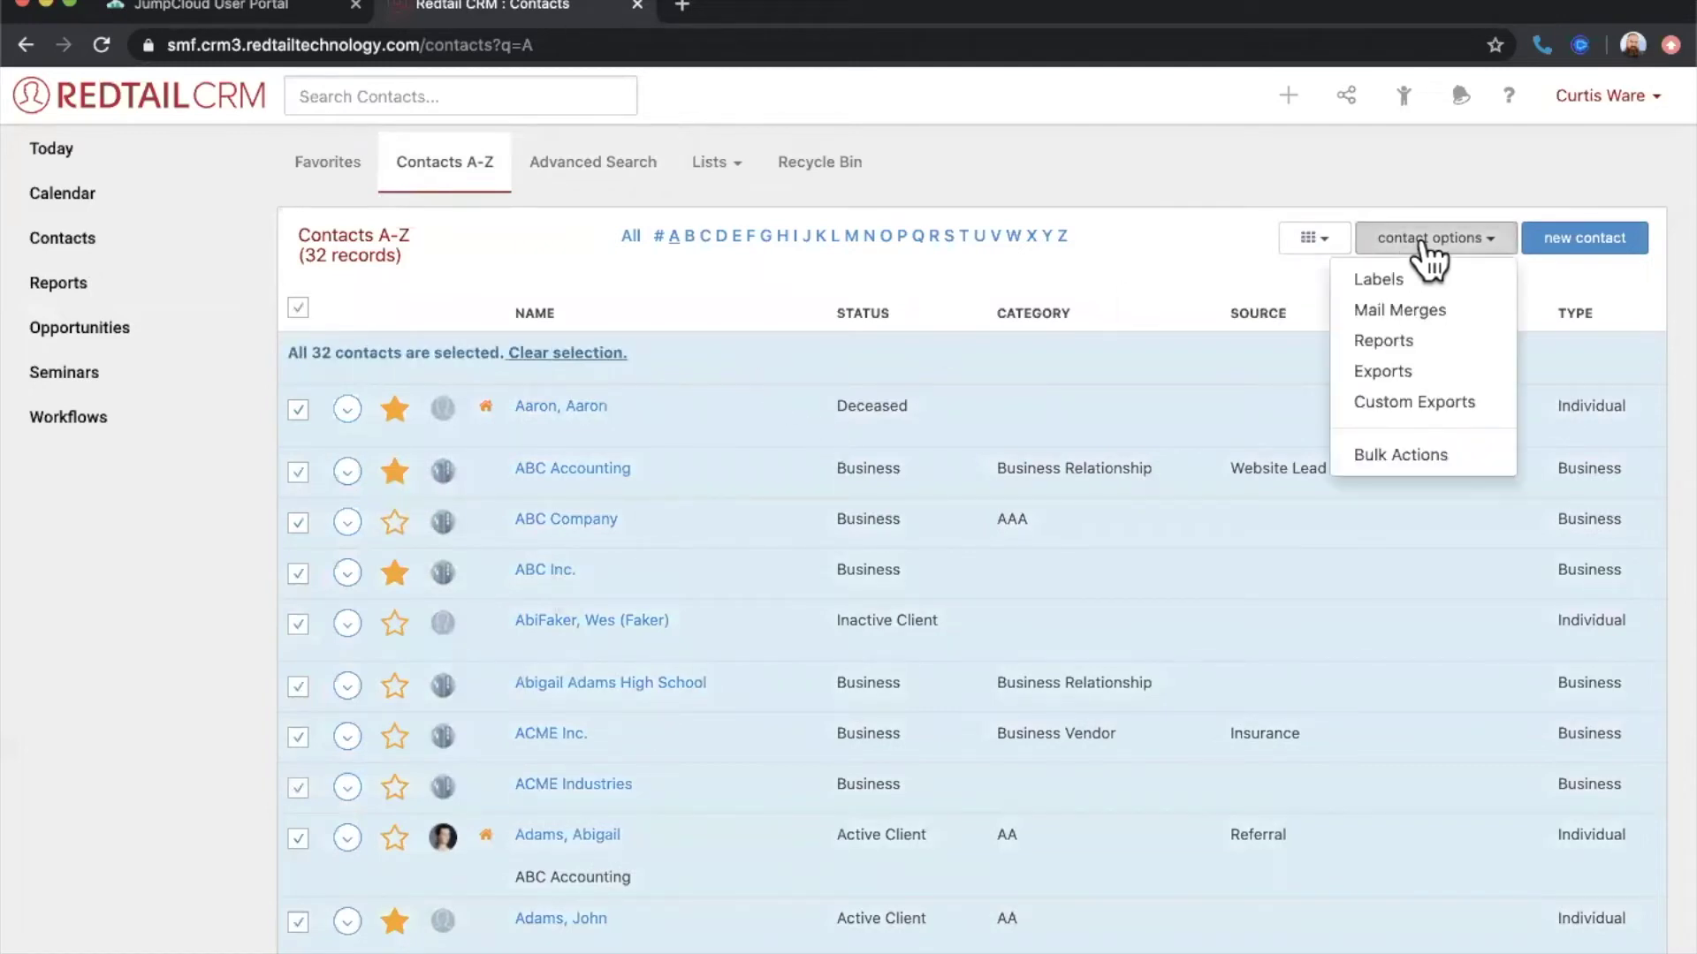
pyautogui.click(1422, 379)
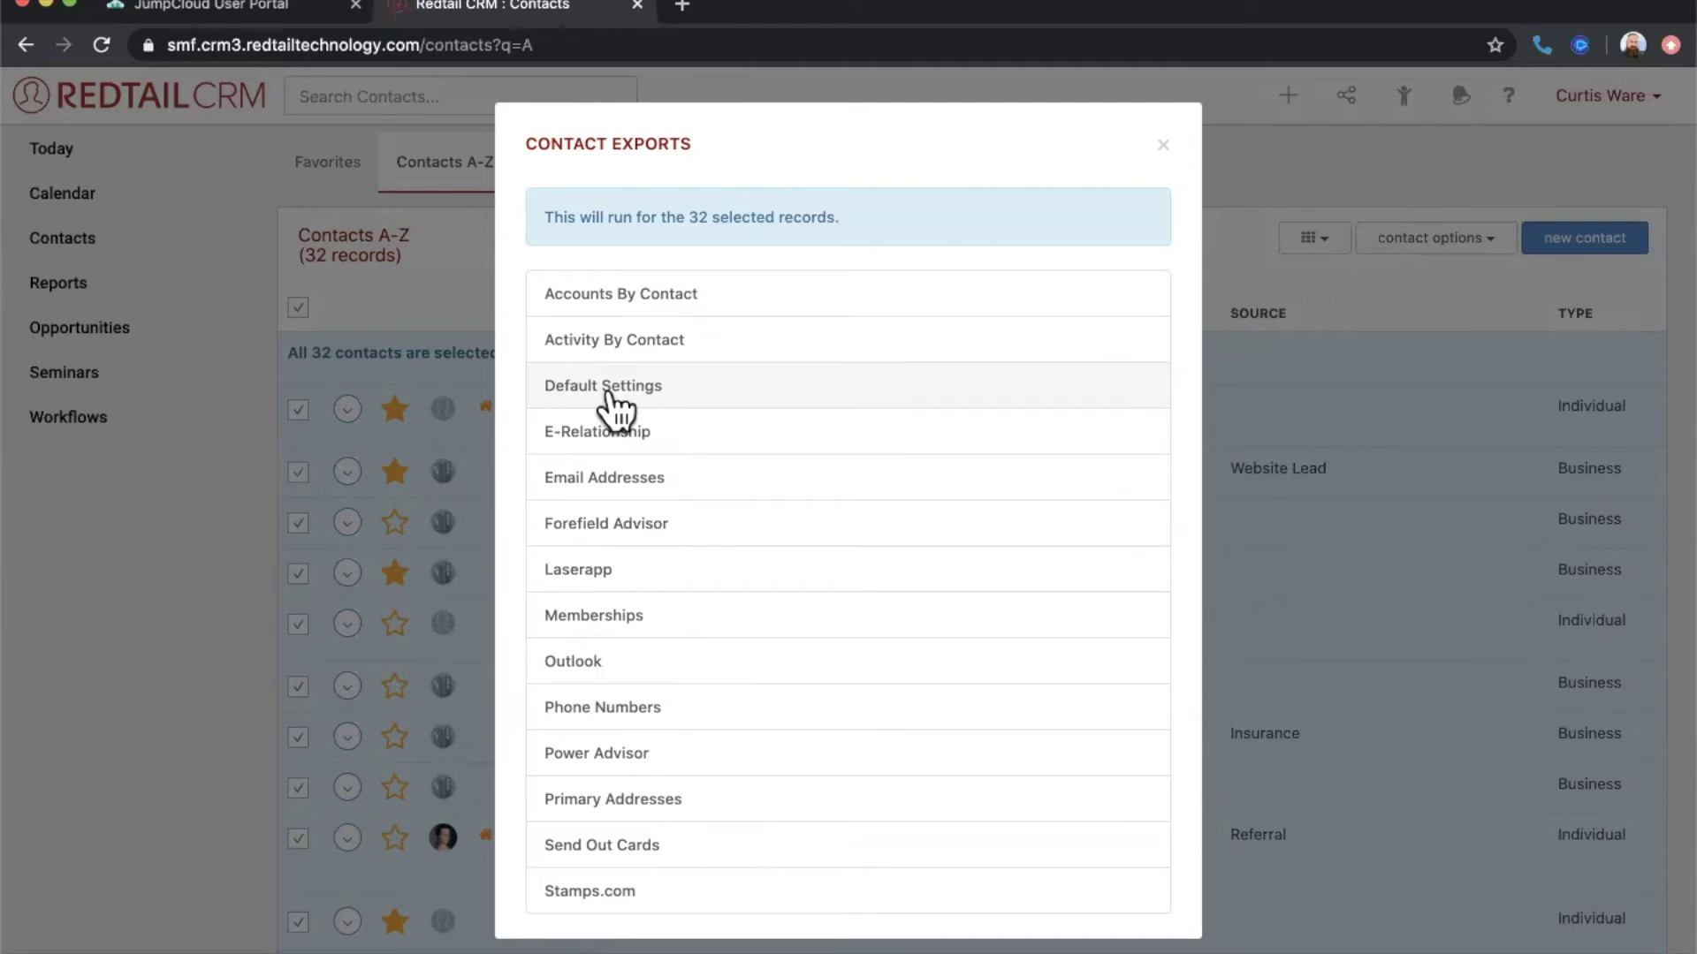
pyautogui.click(1162, 144)
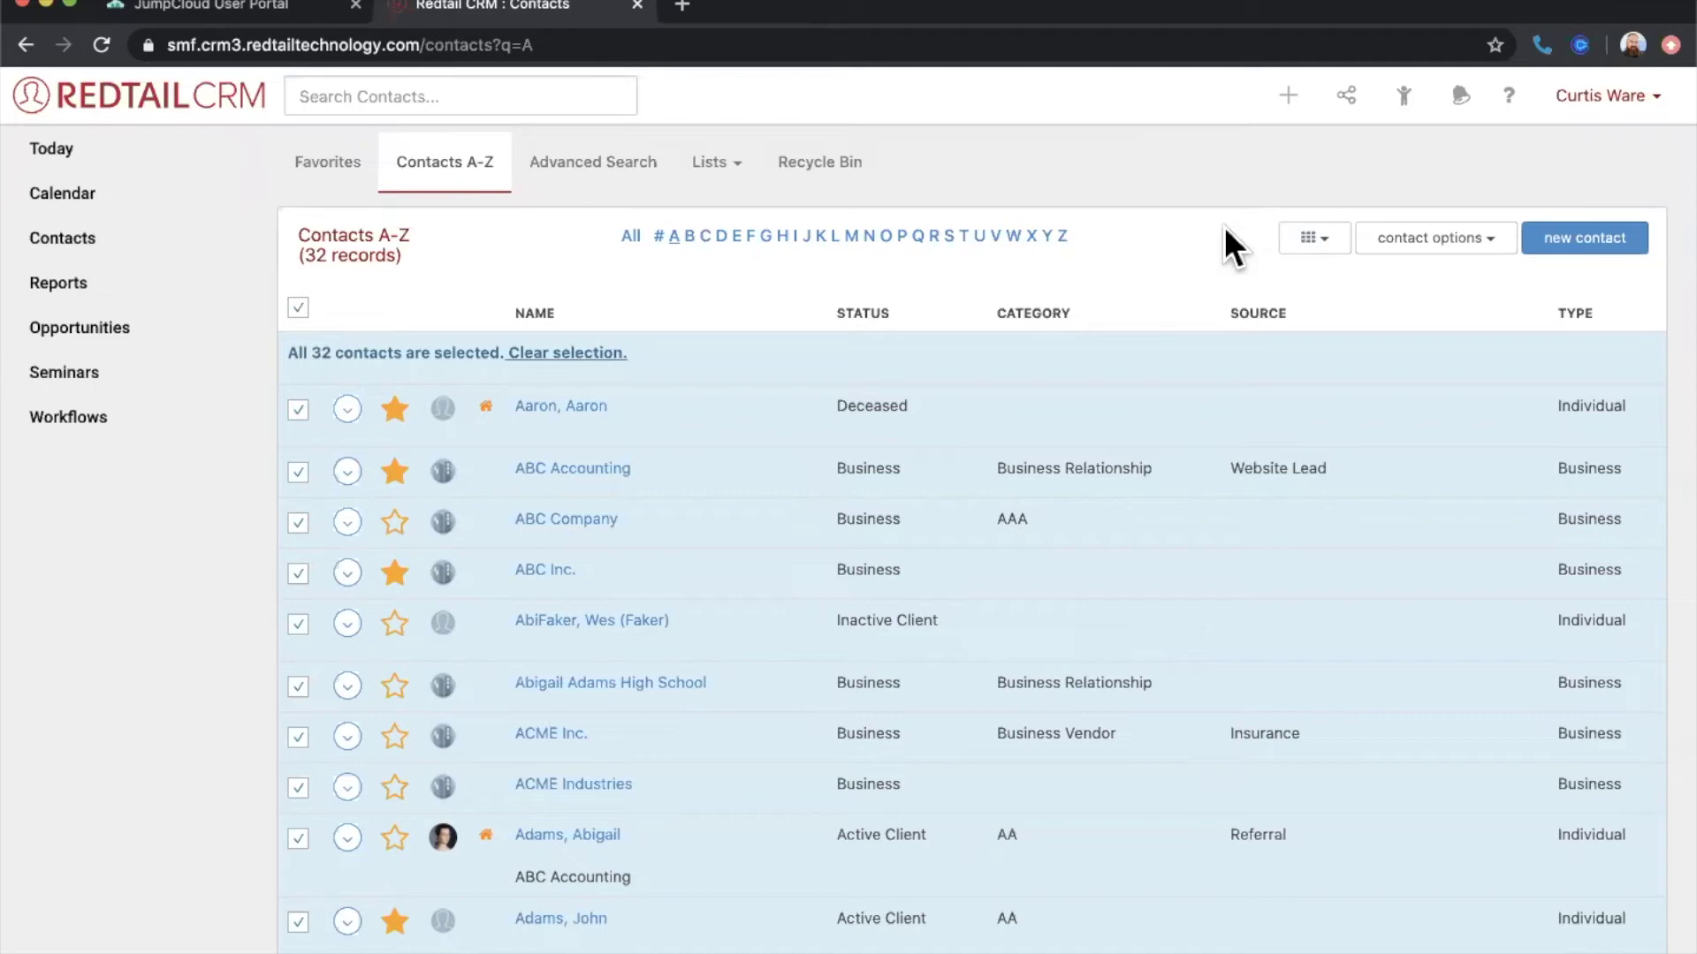
# - Return to the Manage Your Account page and review the Admins Only section
pyautogui.click(1600, 99)
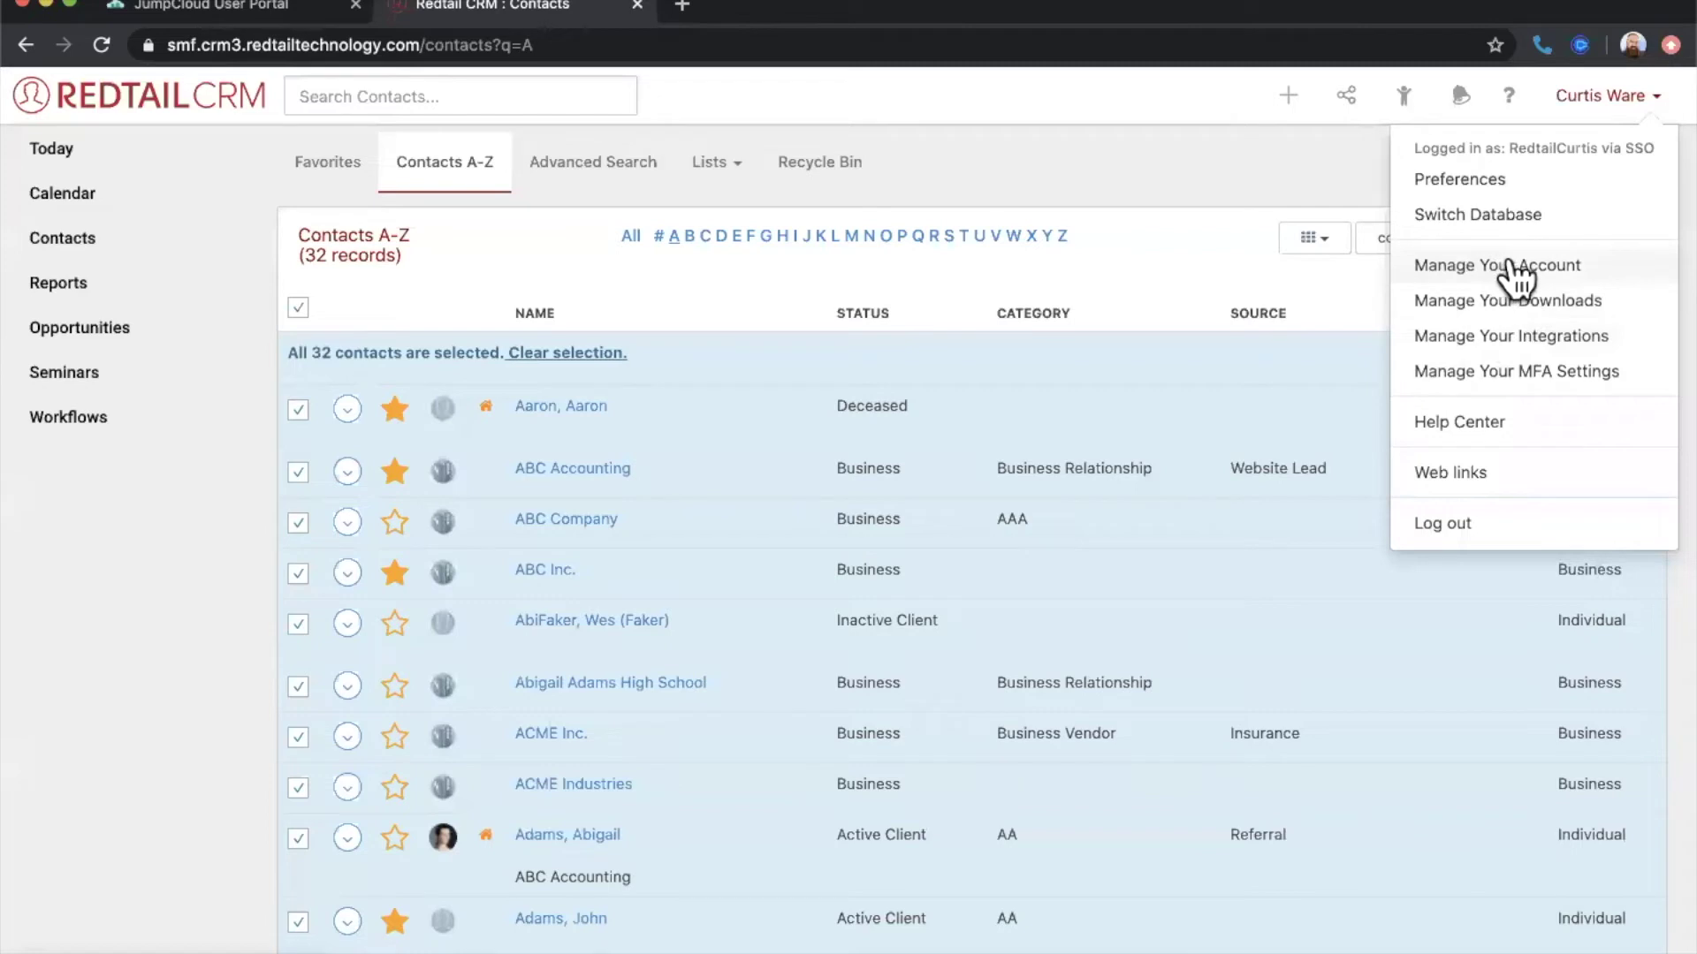
pyautogui.click(1469, 283)
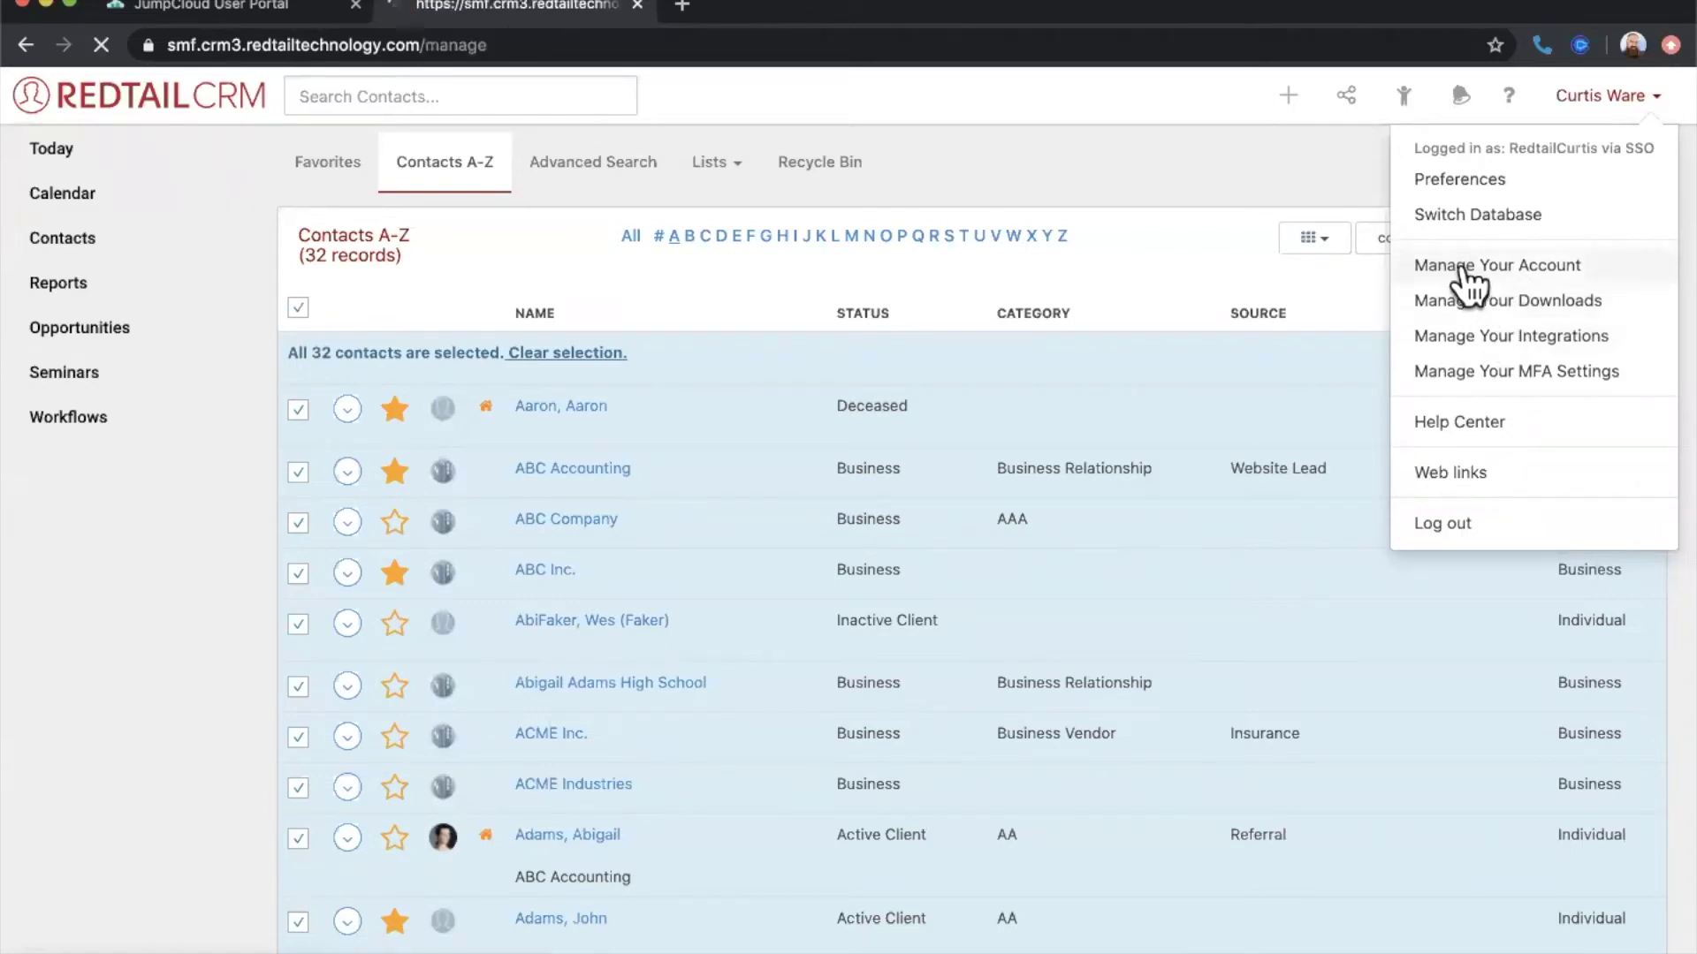
pyautogui.scroll(-5, 697, 443)
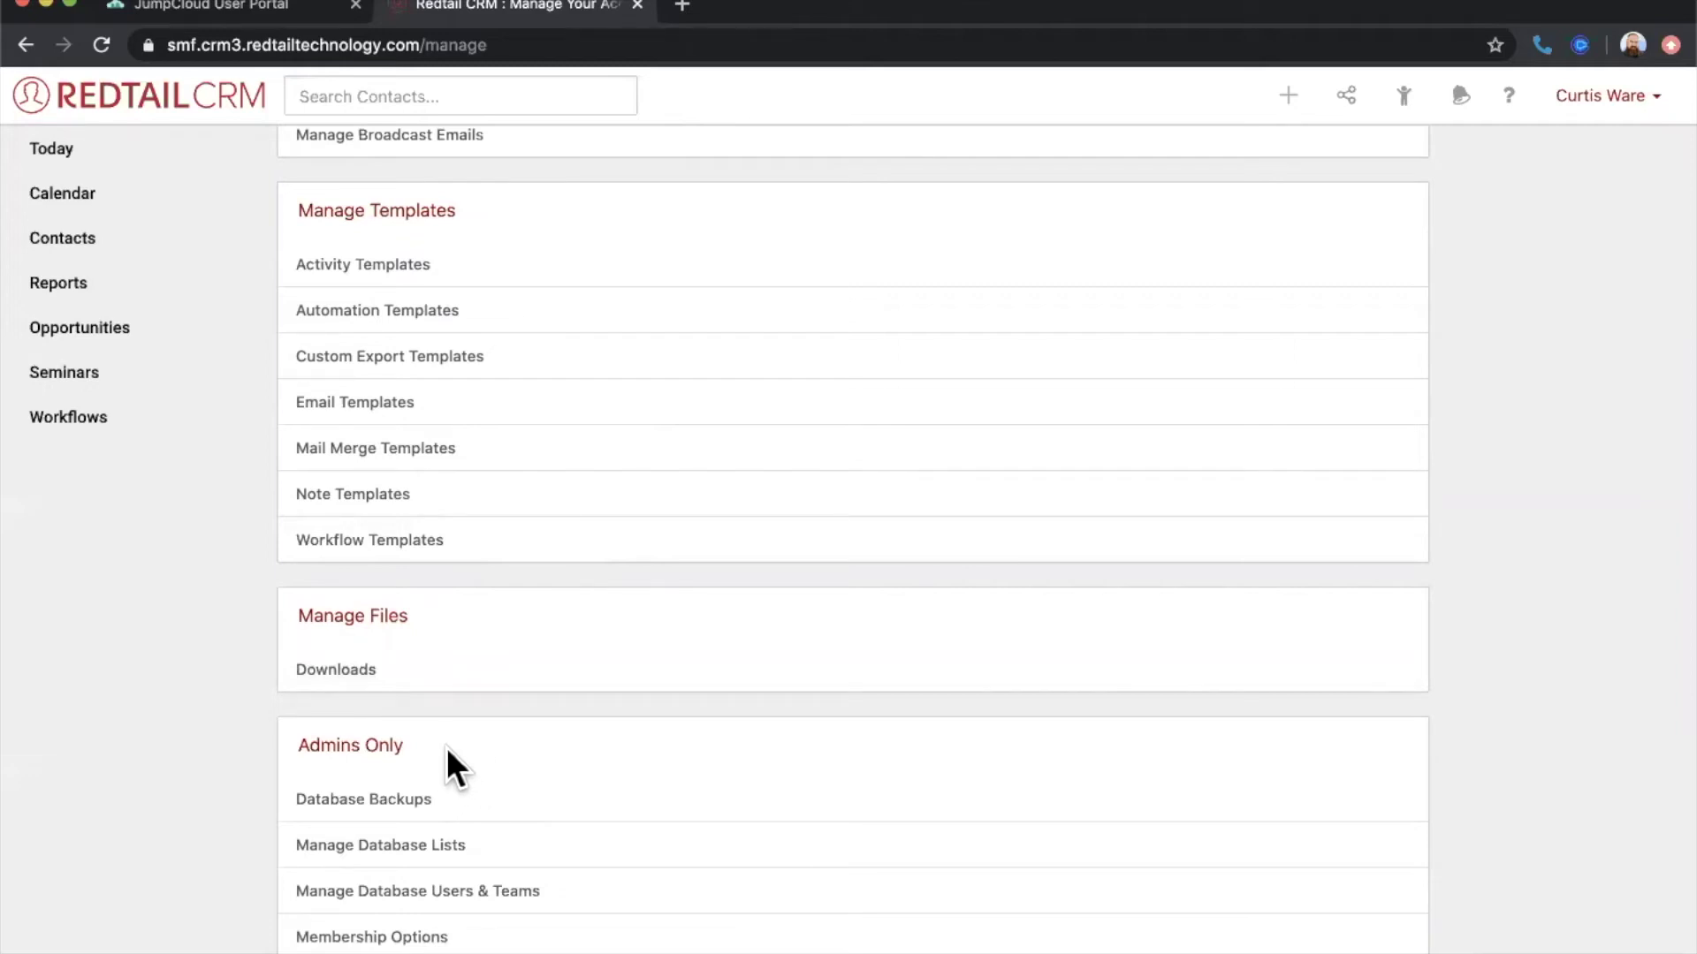
pyautogui.moveTo(405, 747); pyautogui.dragTo(314, 749)
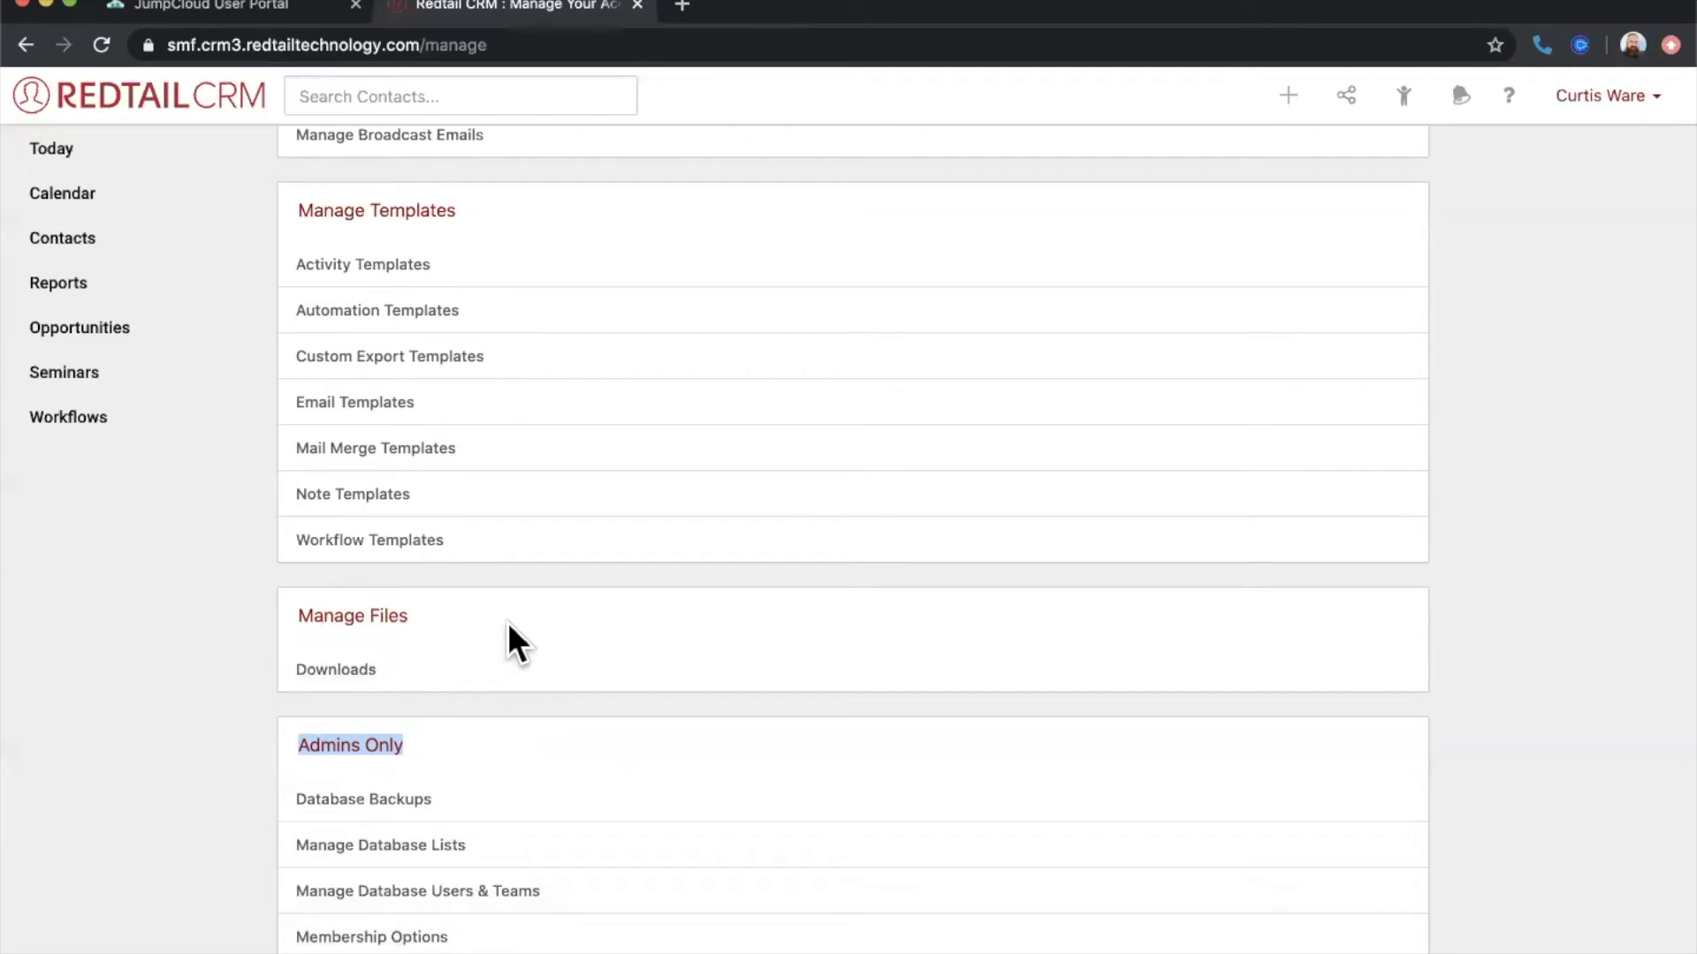
pyautogui.click(422, 740)
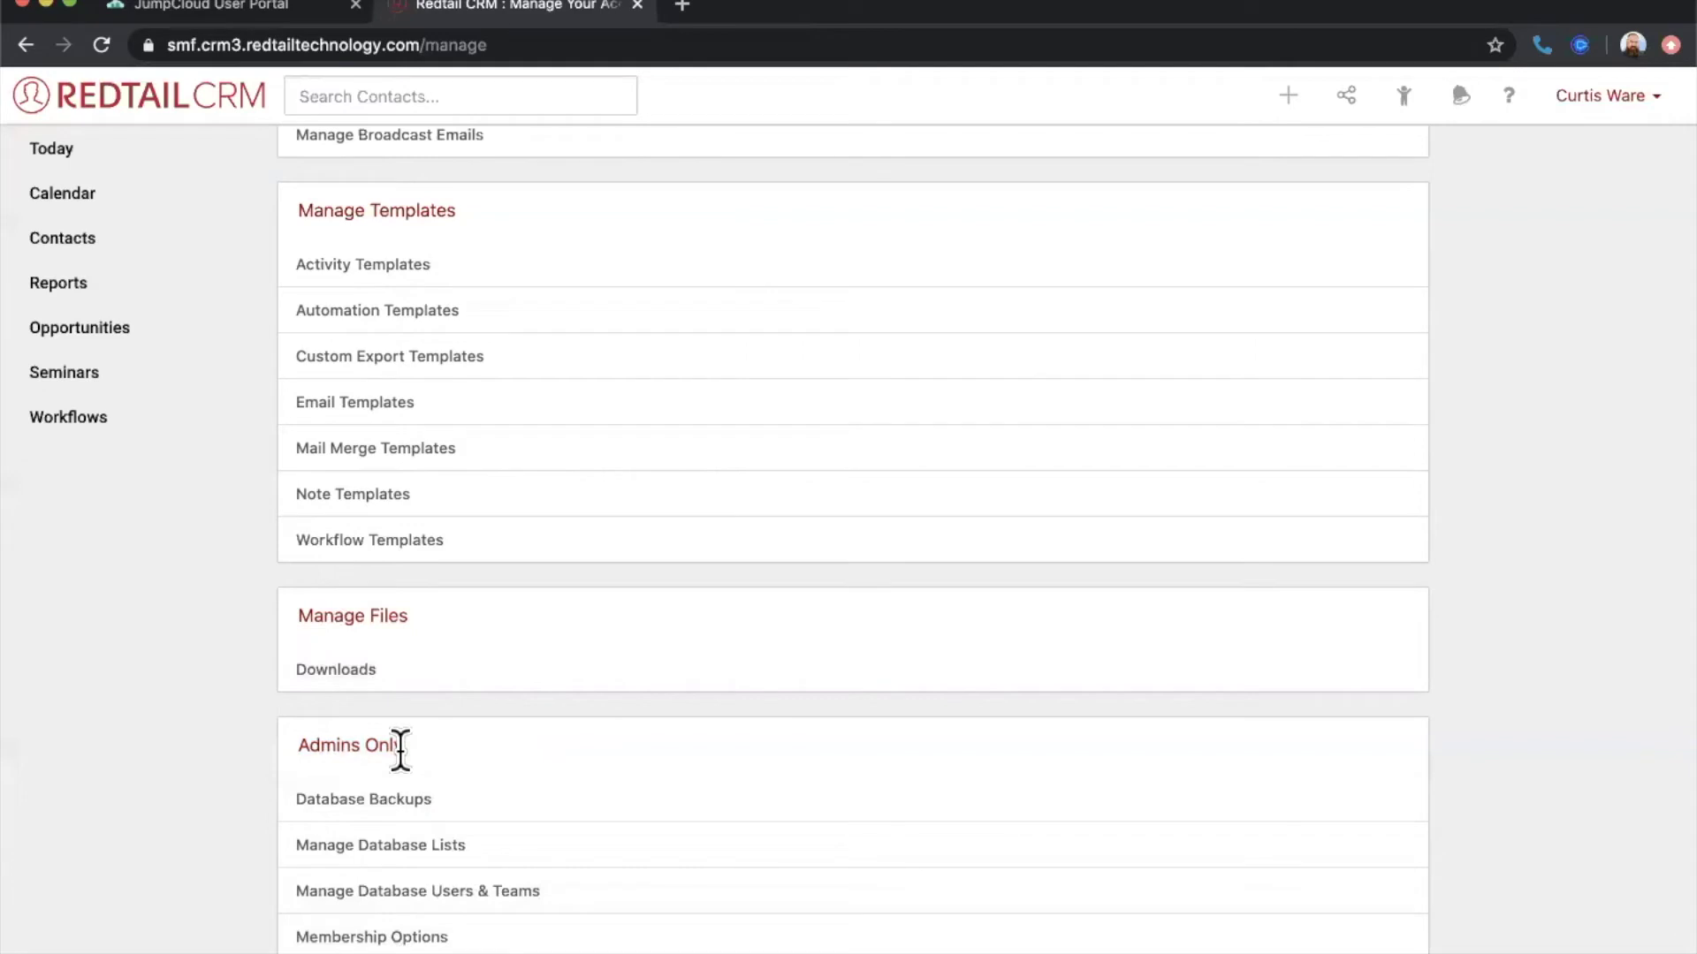
# - Open Manage Database Users & Teams, inspect the Admin setting in the first listed user's info, and cancel the update
pyautogui.click(393, 892)
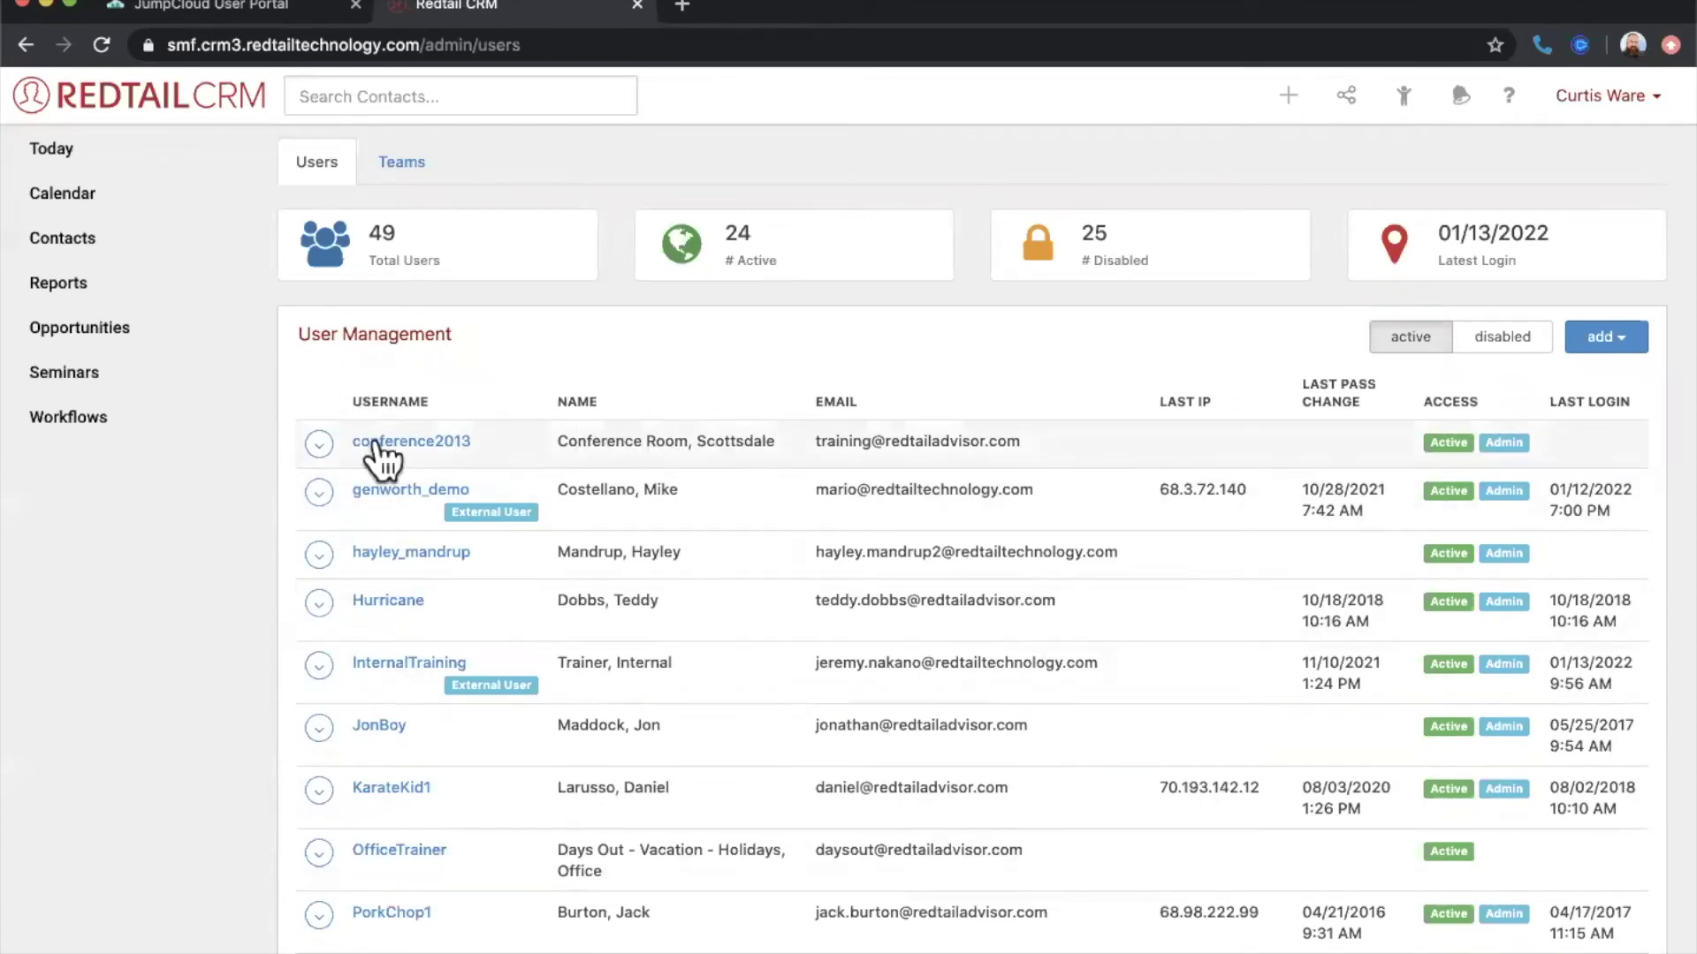
pyautogui.click(319, 443)
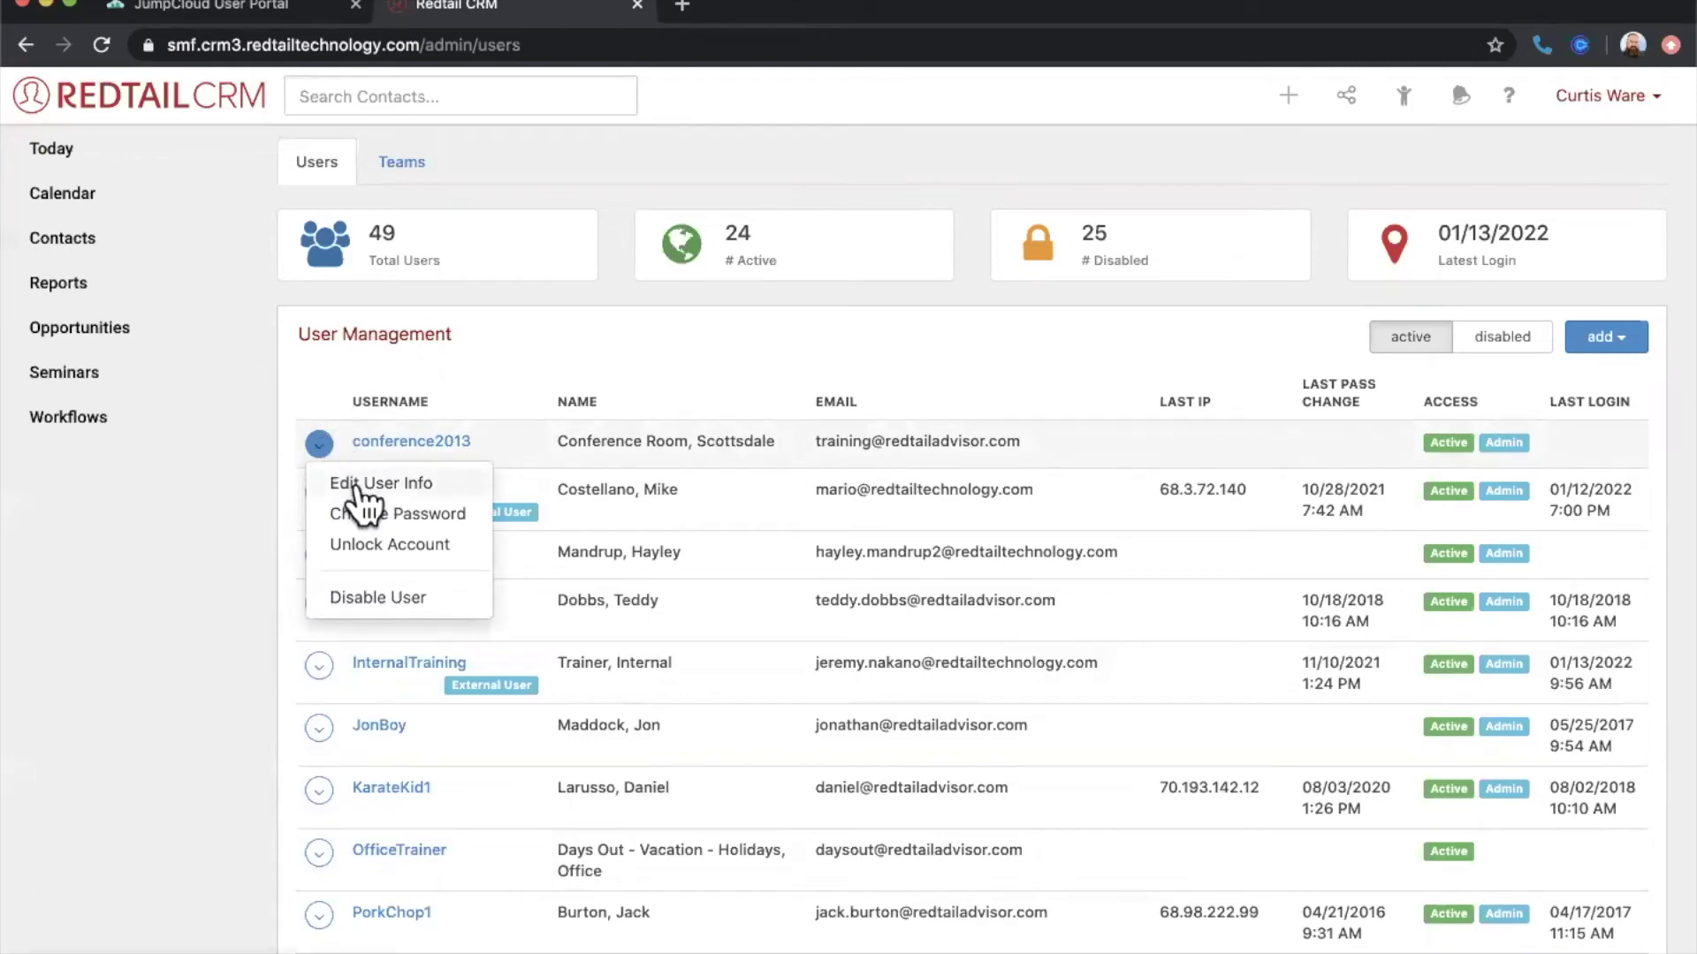
pyautogui.click(356, 485)
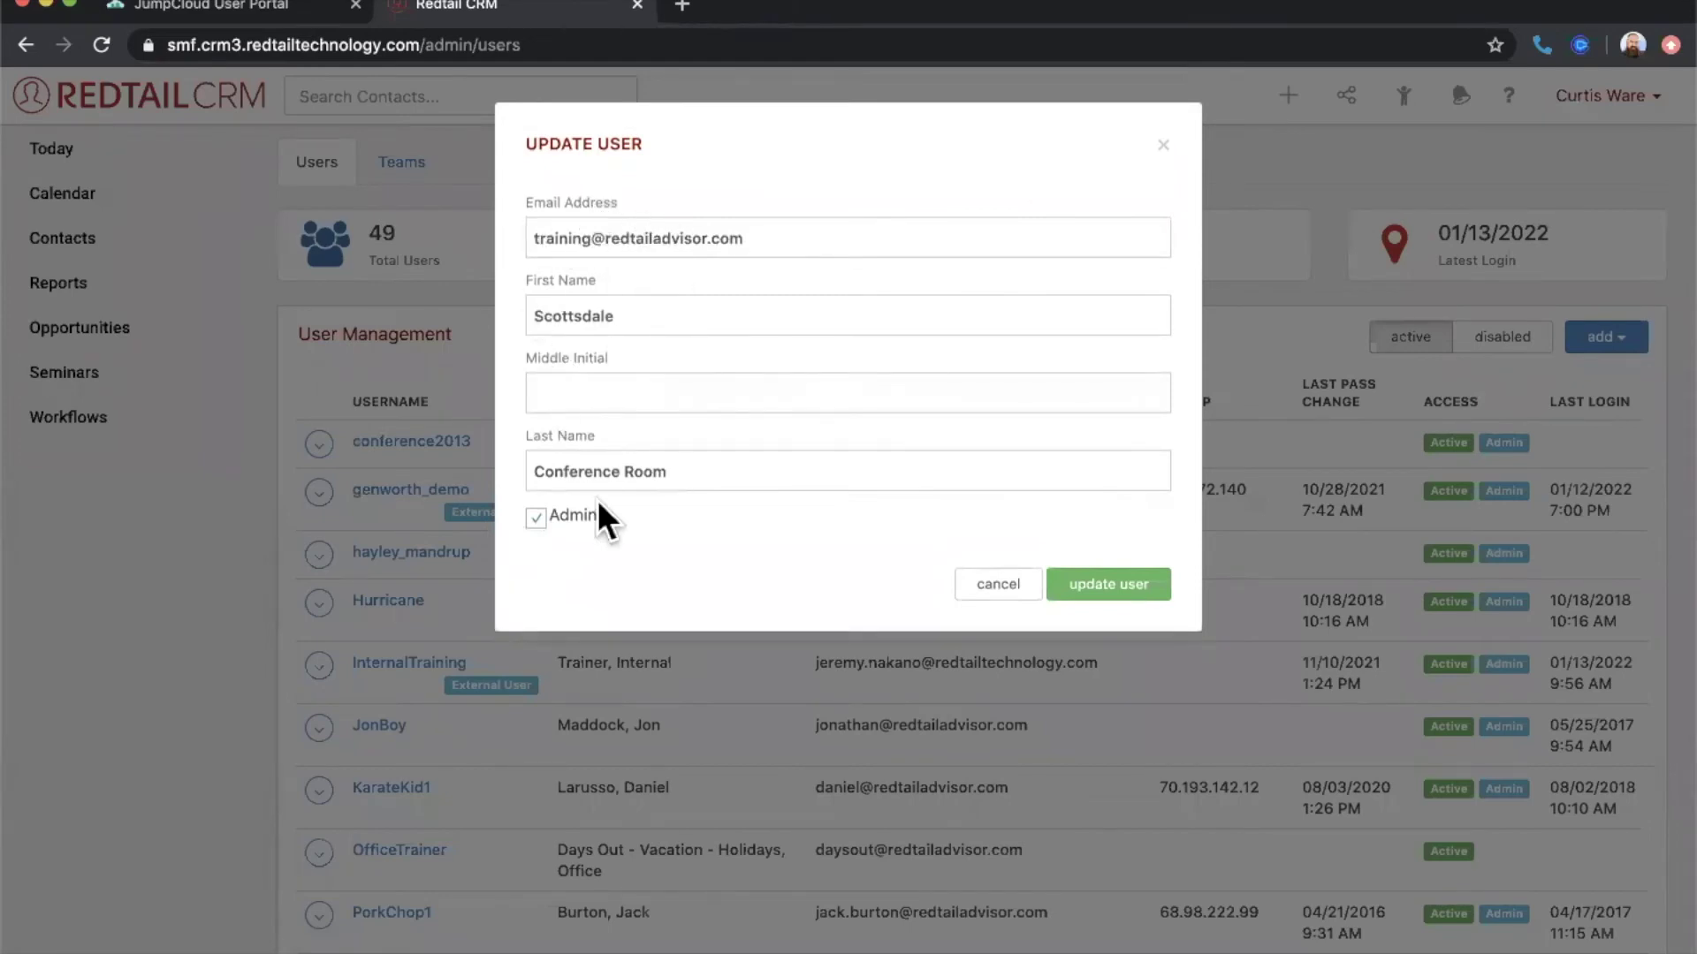
pyautogui.click(536, 519)
pyautogui.click(1010, 590)
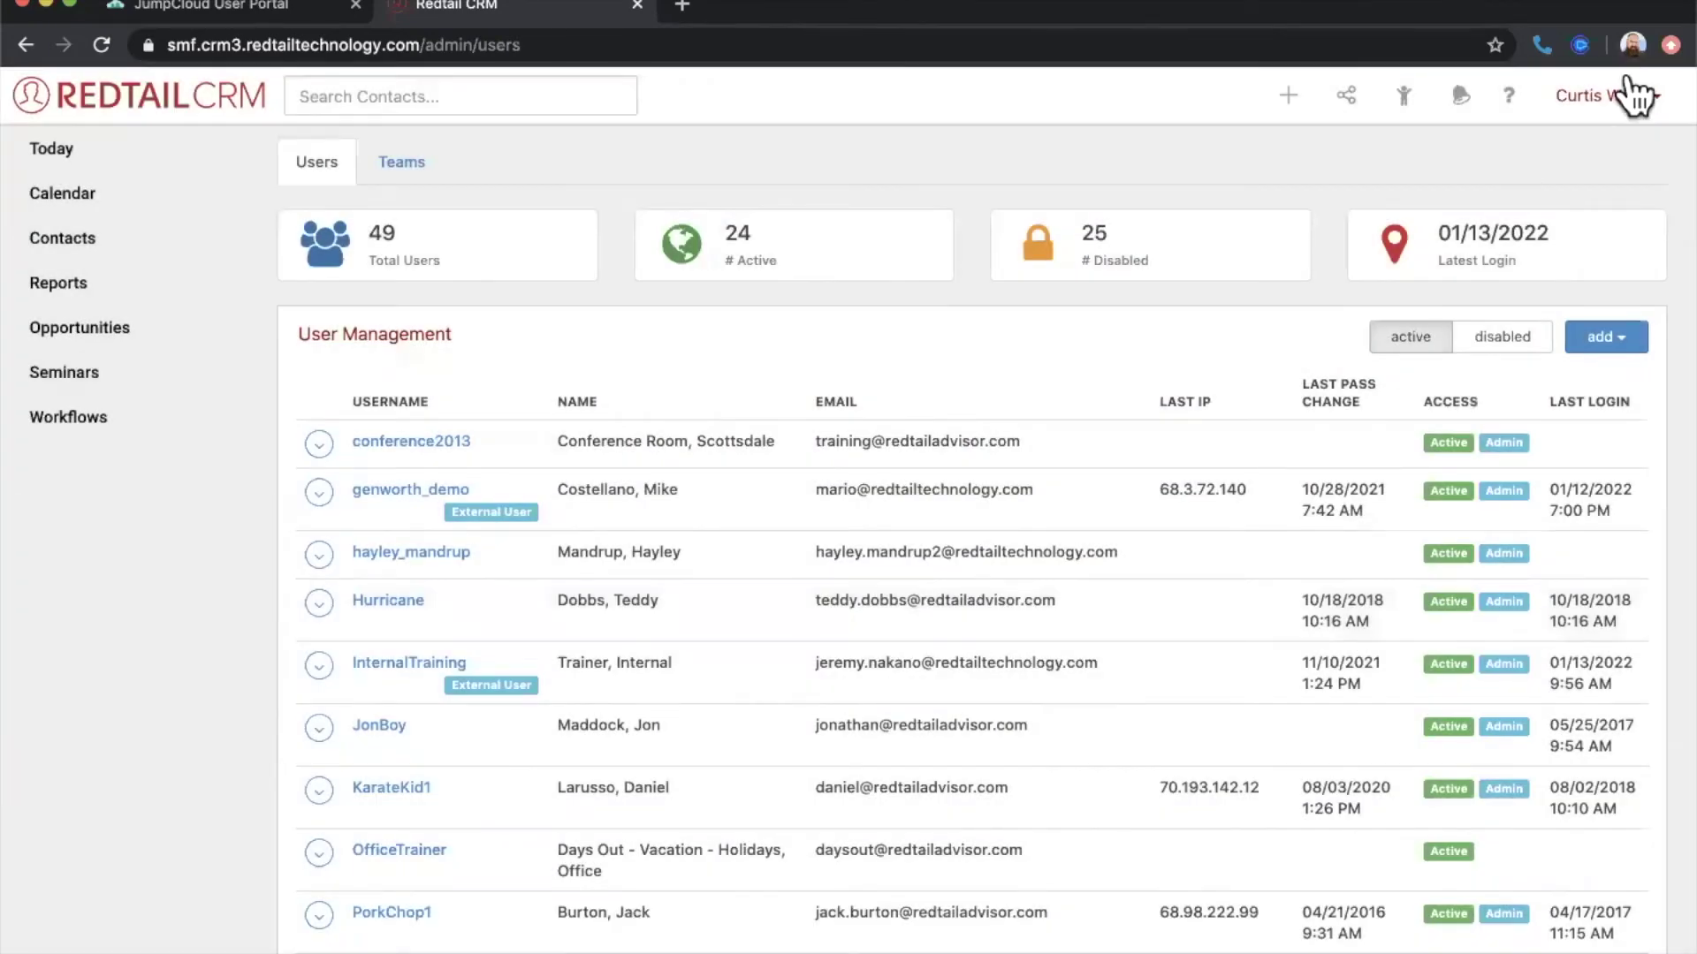
# - Go back to Manage Your Account and view the Database Backups list under Admins Only
pyautogui.click(1622, 99)
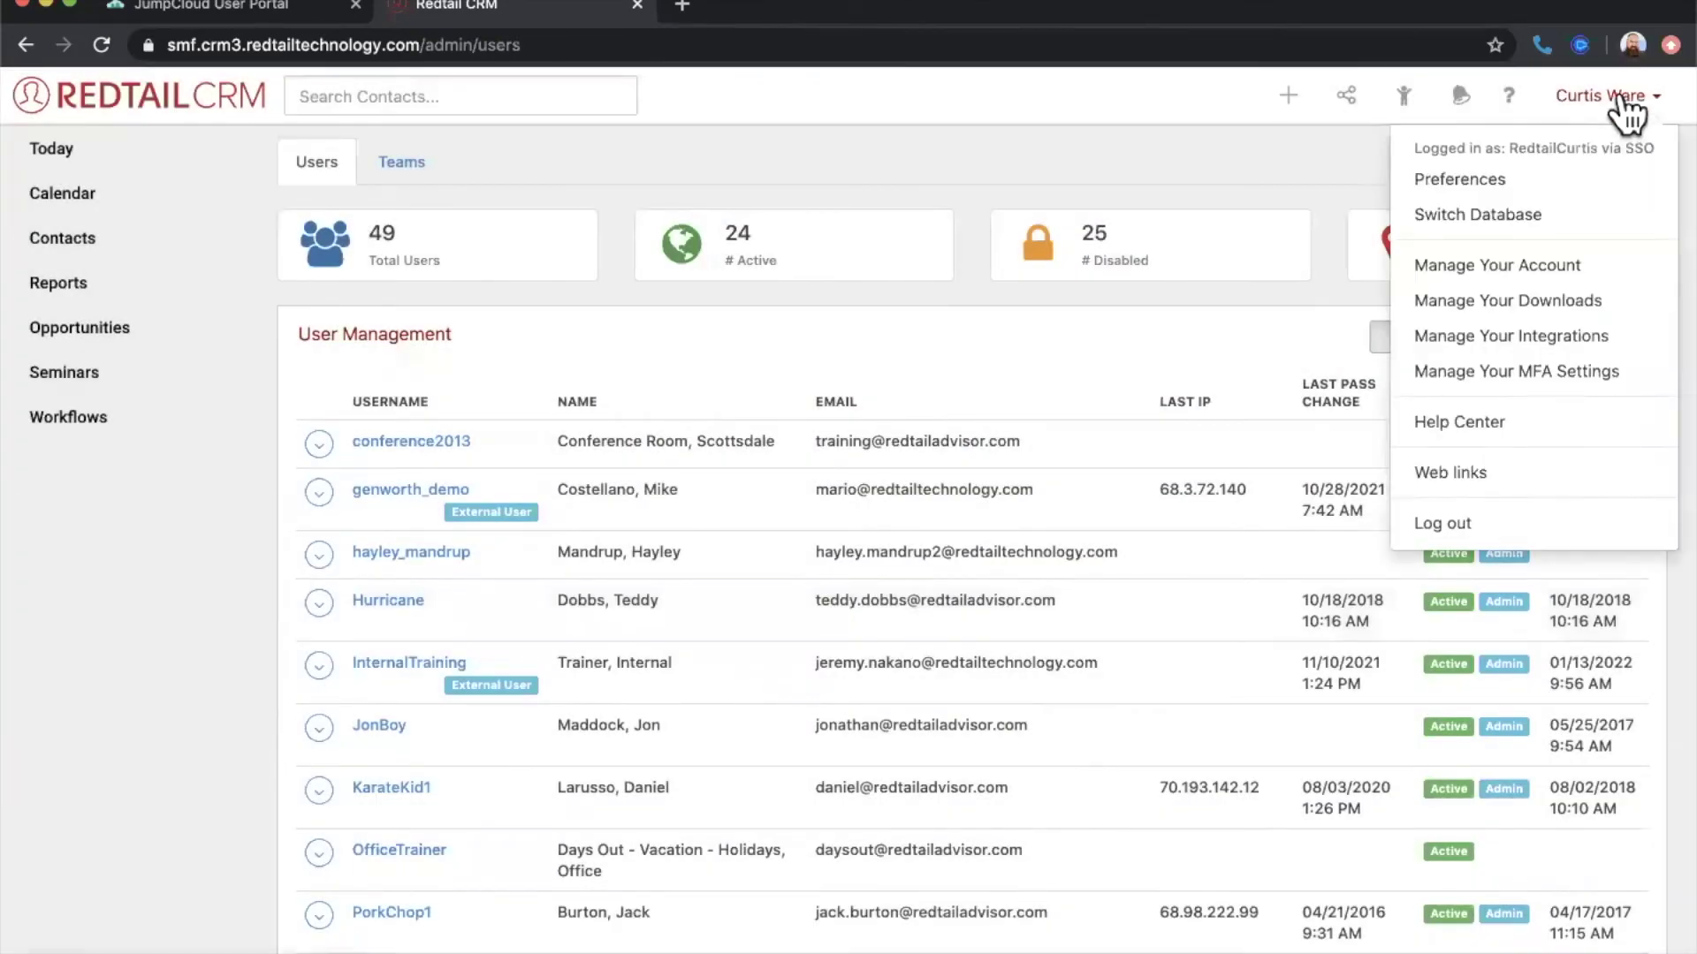
pyautogui.click(1493, 265)
pyautogui.scroll(-4, 572, 648)
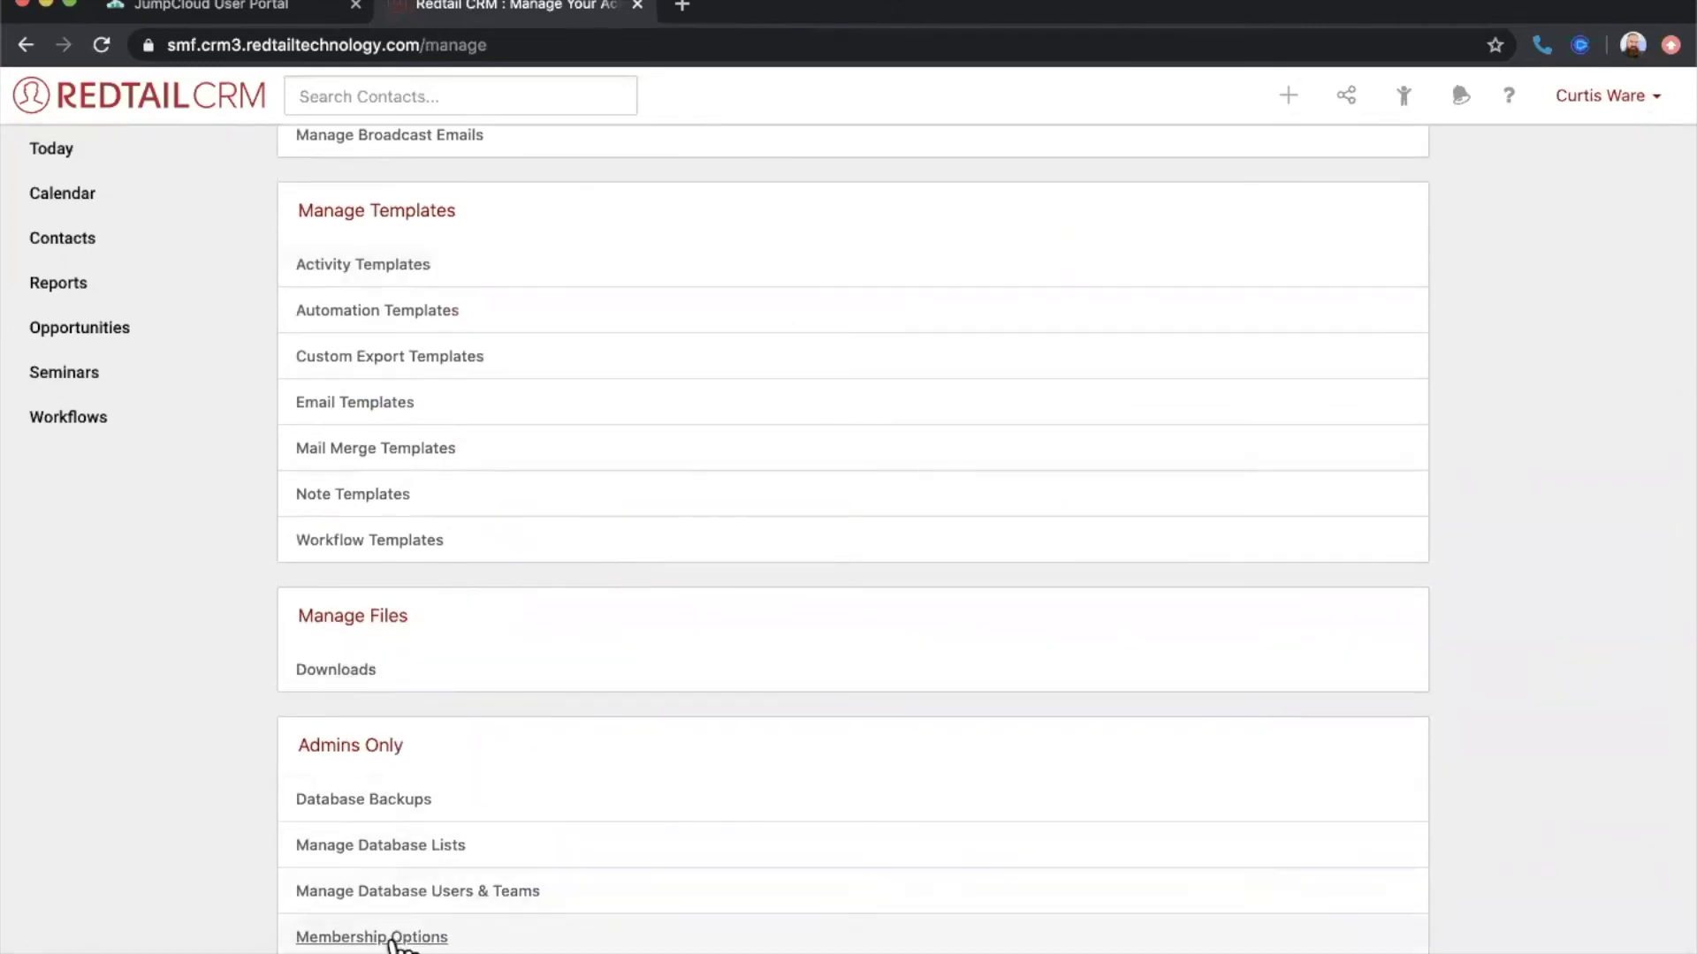
pyautogui.click(393, 799)
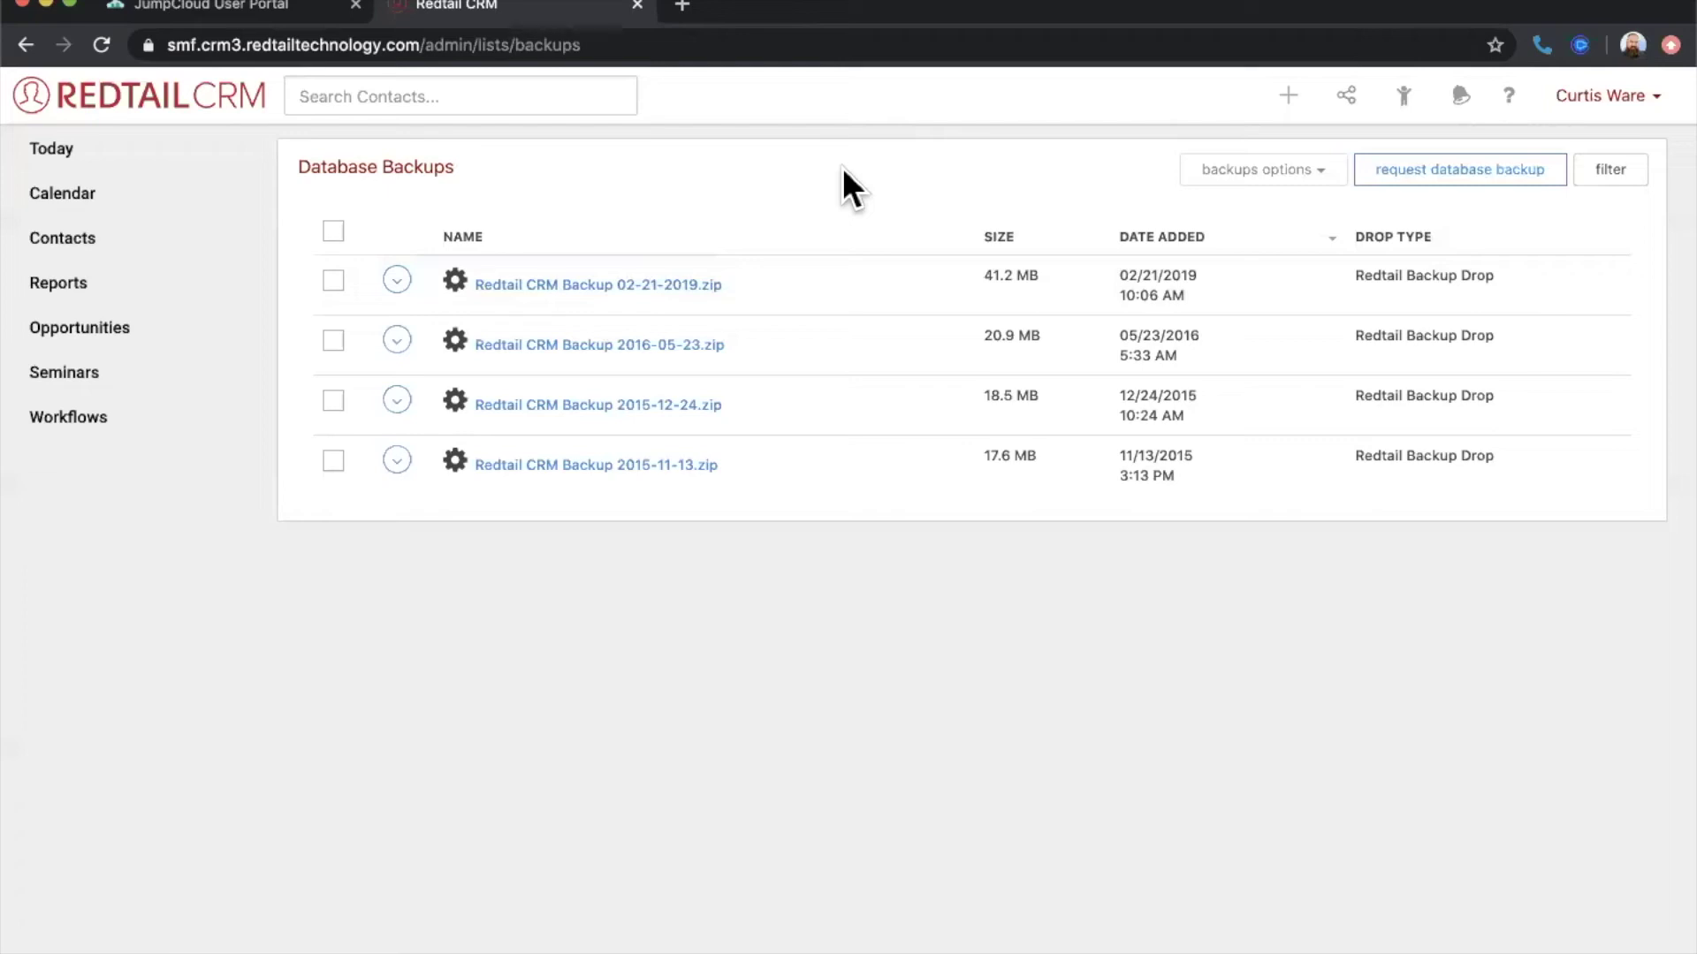
# - From Manage Your Account, open Manage Database Lists and look over Account Types and the other manageable lists
pyautogui.click(1633, 97)
pyautogui.click(1591, 269)
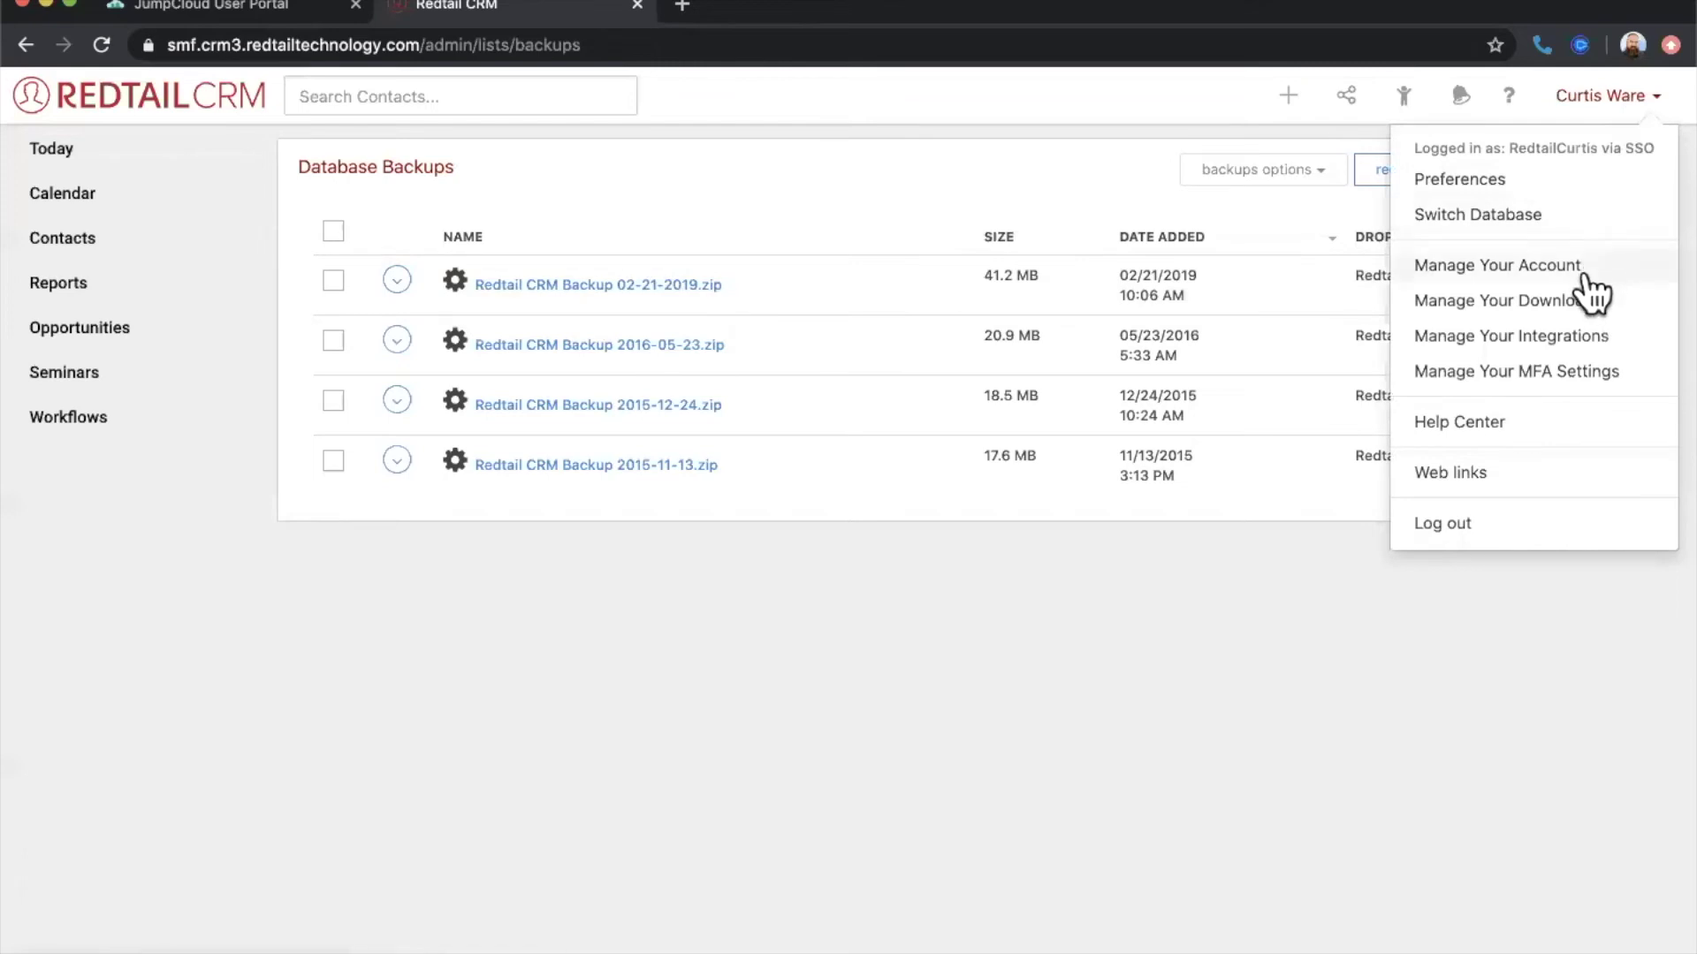
pyautogui.scroll(-5, 669, 432)
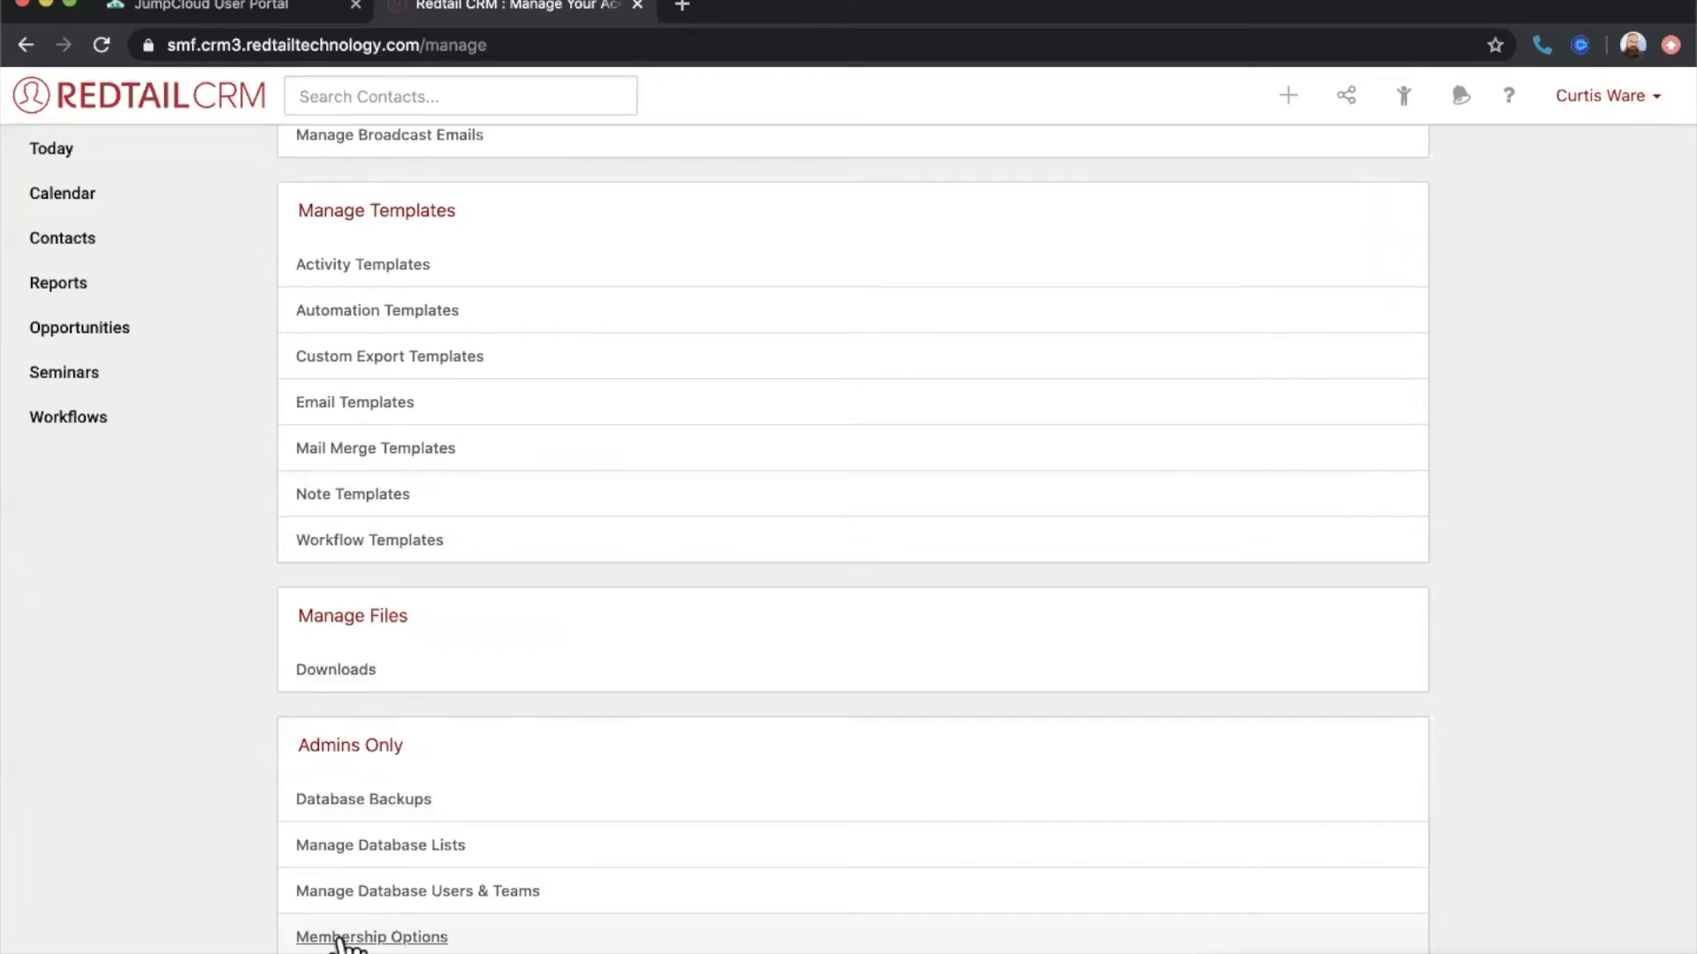
pyautogui.click(407, 849)
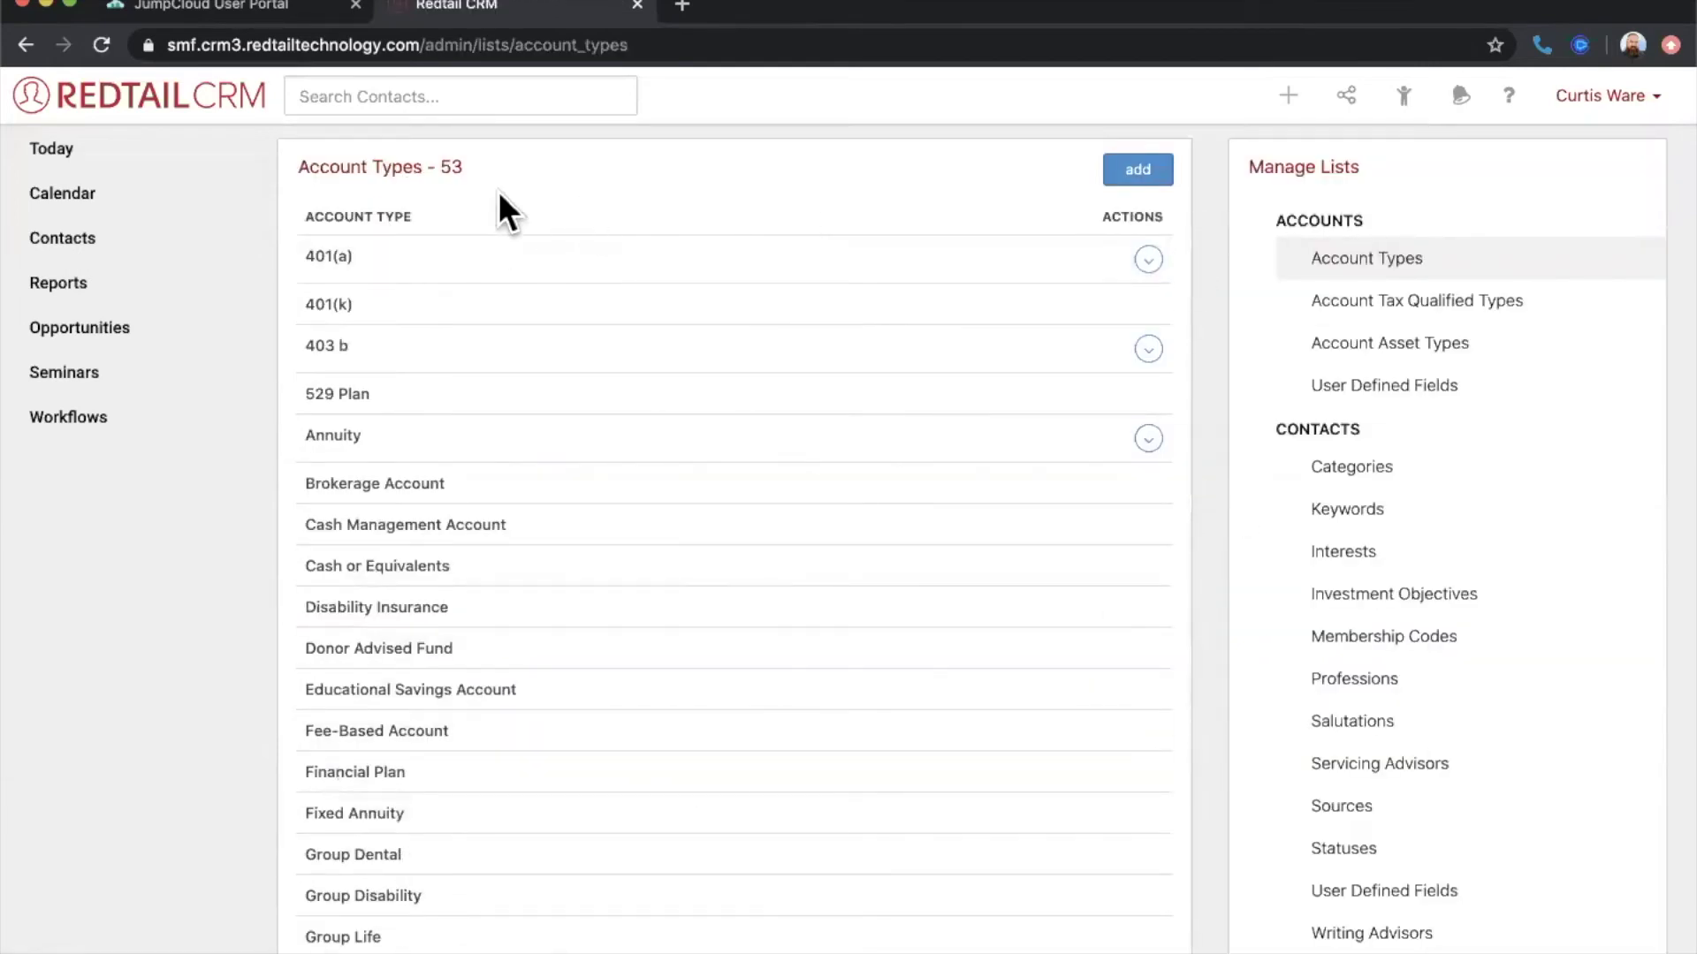
pyautogui.scroll(-1, 1446, 513)
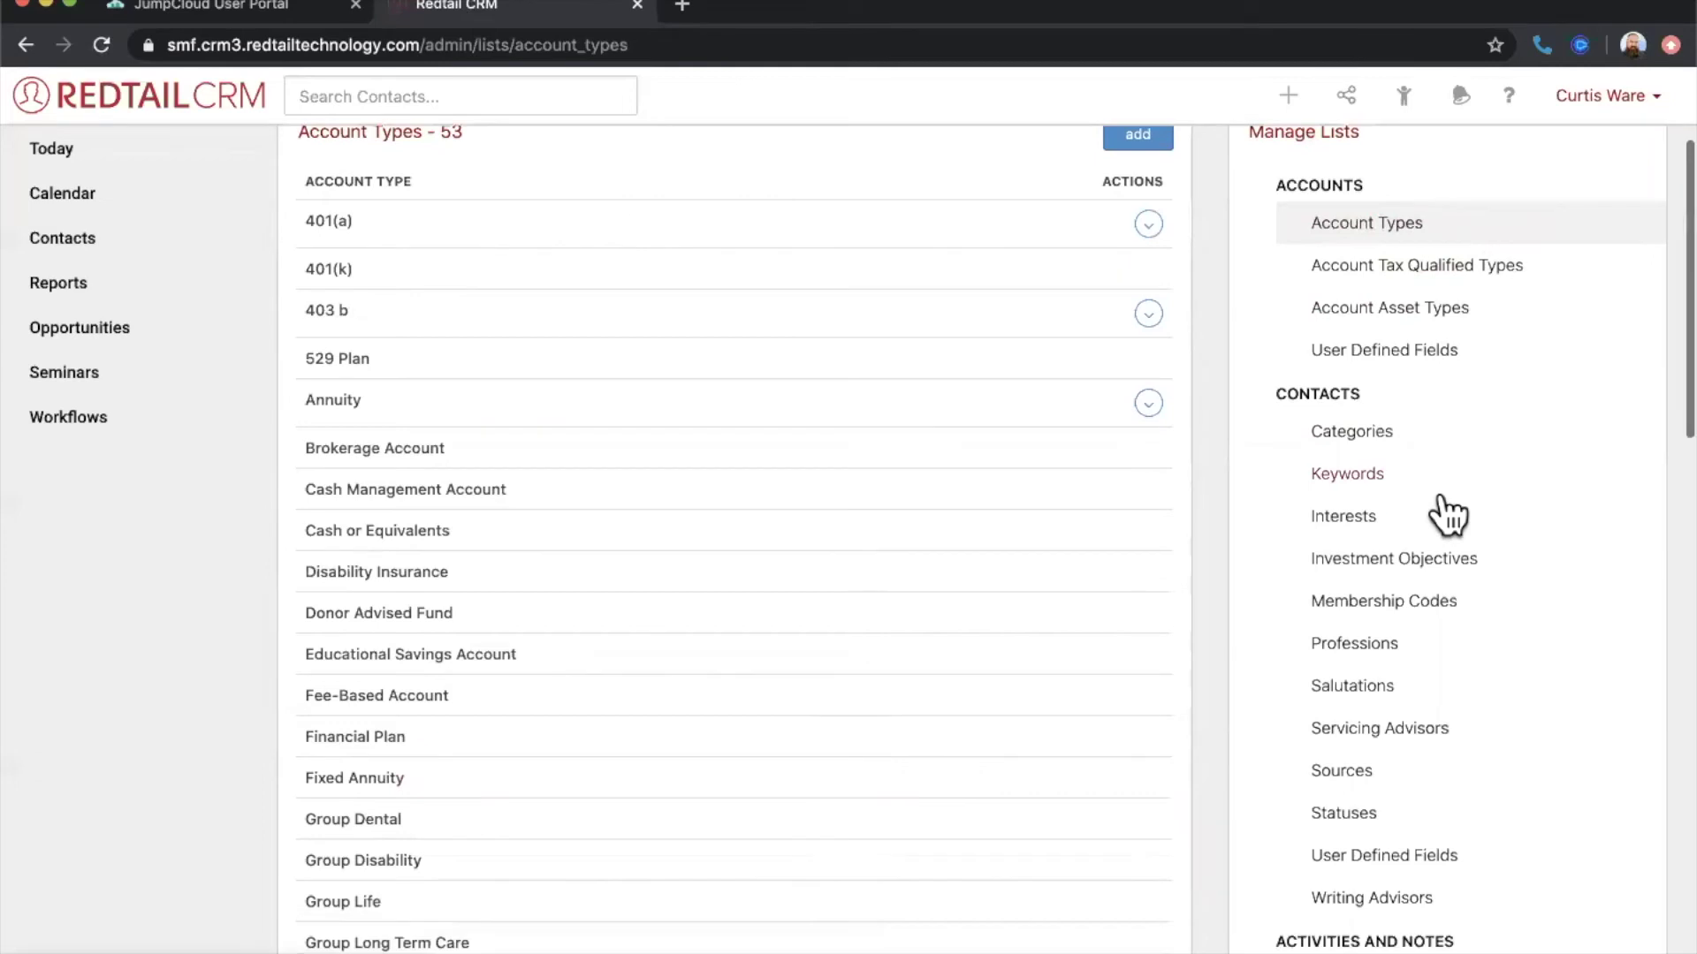
pyautogui.scroll(1, 1447, 515)
# - Open the Categories list for contacts and review its entries and the remaining manageable lists
pyautogui.click(1374, 474)
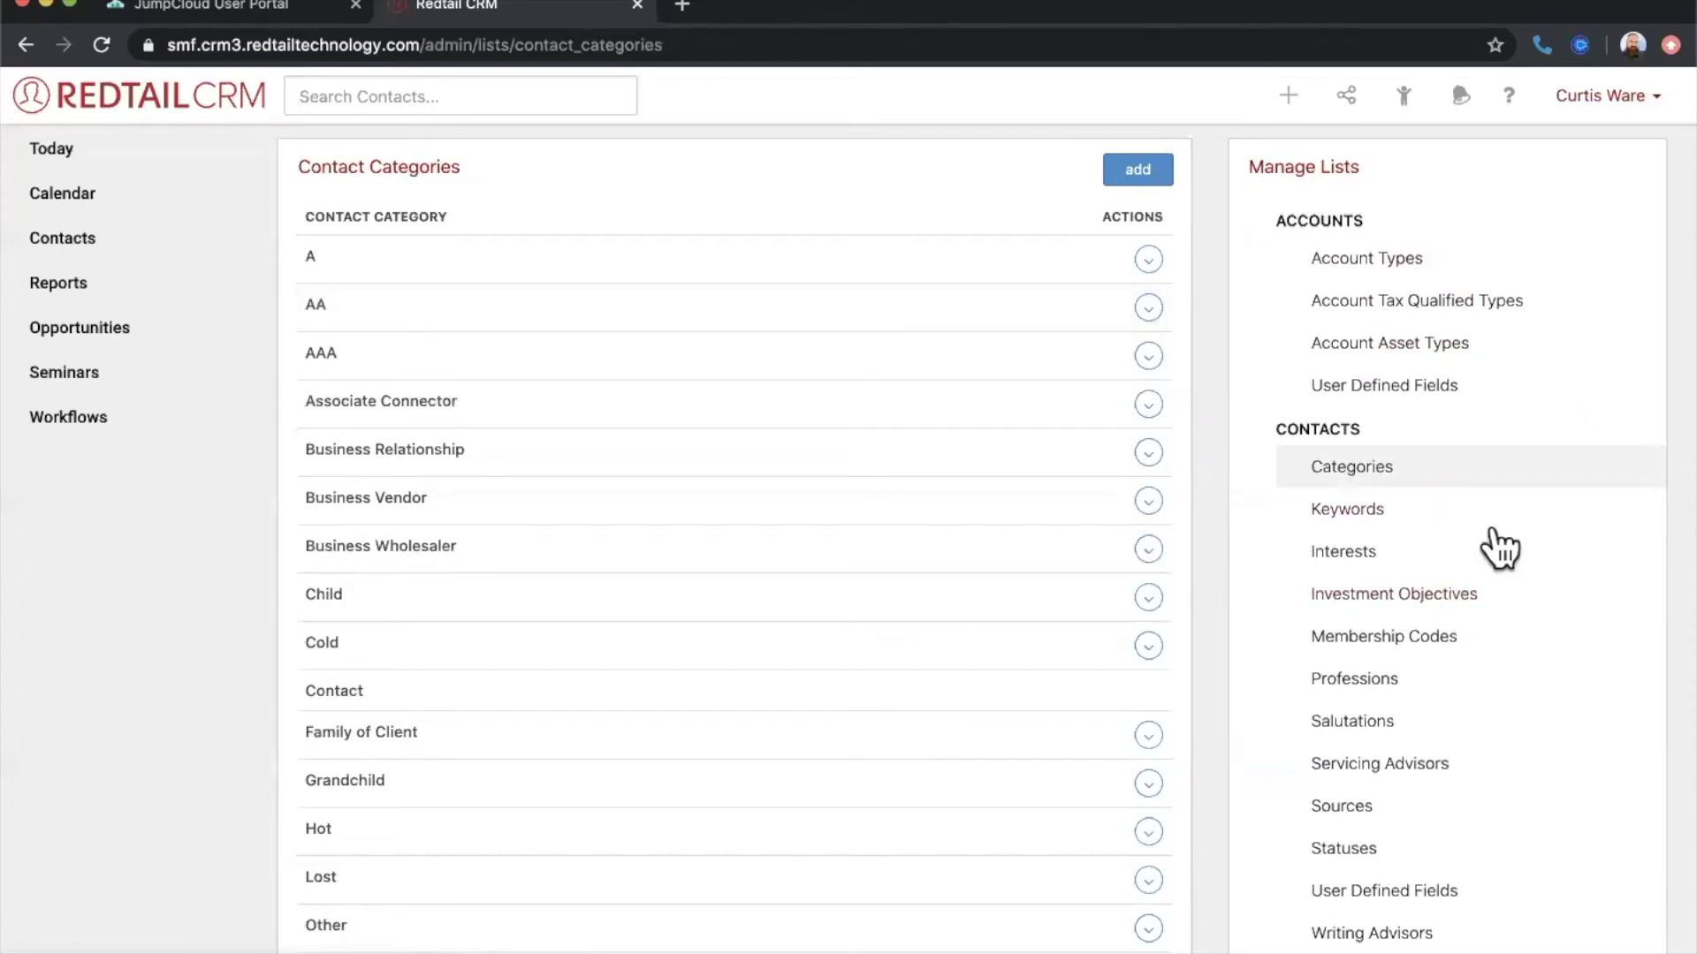
pyautogui.scroll(-3, 1499, 547)
pyautogui.scroll(-1, 1500, 548)
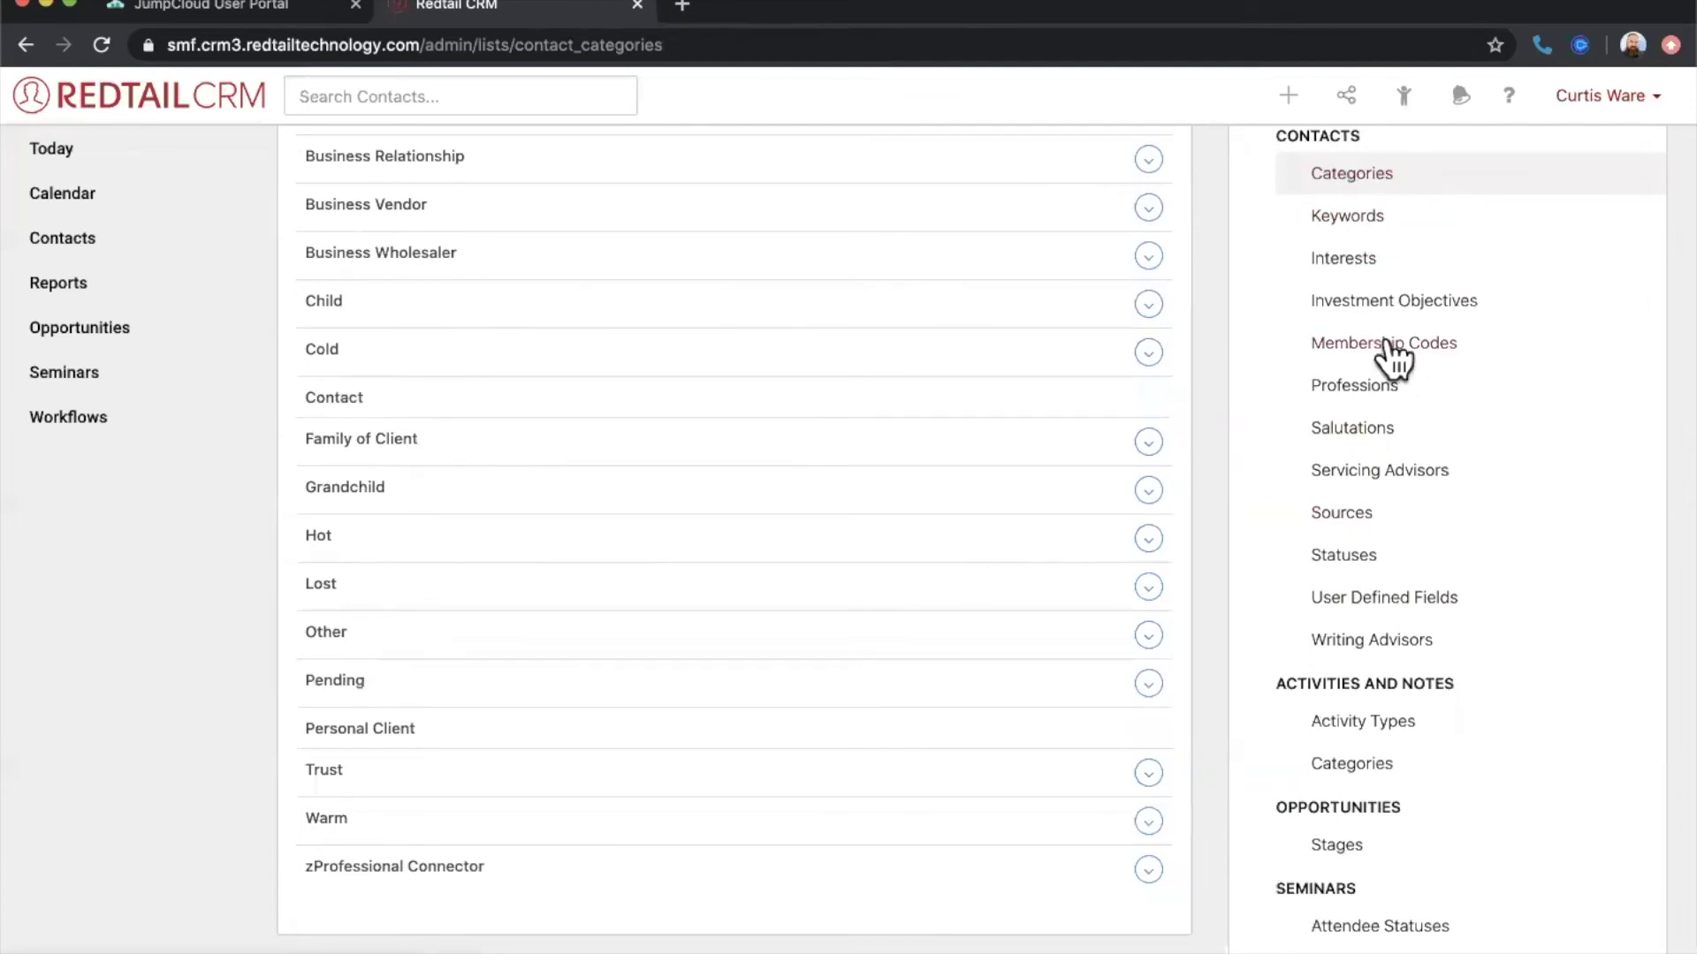
# - View the Membership Codes list, and reopen it through Membership Options on the Manage Your Account page
pyautogui.click(1418, 349)
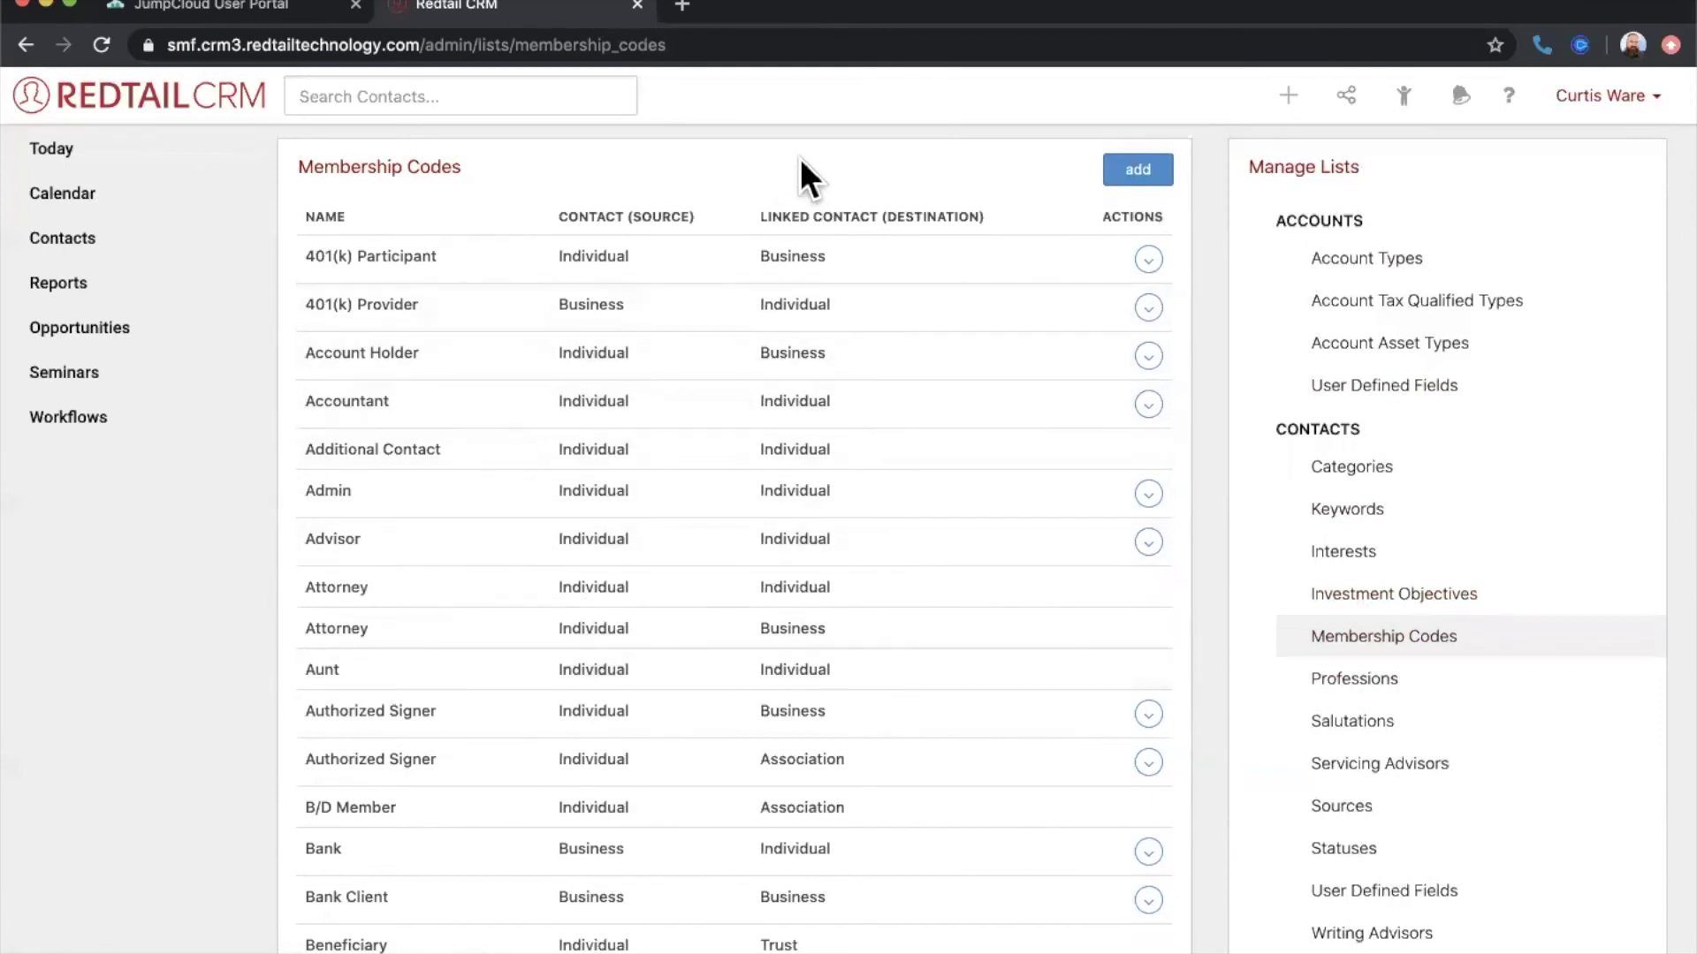
pyautogui.click(1644, 97)
pyautogui.click(1604, 268)
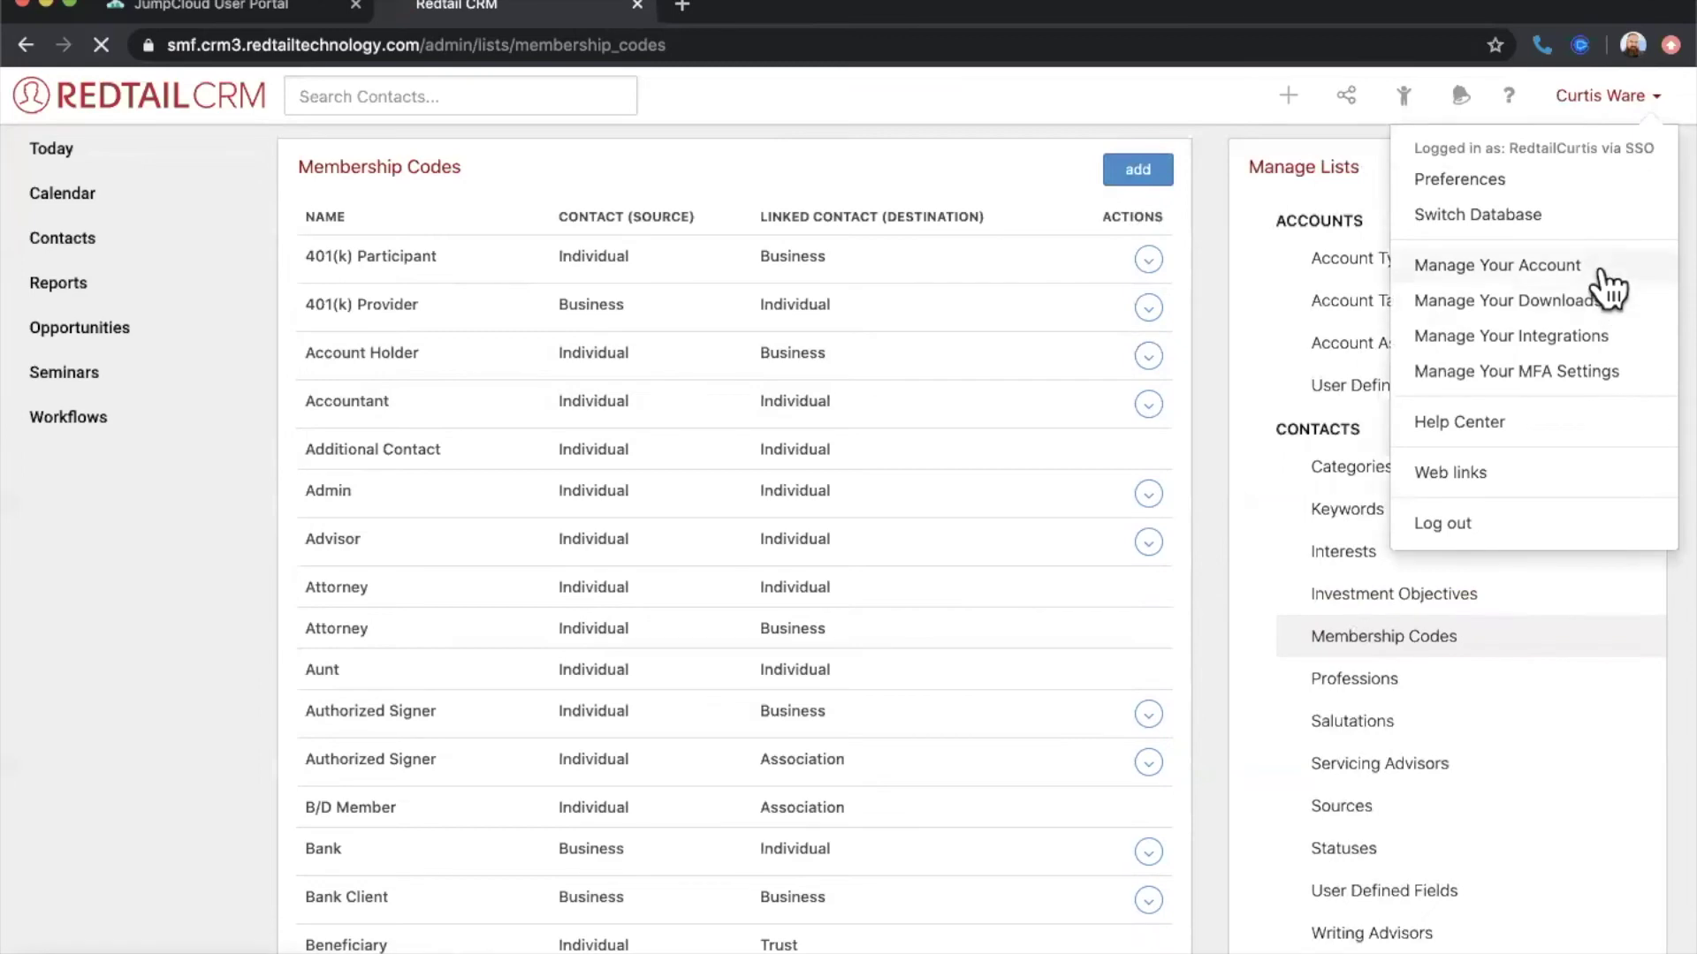
pyautogui.scroll(-4, 587, 680)
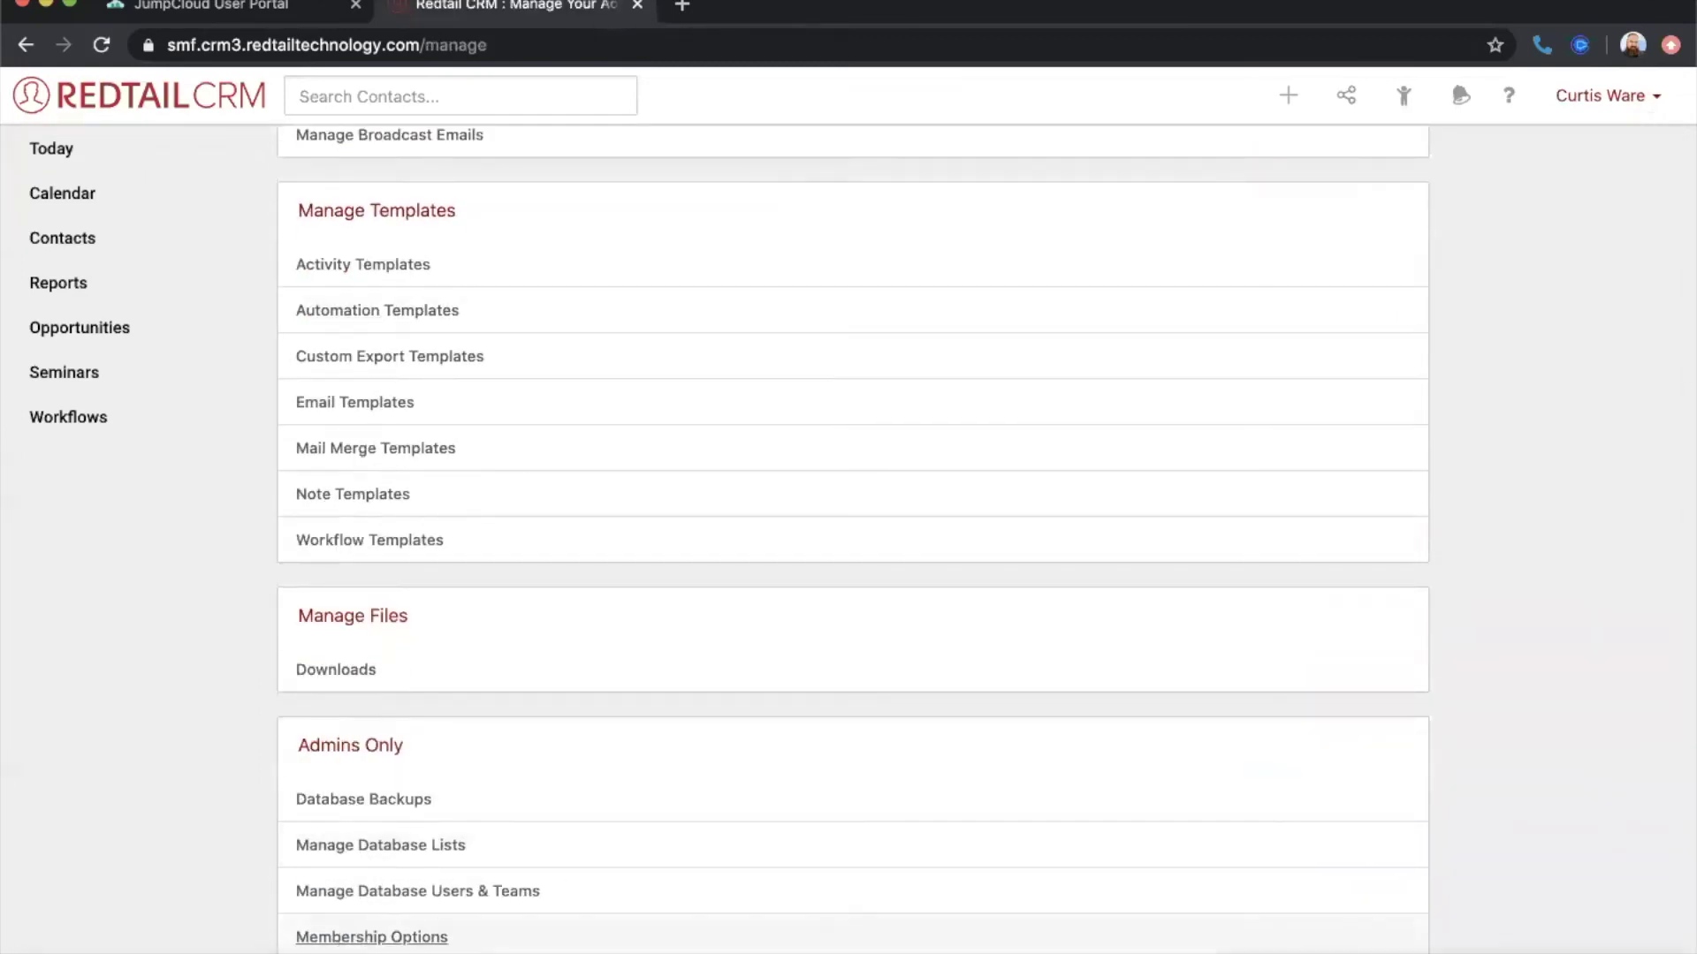
pyautogui.click(371, 936)
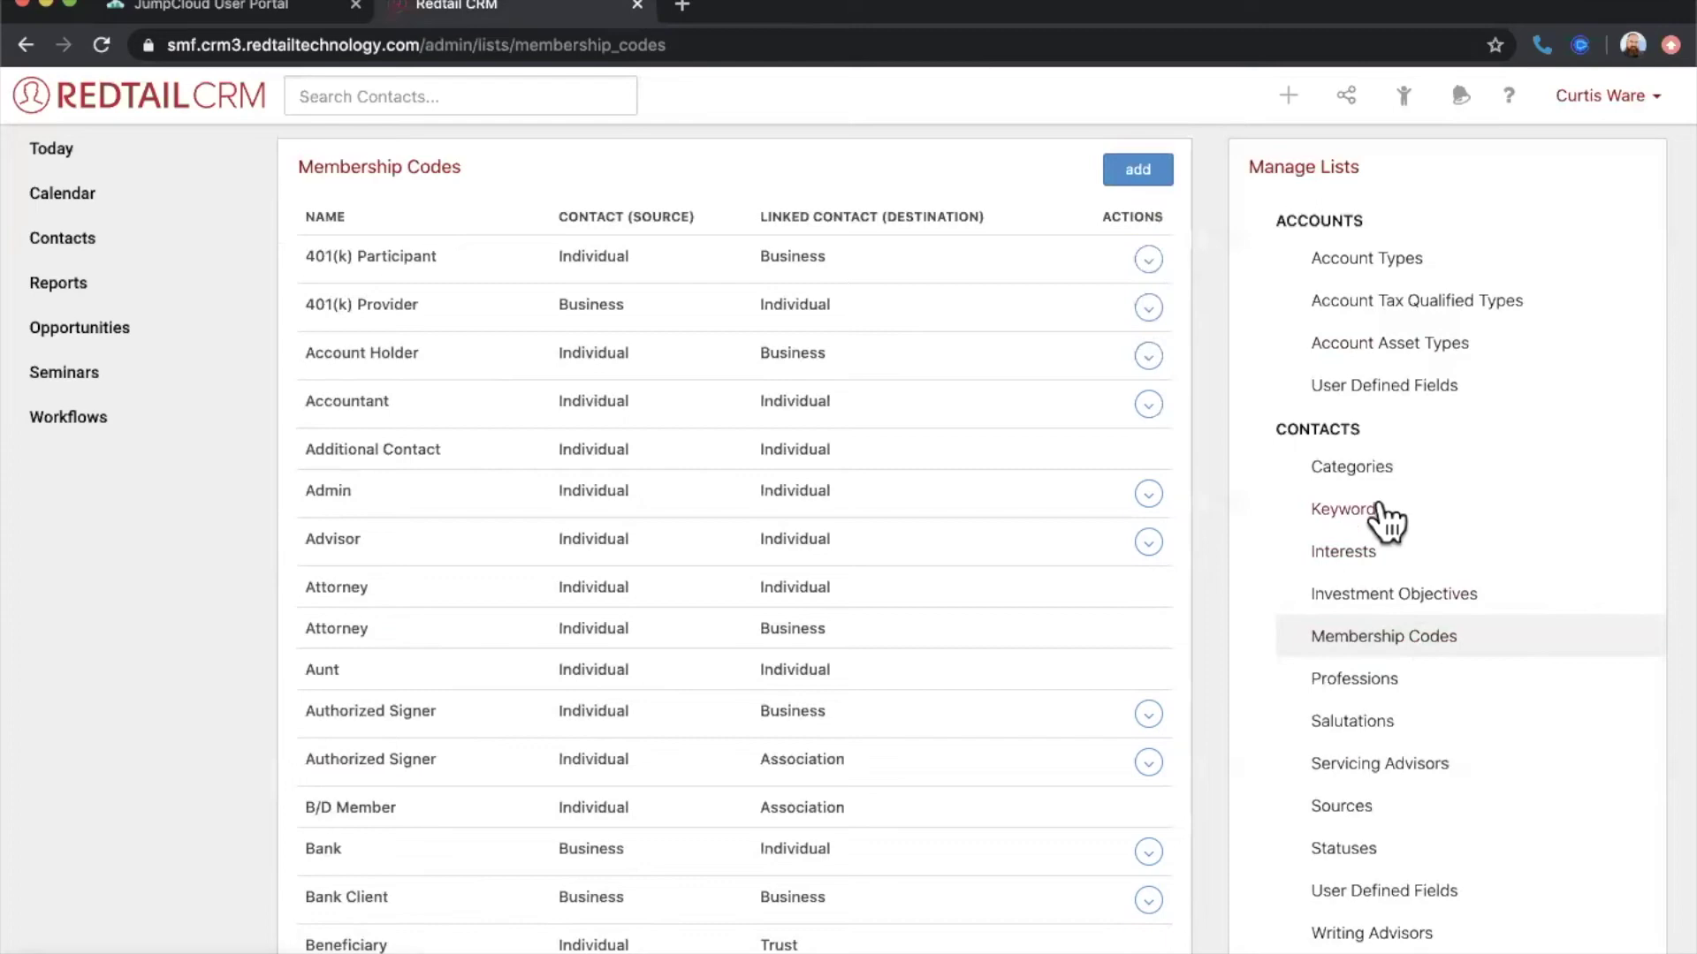
# - View the contact Categories list again and open the contact Statuses list
pyautogui.click(1393, 472)
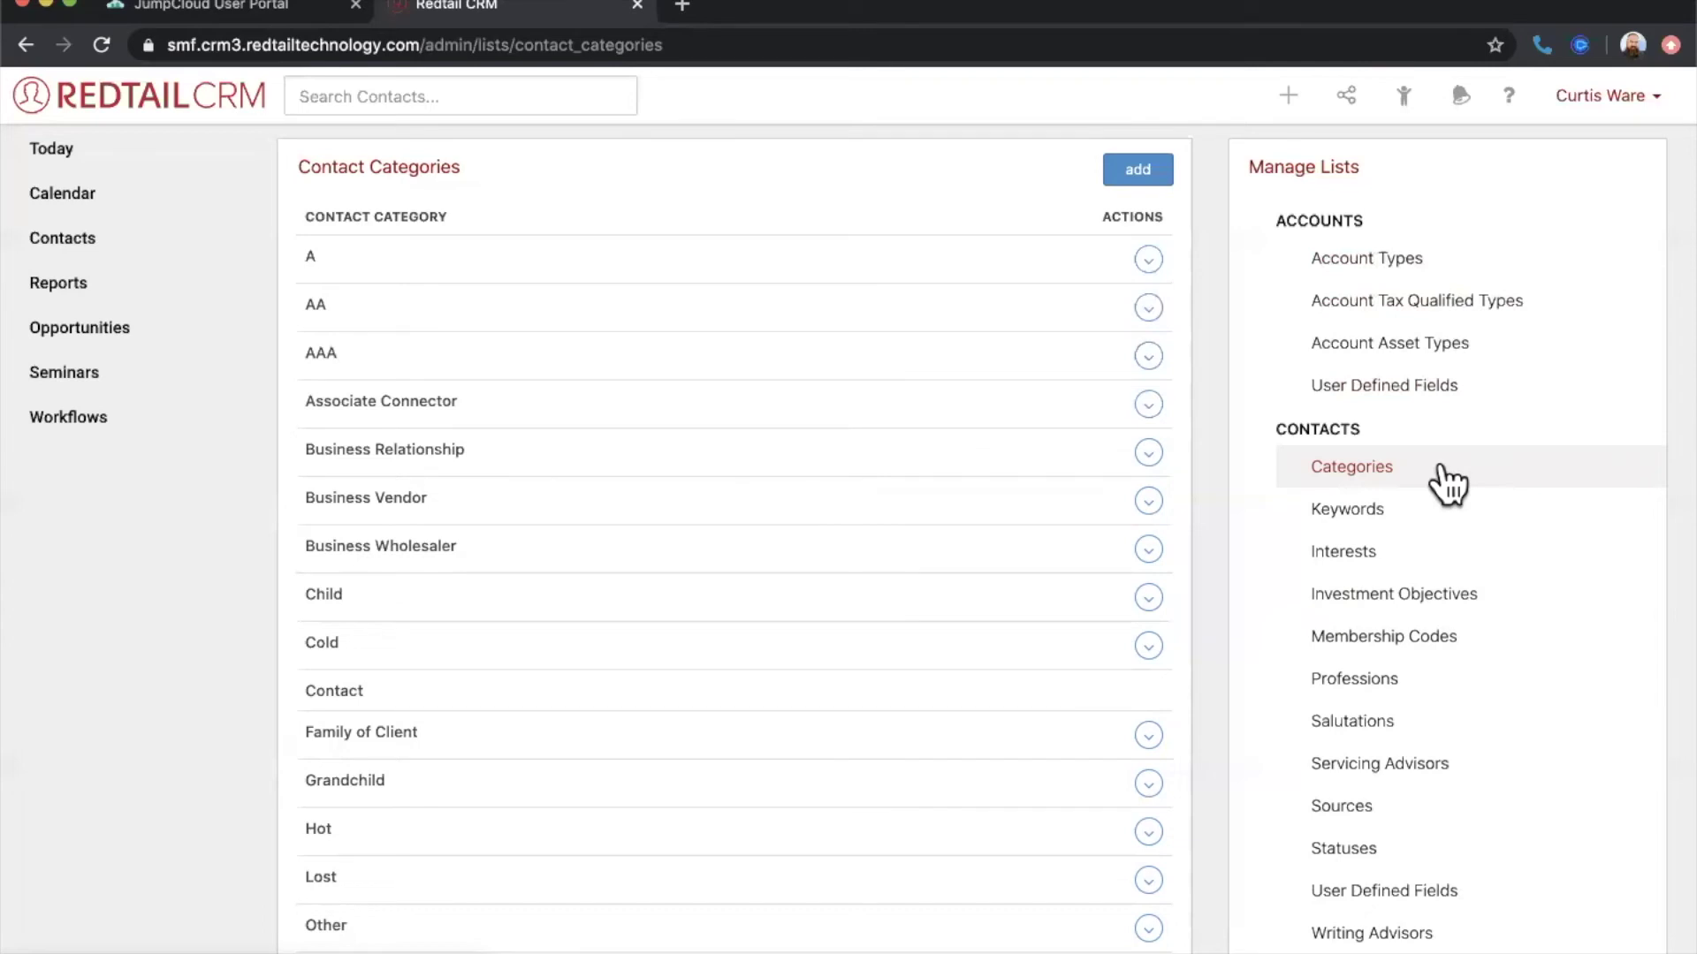
pyautogui.scroll(-1, 1440, 473)
pyautogui.click(1373, 802)
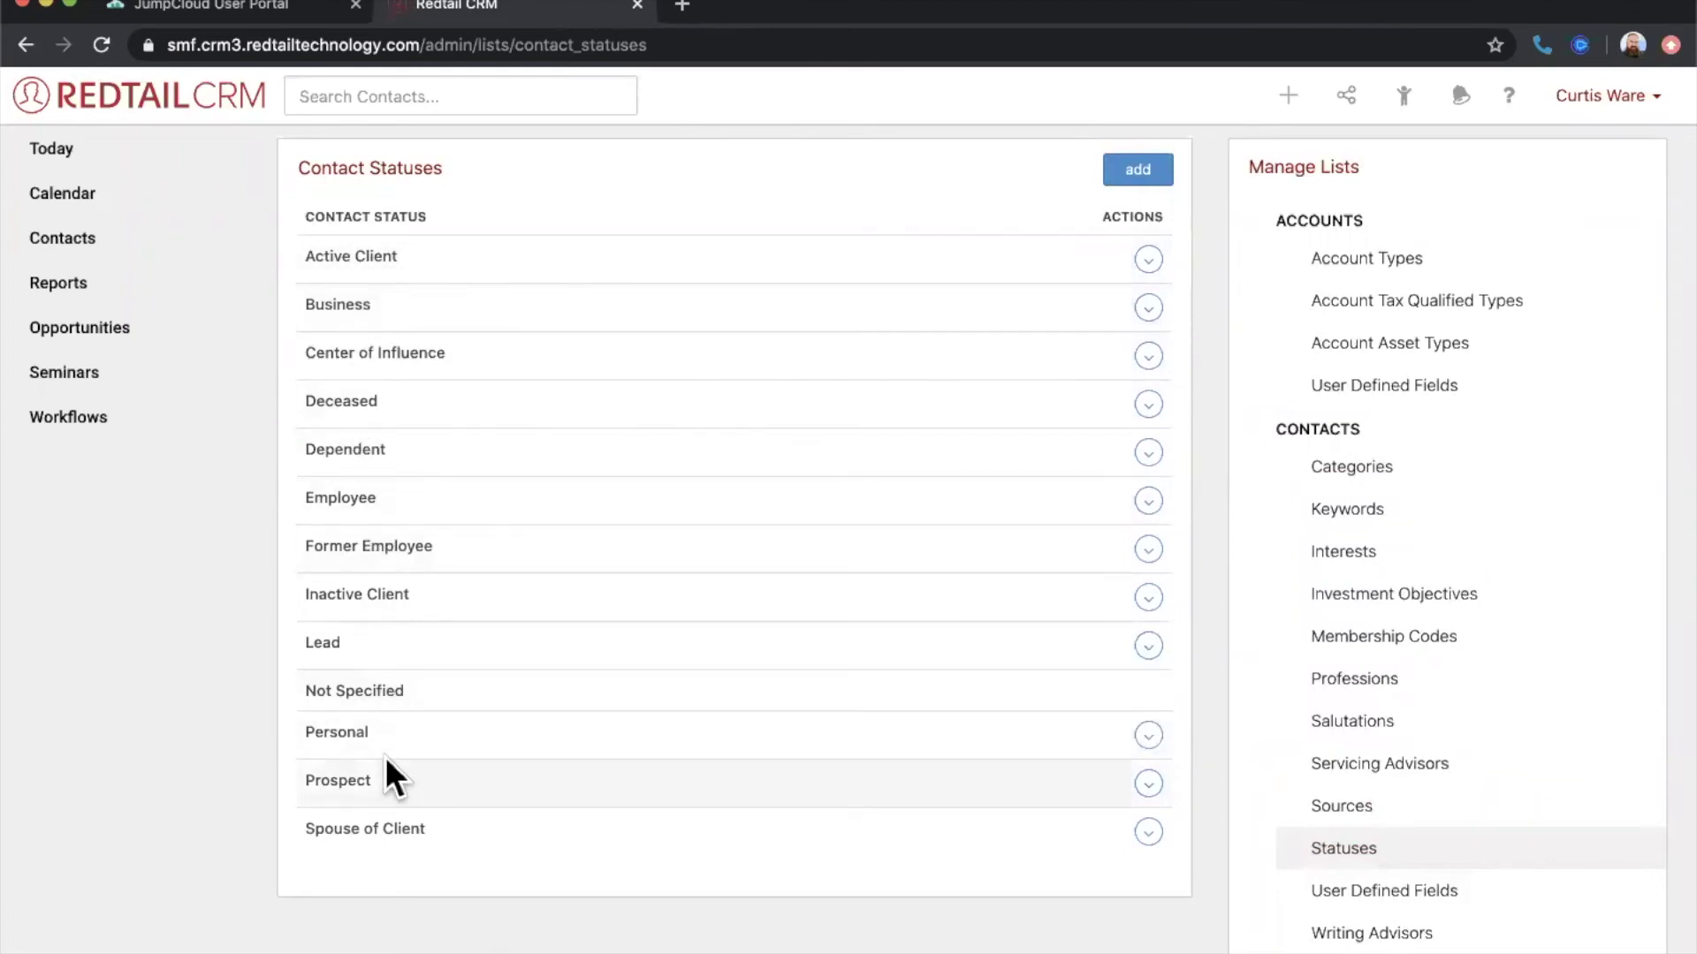
# - Inspect the form for adding a contact status without saving, and view the available actions for the Center of Influence status
pyautogui.click(1147, 177)
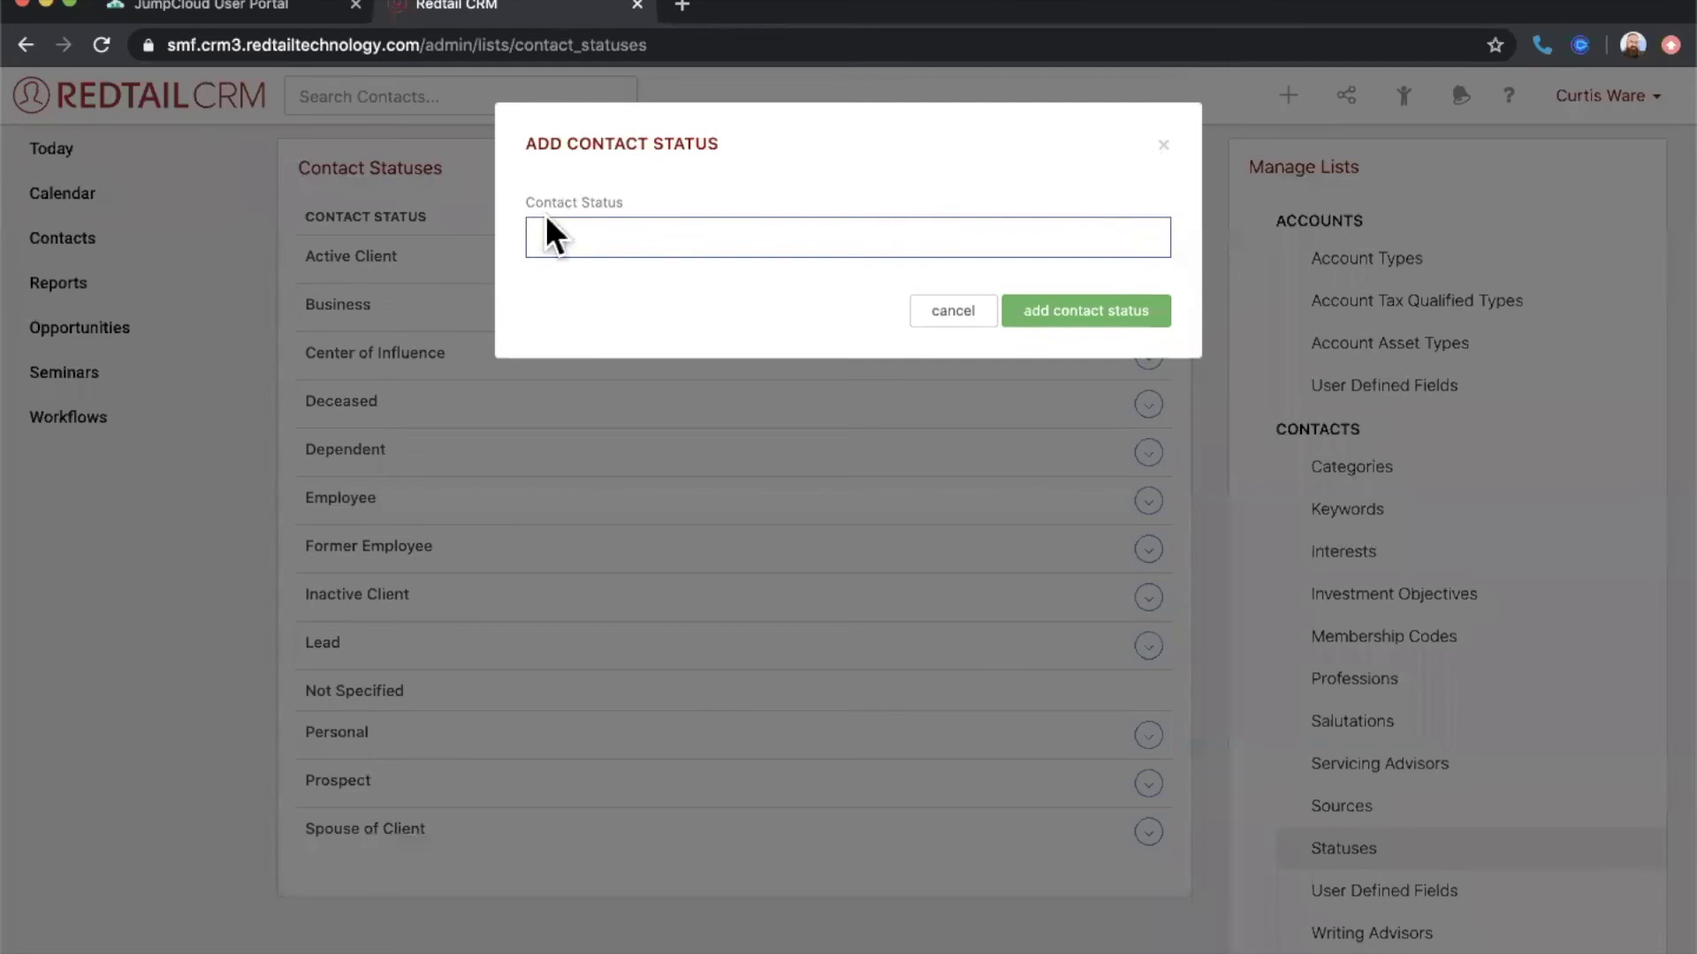
pyautogui.click(953, 325)
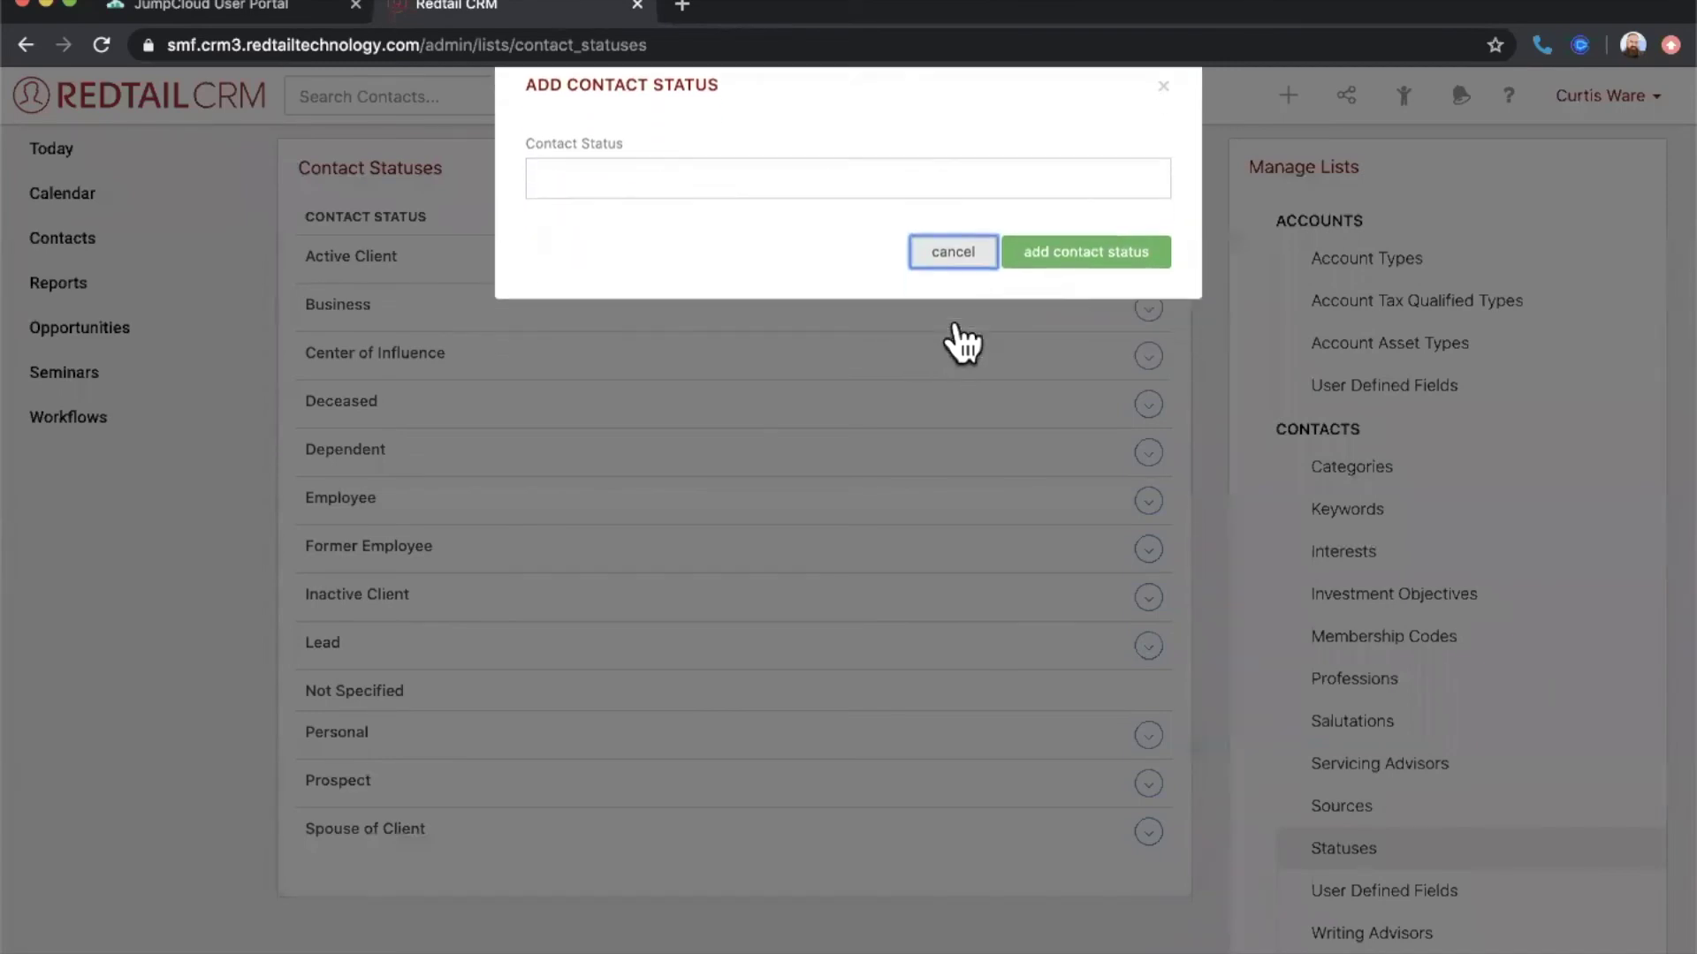
pyautogui.click(1147, 355)
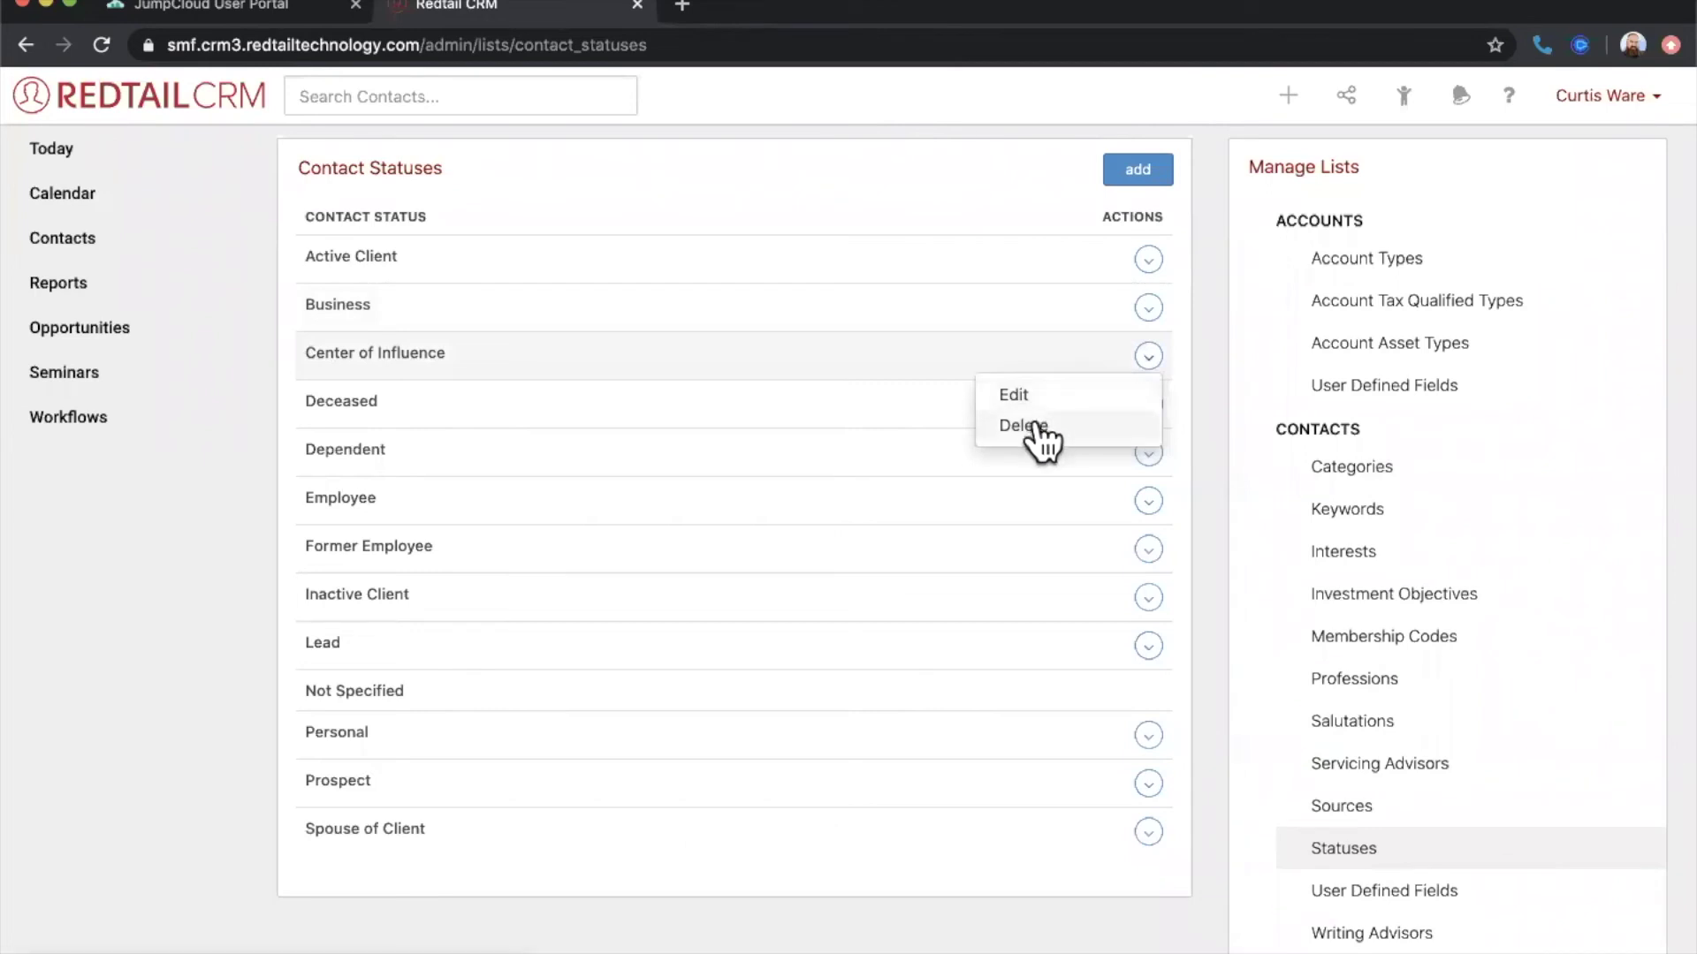
pyautogui.click(1198, 407)
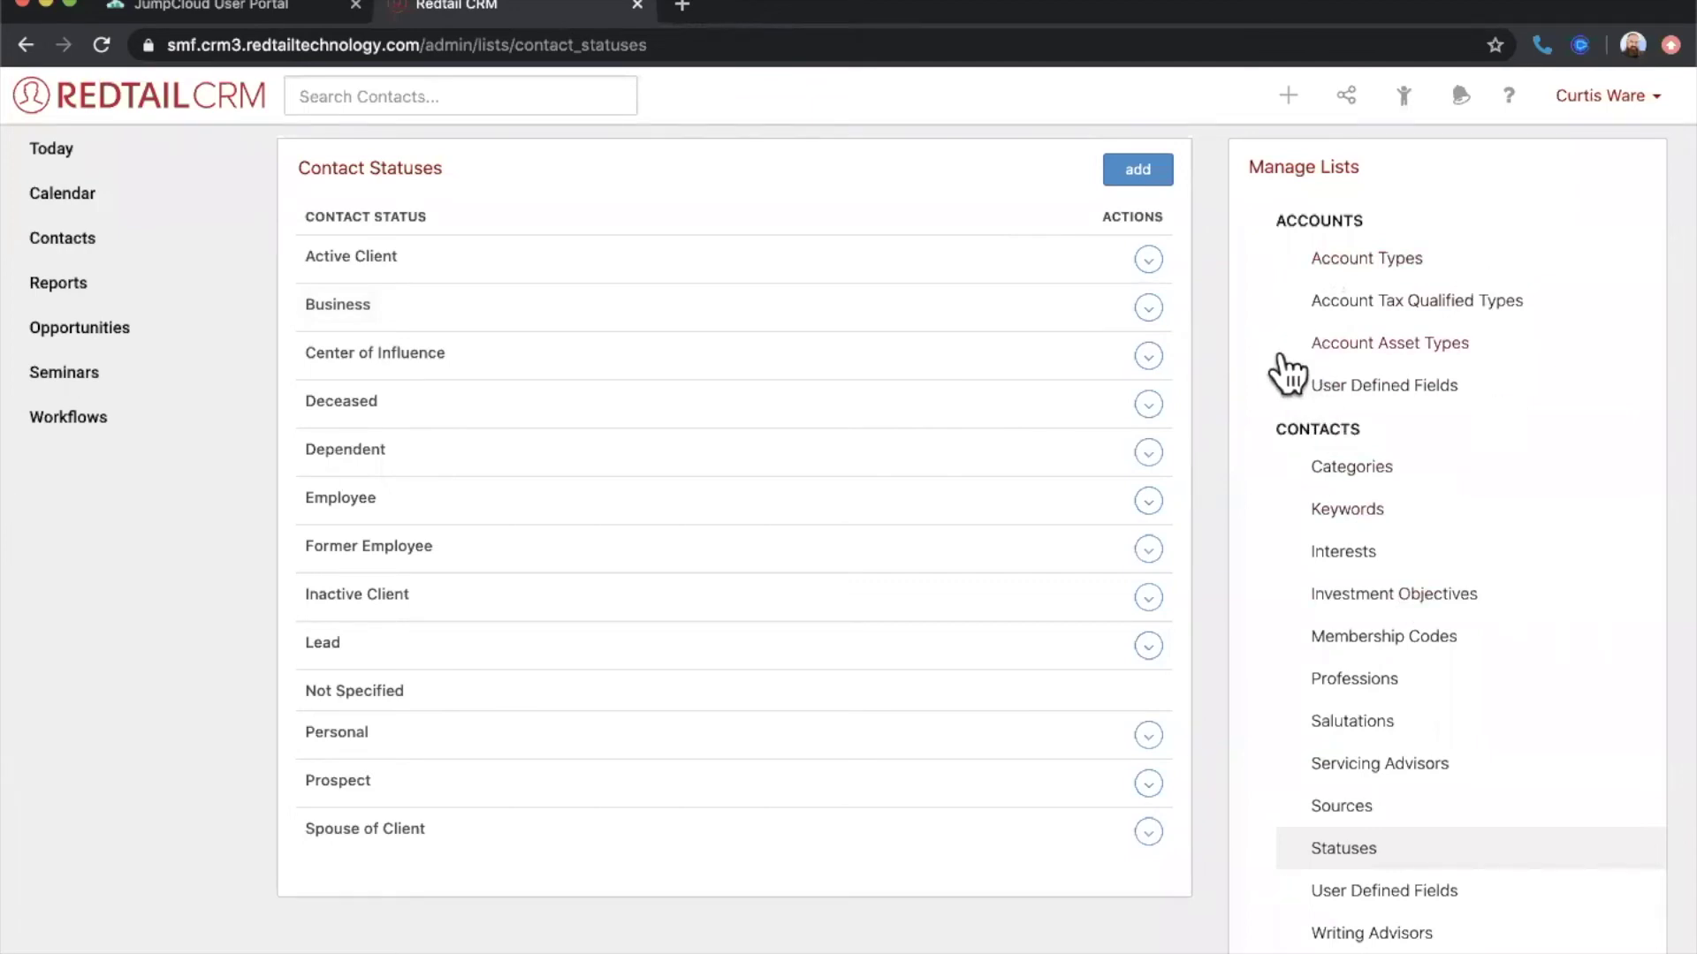
# - Open a recently viewed contact, inspect the Status choices in the Contact Details editor, and cancel the update
pyautogui.click(1403, 99)
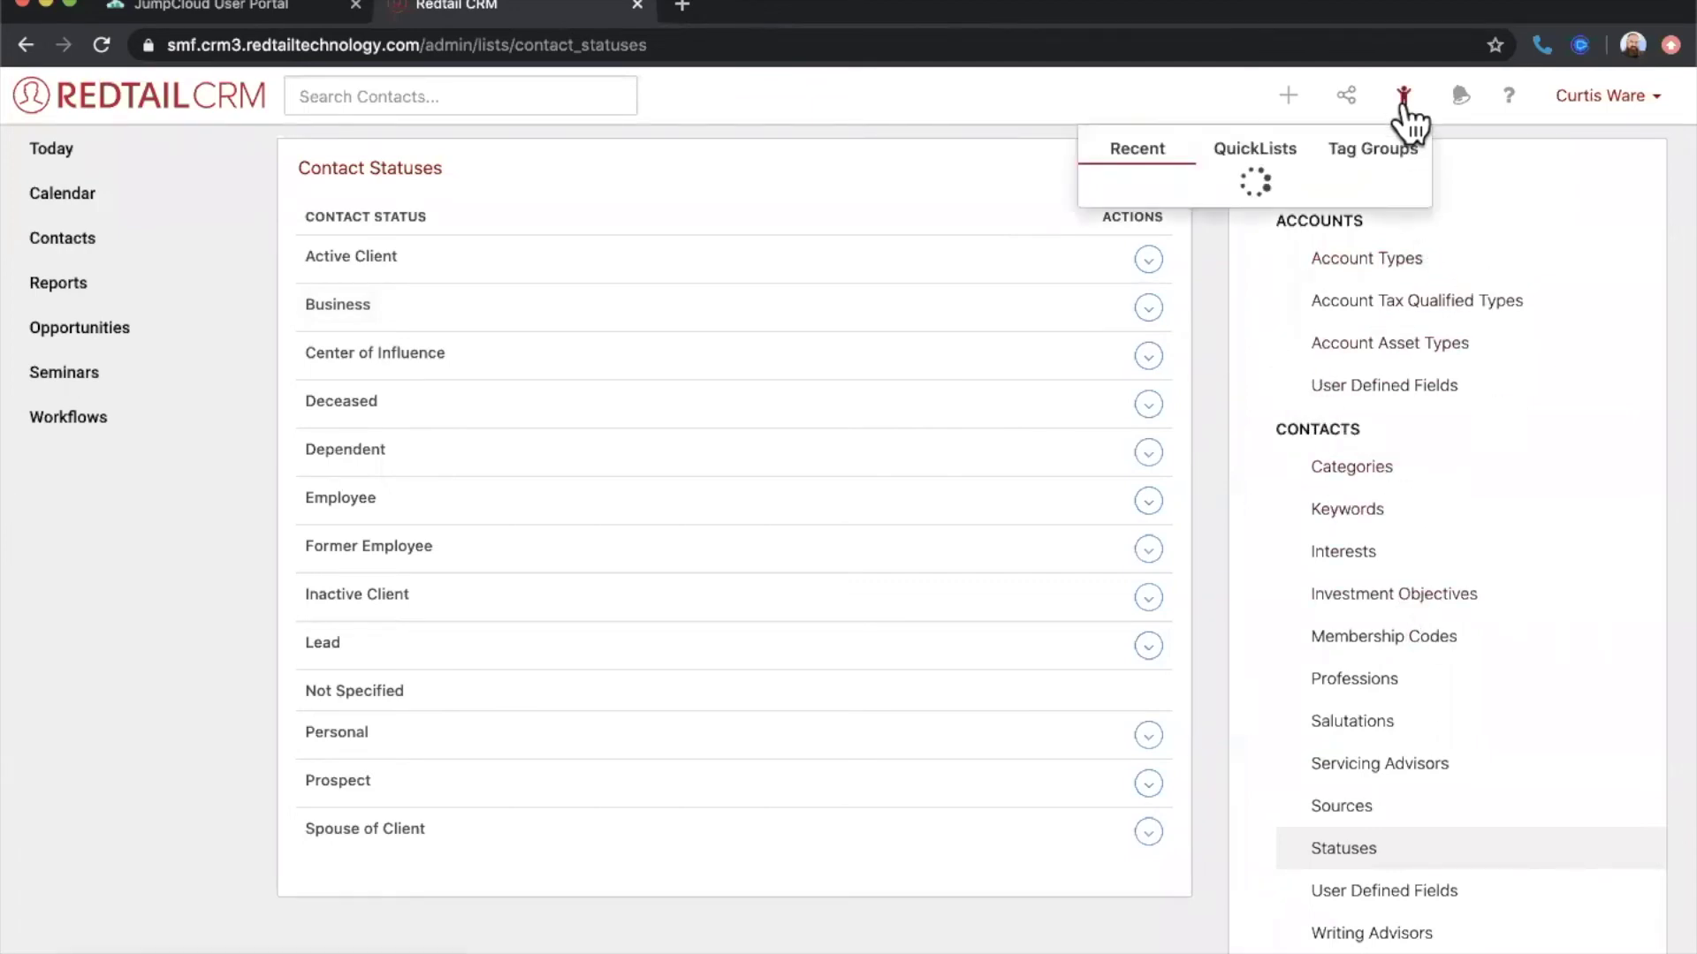
pyautogui.click(1217, 246)
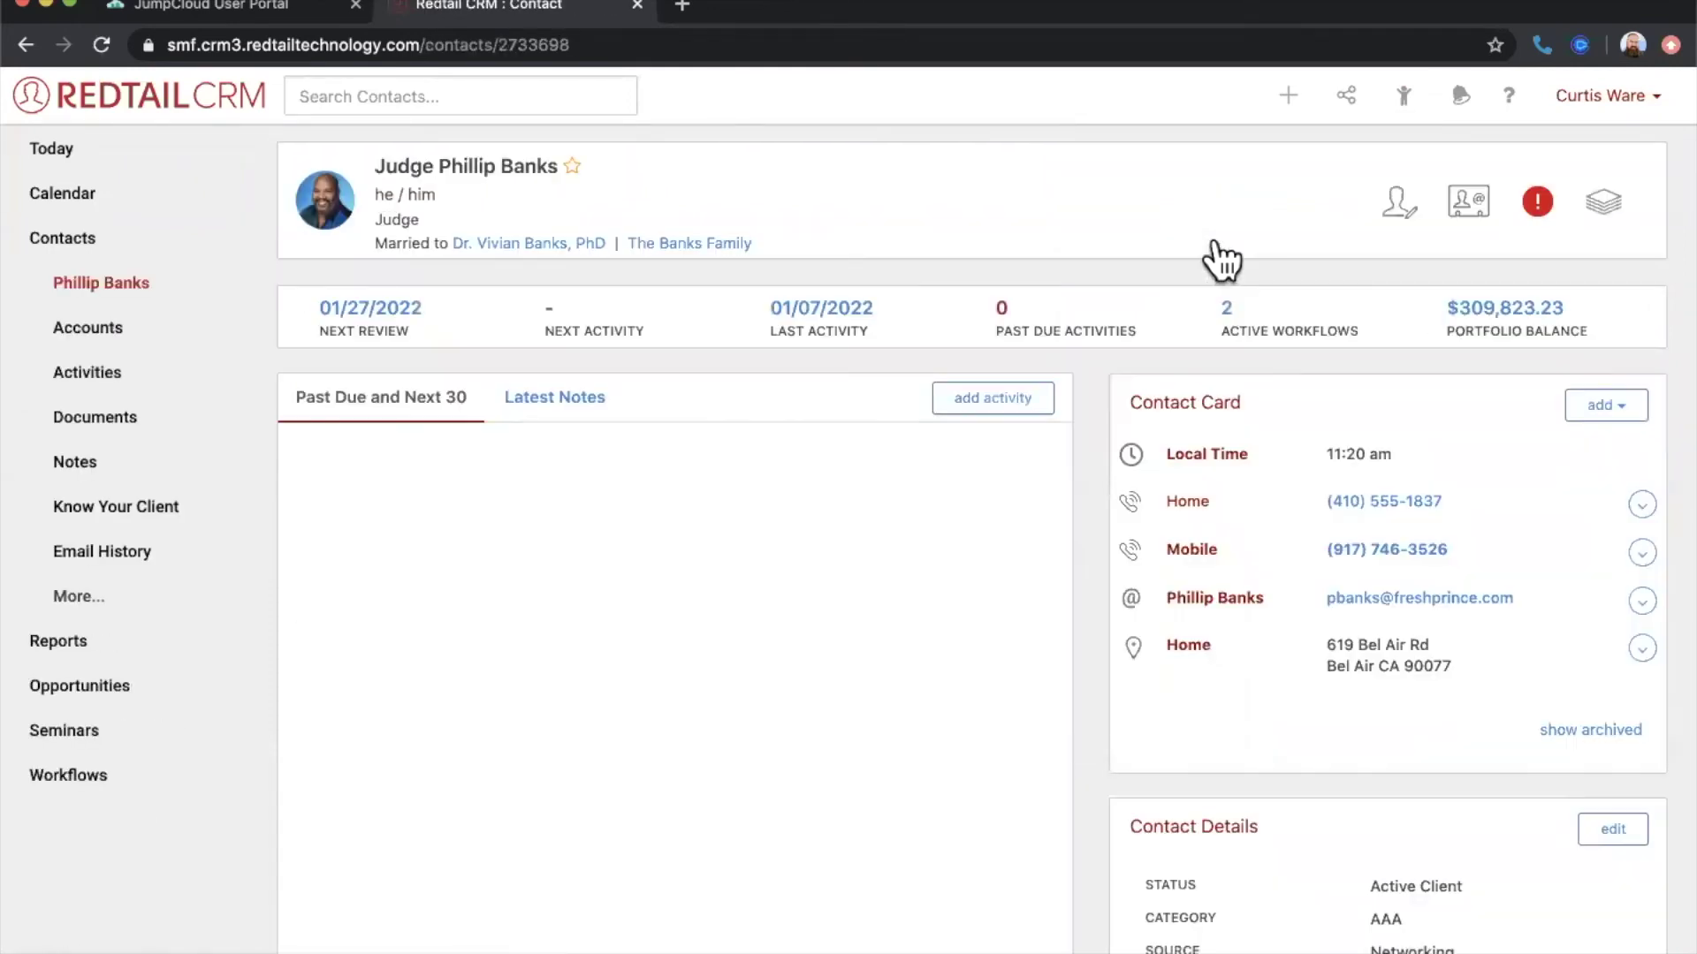
pyautogui.scroll(-5, 1296, 422)
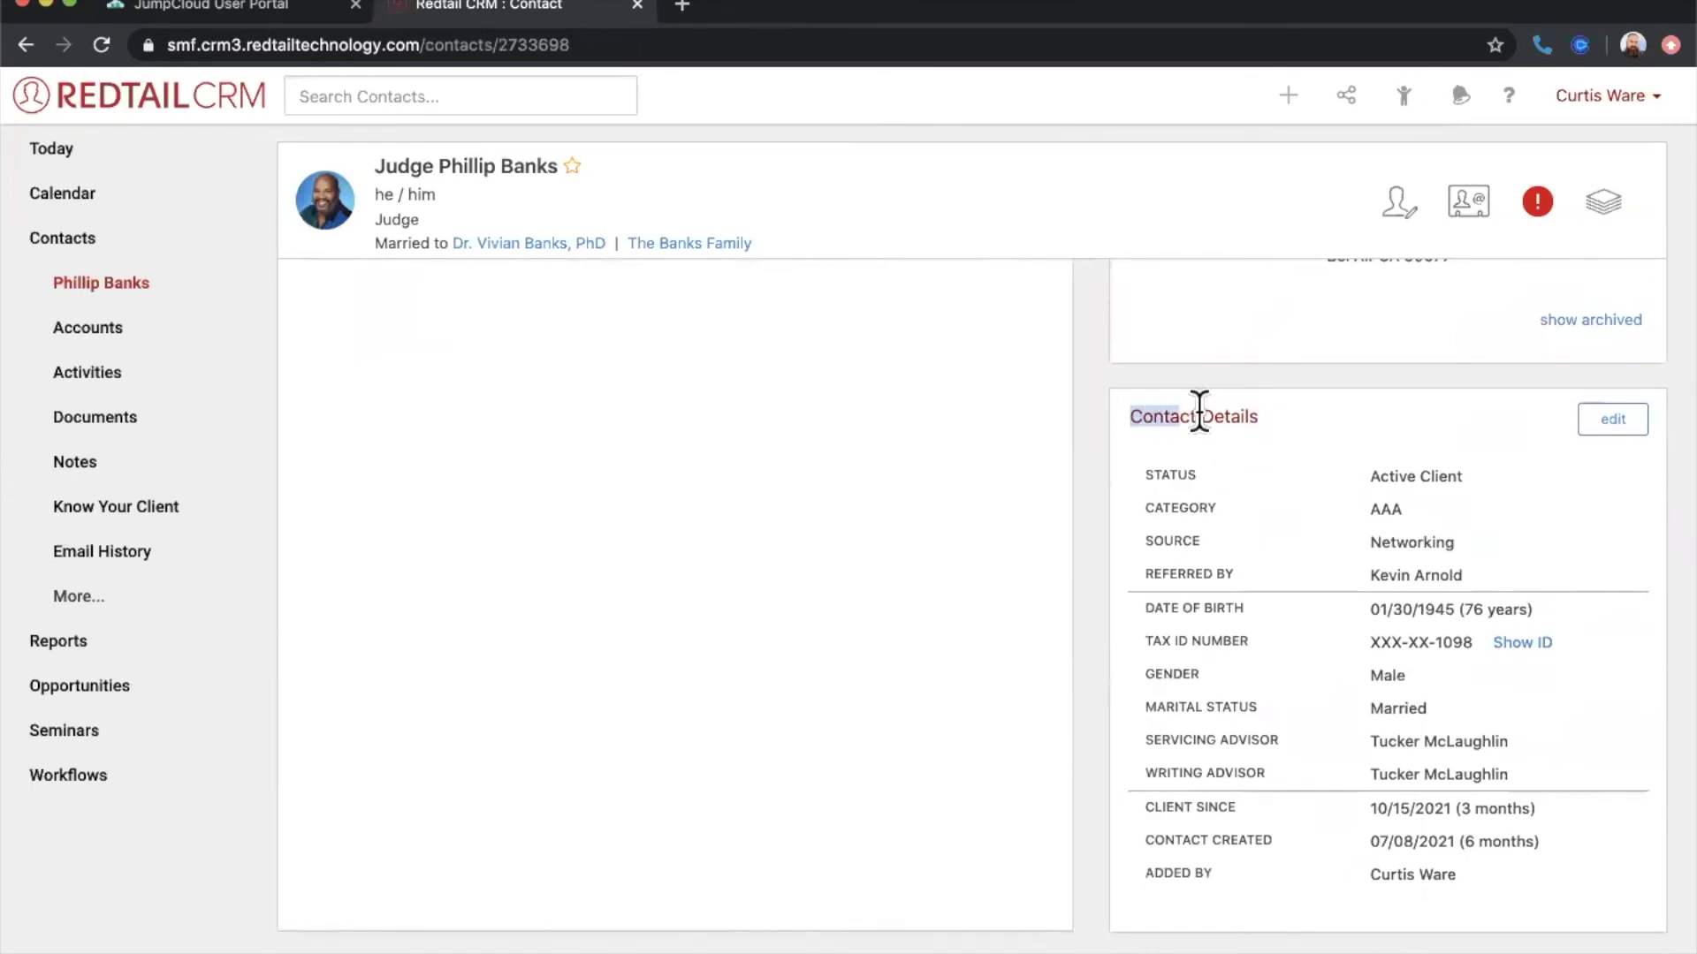
pyautogui.click(1590, 433)
pyautogui.click(562, 255)
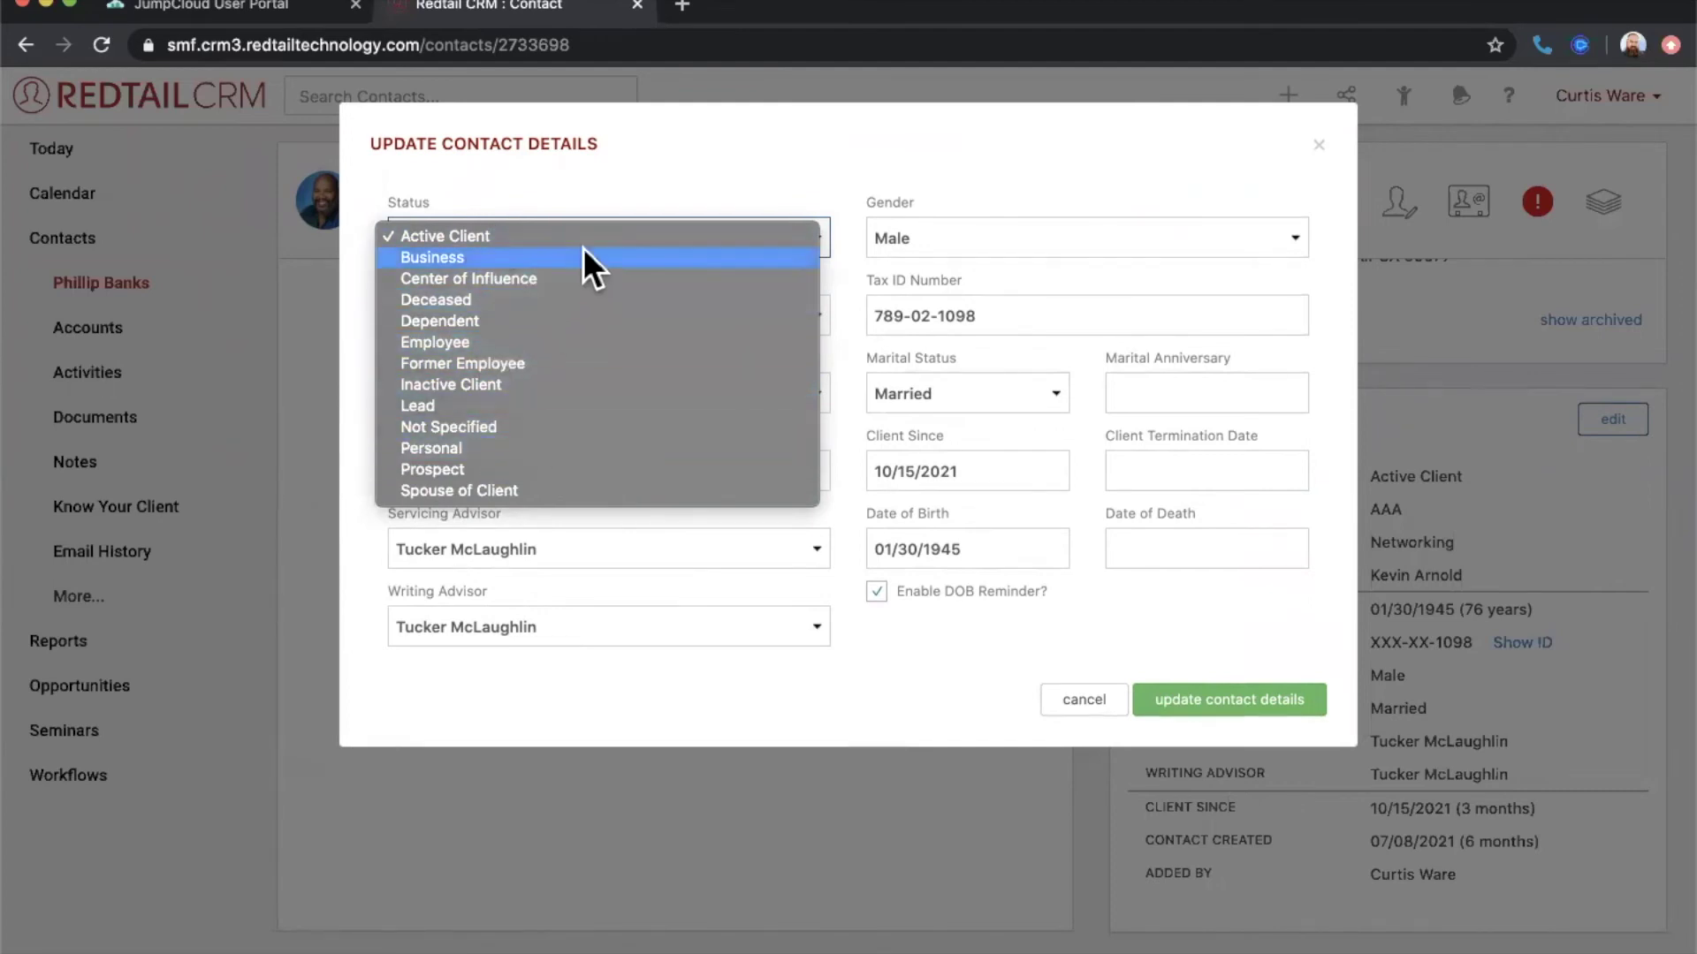
pyautogui.click(617, 182)
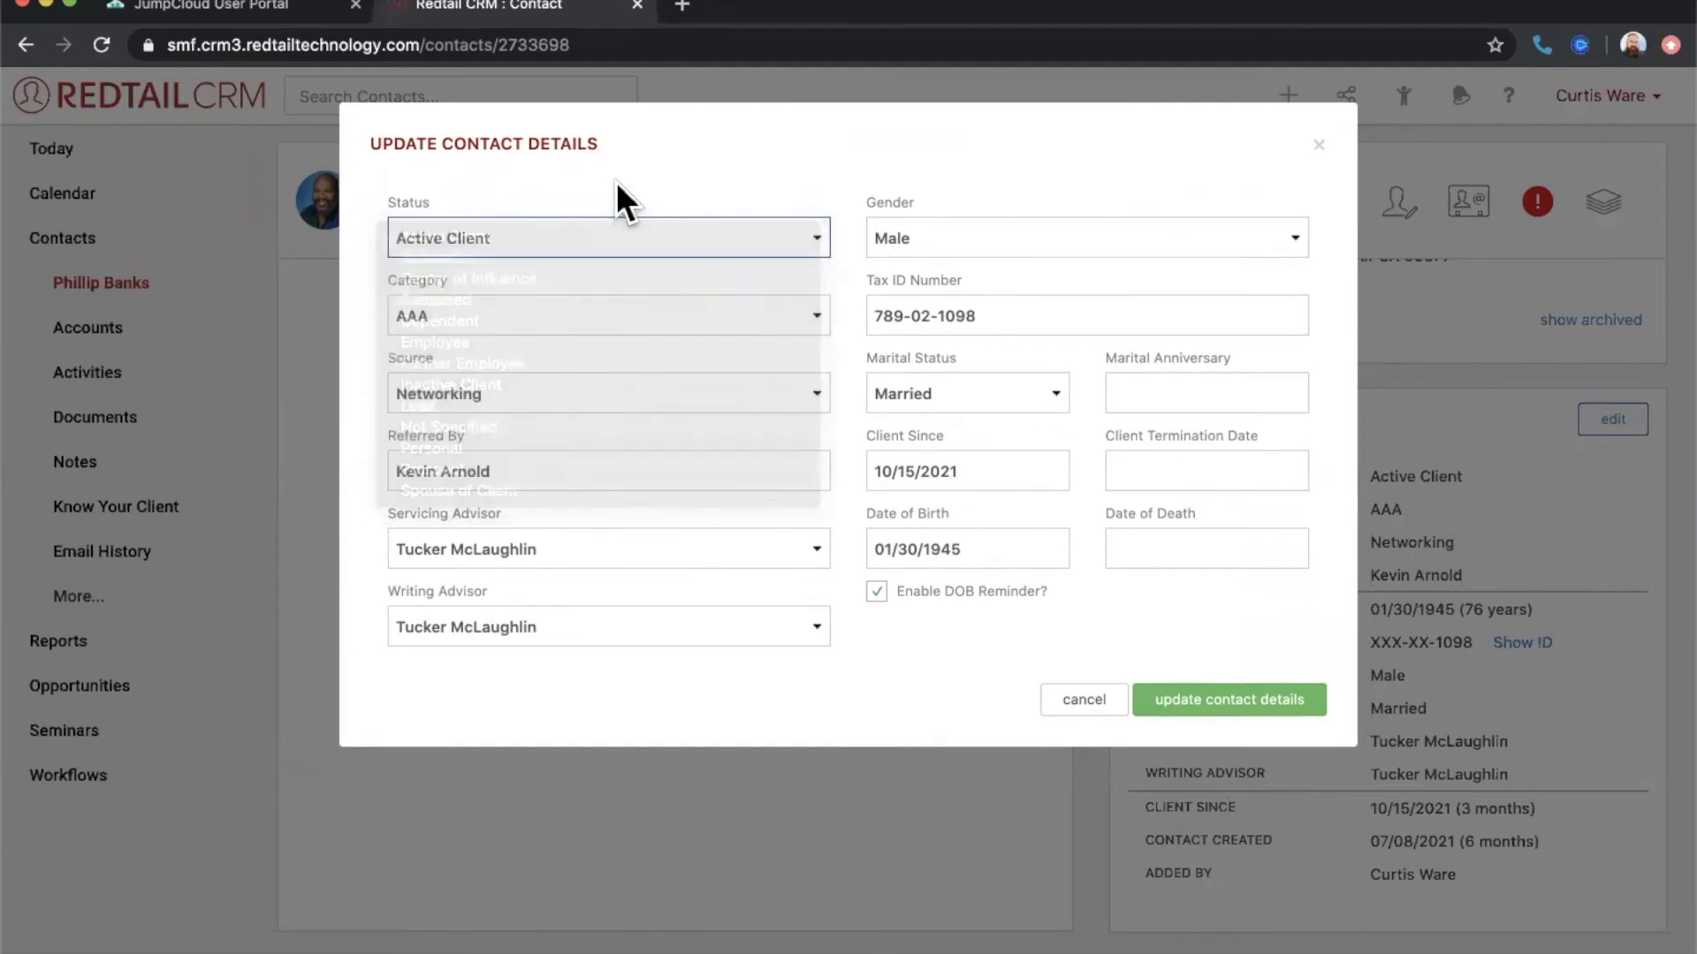
pyautogui.click(1087, 698)
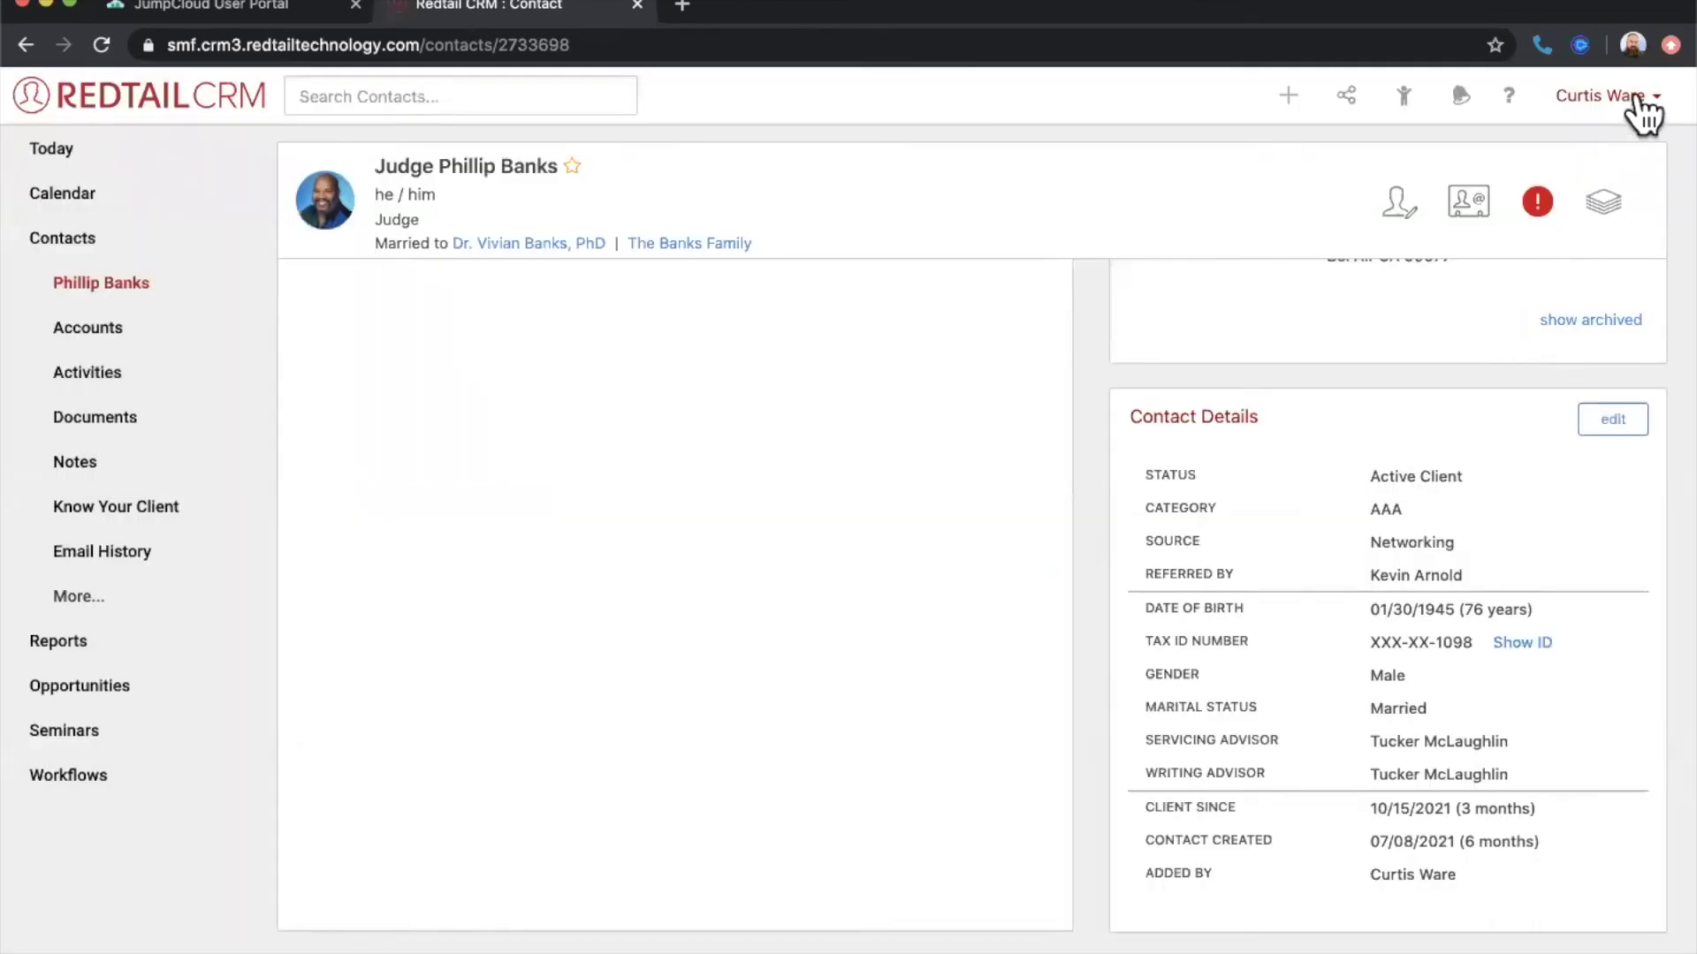
# - Reopen the contact Statuses list through Manage Database Lists, and return to the Manage Your Account page
pyautogui.click(1637, 99)
pyautogui.click(1581, 265)
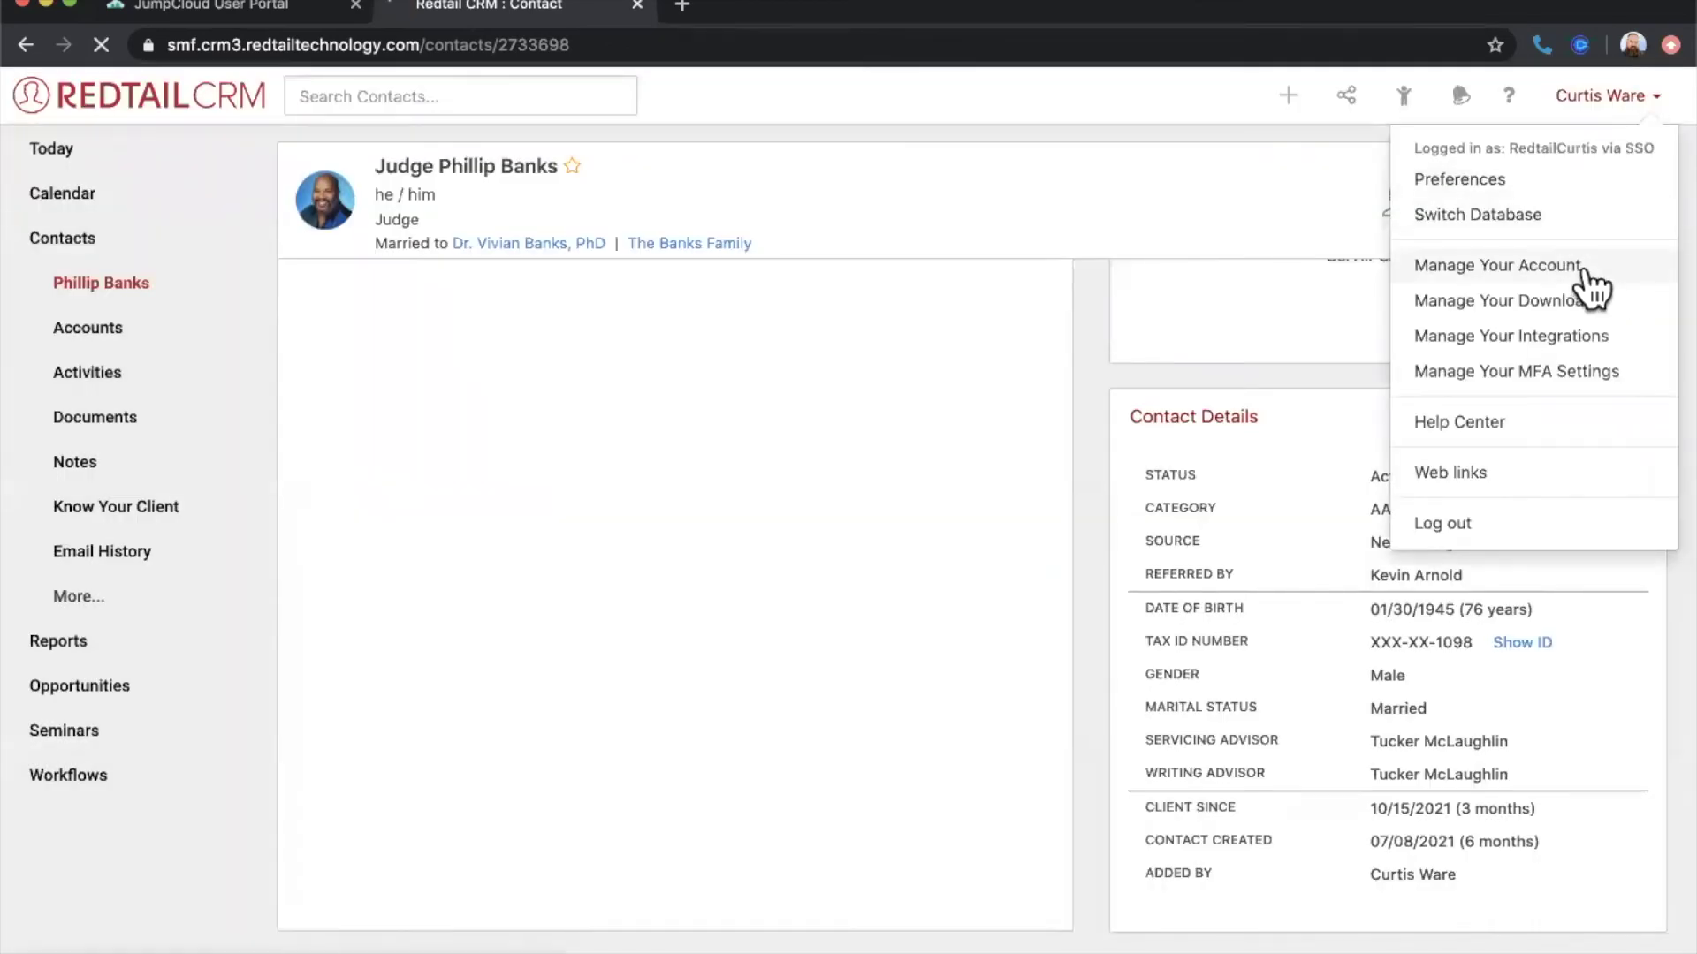
pyautogui.scroll(-5, 576, 505)
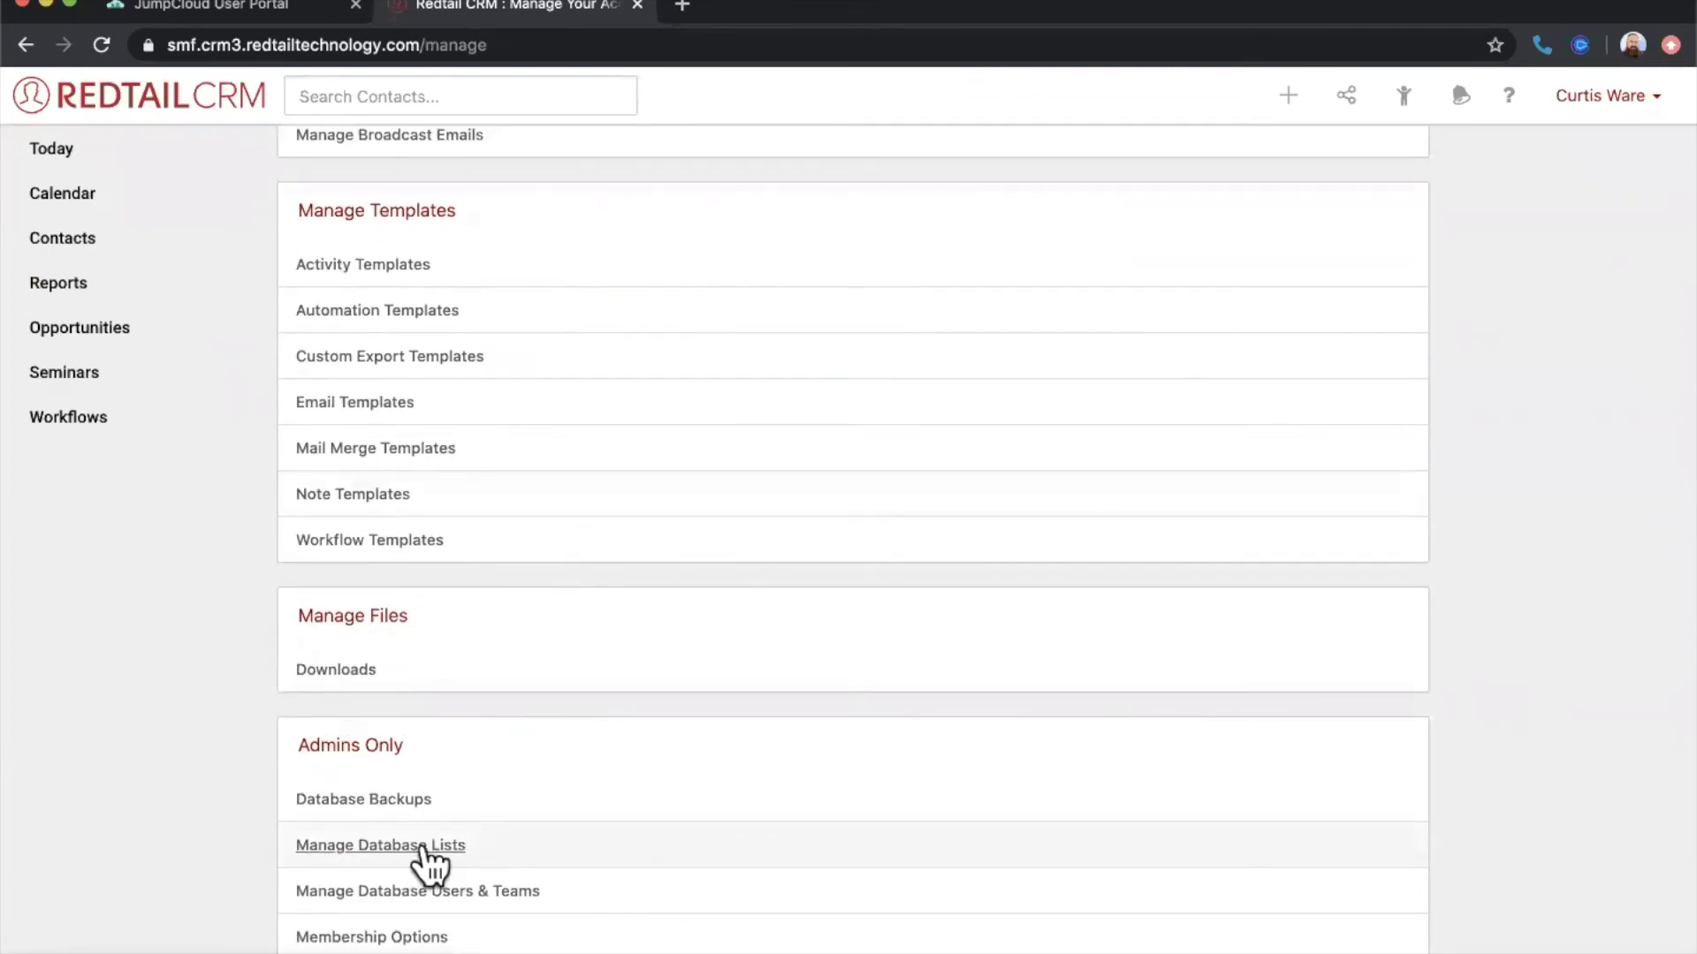
pyautogui.click(425, 848)
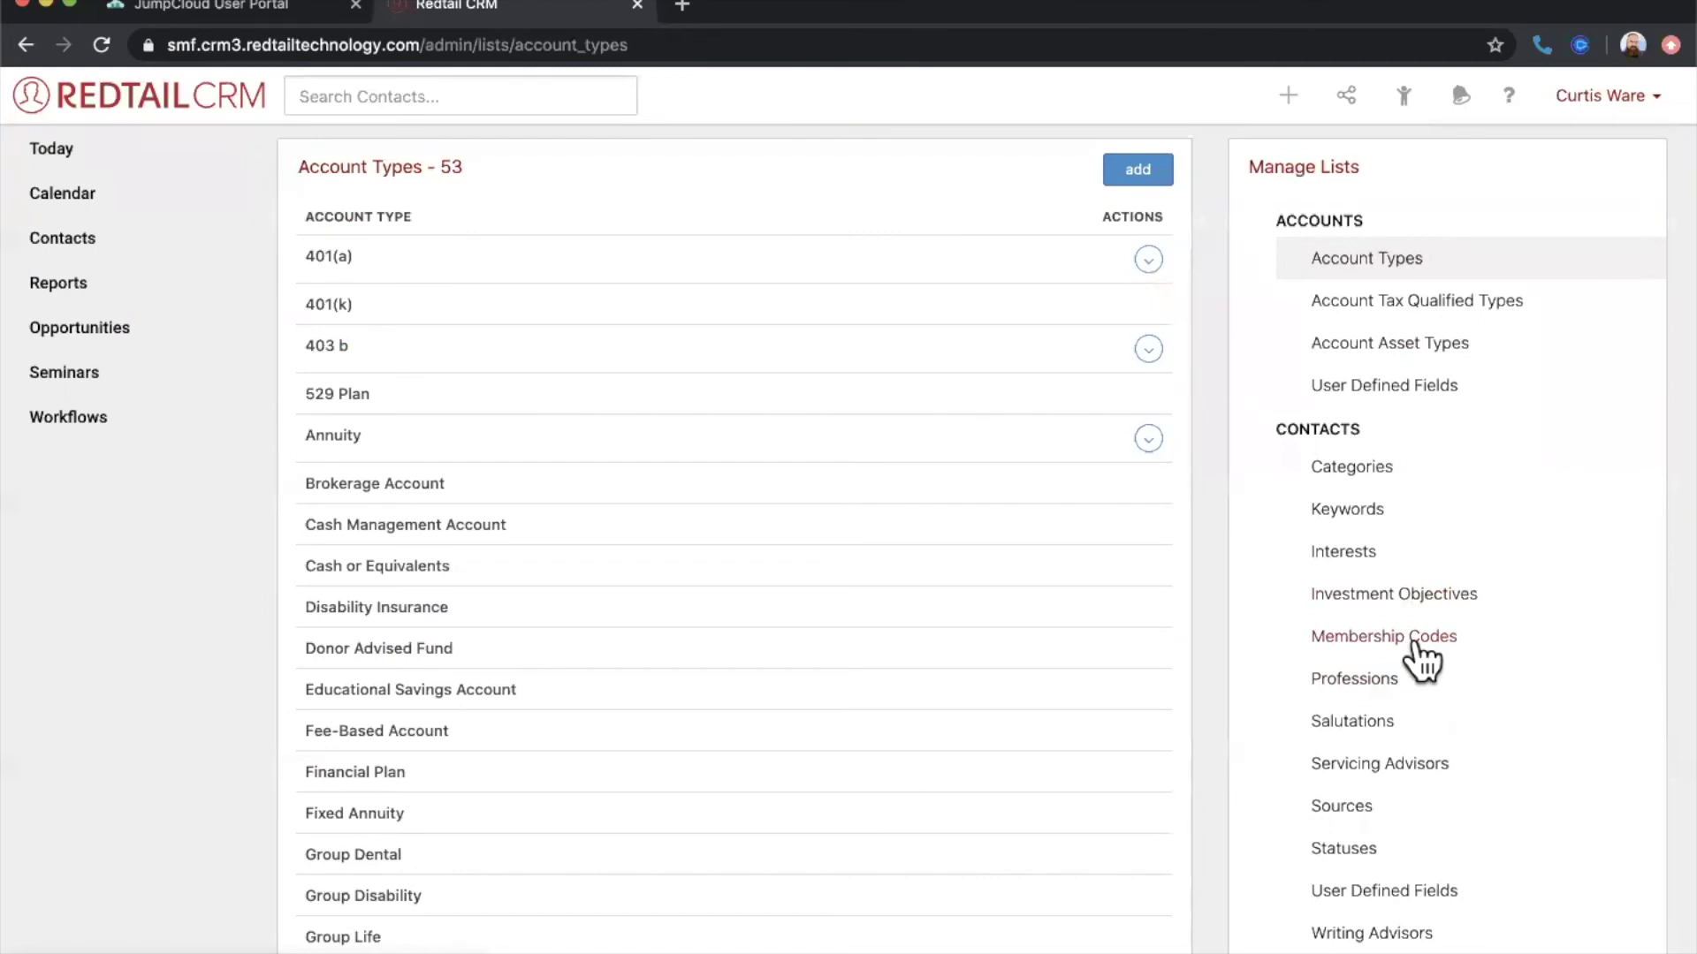
pyautogui.click(1365, 851)
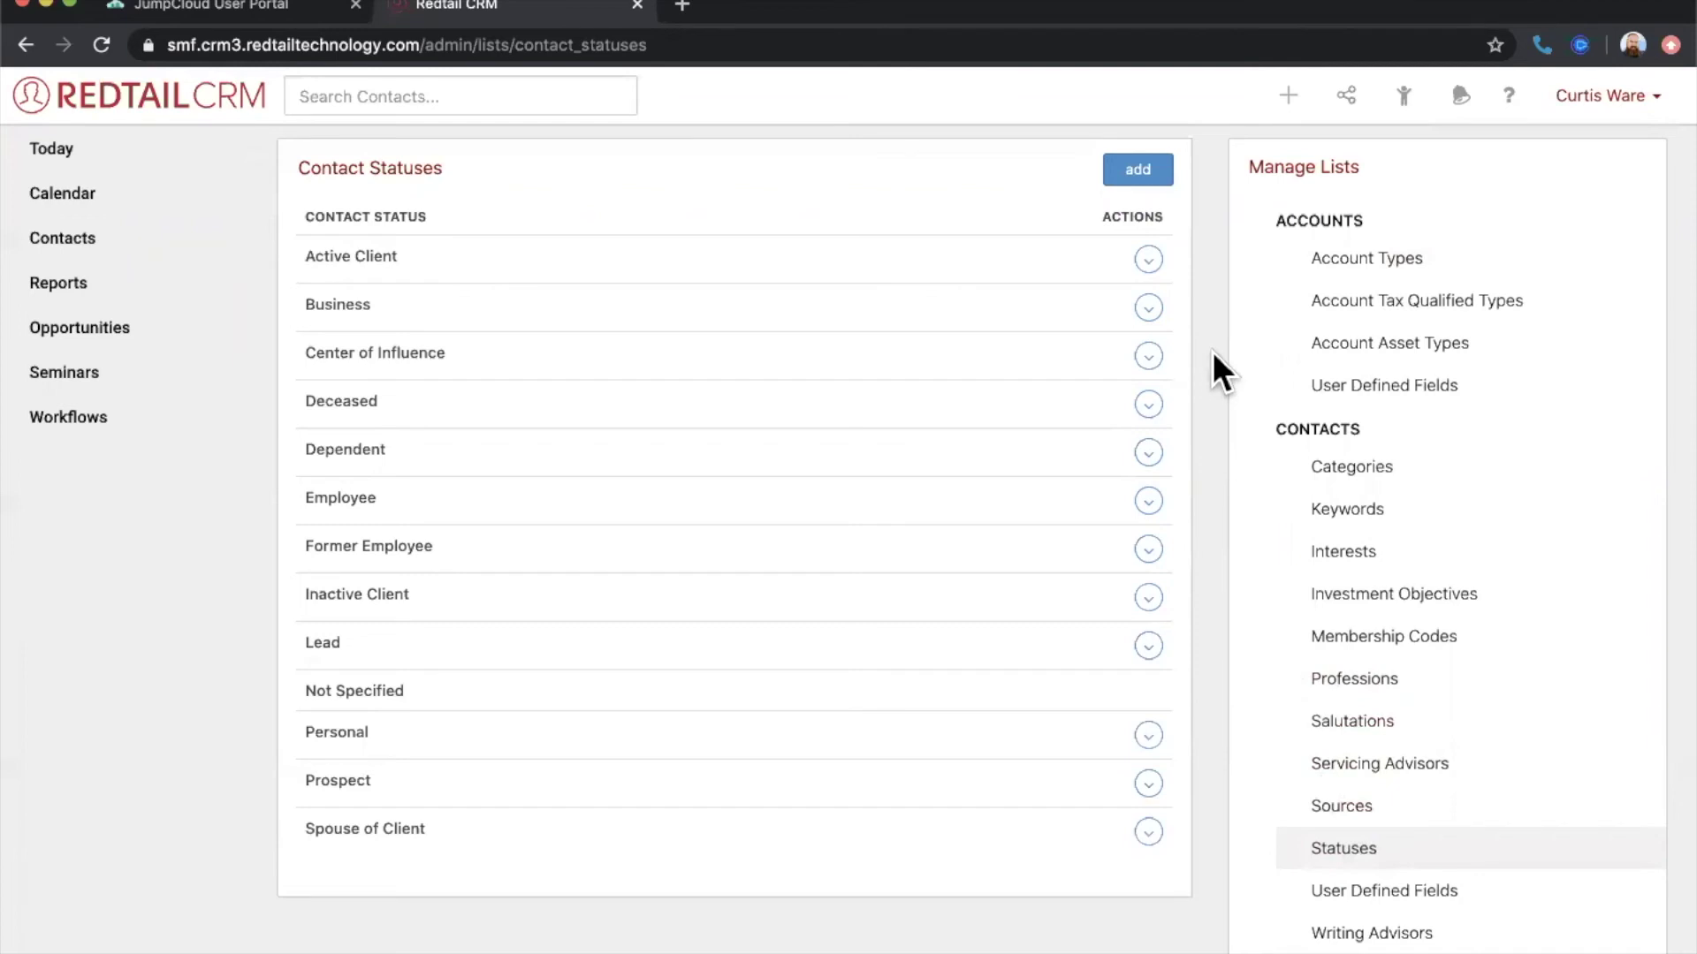
pyautogui.click(1617, 99)
pyautogui.click(1568, 269)
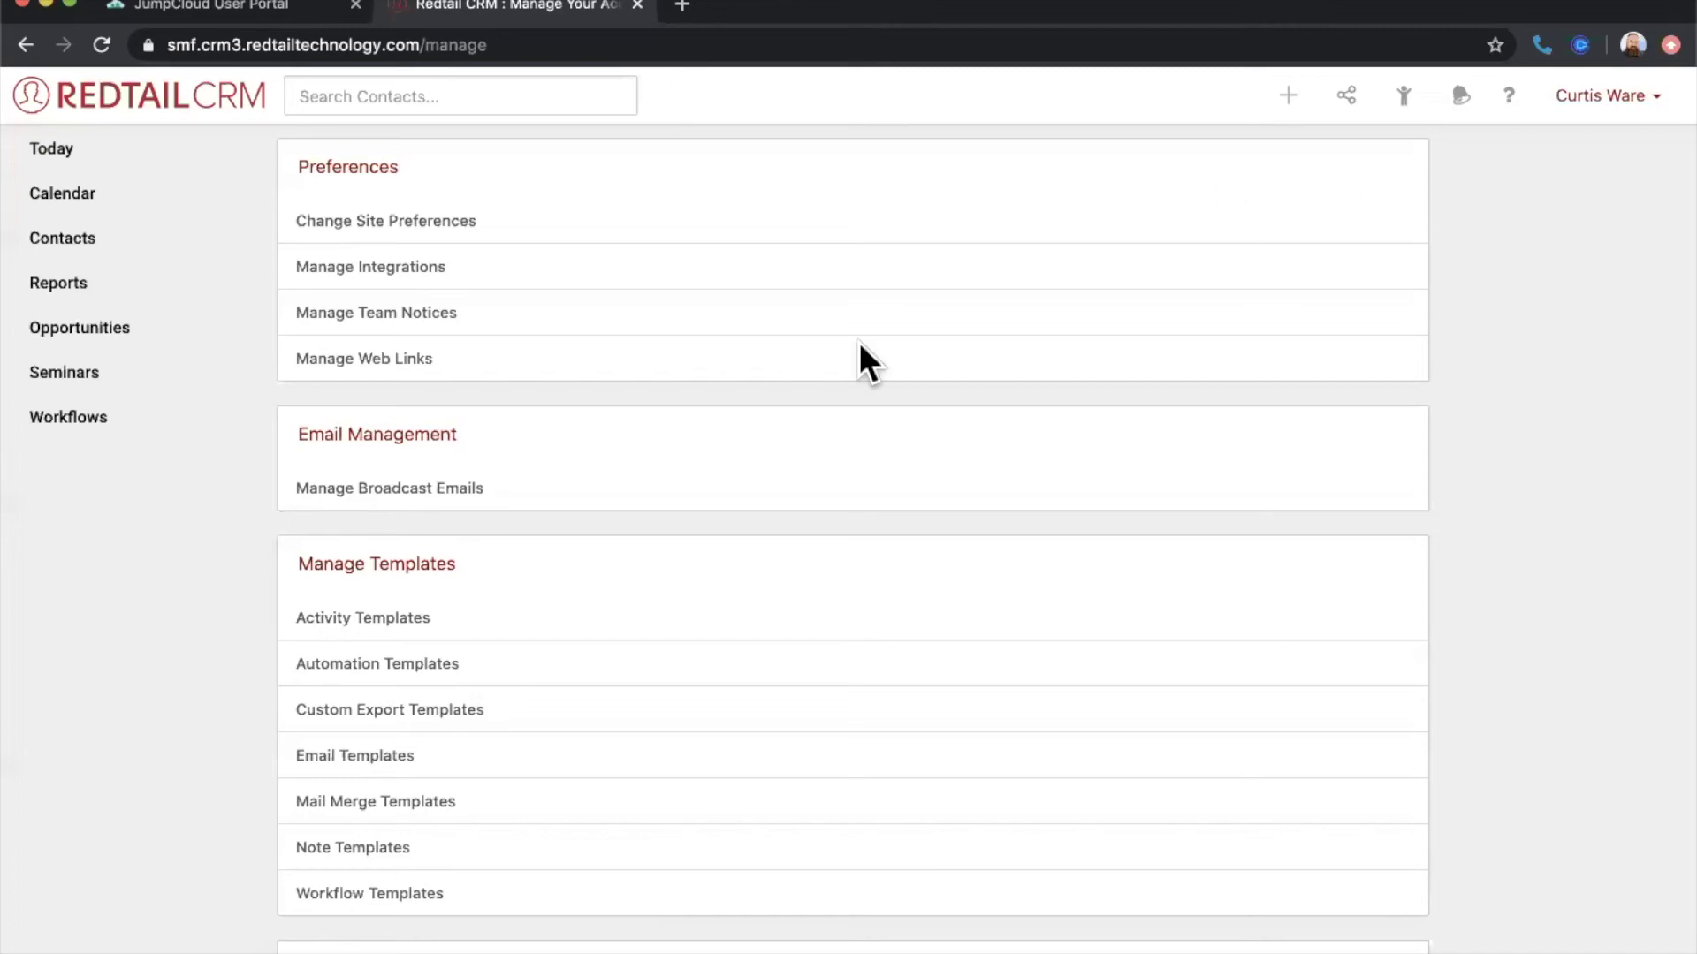
pyautogui.hotkey('ctrl', 'Right')
pyautogui.click(1516, 390)
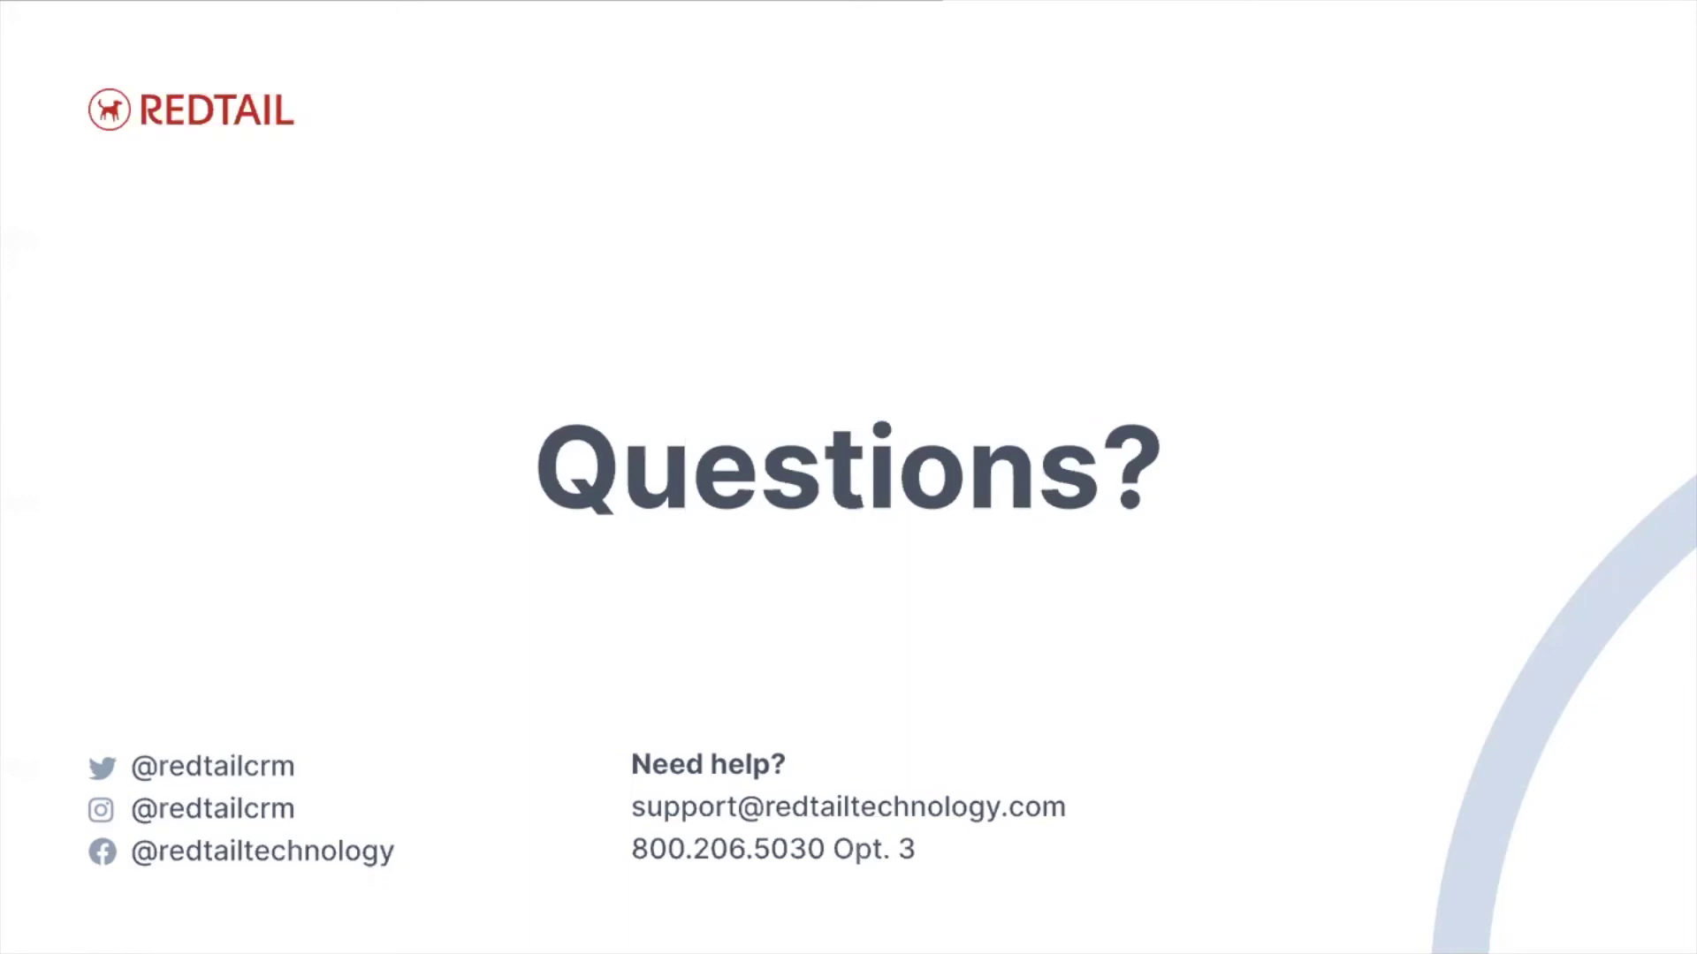
pyautogui.hotkey('ctrl', 'Left')
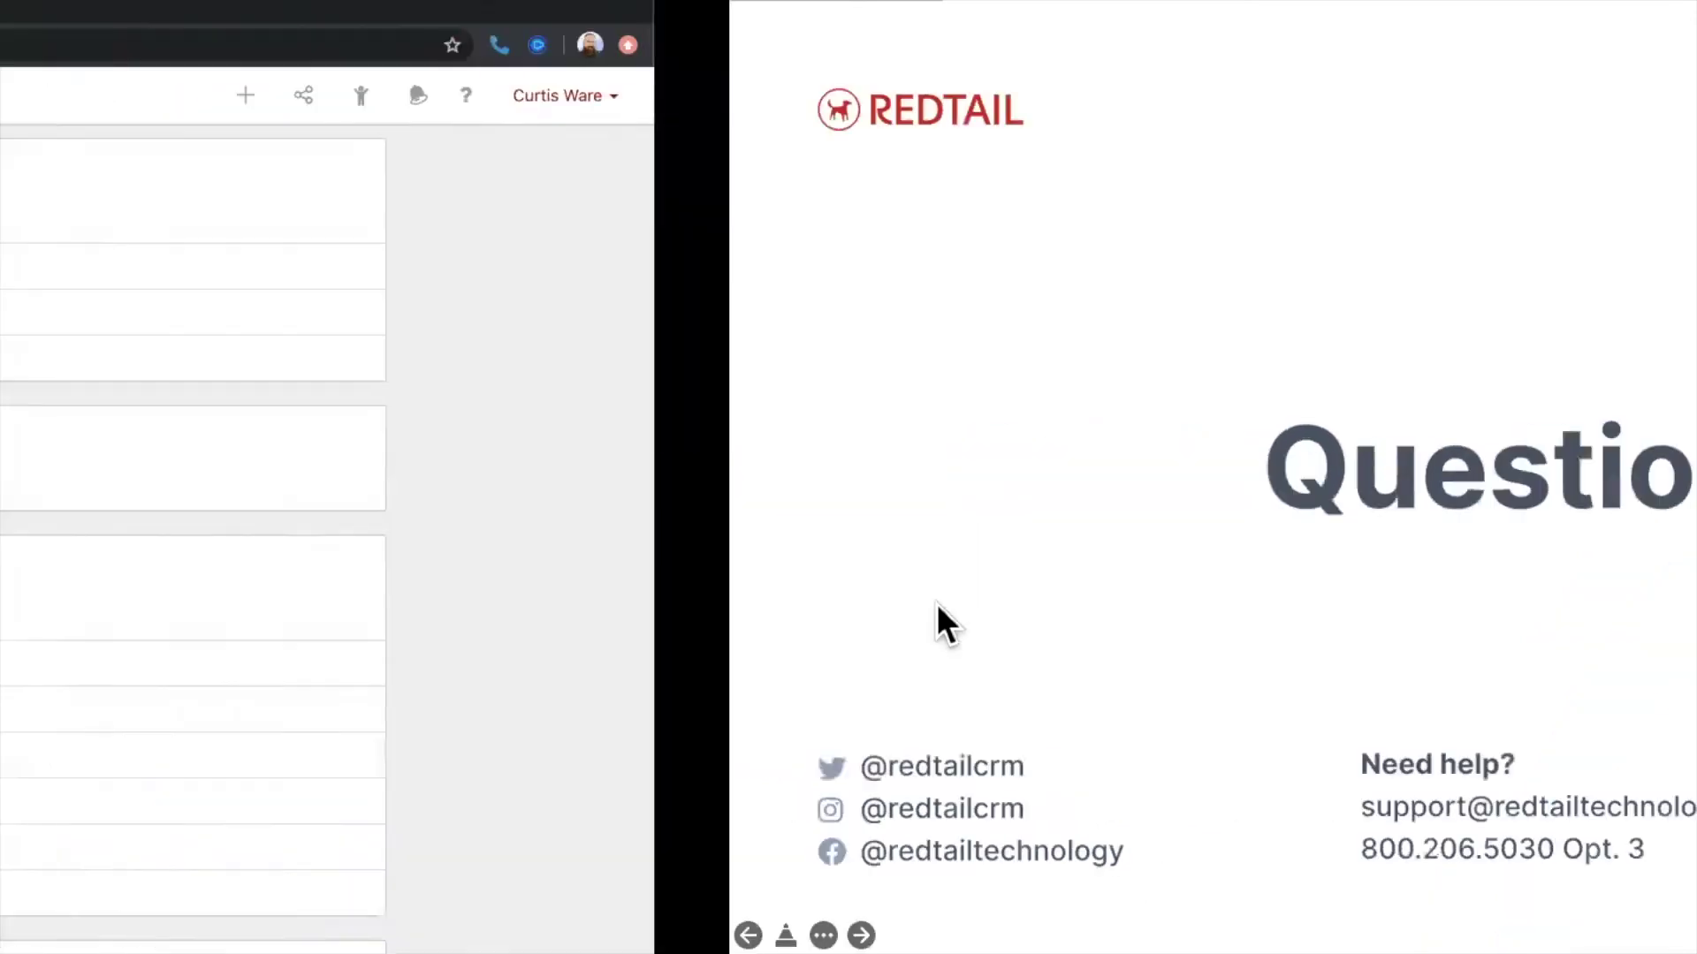
# - Look at the Reports page, open the Contacts A-Z list, and view which columns it can display
pyautogui.click(60, 296)
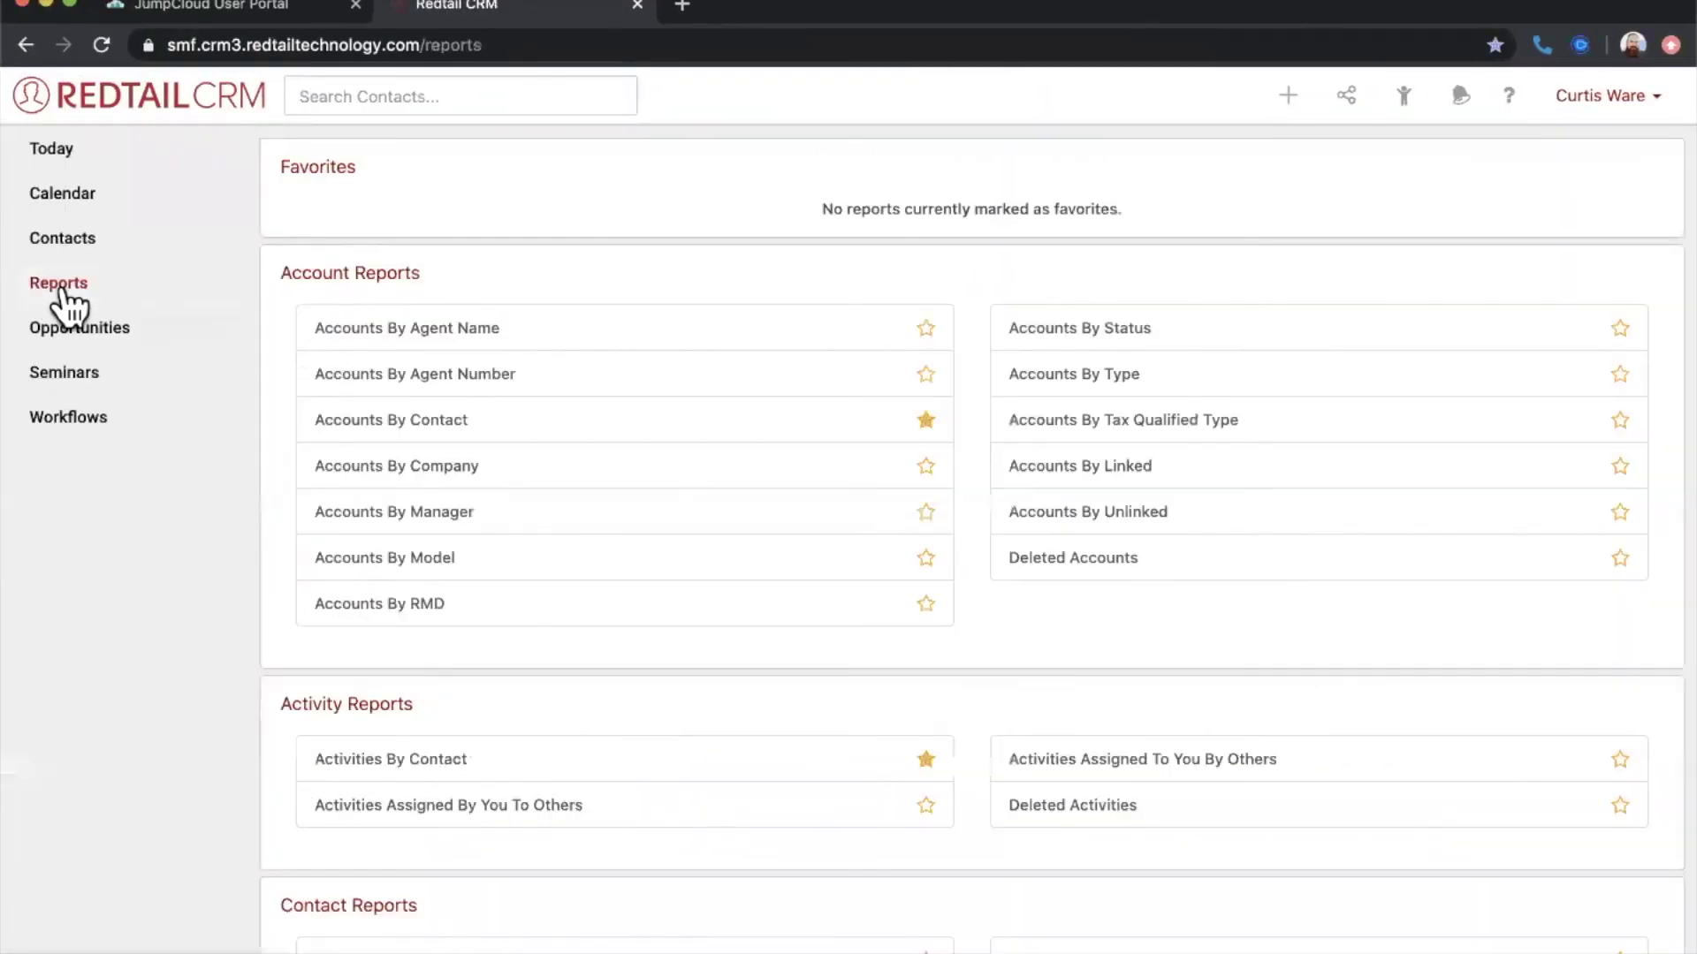
pyautogui.click(62, 238)
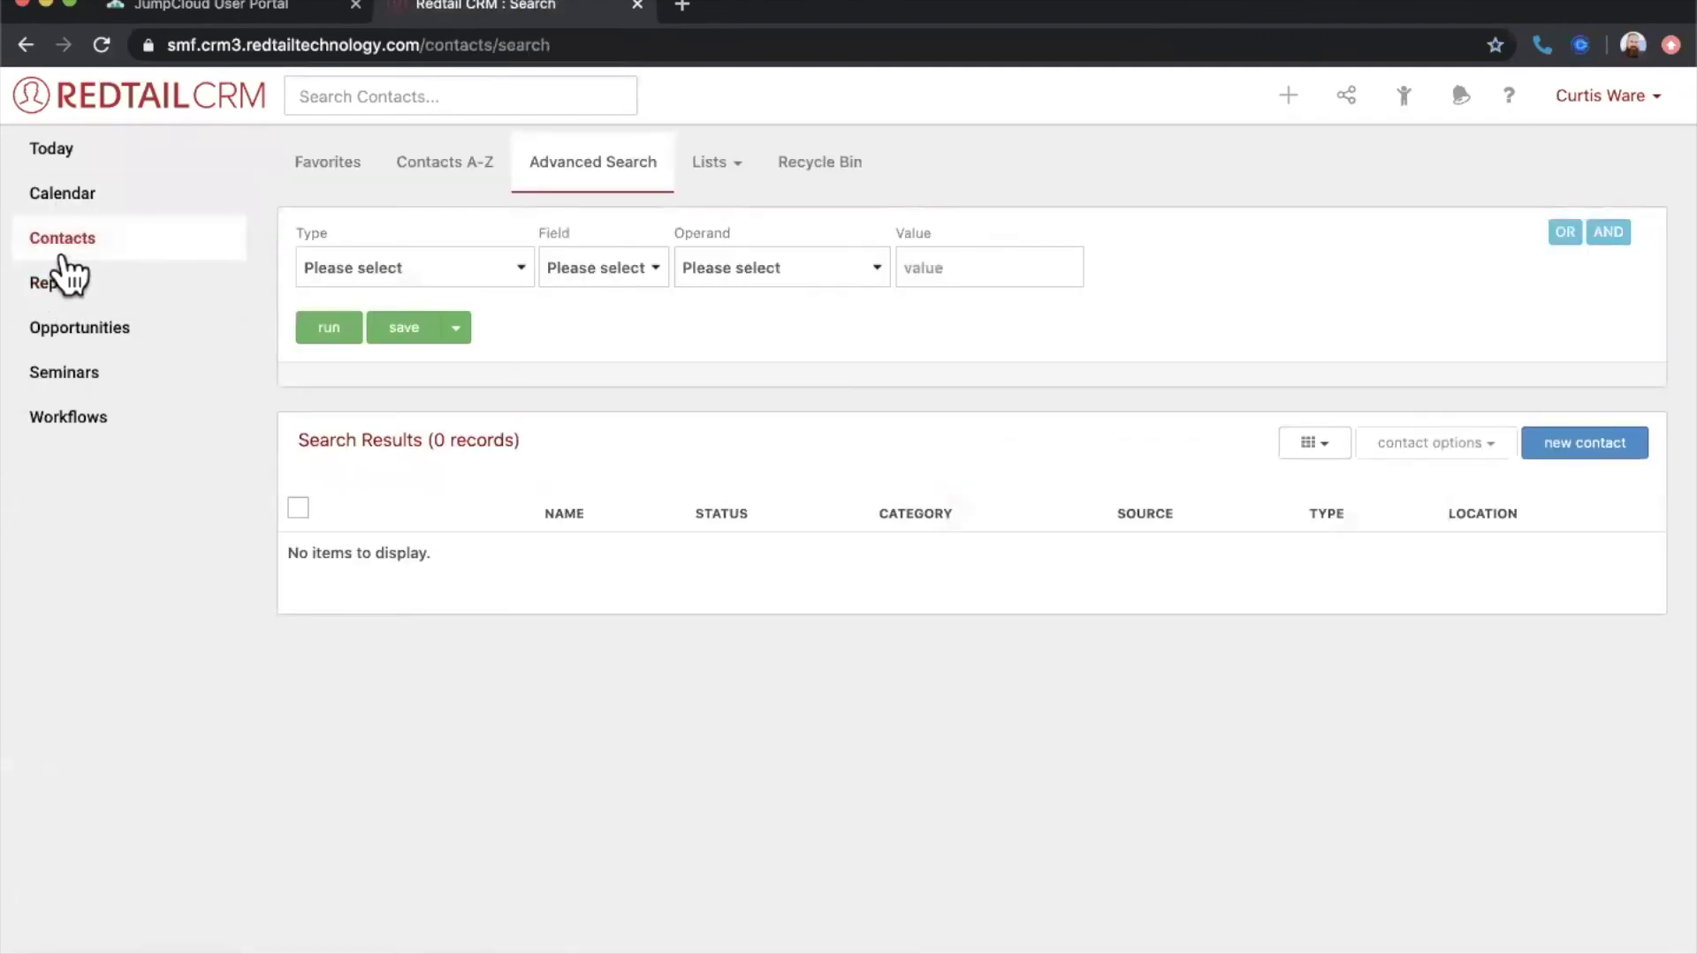
pyautogui.click(468, 170)
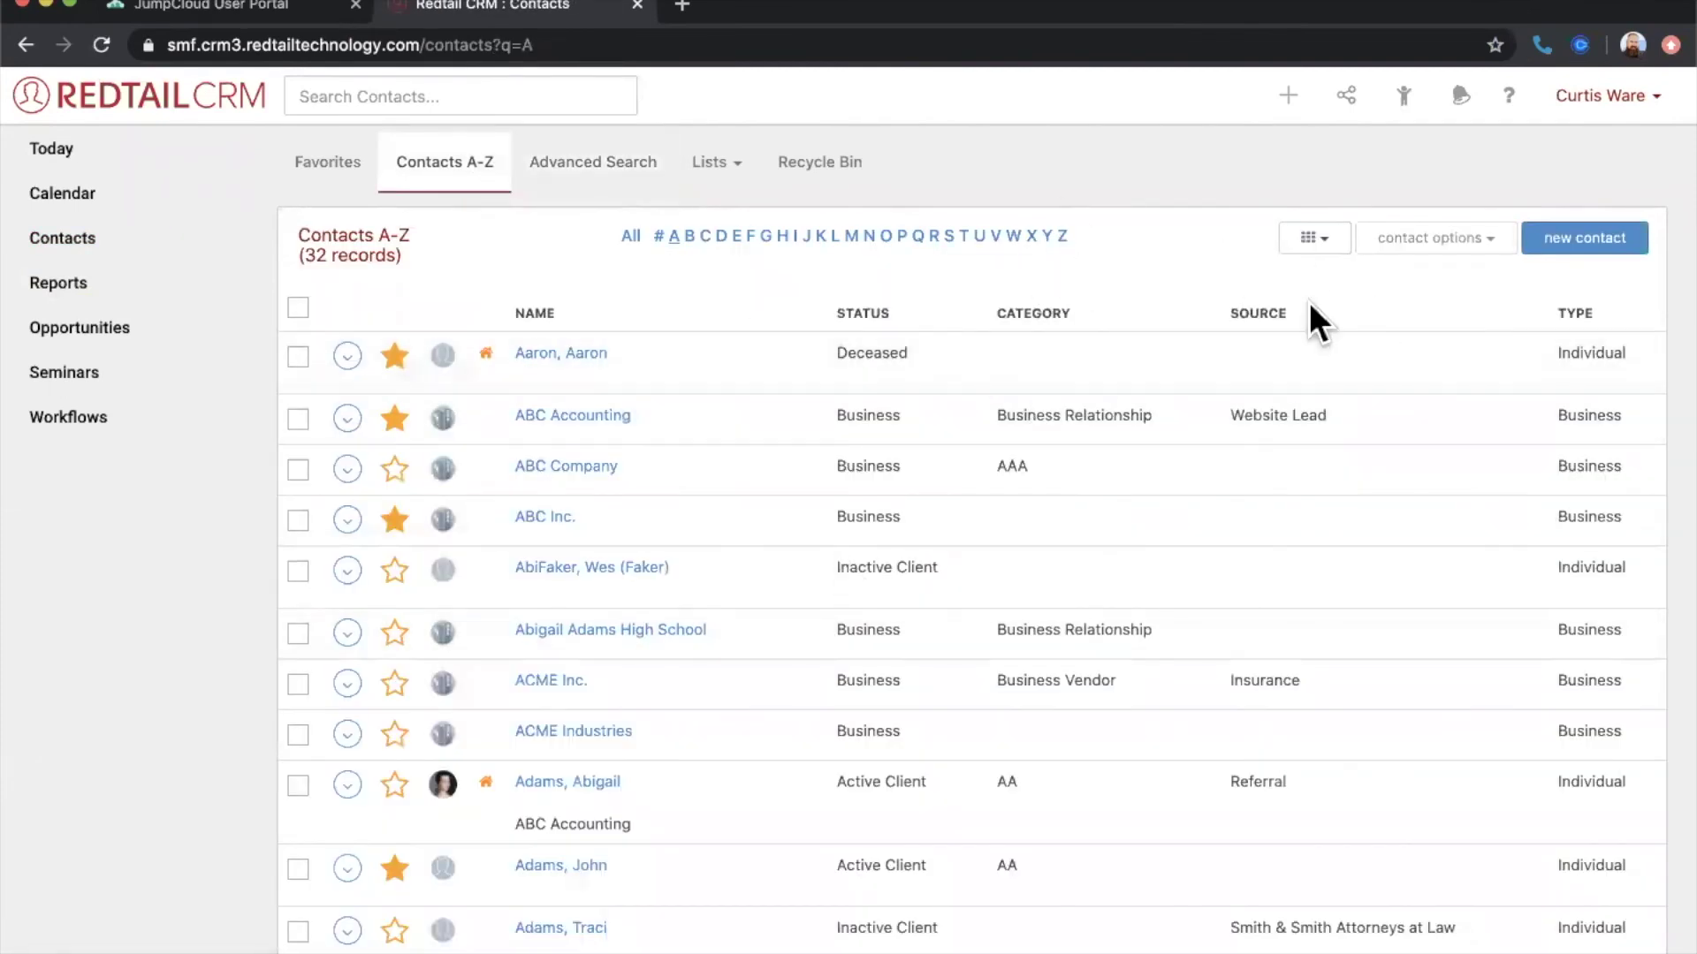
pyautogui.click(1332, 248)
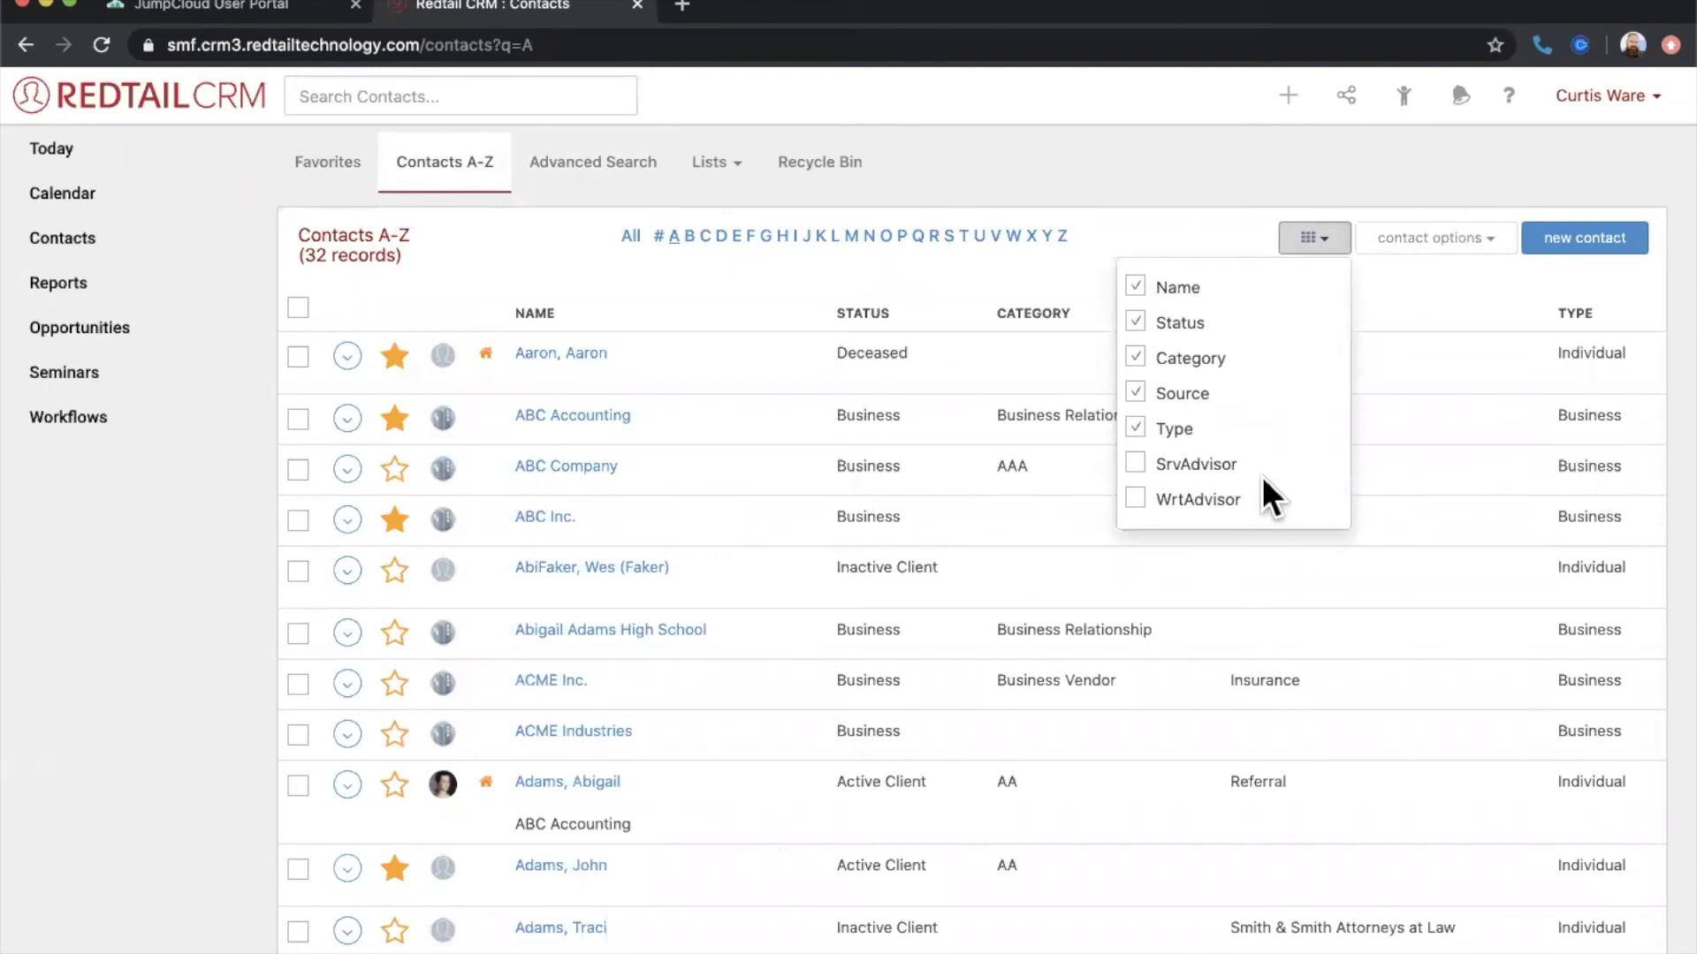
pyautogui.click(1177, 230)
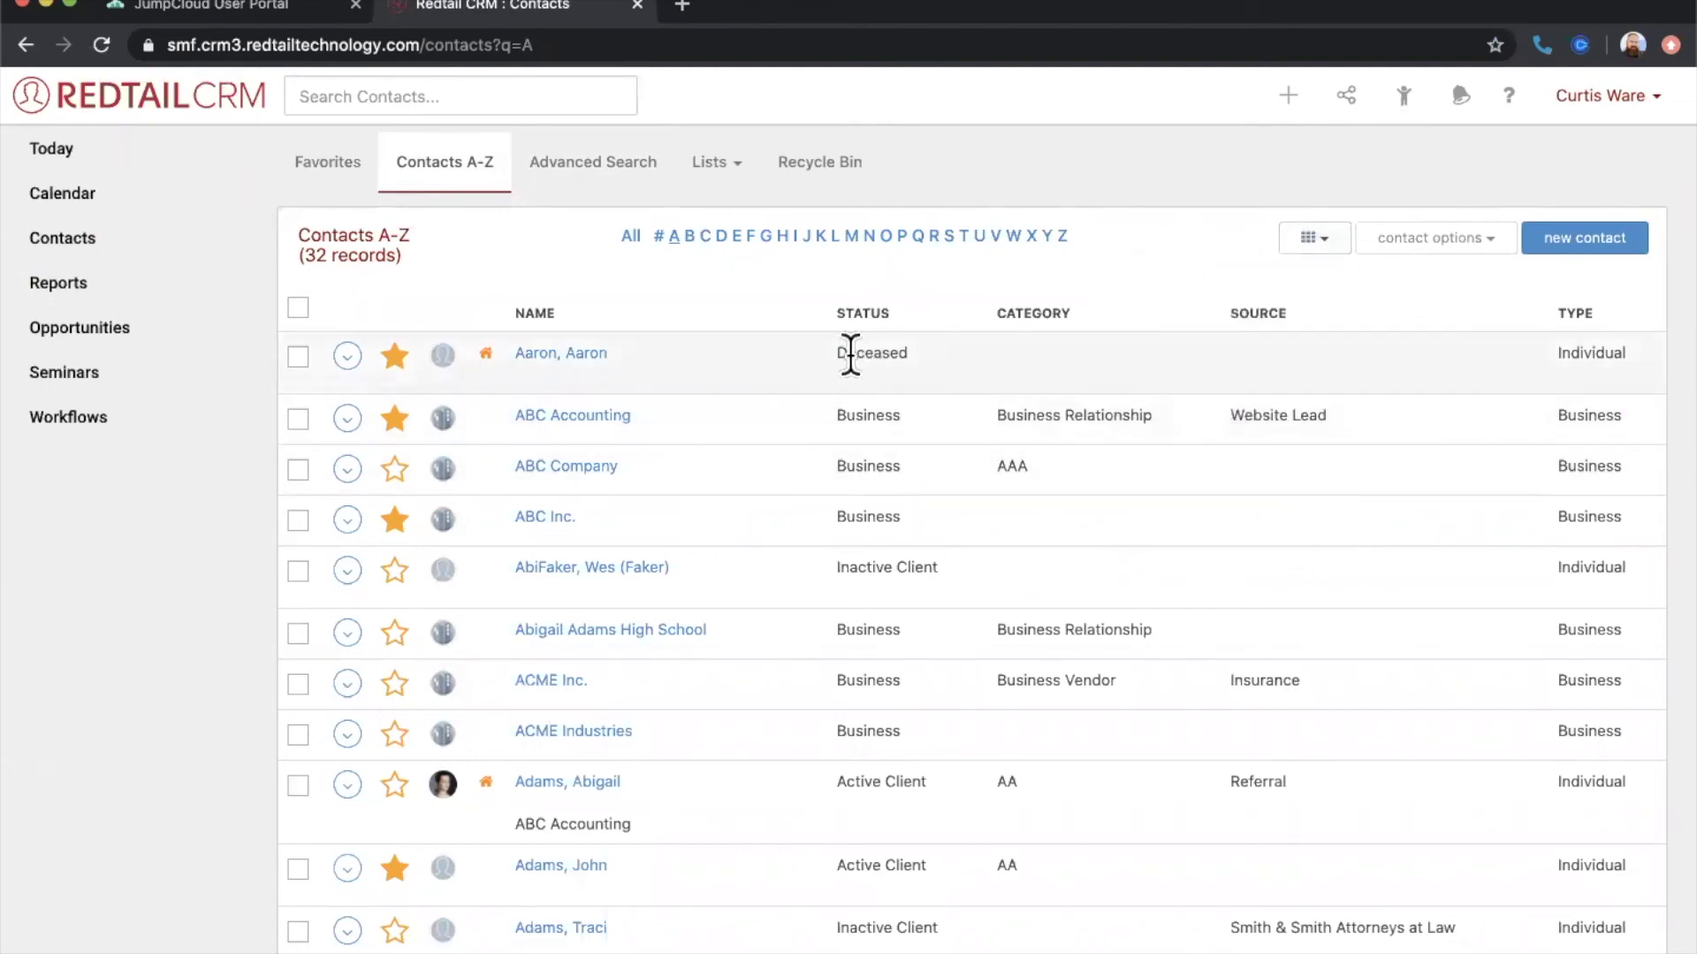
# - Highlight the Deceased status of the first contact in the list, and clear that contact's selection
pyautogui.moveTo(838, 352); pyautogui.dragTo(907, 352)
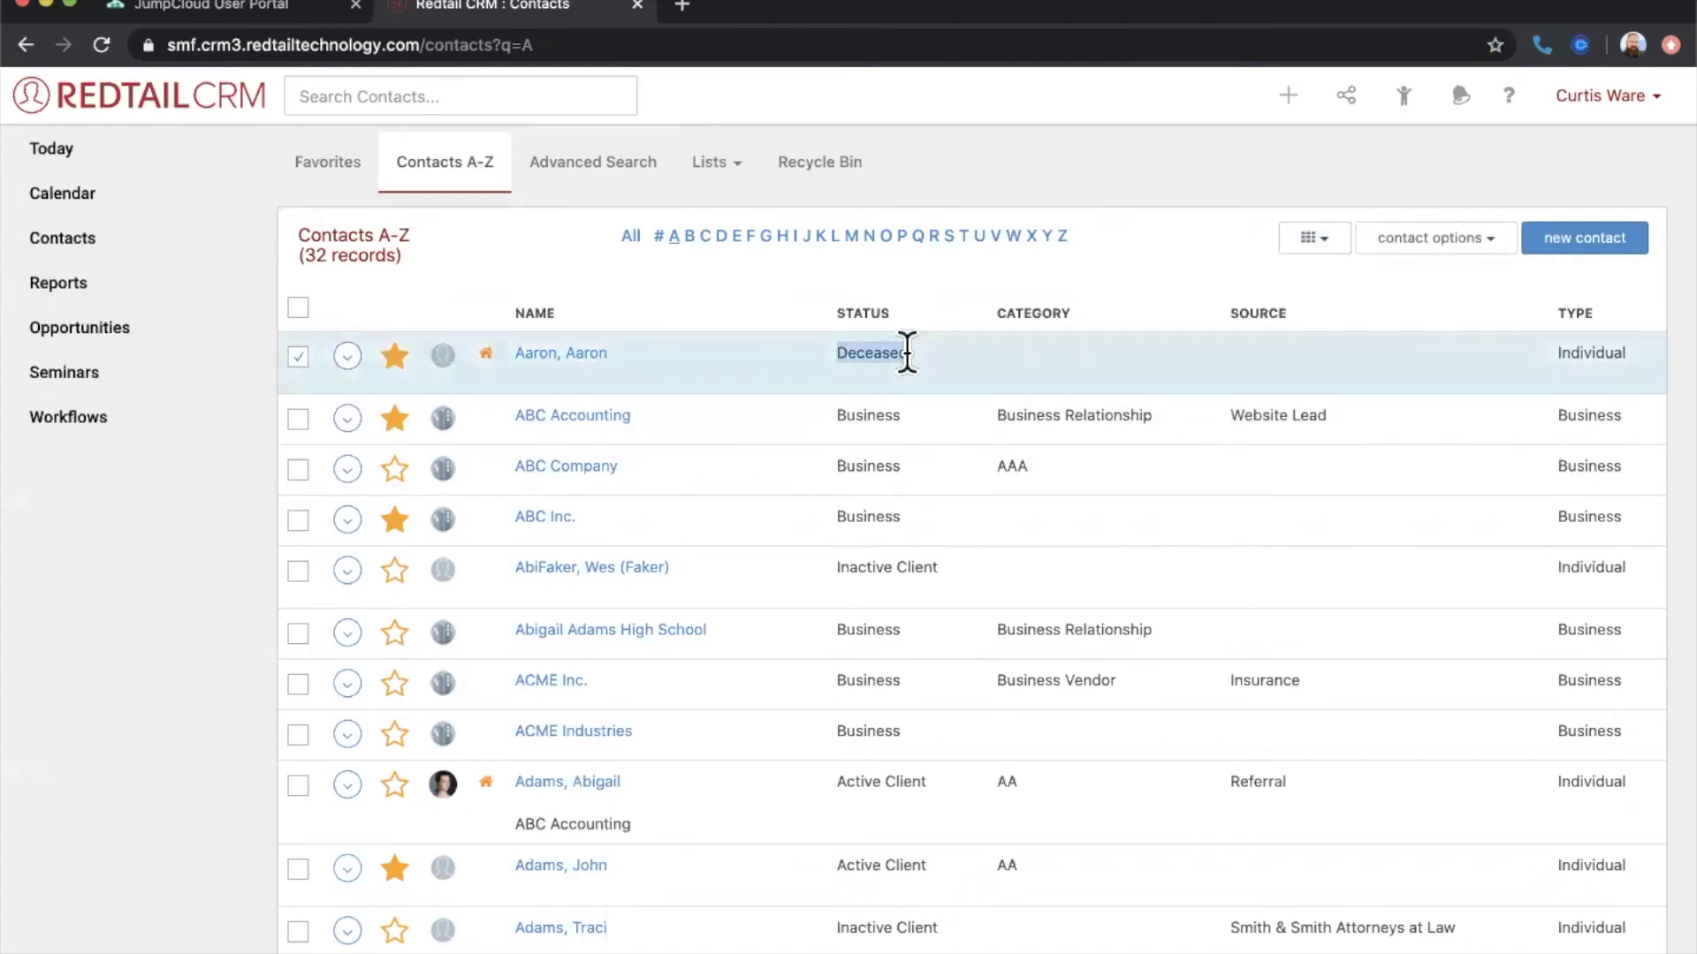
pyautogui.click(1147, 264)
pyautogui.click(299, 357)
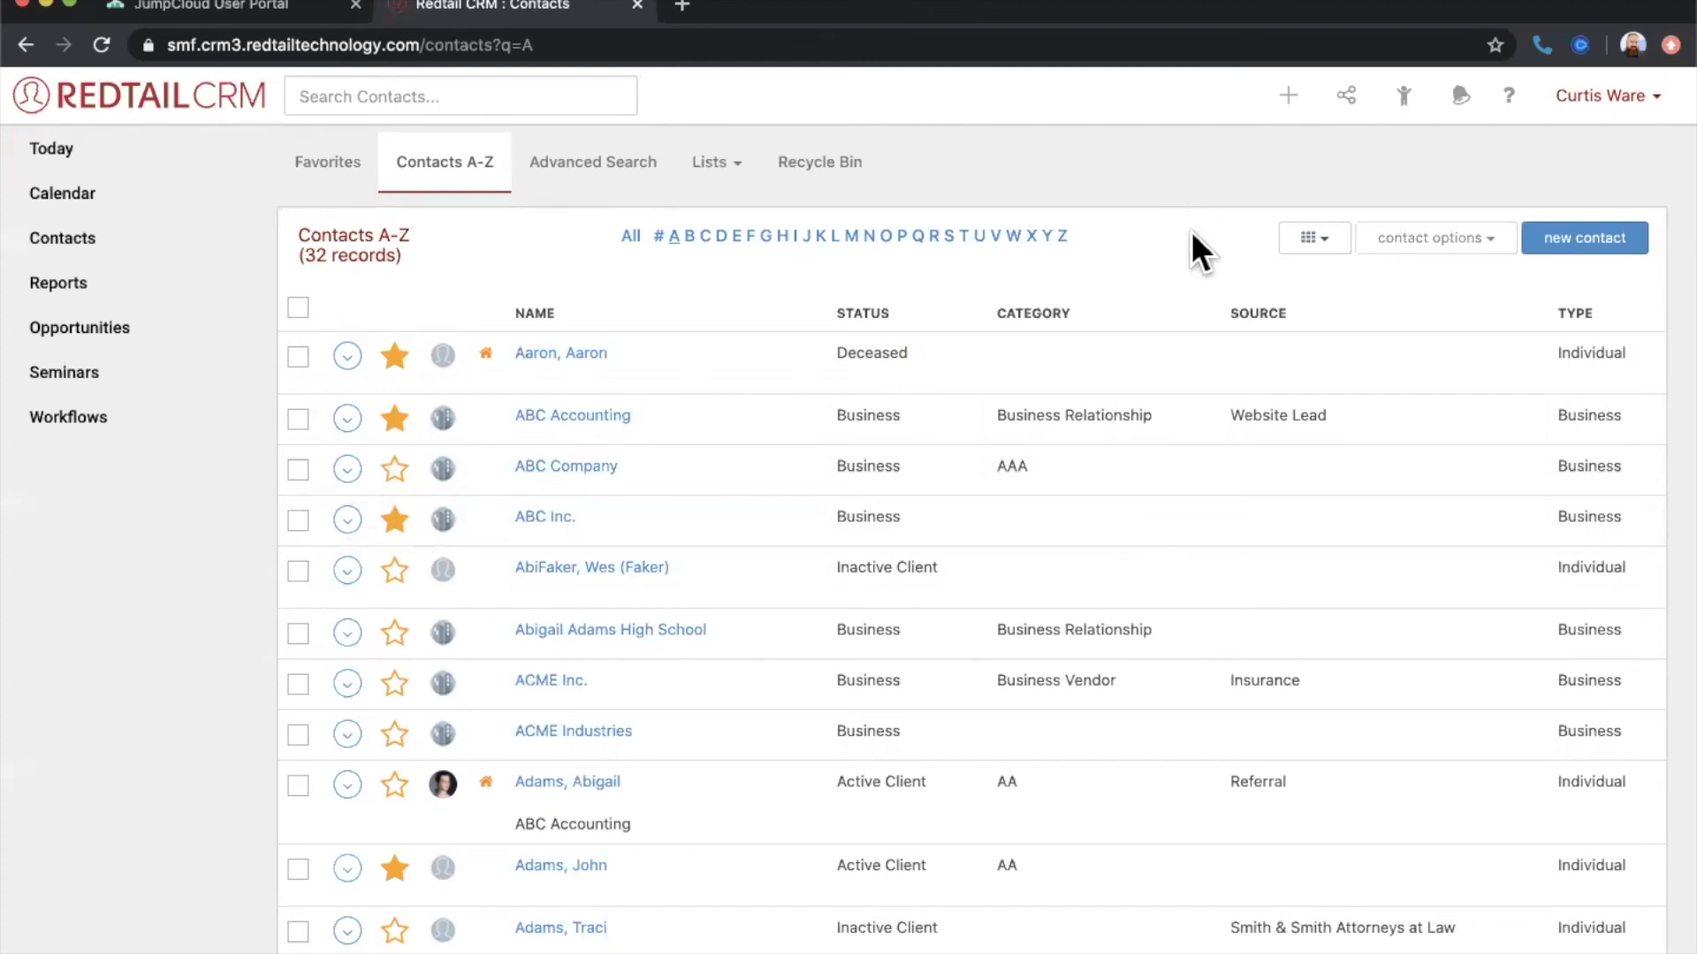
# - Open the Redtail Help Desk from the help page and view its Redtail Training sessions
pyautogui.click(1509, 97)
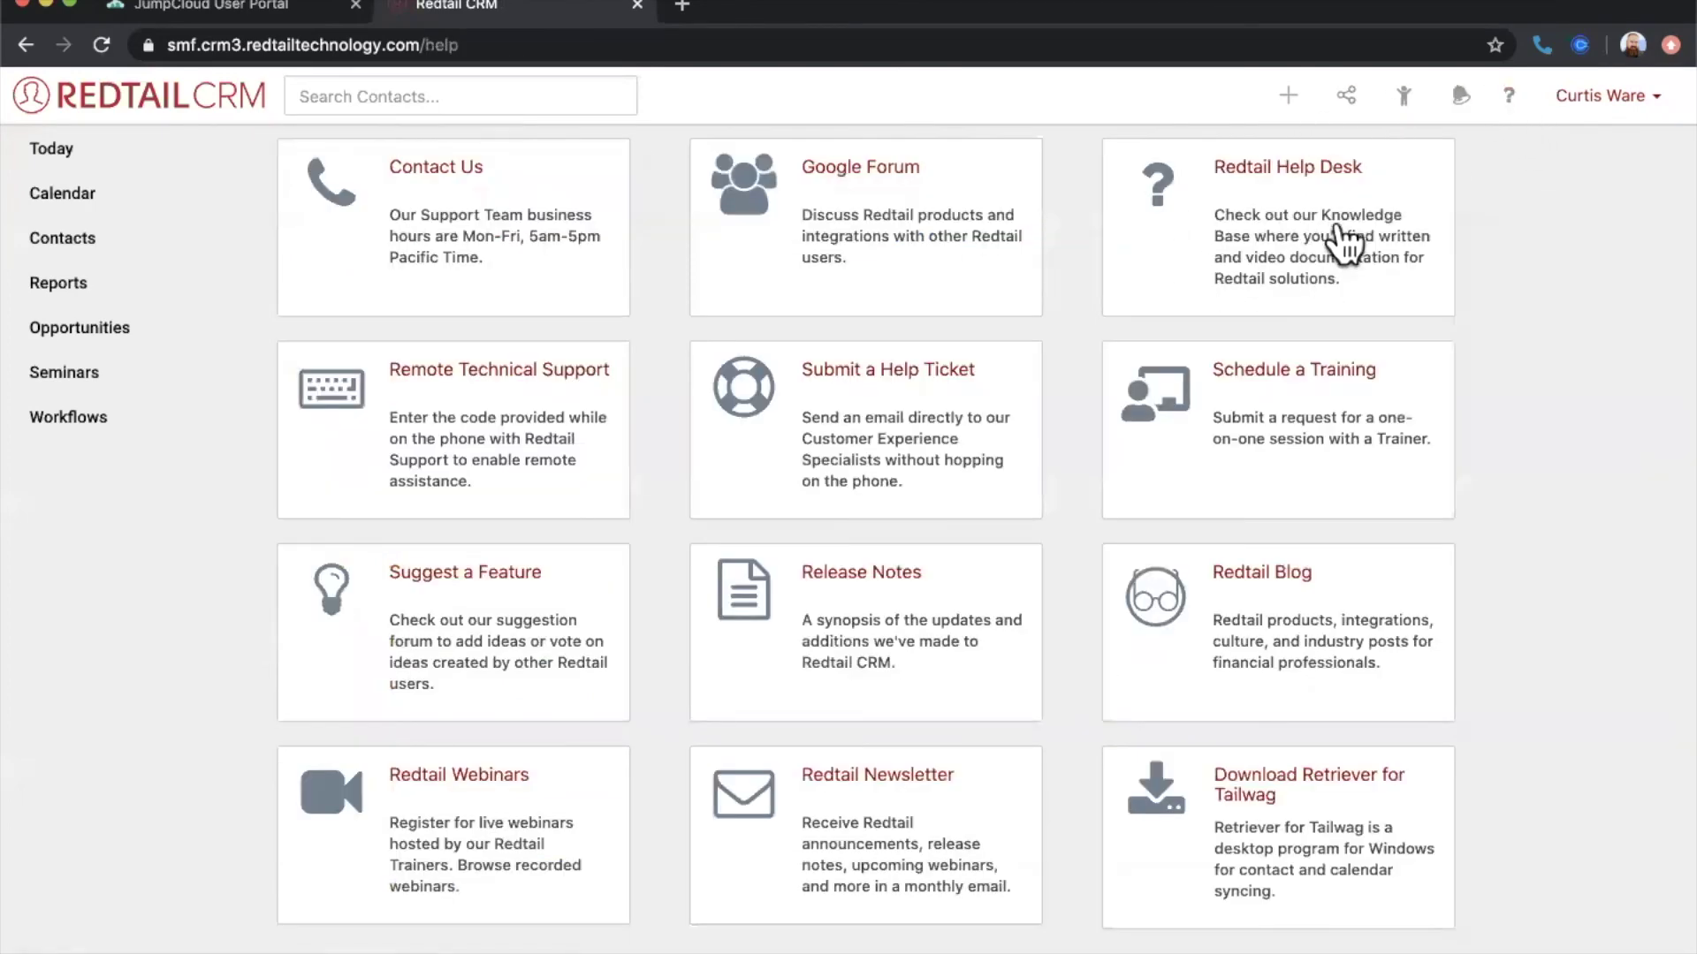
pyautogui.click(1262, 200)
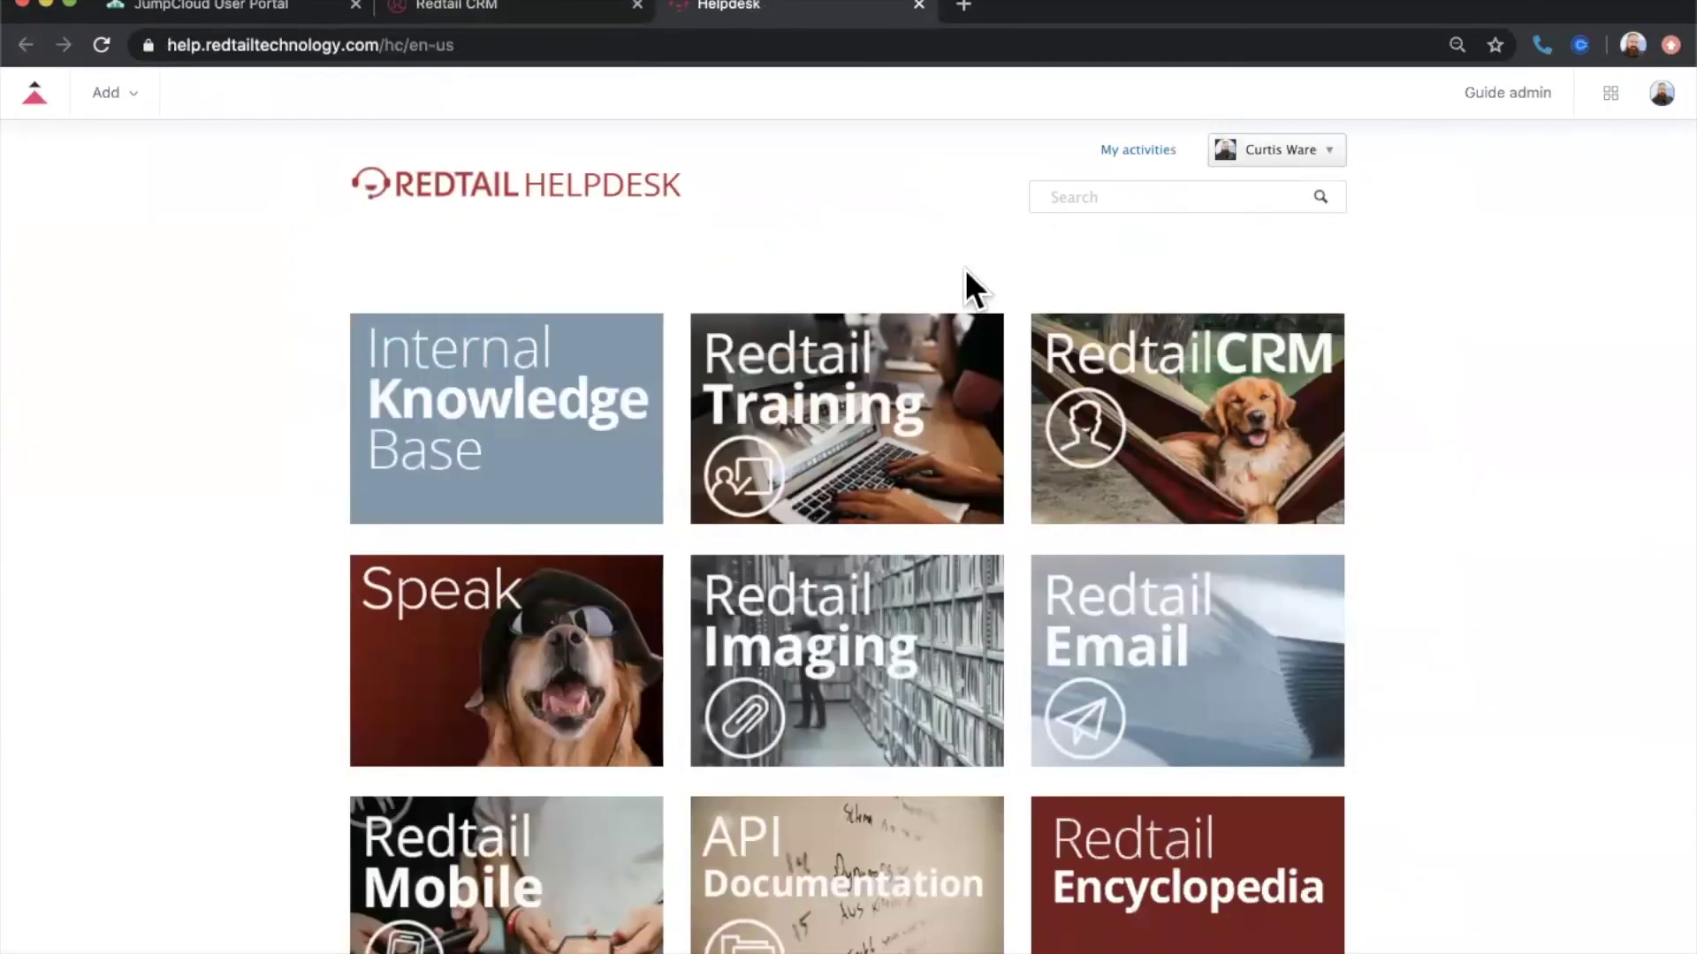
pyautogui.click(894, 447)
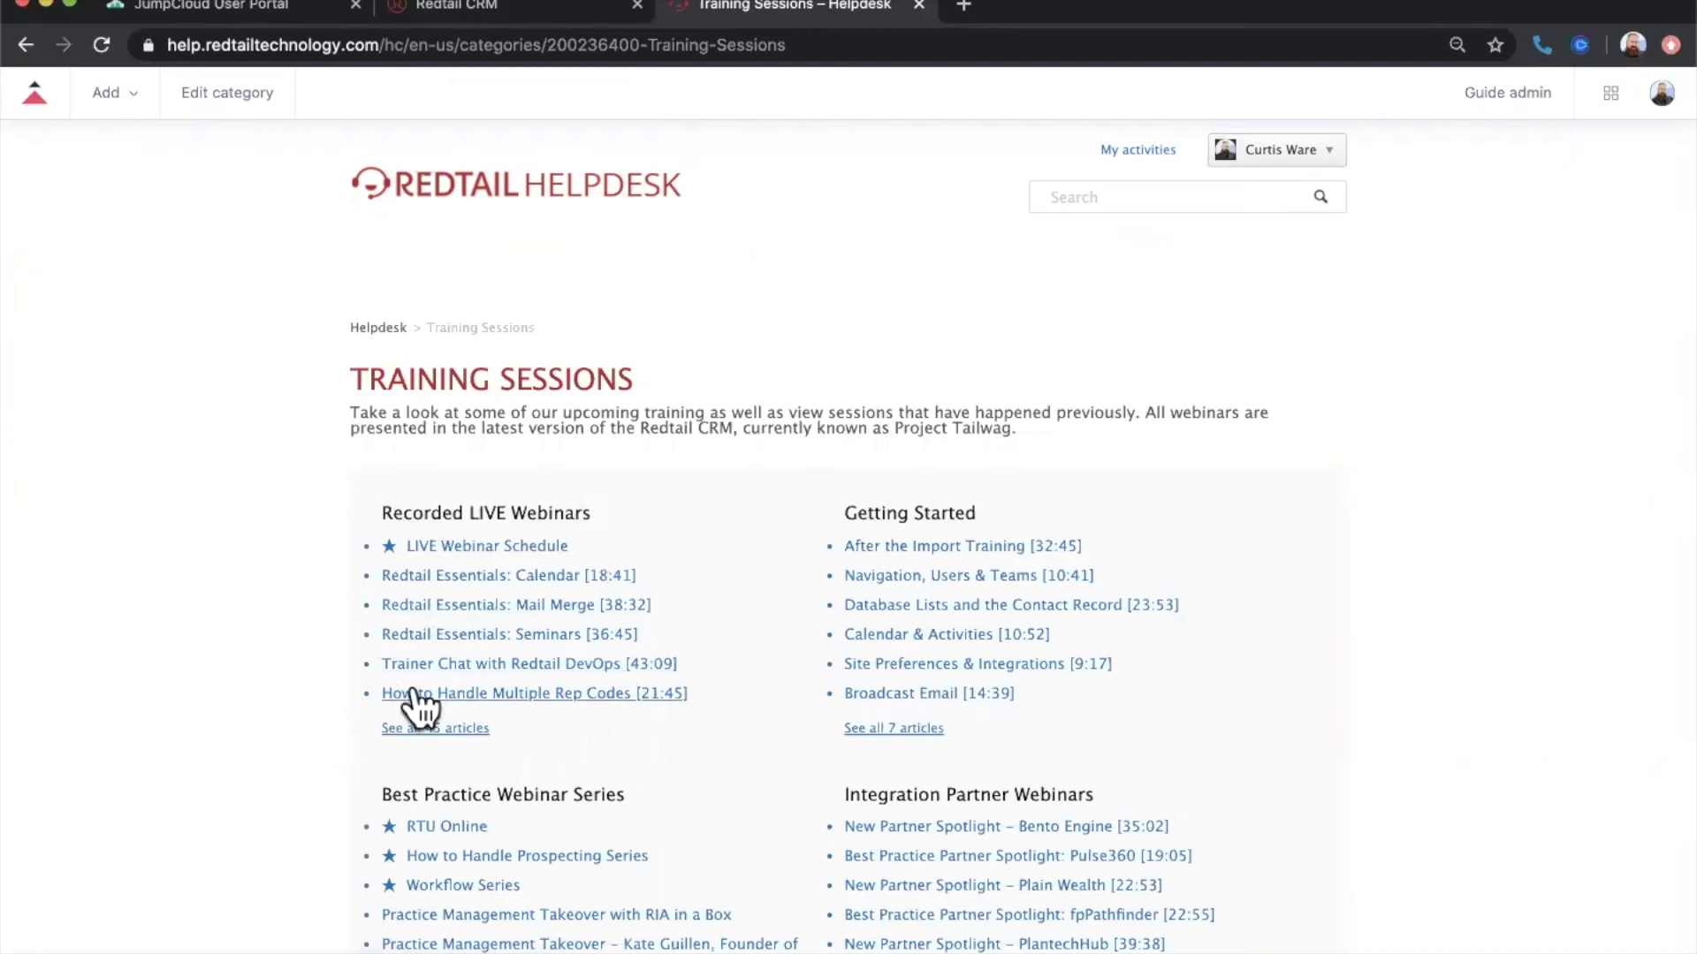
# - Open the full Recorded LIVE Webinars list and look through both pages for the Manage Your Account session
pyautogui.click(451, 732)
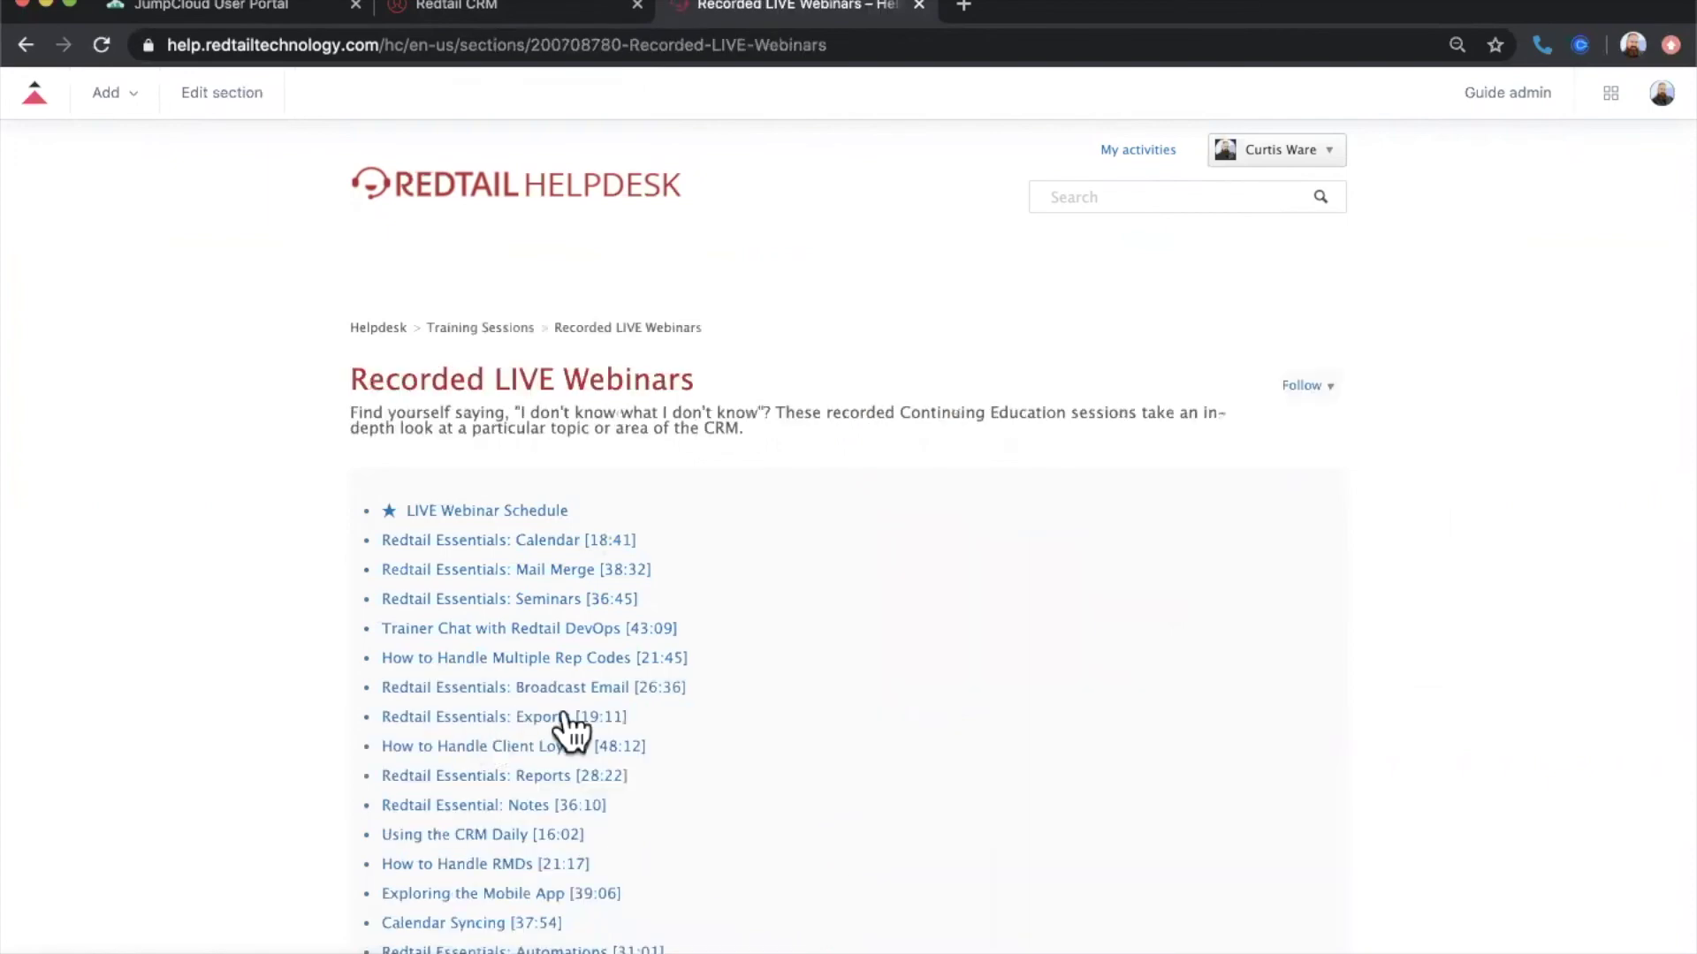
pyautogui.scroll(-7, 861, 726)
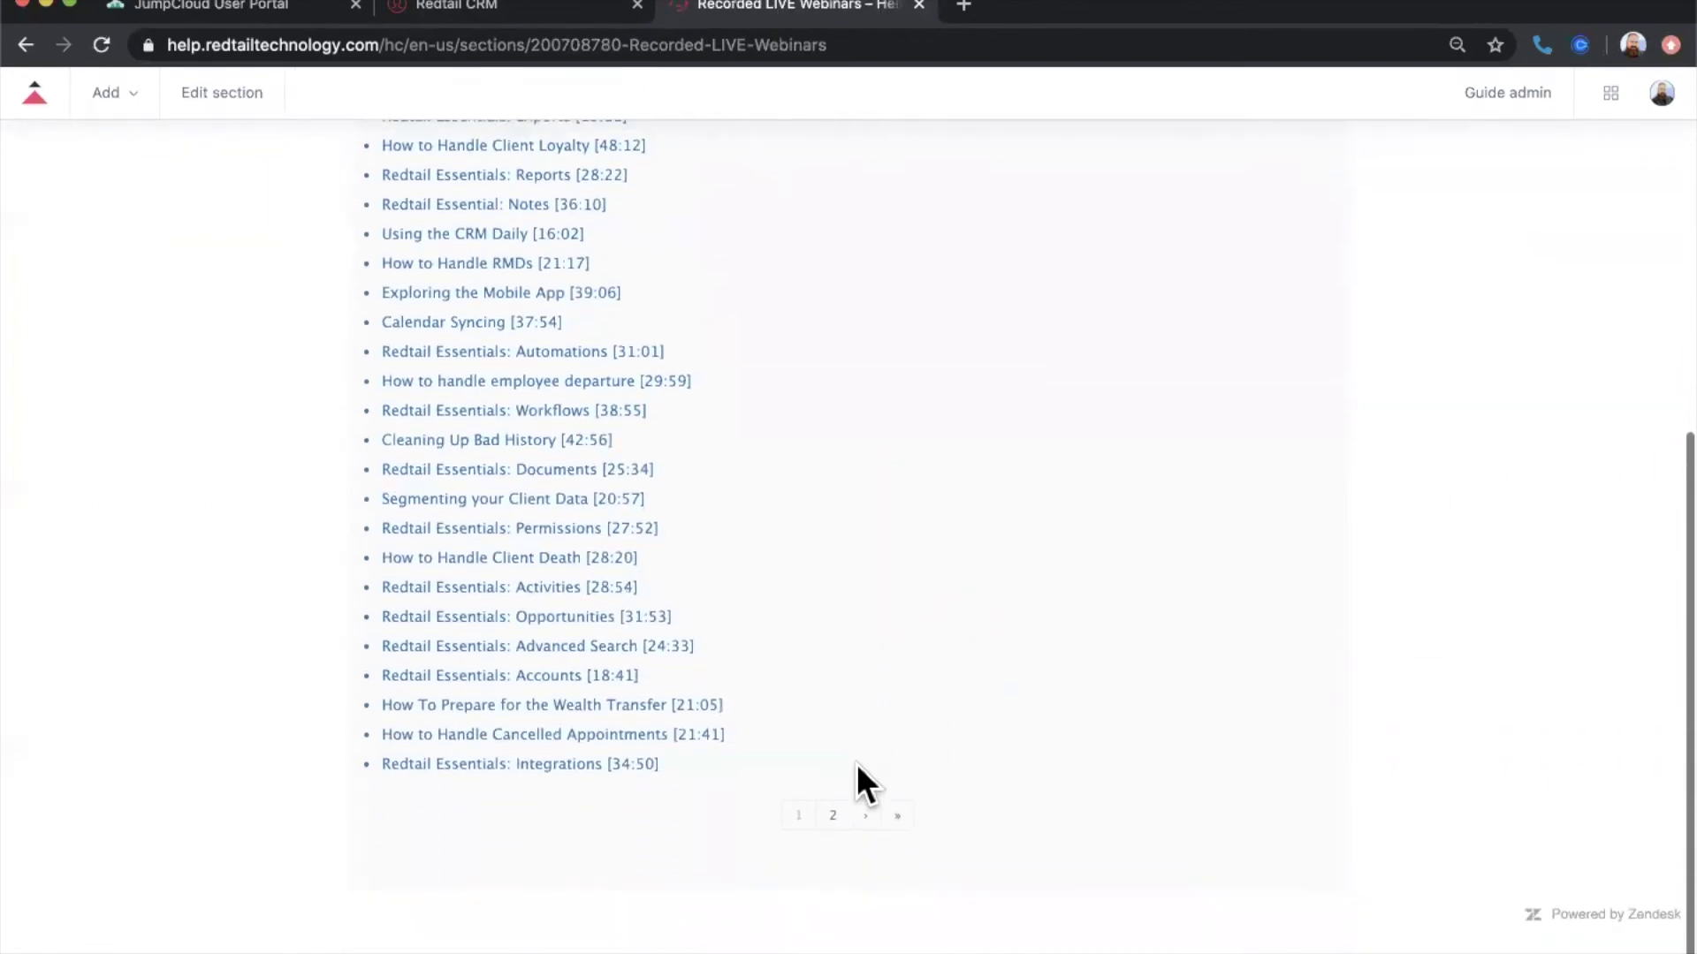
pyautogui.click(833, 815)
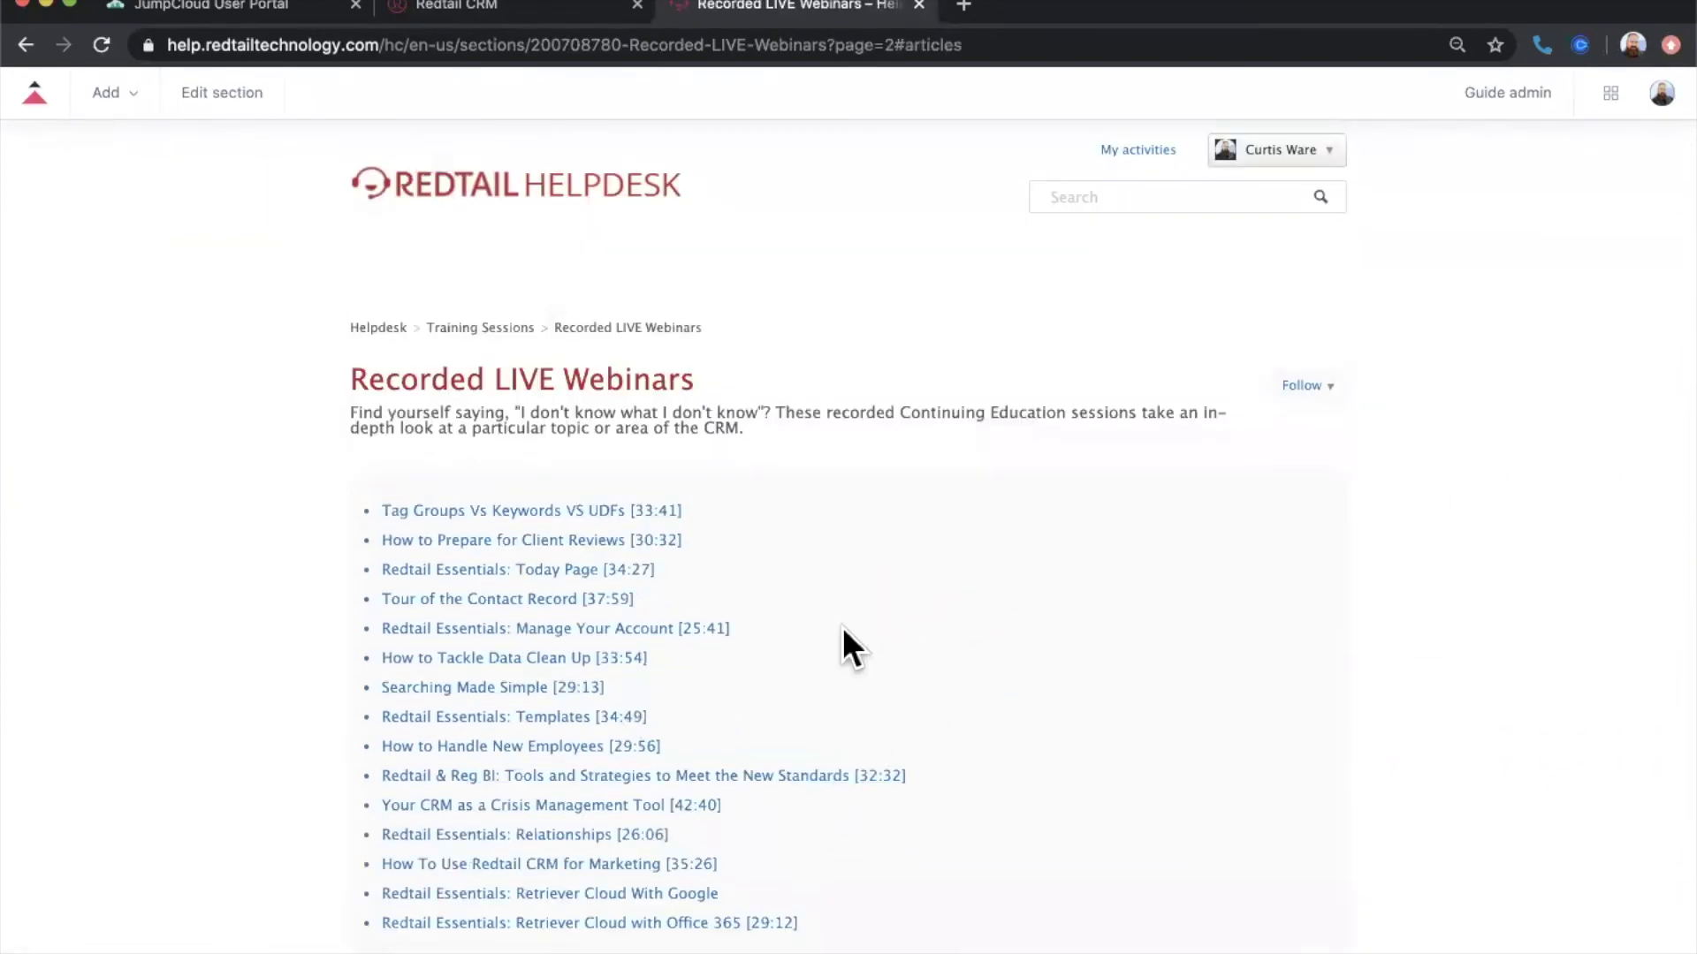
pyautogui.scroll(-3, 841, 627)
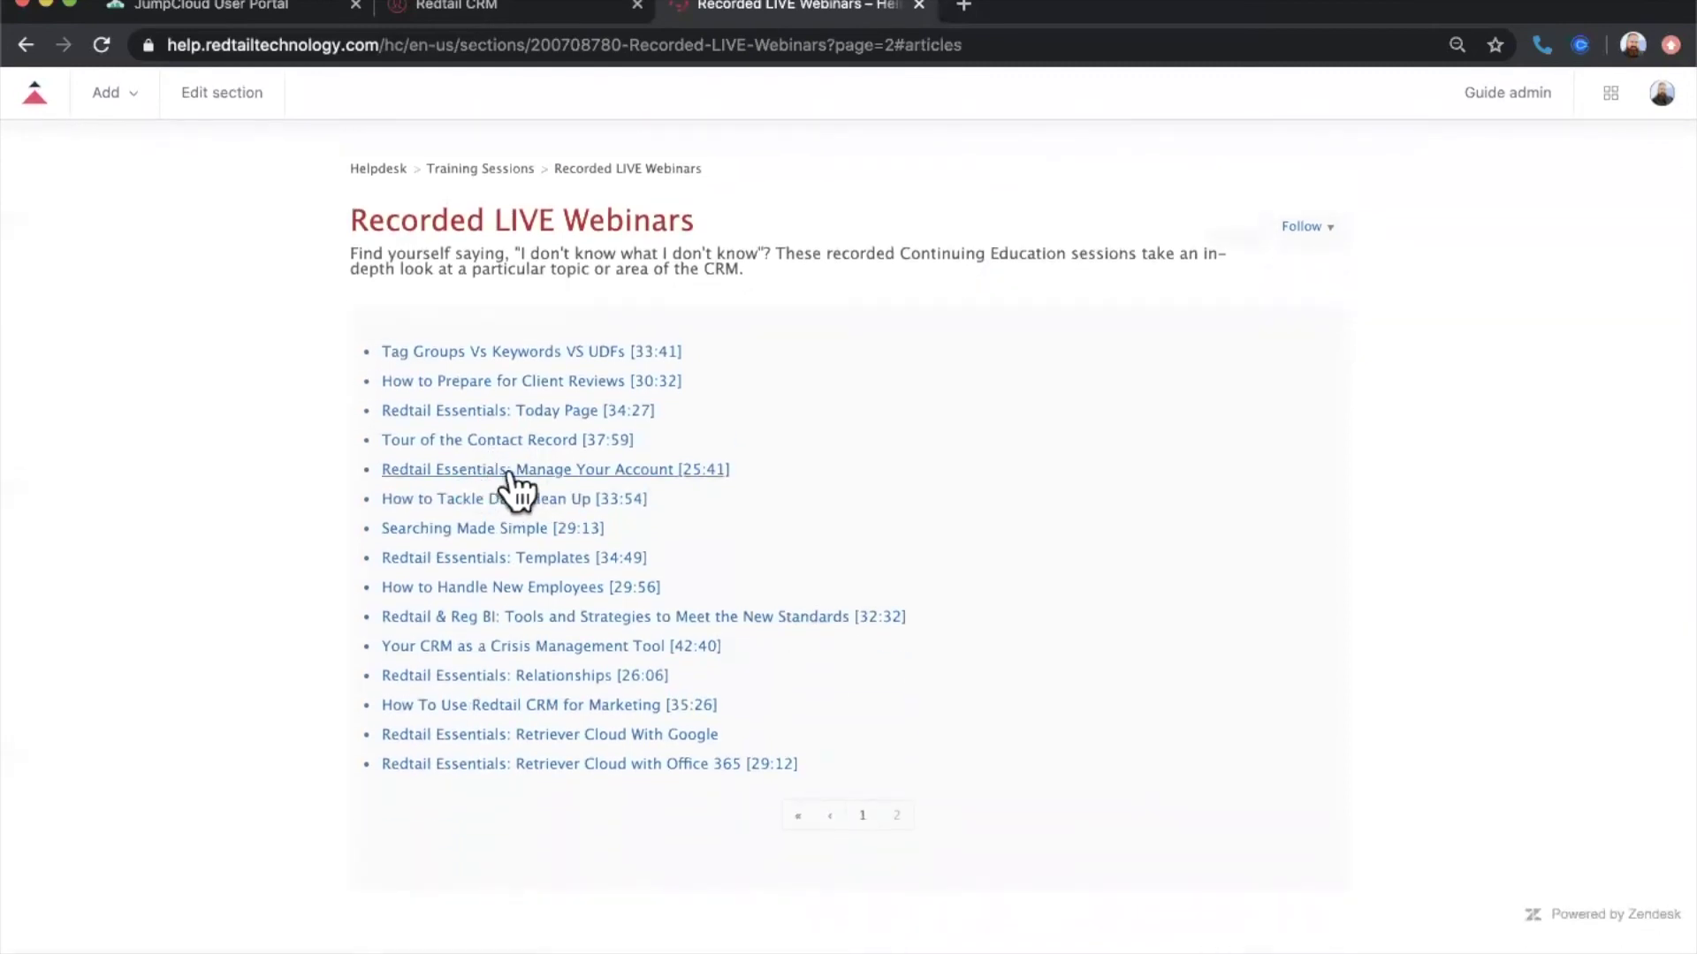